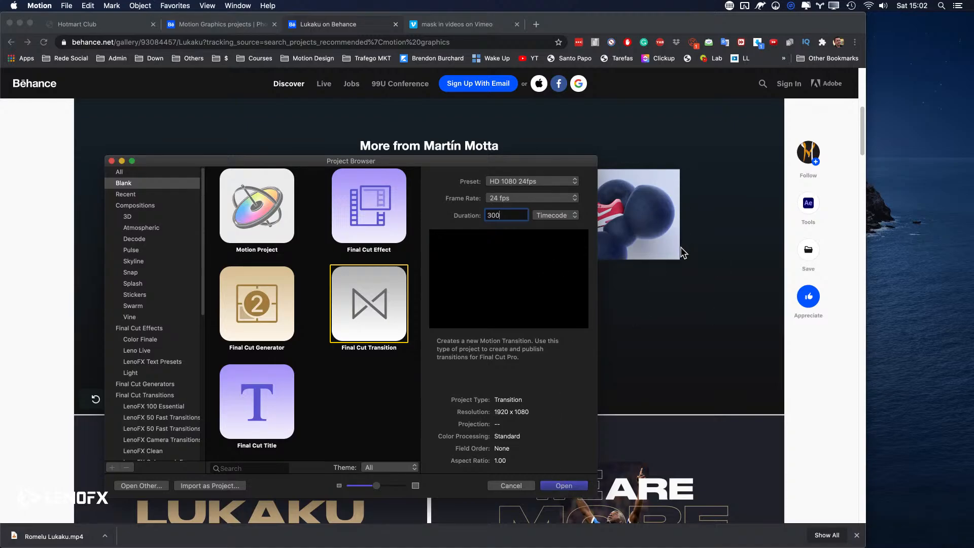
Create the Final Cut Transition project with the HD 1080 24fps preset and a timecode duration of 300.
{"action": "key", "text": "Return"}
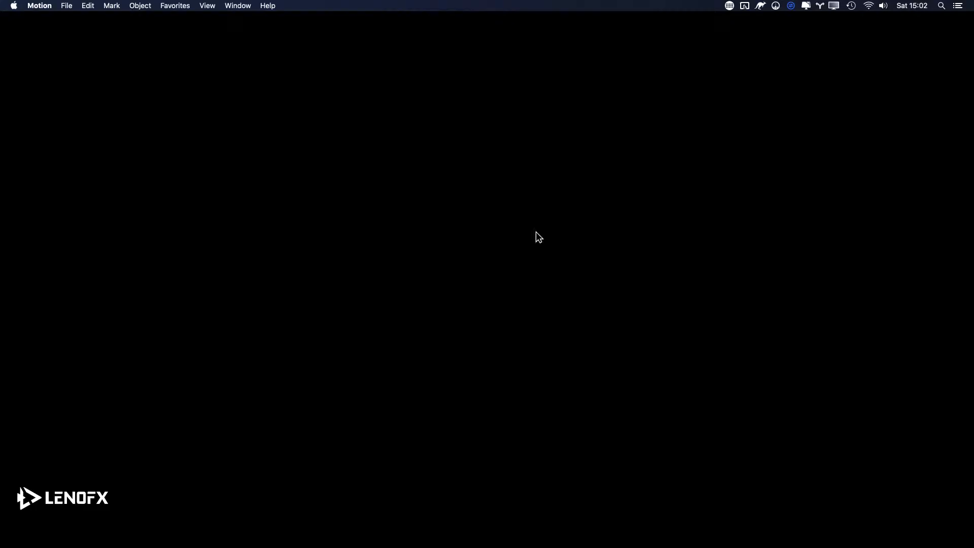
{"action": "key", "text": "super+space"}
{"action": "left_click_drag", "start_coordinate": [626, 198], "coordinate": [600, 207]}
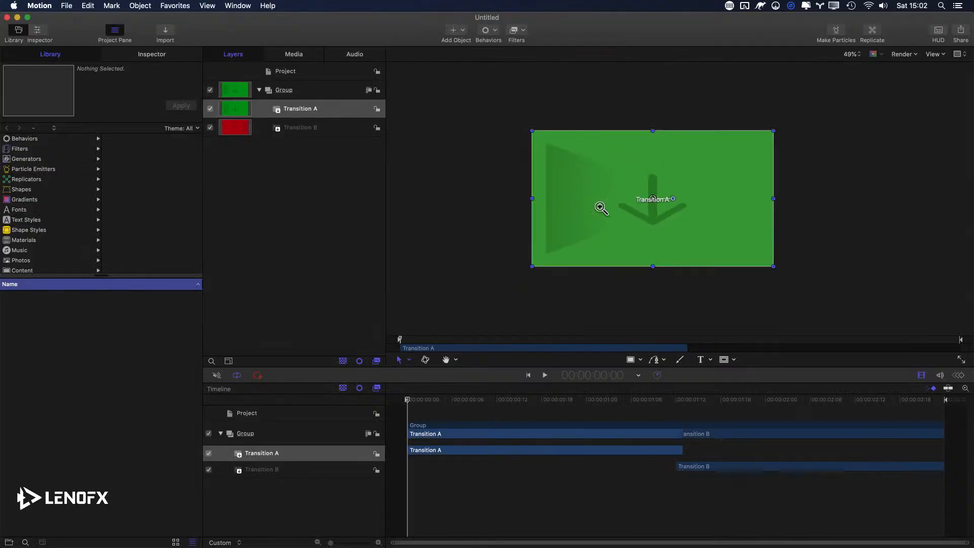
Draw three tall, narrow white rectangles side by side across the frame, extending beyond its upper and lower edges.
{"action": "key", "text": "r"}
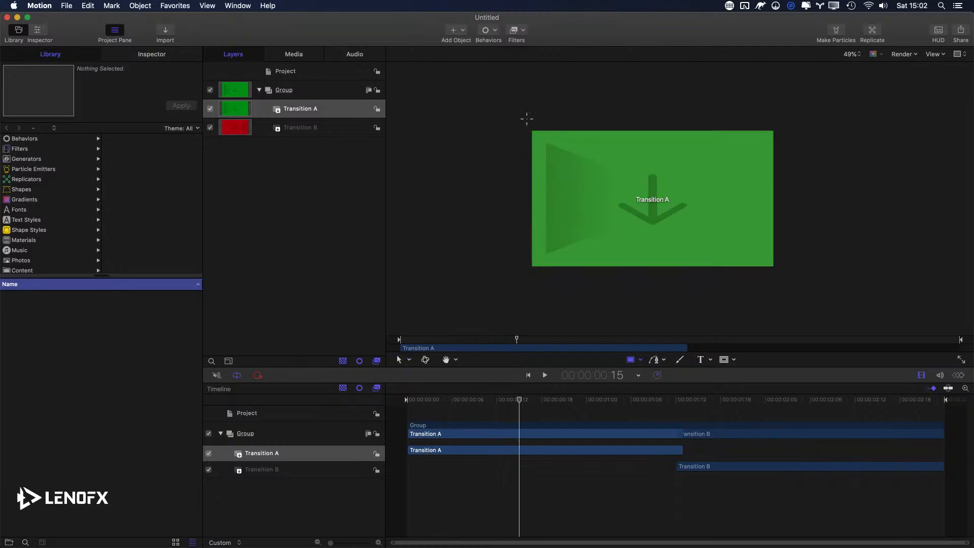
{"action": "left_click_drag", "start_coordinate": [527, 119], "coordinate": [589, 303]}
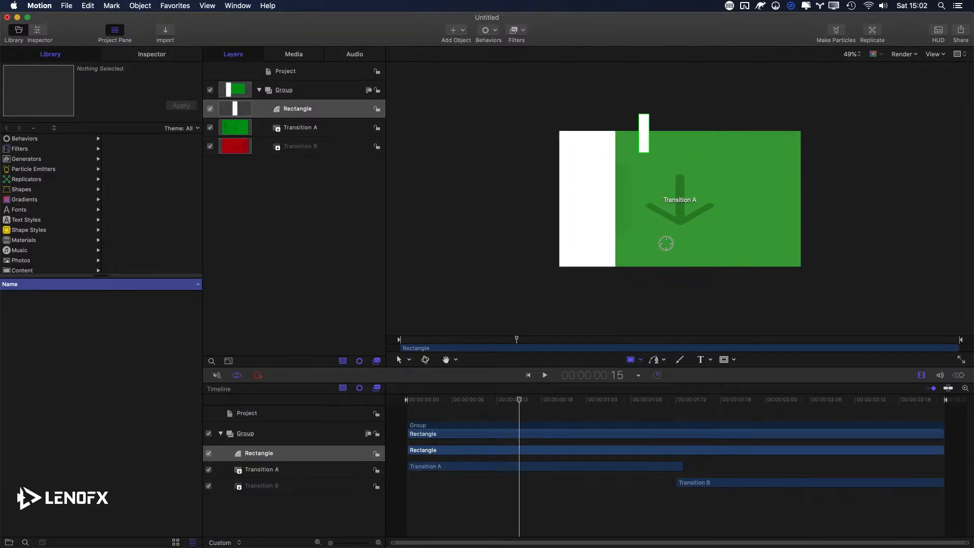
{"action": "left_click_drag", "start_coordinate": [667, 243], "coordinate": [700, 301]}
{"action": "left_click_drag", "start_coordinate": [734, 91], "coordinate": [805, 318]}
Reposition the third and middle rectangles on the canvas, try enlarging the middle one and undo the enlargement.
{"action": "key", "text": "super+3"}
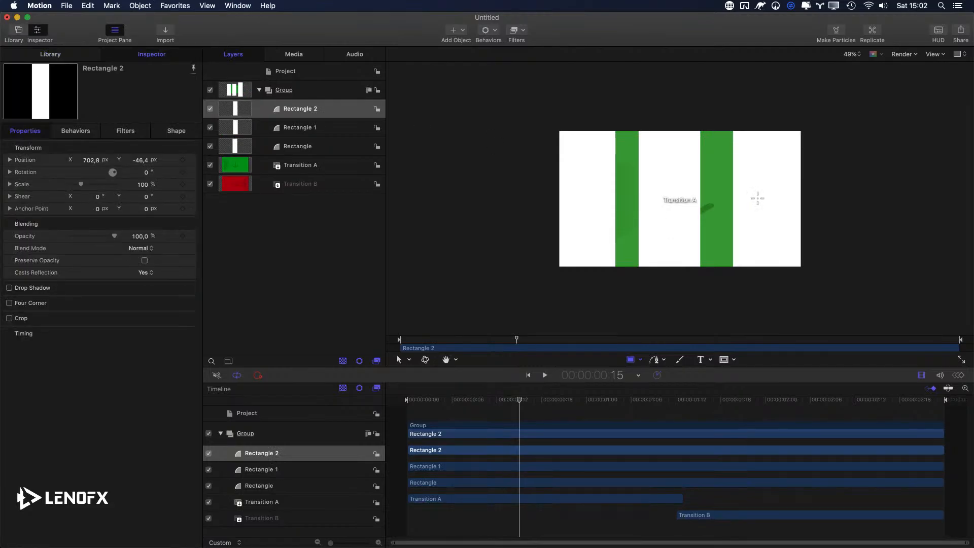
{"action": "left_click_drag", "start_coordinate": [771, 185], "coordinate": [711, 384]}
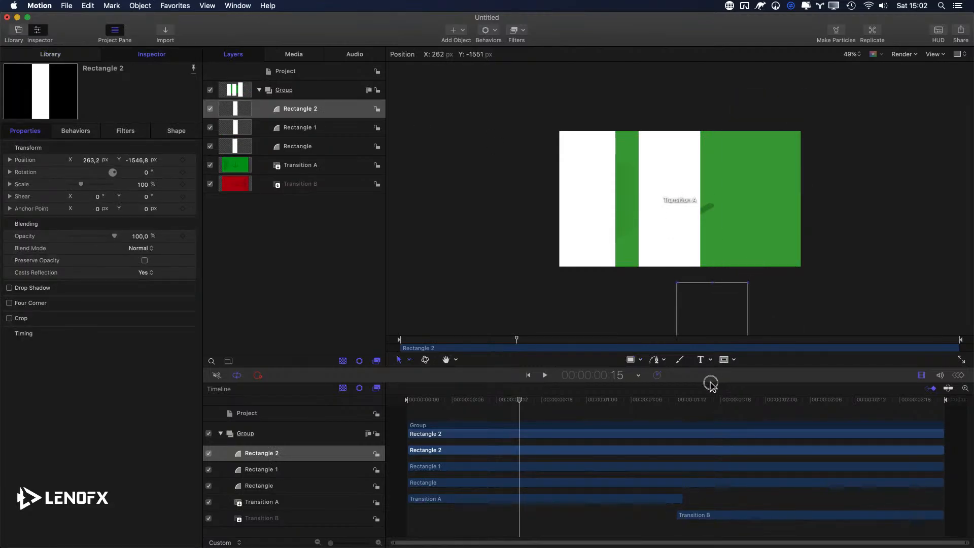
{"action": "left_click_drag", "start_coordinate": [762, 343], "coordinate": [763, 208]}
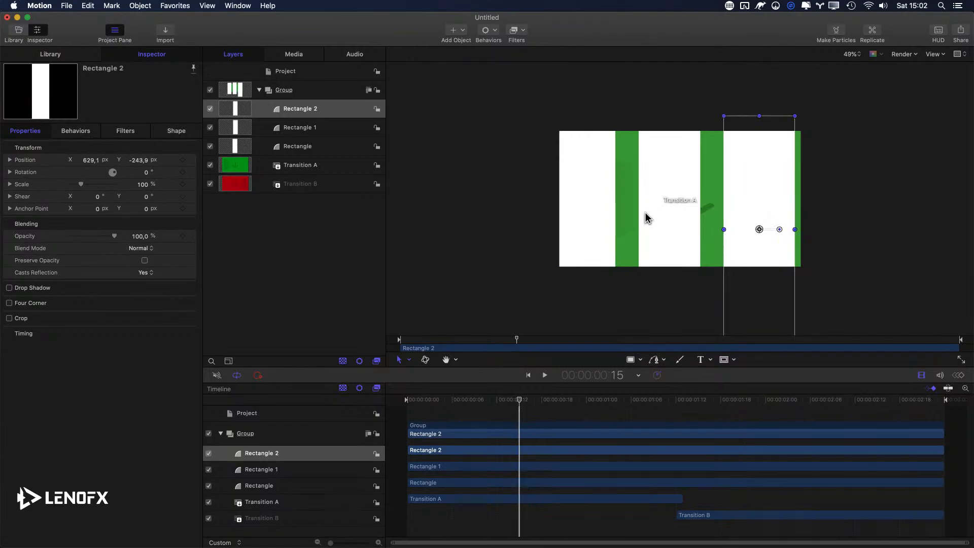
{"action": "left_click_drag", "start_coordinate": [659, 202], "coordinate": [802, 219]}
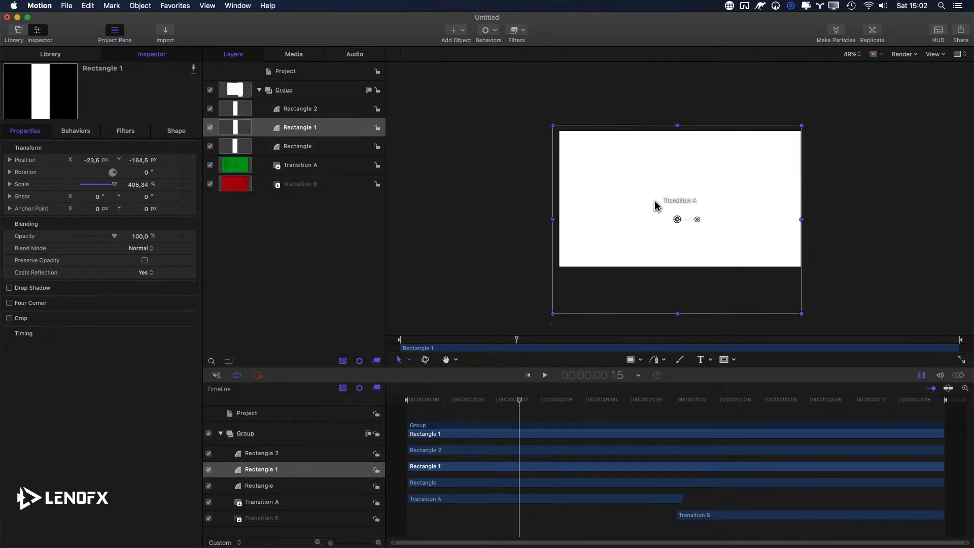
{"action": "key", "text": "super+z"}
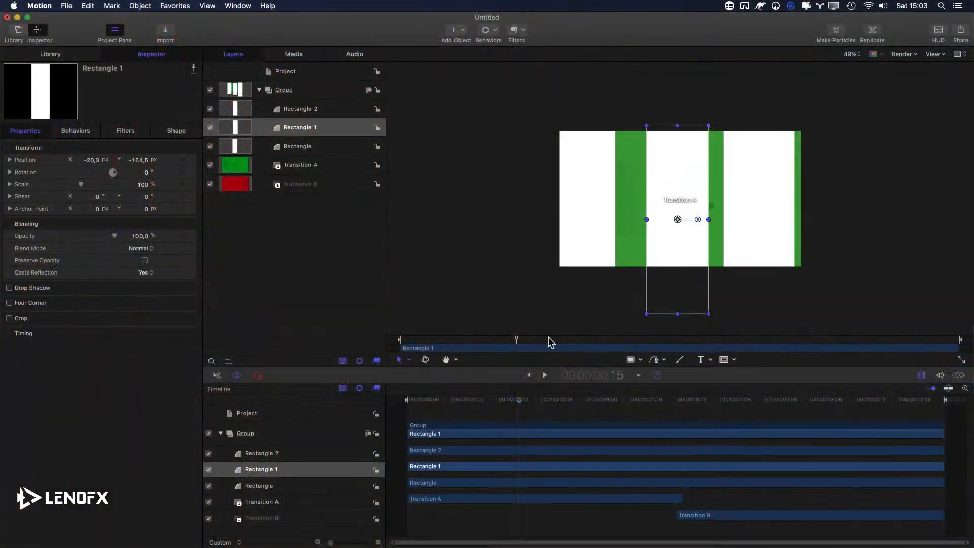
Shear the middle rectangle 21° in X and move it to about X -122, Y 23.
{"action": "left_click", "coordinate": [268, 132]}
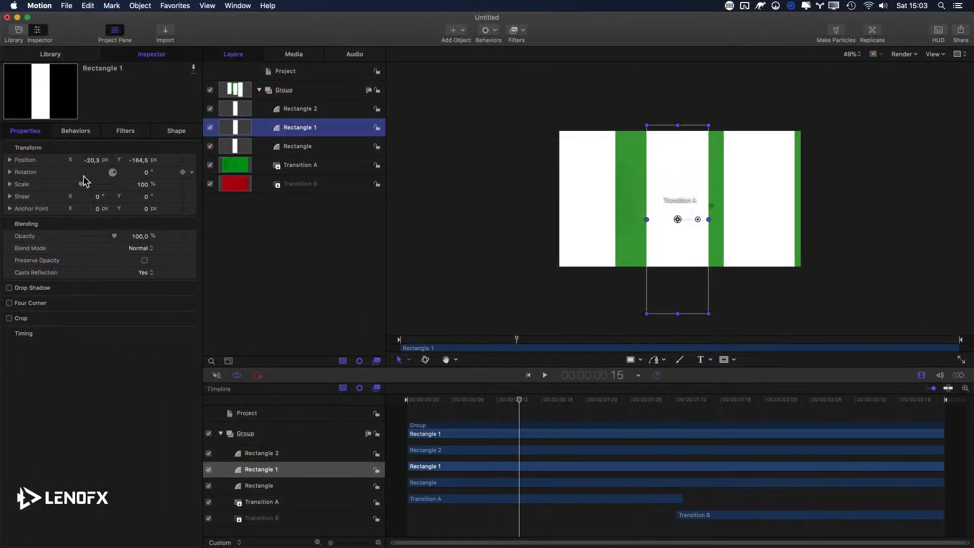
{"action": "left_click_drag", "start_coordinate": [97, 197], "coordinate": [97, 199]}
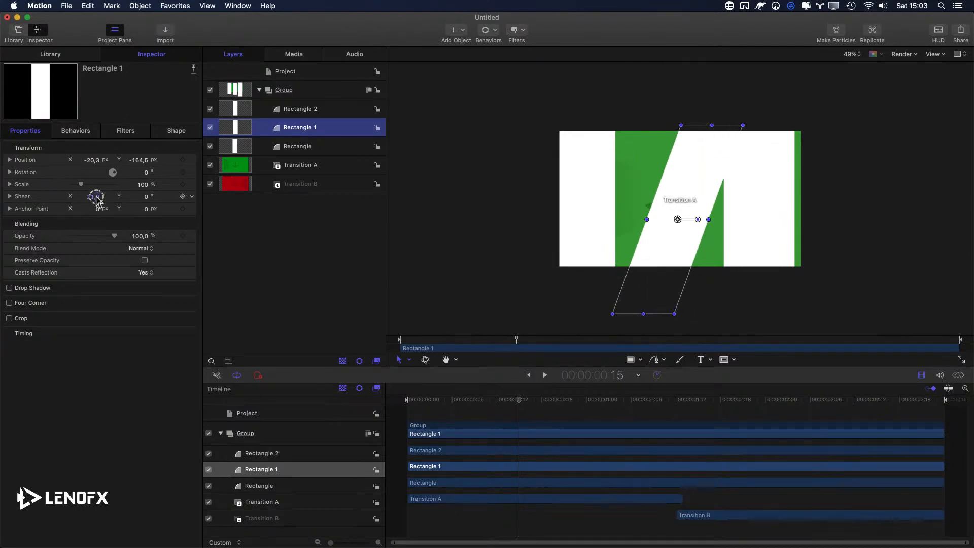
{"action": "left_click_drag", "start_coordinate": [683, 217], "coordinate": [689, 188]}
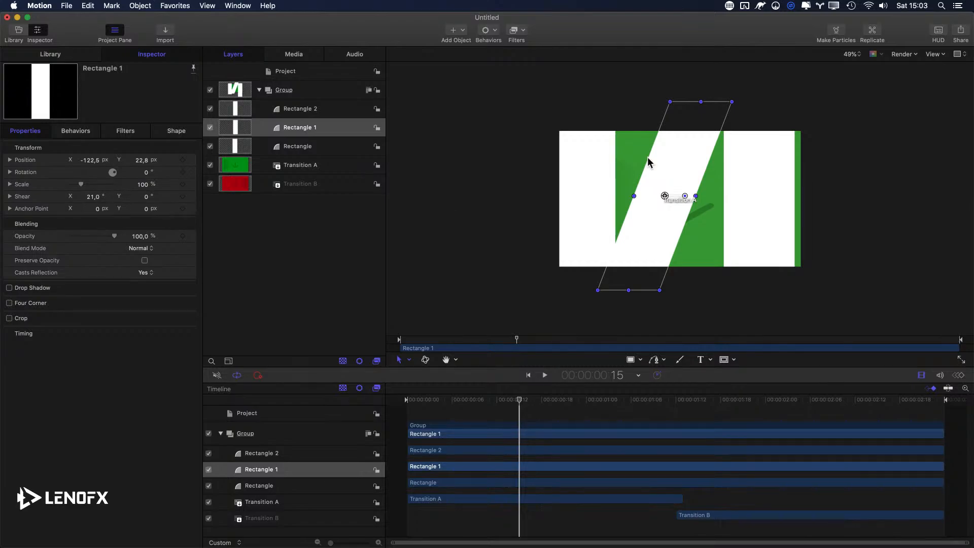
Shorten the sheared rectangle to about 86% height, undo a trial widening, and move it to about X -79, Y -88.
{"action": "left_click_drag", "start_coordinate": [702, 103], "coordinate": [635, 299]}
{"action": "left_click_drag", "start_coordinate": [649, 247], "coordinate": [695, 128]}
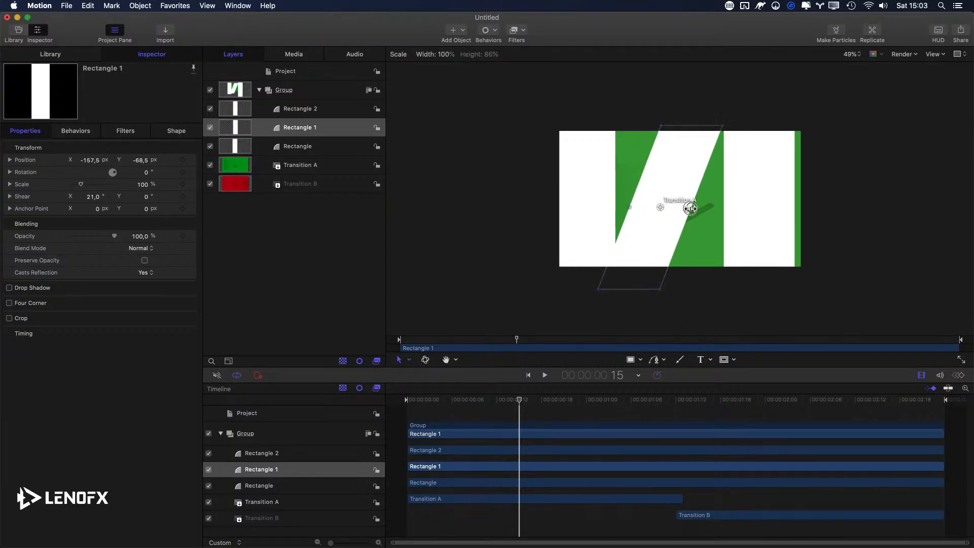
{"action": "left_click_drag", "start_coordinate": [690, 208], "coordinate": [793, 212]}
{"action": "key", "text": "super+z"}
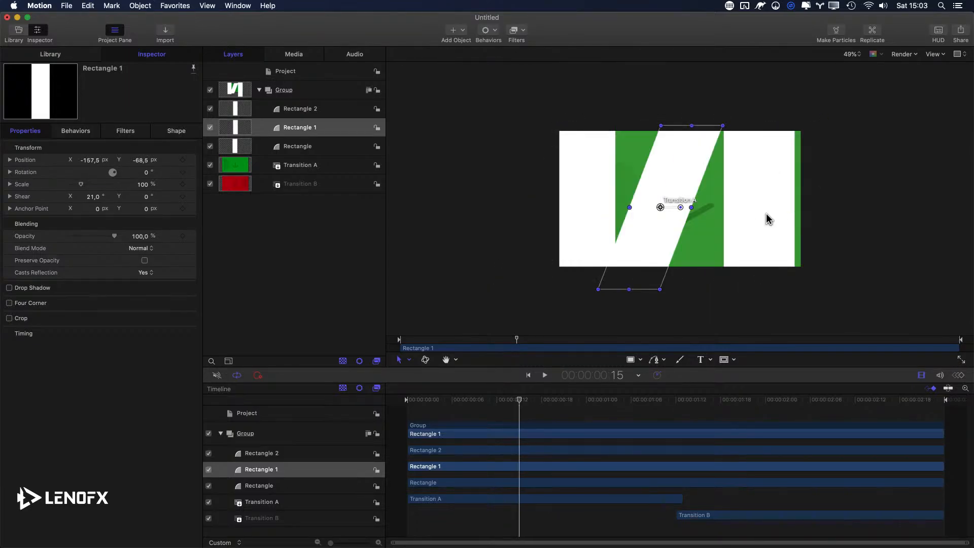
{"action": "left_click_drag", "start_coordinate": [663, 233], "coordinate": [686, 244]}
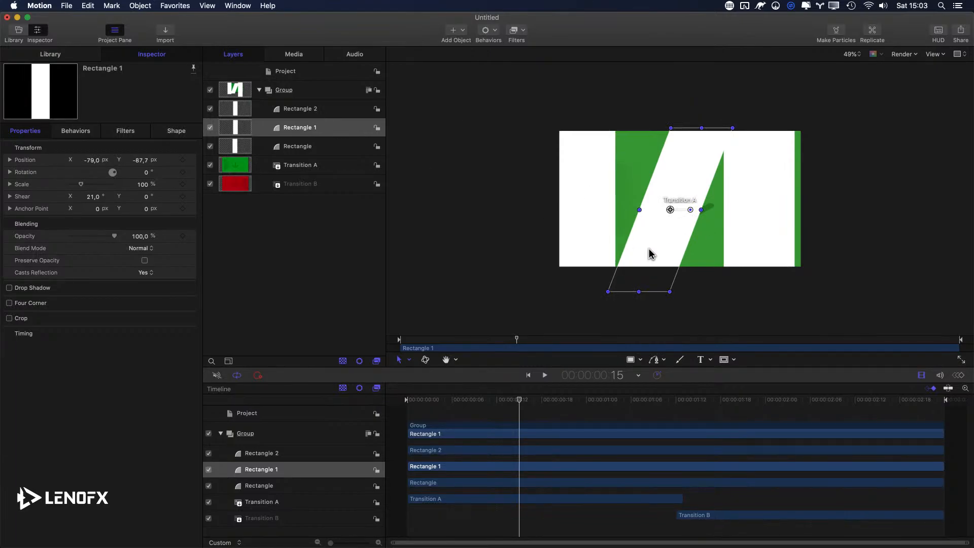
Draw a rectangle much larger than the frame and move it to about X -2066, Y 1245.
{"action": "scroll", "coordinate": [652, 243], "scroll_direction": "down", "scroll_amount": 5}
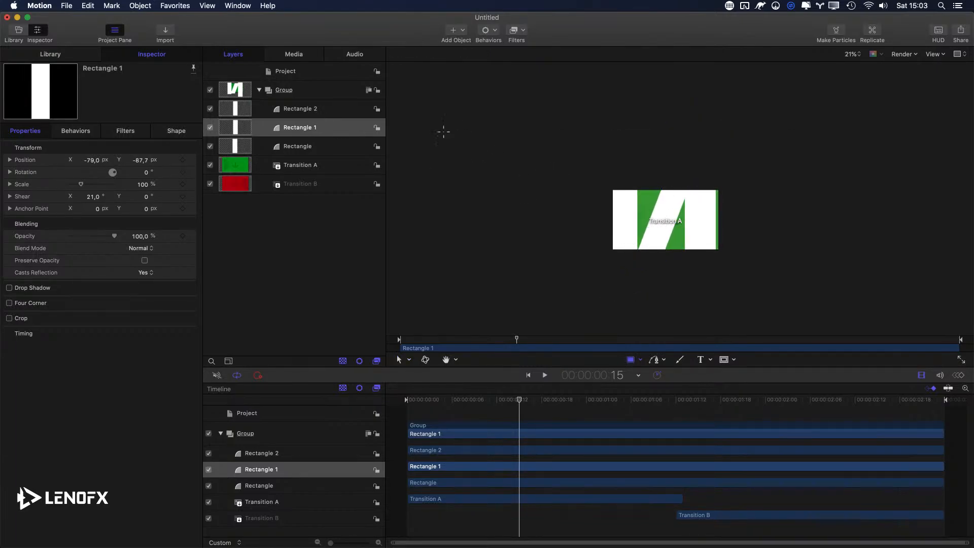
{"action": "mouse_move", "coordinate": [443, 132]}
{"action": "left_mouse_down"}
{"action": "mouse_move", "coordinate": [648, 286]}
{"action": "mouse_move", "coordinate": [642, 295]}
{"action": "left_mouse_up"}
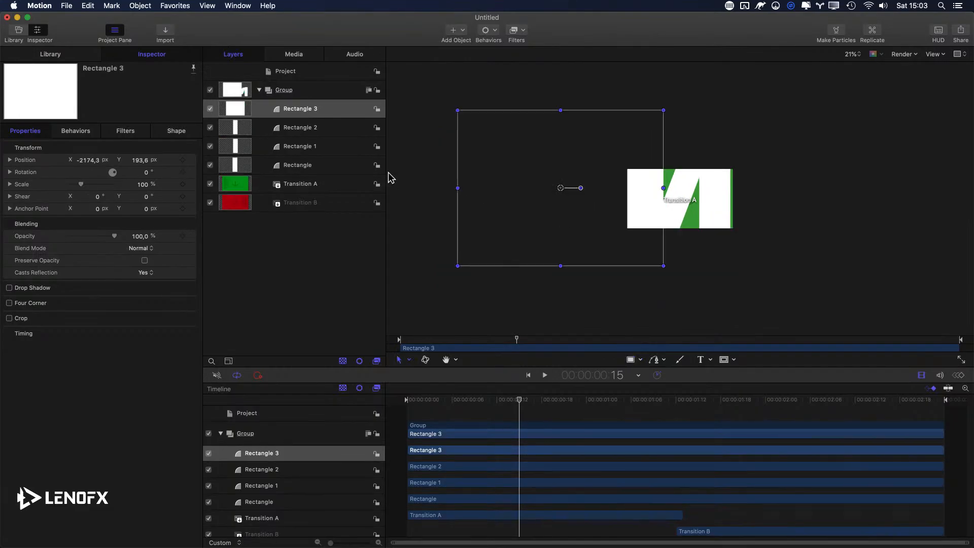
{"action": "left_click_drag", "start_coordinate": [557, 234], "coordinate": [562, 176]}
Shift the large rectangle's anchor point to its lower-left corner and move the shape over the whole frame.
{"action": "right_click", "coordinate": [568, 152]}
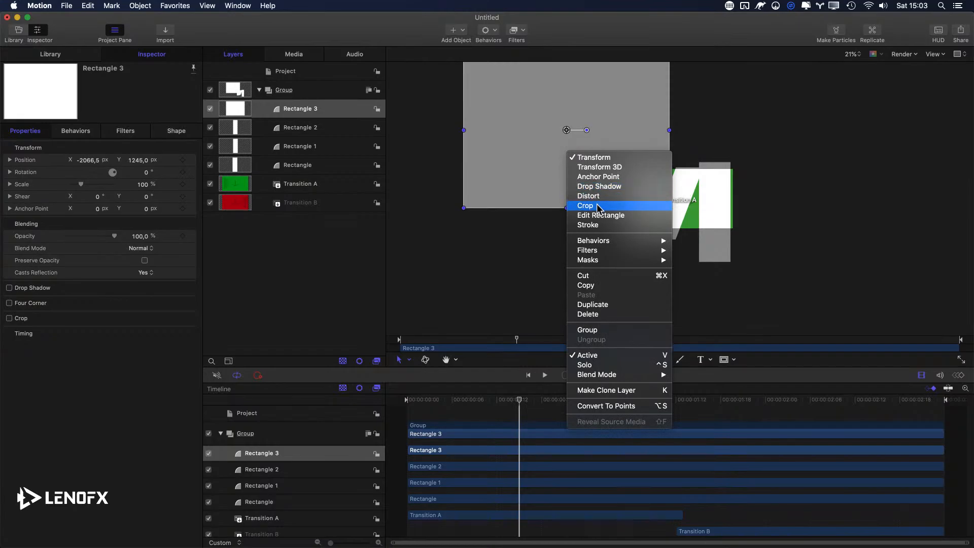
{"action": "left_click", "coordinate": [596, 167]}
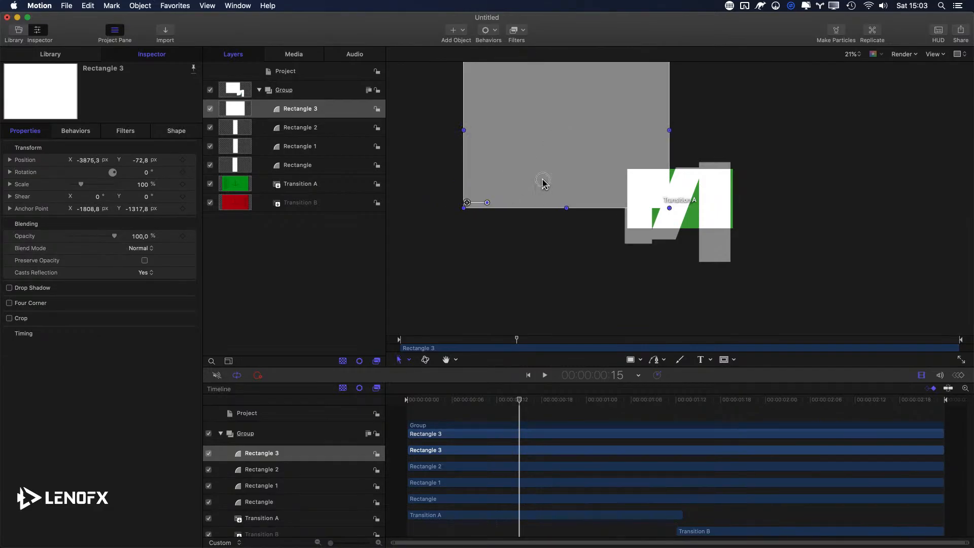
{"action": "left_click_drag", "start_coordinate": [542, 181], "coordinate": [693, 205]}
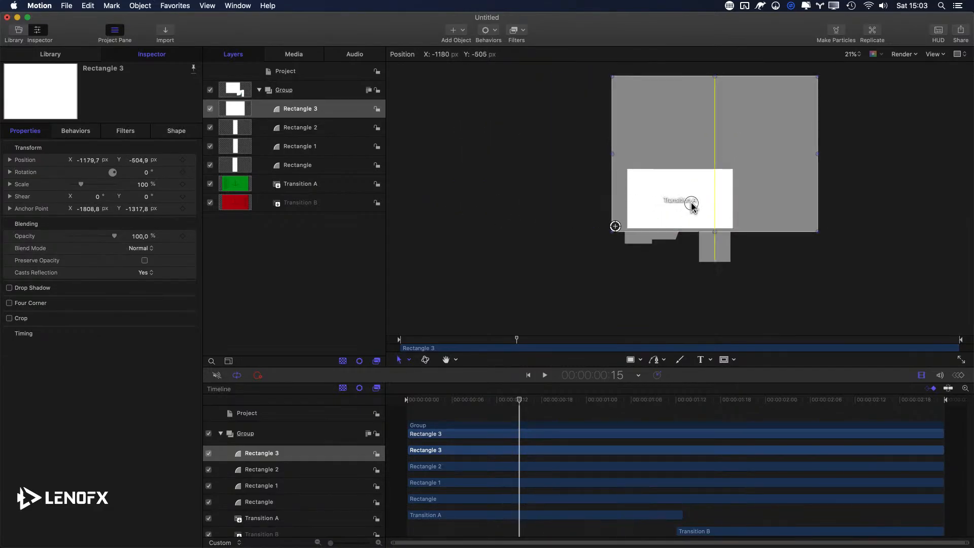
Deactivate the three narrow rectangle layers.
{"action": "left_click", "coordinate": [307, 165]}
{"action": "left_click", "coordinate": [305, 128], "text": "shift"}
{"action": "key", "text": "ctrl+t"}
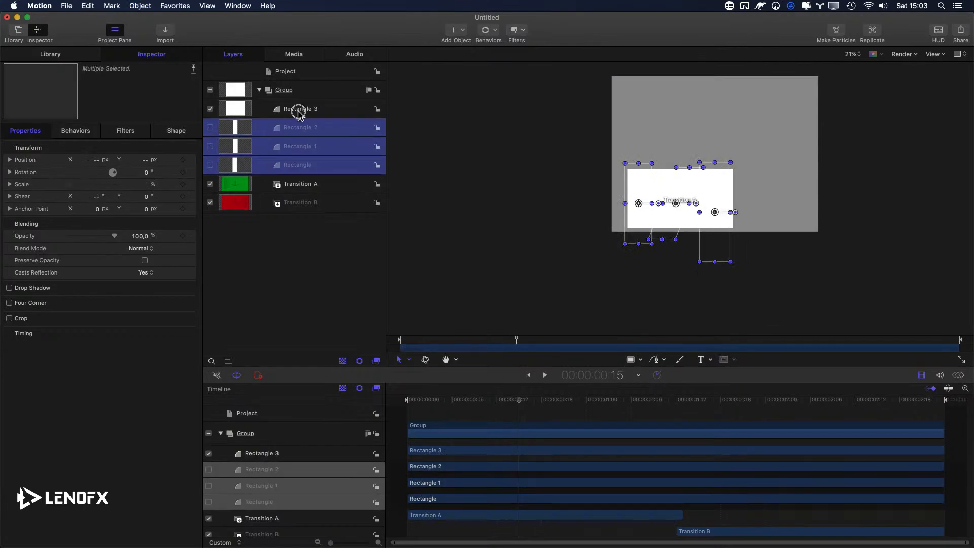
Rotate the large rectangle slightly counterclockwise around its lower-left anchor point.
{"action": "left_click", "coordinate": [300, 109]}
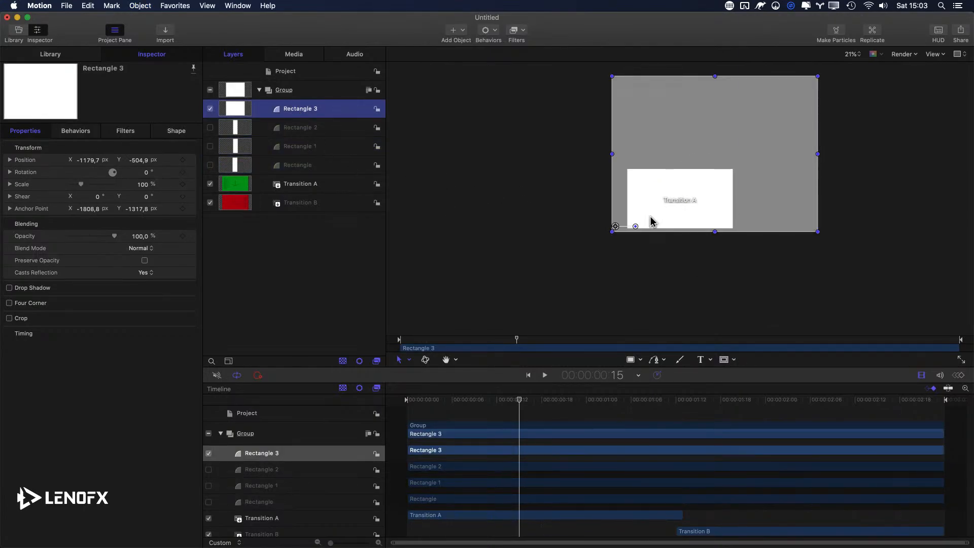
{"action": "key", "text": "z"}
{"action": "left_click", "coordinate": [720, 229]}
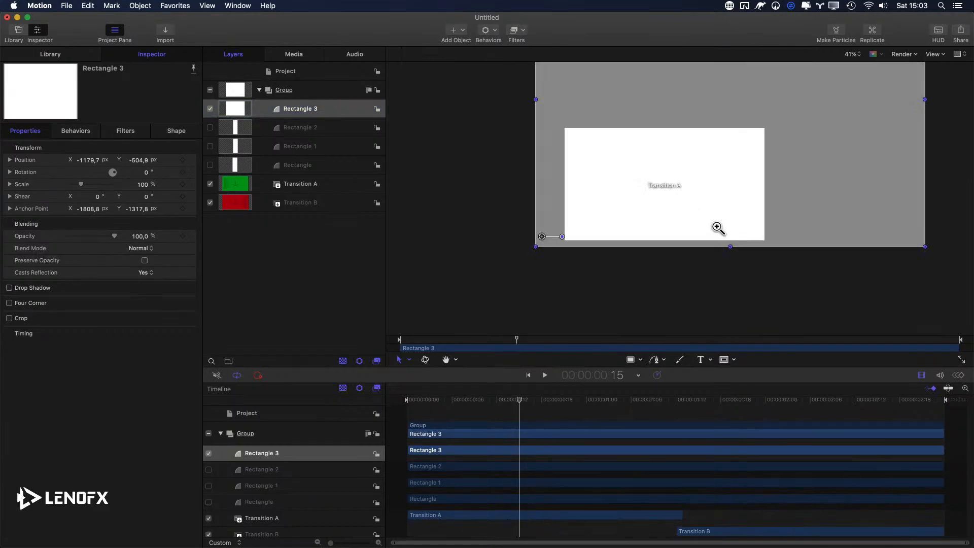
{"action": "key", "text": "F6"}
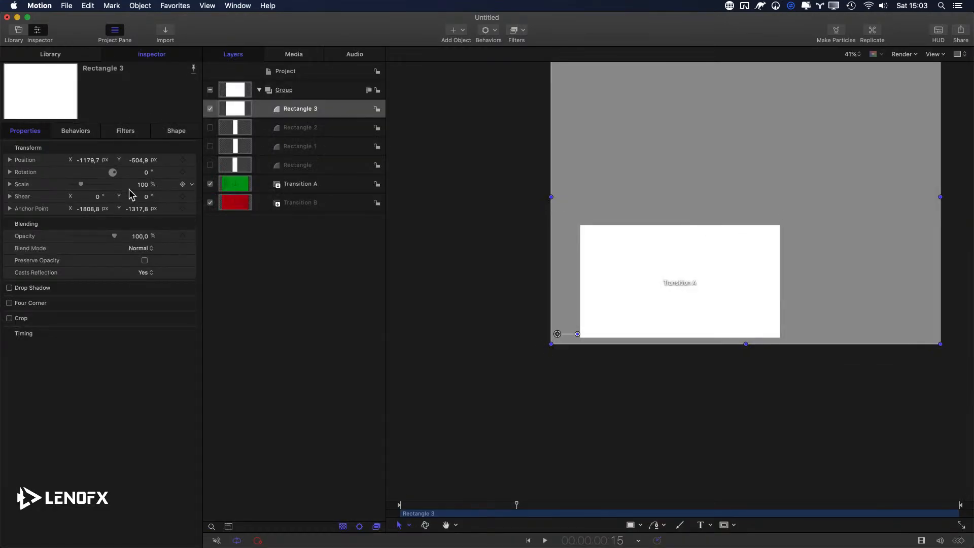
{"action": "left_click_drag", "start_coordinate": [146, 173], "coordinate": [145, 174]}
Duplicate the large rectangle, turn the copy about an anchor near the frame's lower-right corner, and make and reposition a second duplicate.
{"action": "key", "text": "super+d"}
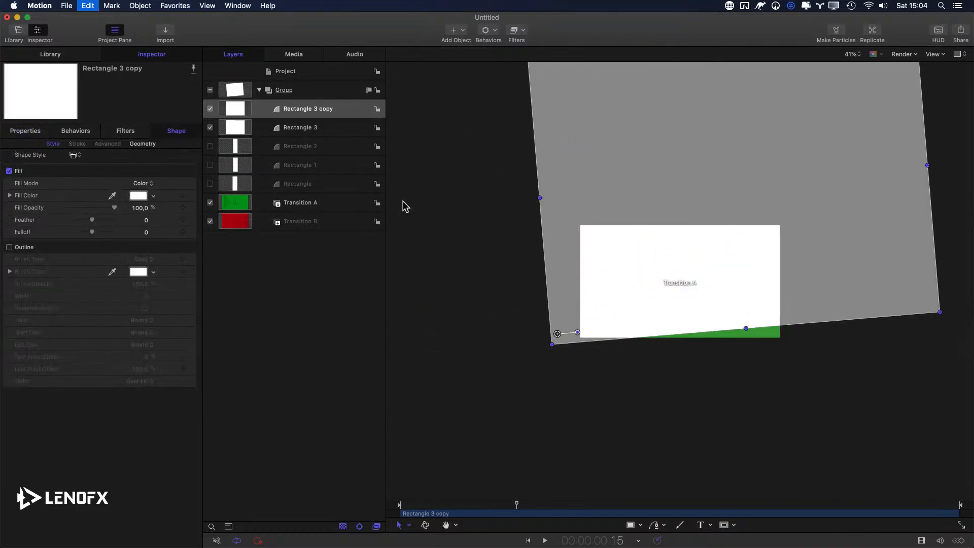
{"action": "left_click_drag", "start_coordinate": [672, 254], "coordinate": [810, 256]}
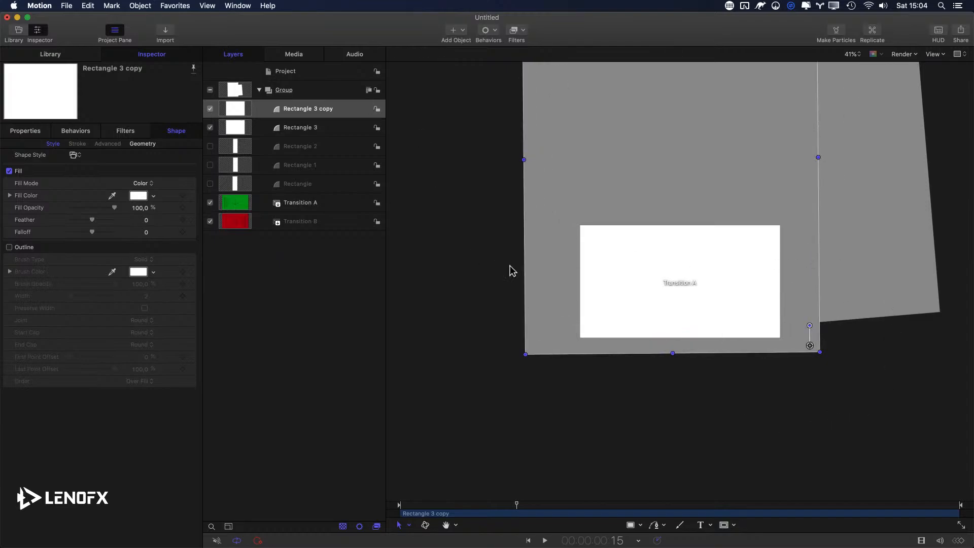
{"action": "left_click", "coordinate": [279, 126]}
{"action": "left_click", "coordinate": [279, 111]}
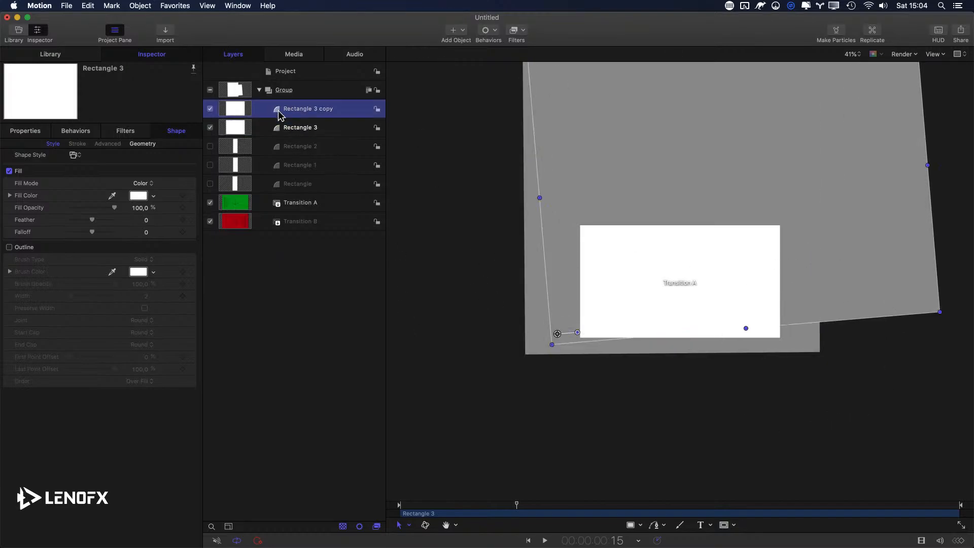
{"action": "key", "text": "super+d"}
{"action": "left_click_drag", "start_coordinate": [810, 339], "coordinate": [575, 357]}
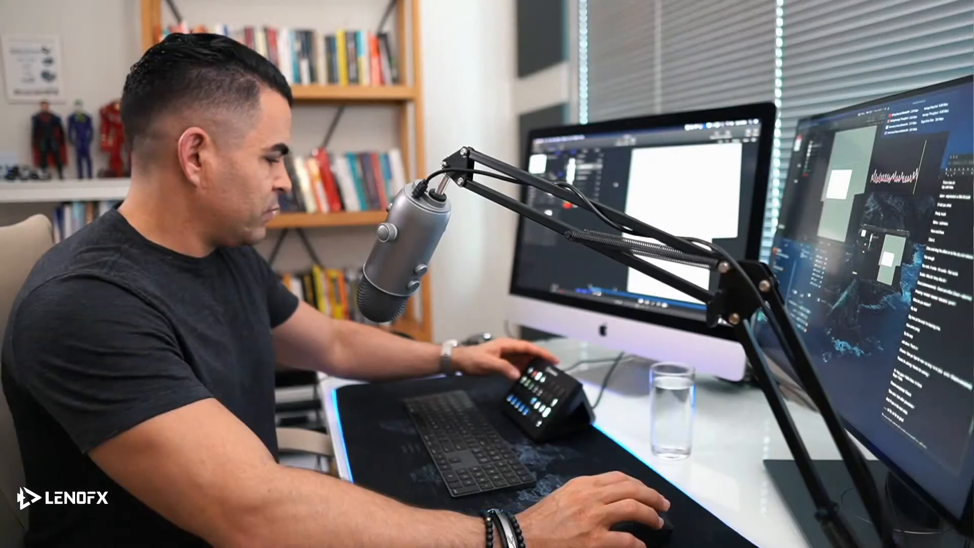
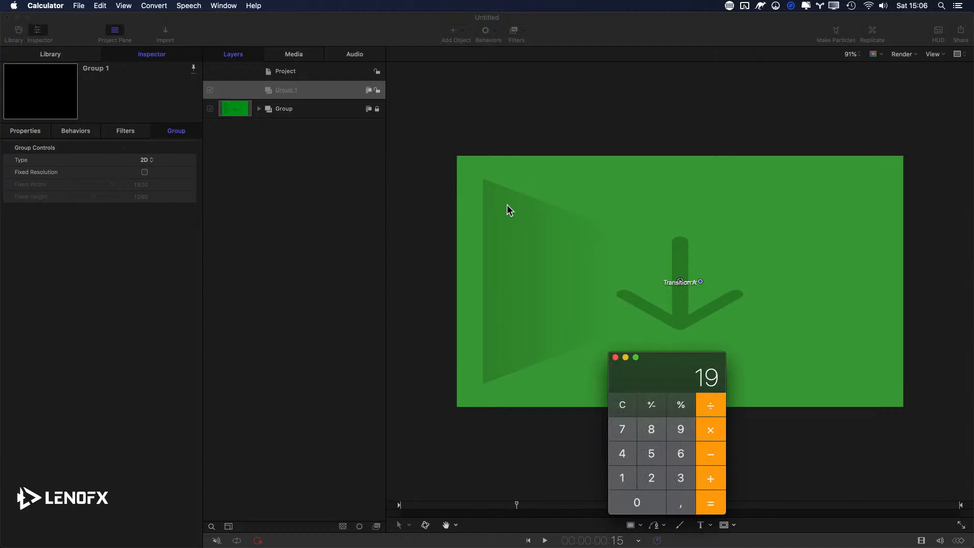
Divide 1920 by 3 in Calculator.
{"action": "type", "text": "20/3"}
{"action": "key", "text": "Return"}
Draw a white rectangle about 902 by 1139 px in Group 1, slightly taller than the frame.
{"action": "left_click", "coordinate": [267, 90]}
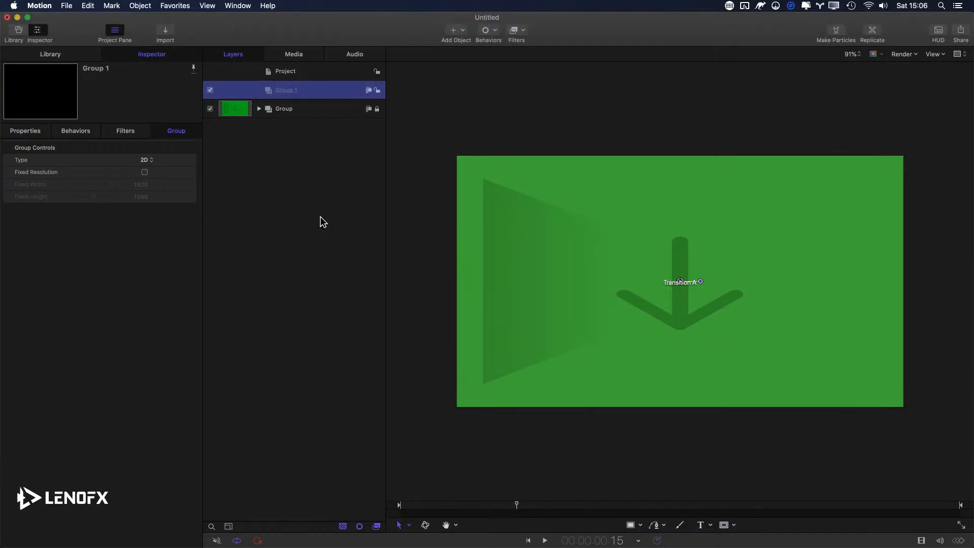
{"action": "key", "text": "F1"}
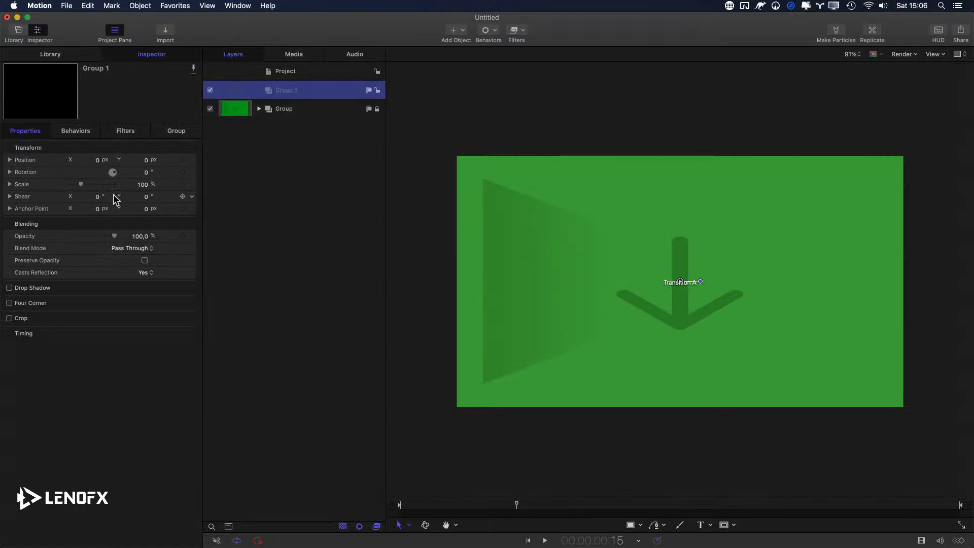
{"action": "key", "text": "F4"}
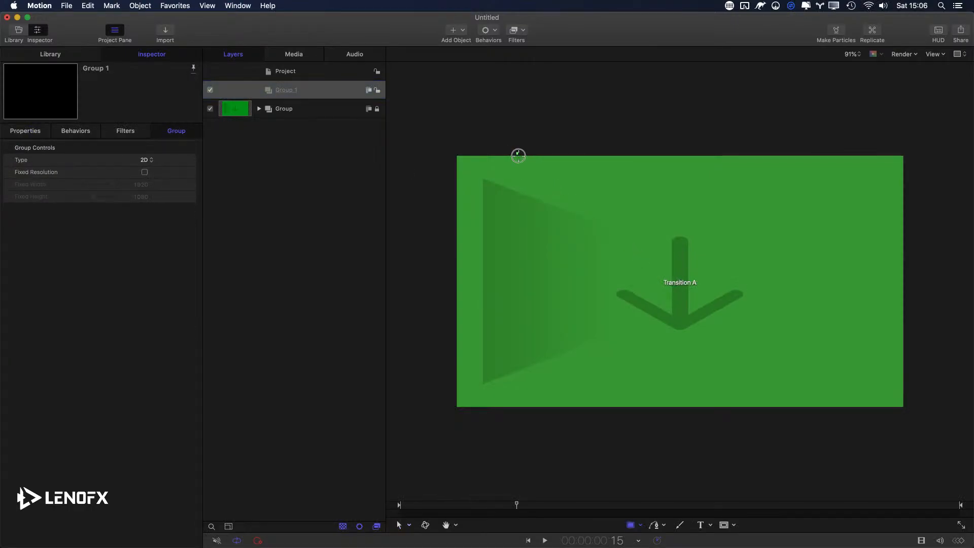
{"action": "mouse_move", "coordinate": [518, 153]}
{"action": "left_mouse_down"}
{"action": "mouse_move", "coordinate": [755, 420]}
{"action": "mouse_move", "coordinate": [727, 417]}
{"action": "left_mouse_up"}
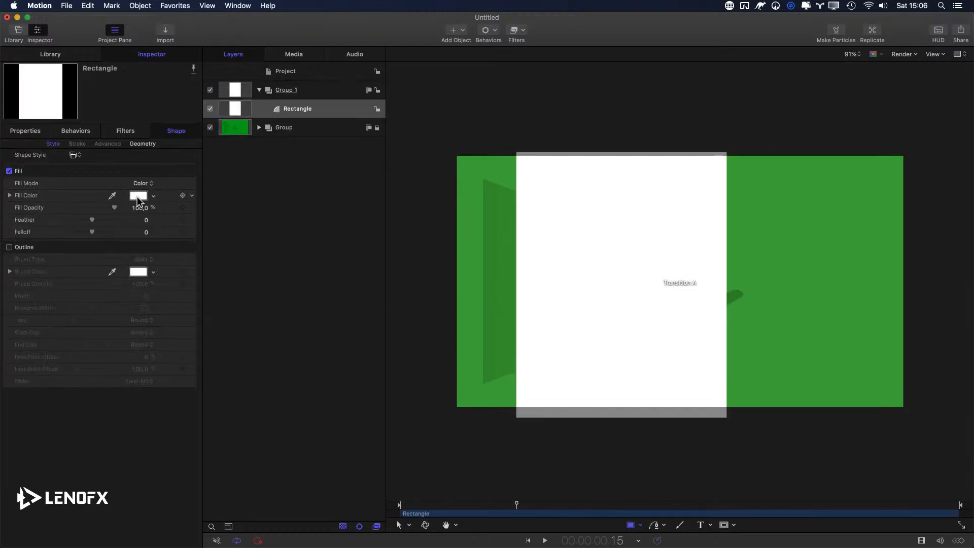
Set the white rectangle's width to 640 and its height to 1080.
{"action": "left_click", "coordinate": [143, 145]}
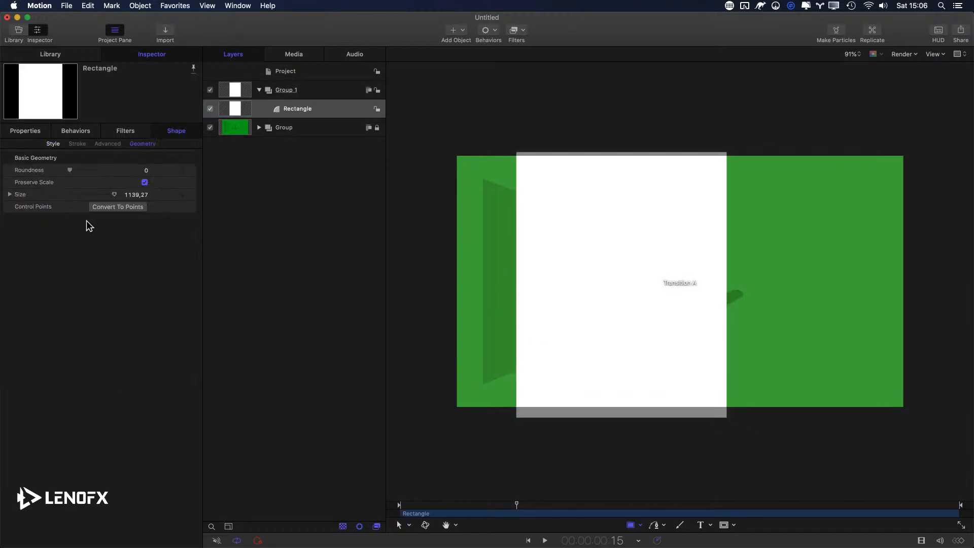
{"action": "left_click", "coordinate": [10, 195]}
{"action": "left_click", "coordinate": [139, 207]}
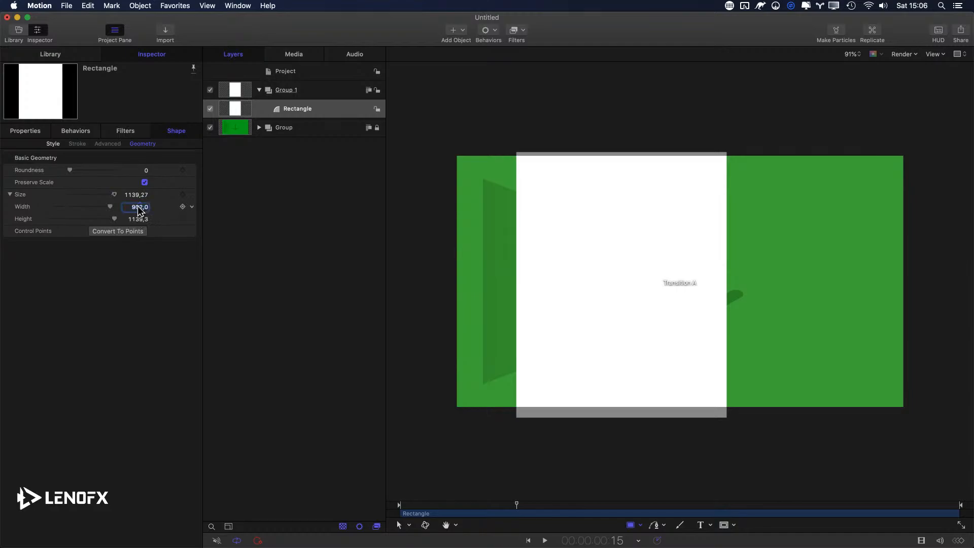
{"action": "type", "text": "640"}
{"action": "key", "text": "Return"}
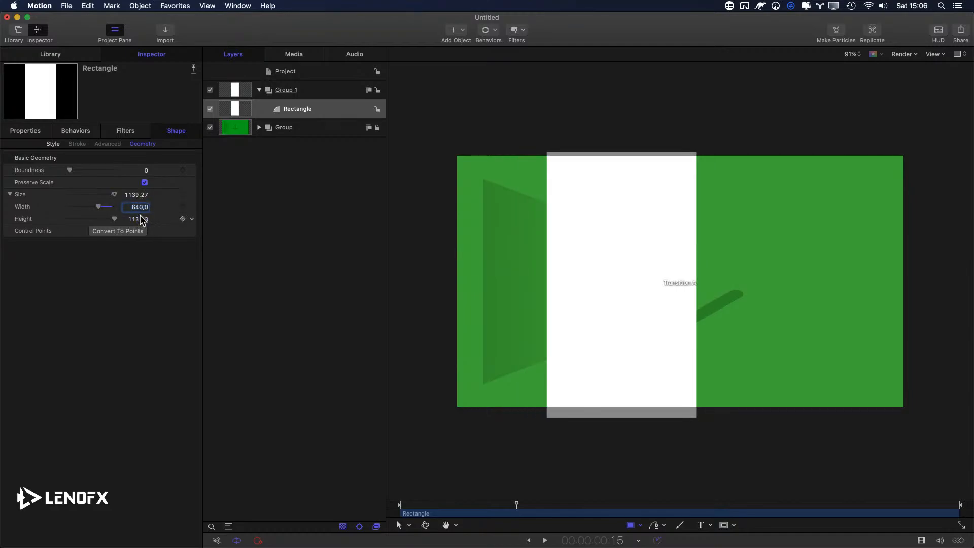
{"action": "left_click", "coordinate": [139, 219]}
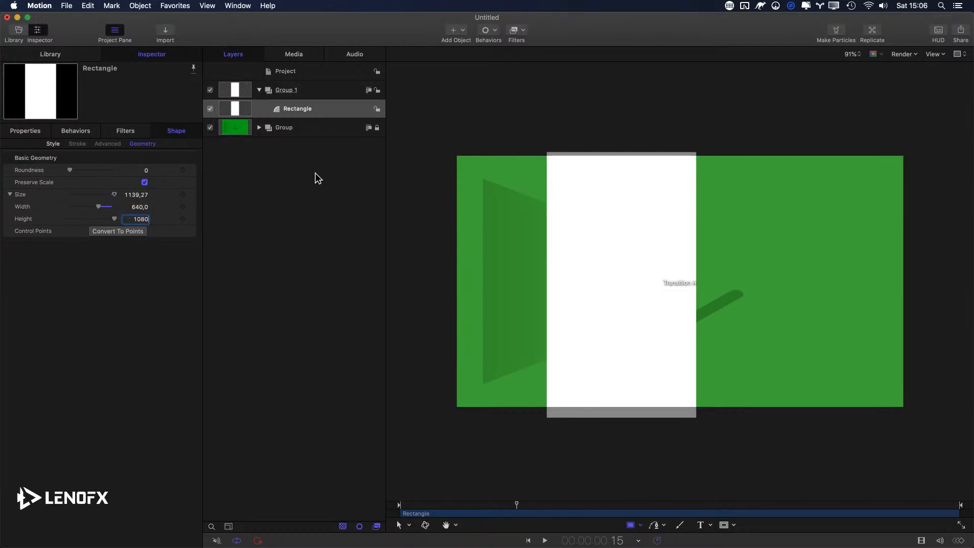
{"action": "key", "text": "Return"}
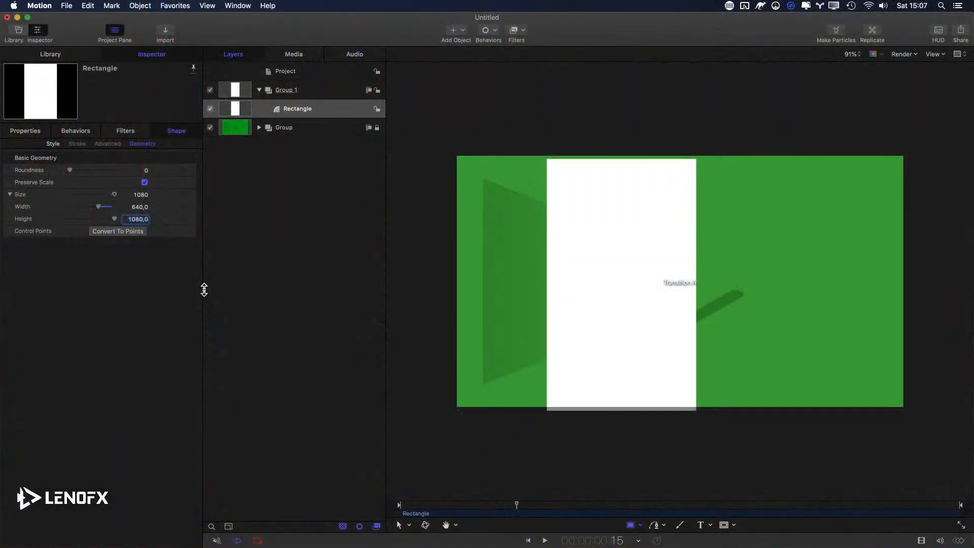
Reset the white rectangle's position so it sits at the centre of the frame.
{"action": "left_click", "coordinate": [303, 215]}
{"action": "left_click", "coordinate": [290, 113]}
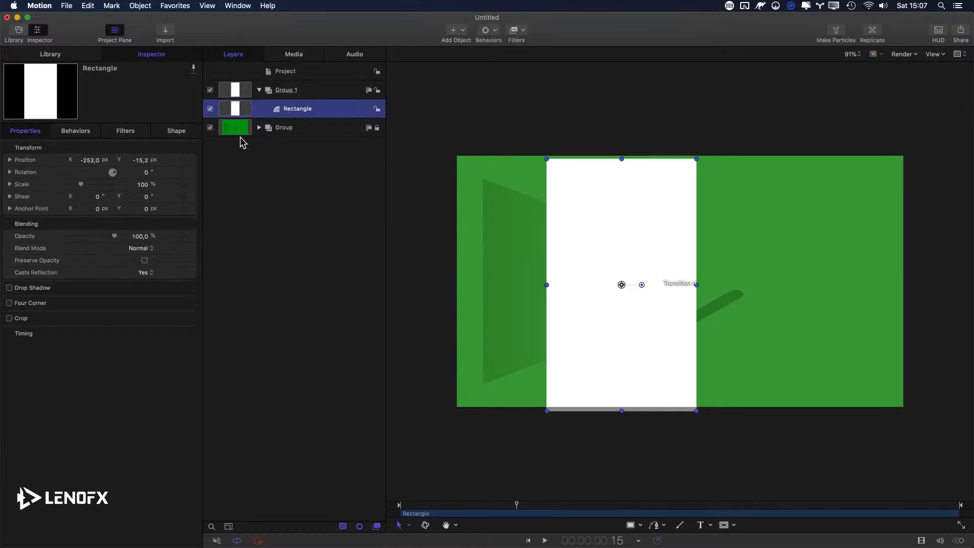
{"action": "left_click", "coordinate": [184, 159]}
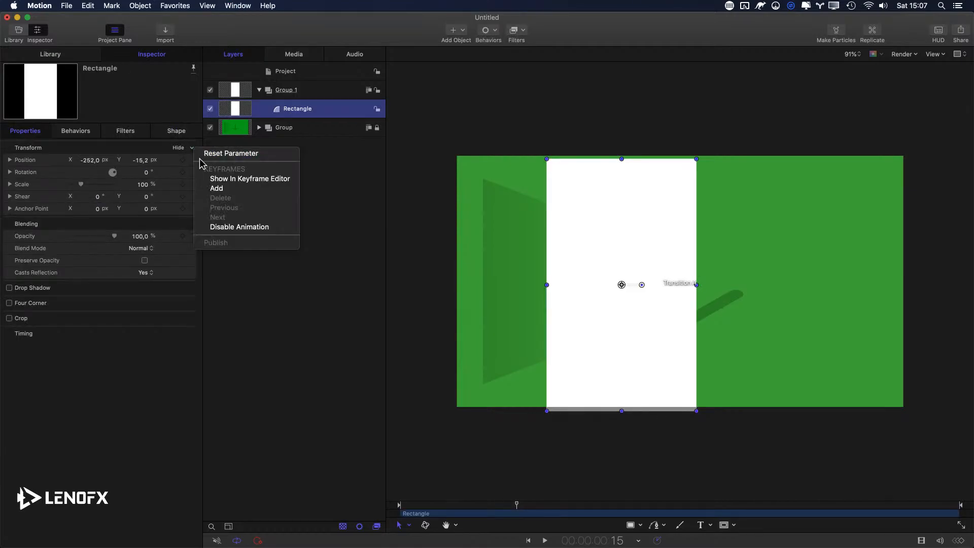
{"action": "left_click", "coordinate": [246, 155]}
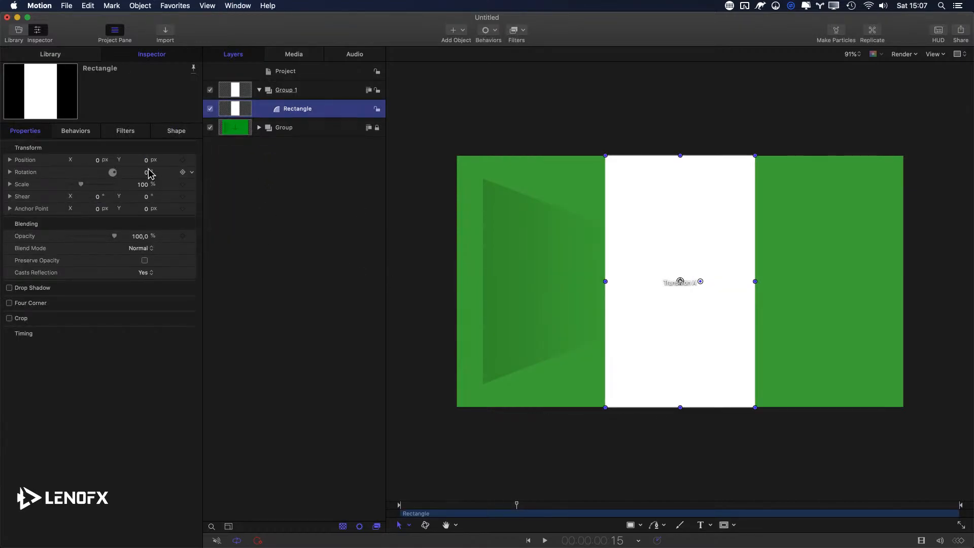
{"action": "left_click_drag", "start_coordinate": [97, 159], "coordinate": [95, 159]}
{"action": "key", "text": "super+z"}
Rename the rectangle layer as center.
{"action": "double_click", "coordinate": [293, 110]}
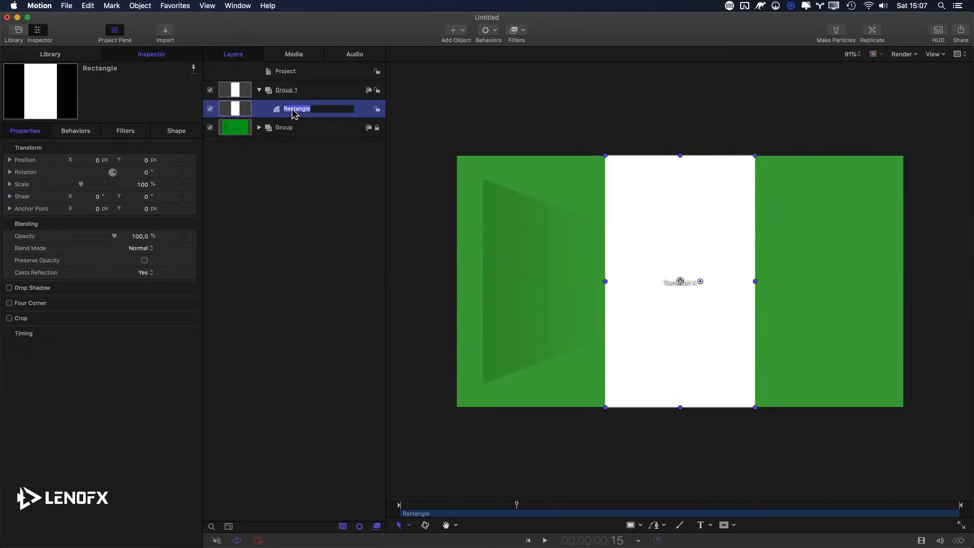
{"action": "type", "text": "center"}
{"action": "key", "text": "Return"}
Duplicate the center rectangle and name the copy left.
{"action": "key", "text": "super+d"}
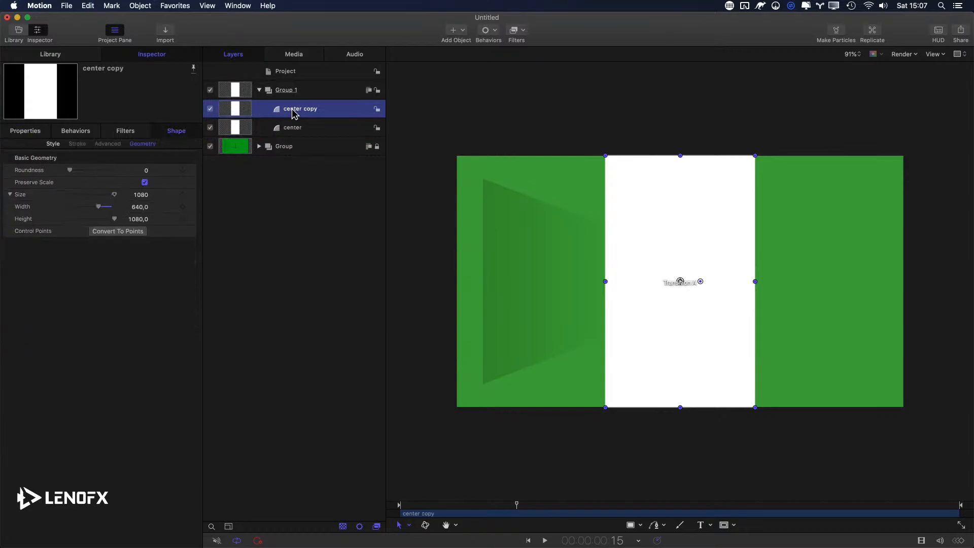
{"action": "double_click", "coordinate": [293, 109]}
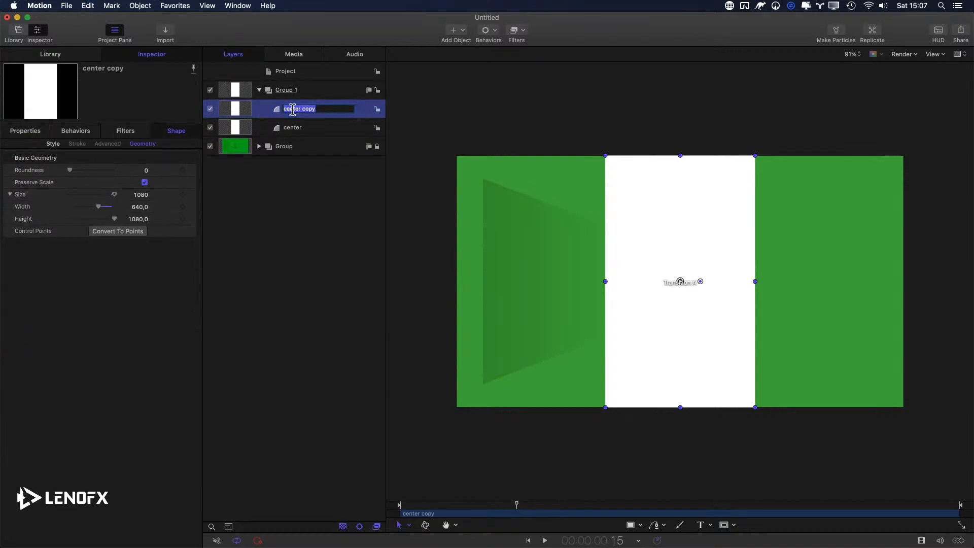
{"action": "type", "text": "left"}
{"action": "key", "text": "Return"}
Duplicate the left rectangle, name the copy right, and move it below center in the layer order.
{"action": "key", "text": "super+d"}
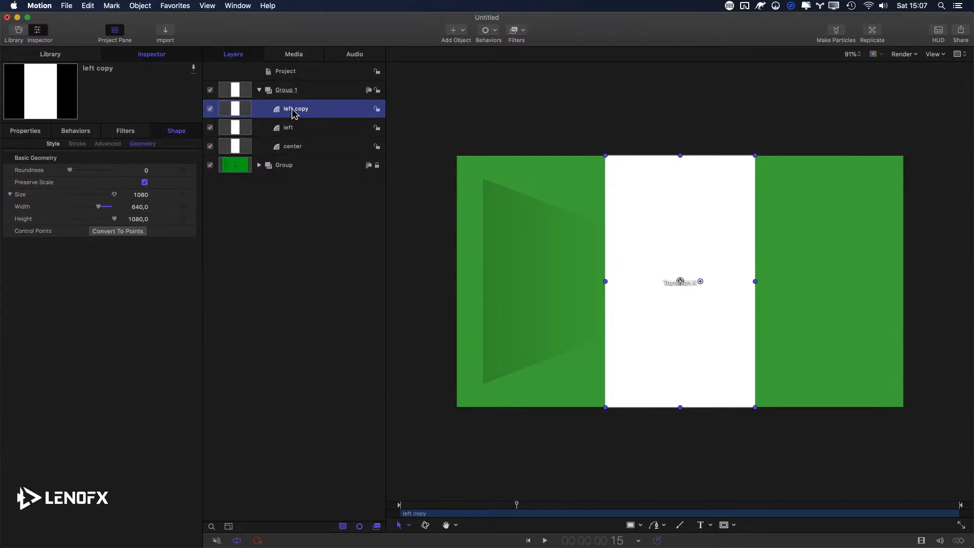
{"action": "double_click", "coordinate": [291, 109]}
{"action": "type", "text": "right"}
{"action": "key", "text": "Return"}
{"action": "key", "text": "super+bracketleft"}
{"action": "key", "text": "super+bracketleft"}
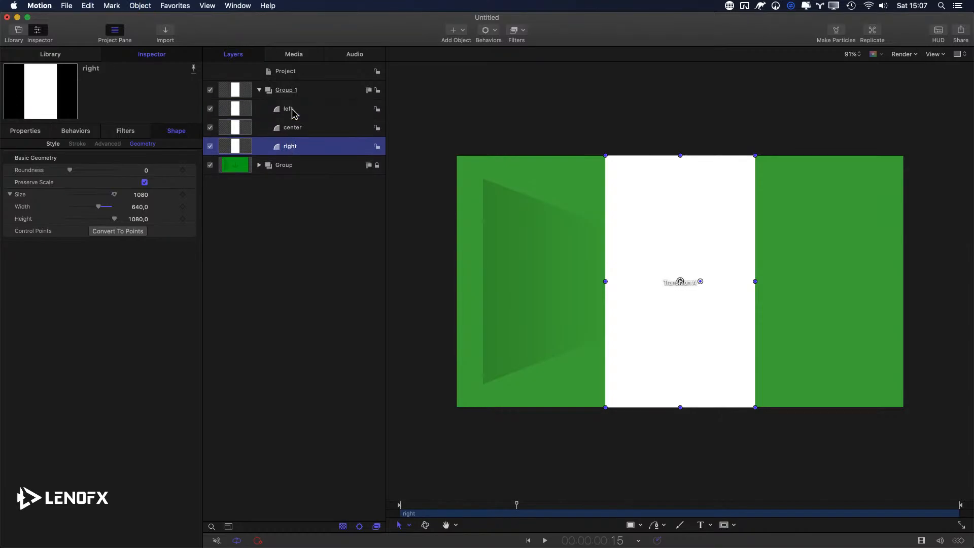
Move the left rectangle beside the center one by setting its X position to -641 px, closing the gap between them.
{"action": "key", "text": "Up"}
{"action": "key", "text": "Up"}
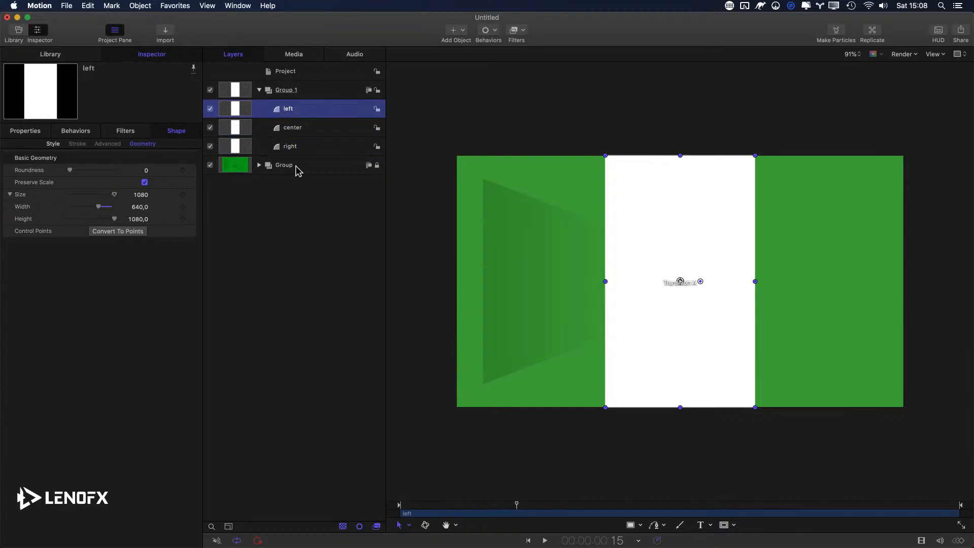
{"action": "key", "text": "F1"}
{"action": "left_click_drag", "start_coordinate": [102, 159], "coordinate": [93, 161]}
{"action": "scroll", "coordinate": [620, 239], "scroll_direction": "up", "scroll_amount": 10}
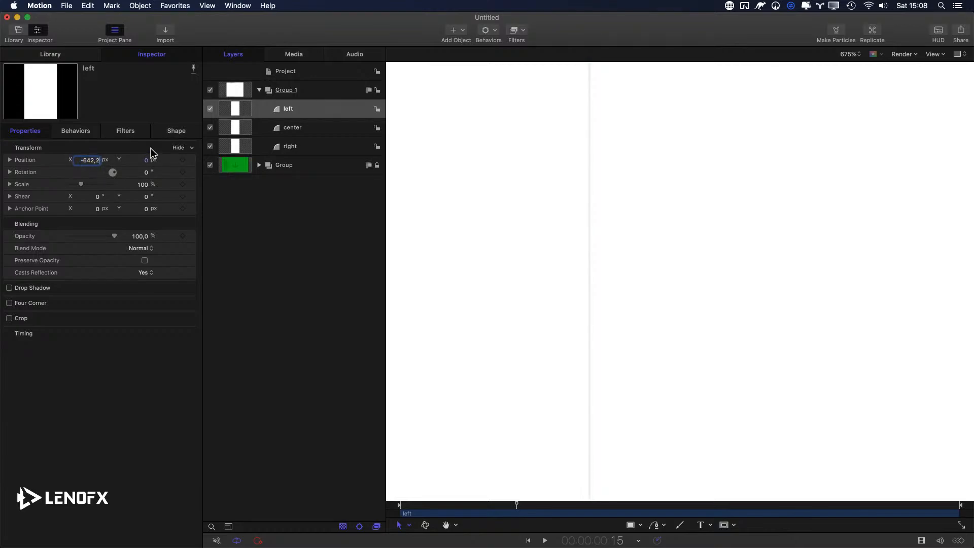
{"action": "type", "text": "0"}
{"action": "key", "text": "Return"}
{"action": "key", "text": "Down"}
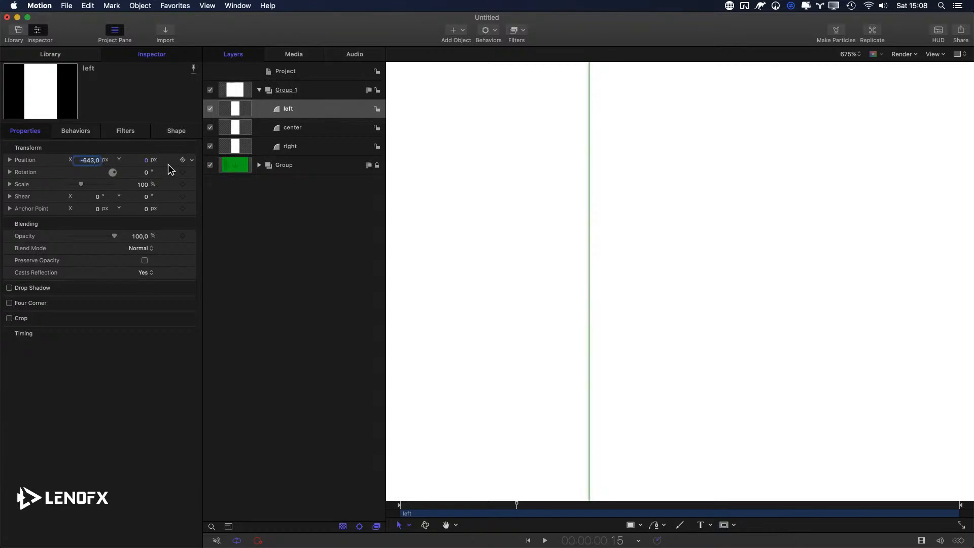
{"action": "key", "text": "Up"}
{"action": "key", "text": "Up"}
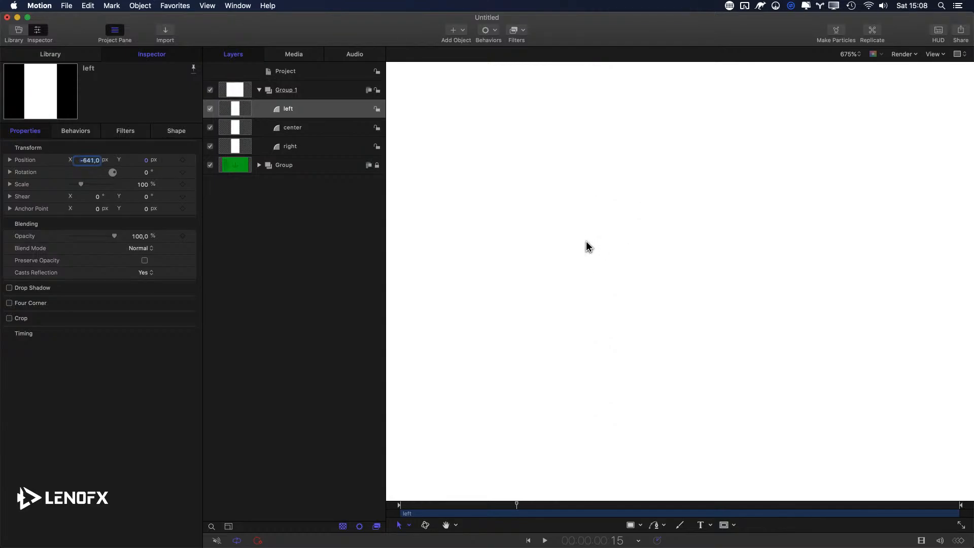
Check the left rectangle's outer edge against the frame and increase its width to 642.
{"action": "key", "text": "shift+z"}
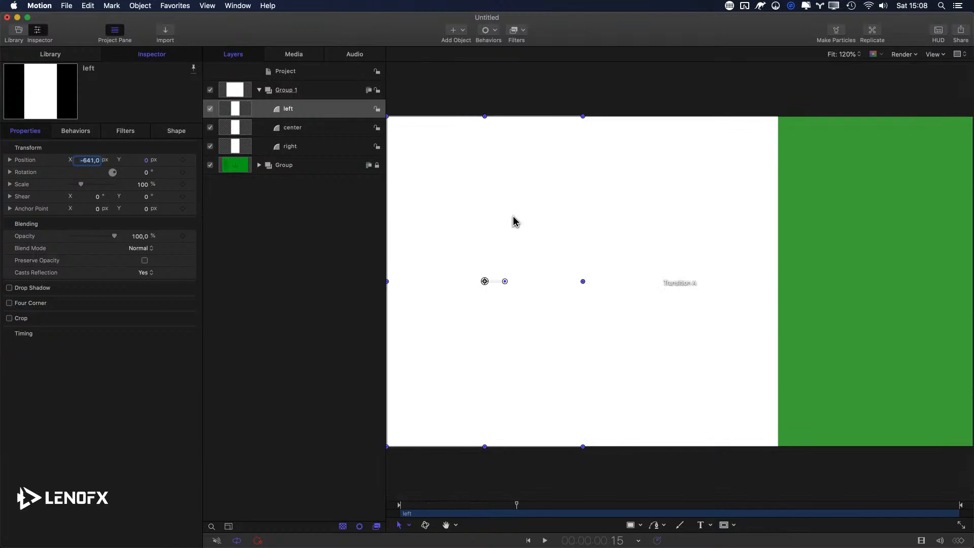
{"action": "key", "text": "space"}
{"action": "left_click_drag", "start_coordinate": [406, 196], "coordinate": [622, 240]}
{"action": "left_click_drag", "start_coordinate": [398, 255], "coordinate": [572, 248]}
{"action": "key", "text": "shift+z"}
{"action": "left_click_drag", "start_coordinate": [583, 255], "coordinate": [591, 254]}
{"action": "left_click", "coordinate": [178, 131]}
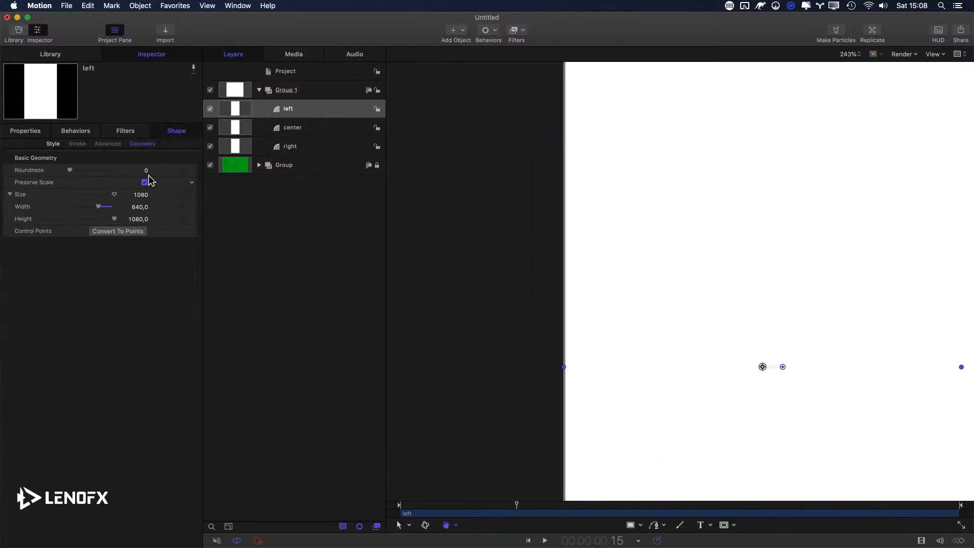
{"action": "double_click", "coordinate": [141, 208]}
{"action": "key", "text": "Up"}
{"action": "key", "text": "Up"}
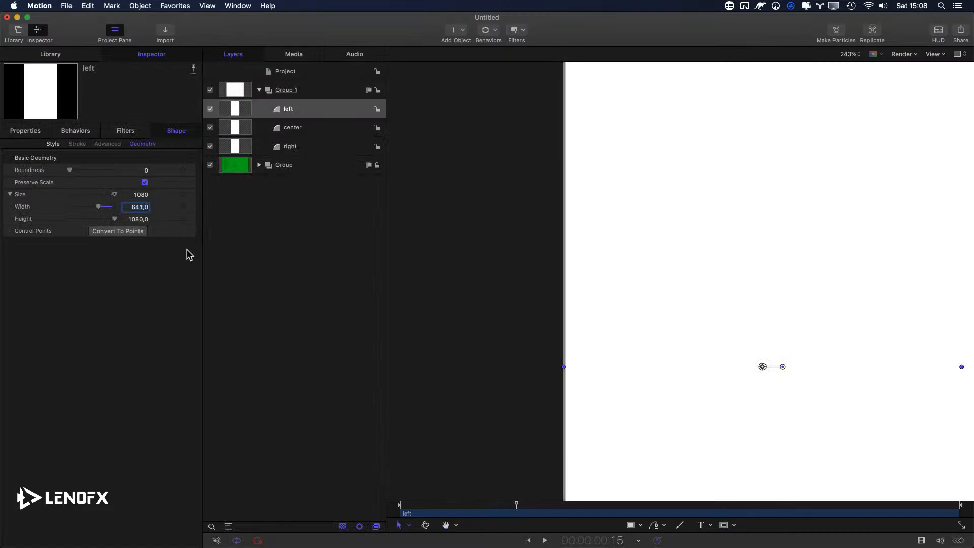
{"action": "key", "text": "shift+z"}
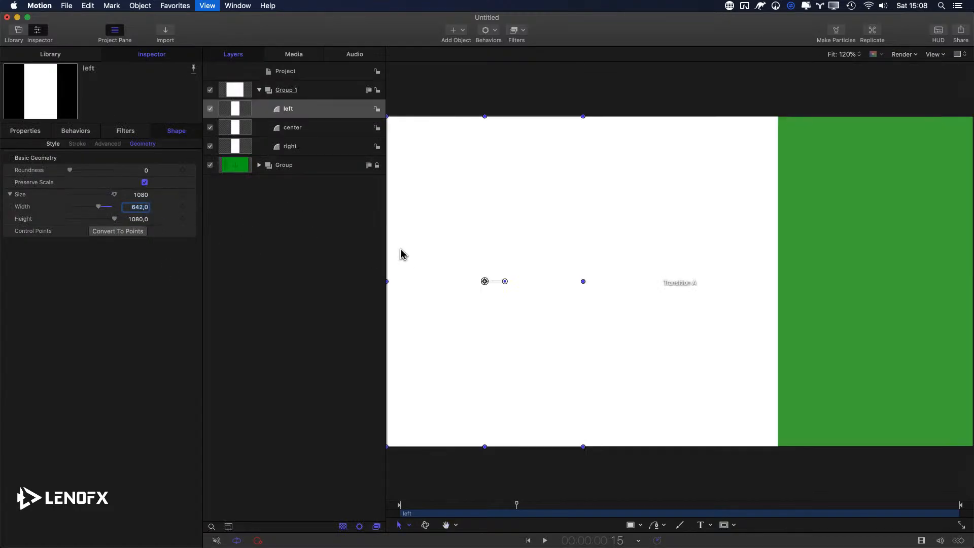
Set the right rectangle's width to 642 to match the left one.
{"action": "left_click", "coordinate": [287, 131]}
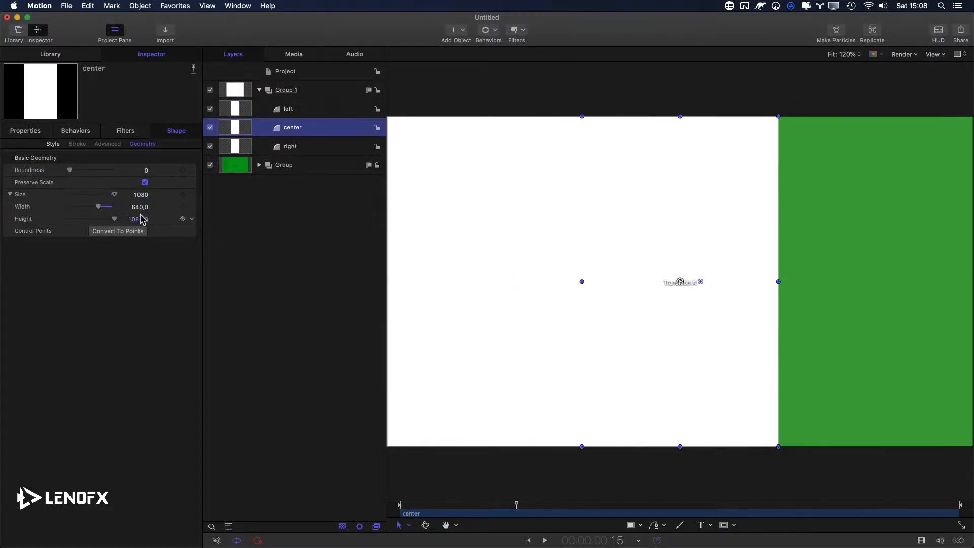
{"action": "left_click", "coordinate": [293, 148]}
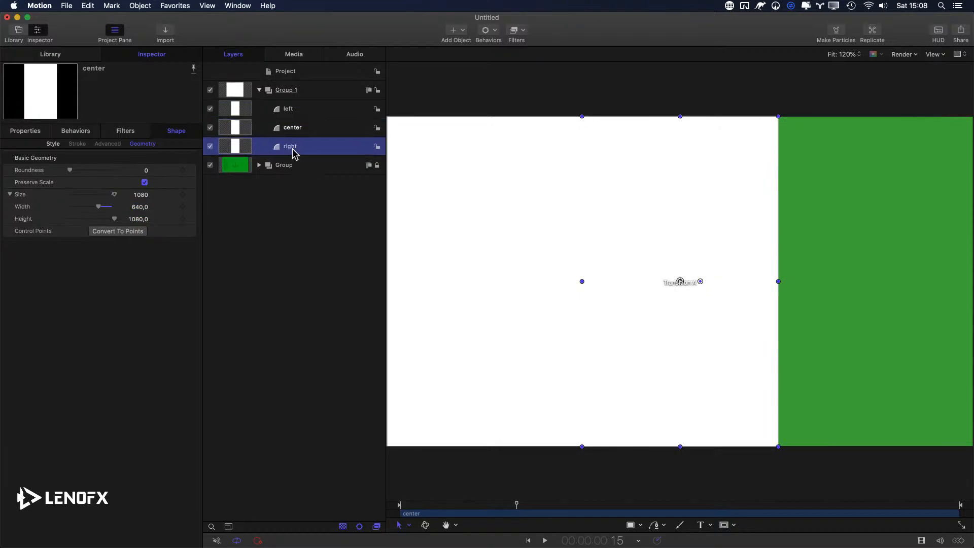
{"action": "double_click", "coordinate": [138, 207]}
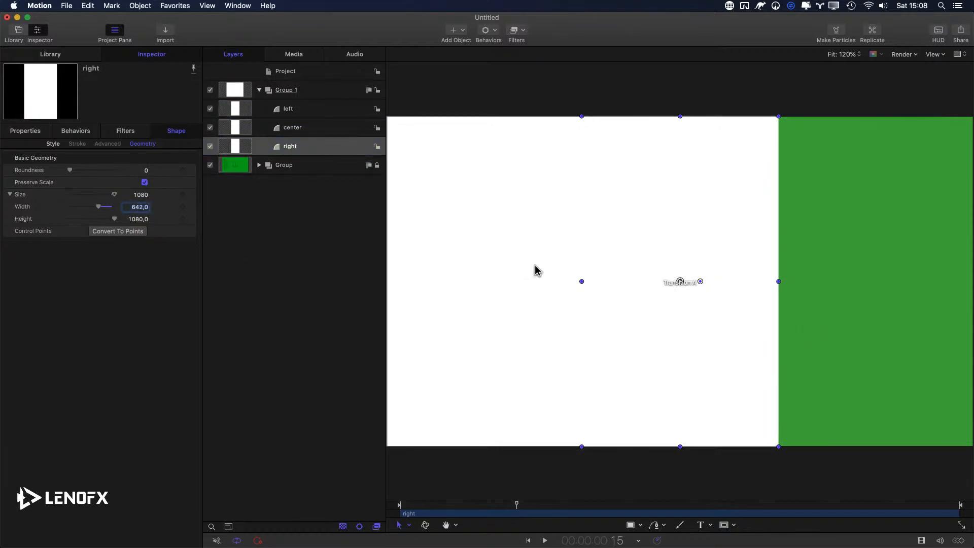
Set the right rectangle's X position to 641 px, reusing the left rectangle's X value with a positive sign.
{"action": "key", "text": "F1"}
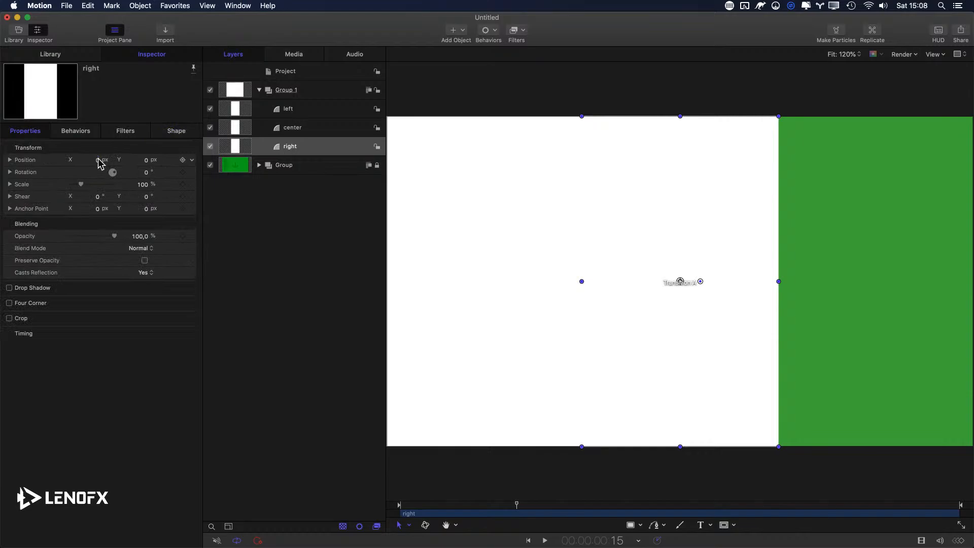
{"action": "left_click_drag", "start_coordinate": [99, 163], "coordinate": [145, 184]}
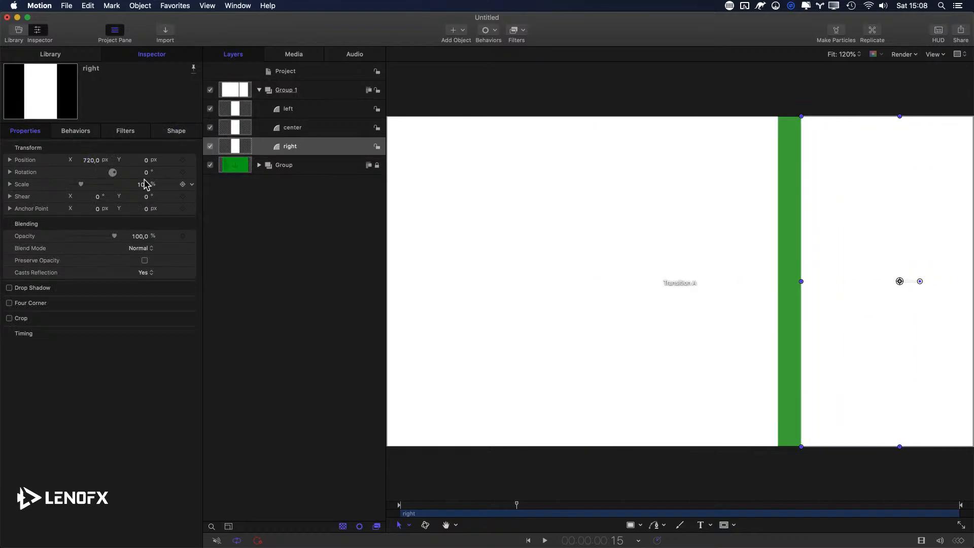
{"action": "left_click", "coordinate": [286, 109]}
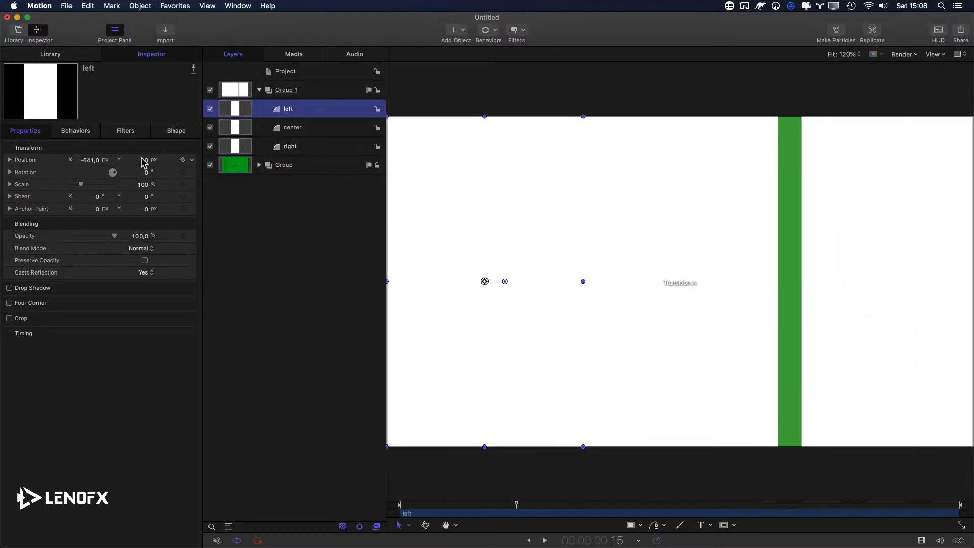
{"action": "left_click", "coordinate": [90, 160]}
{"action": "key", "text": "cmd+c"}
{"action": "left_click", "coordinate": [292, 147]}
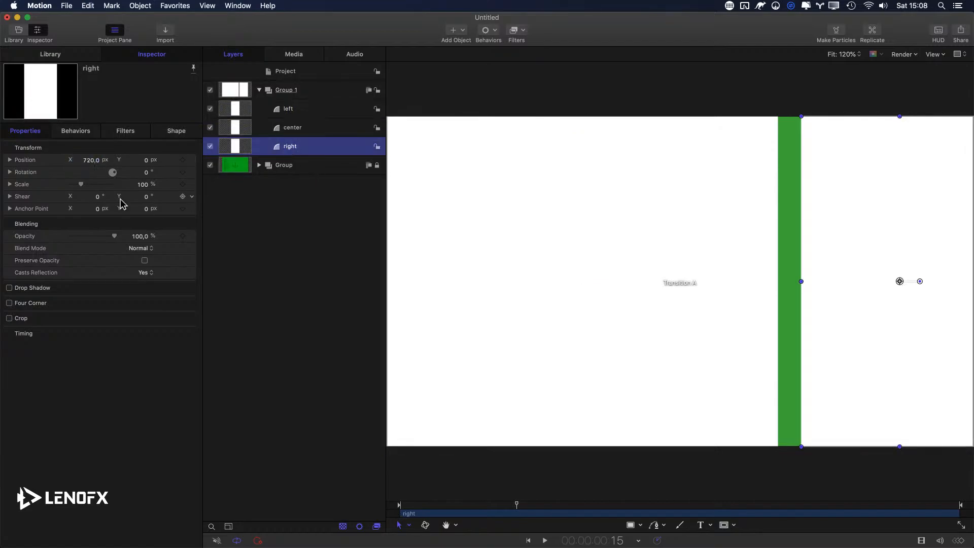
{"action": "left_click", "coordinate": [89, 160]}
{"action": "key", "text": "cmd+v"}
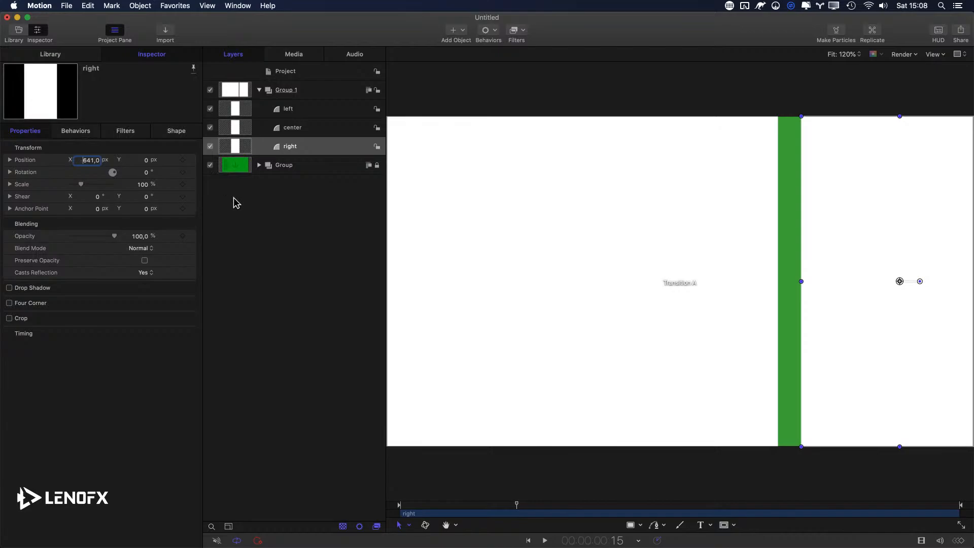
{"action": "key", "text": "Return"}
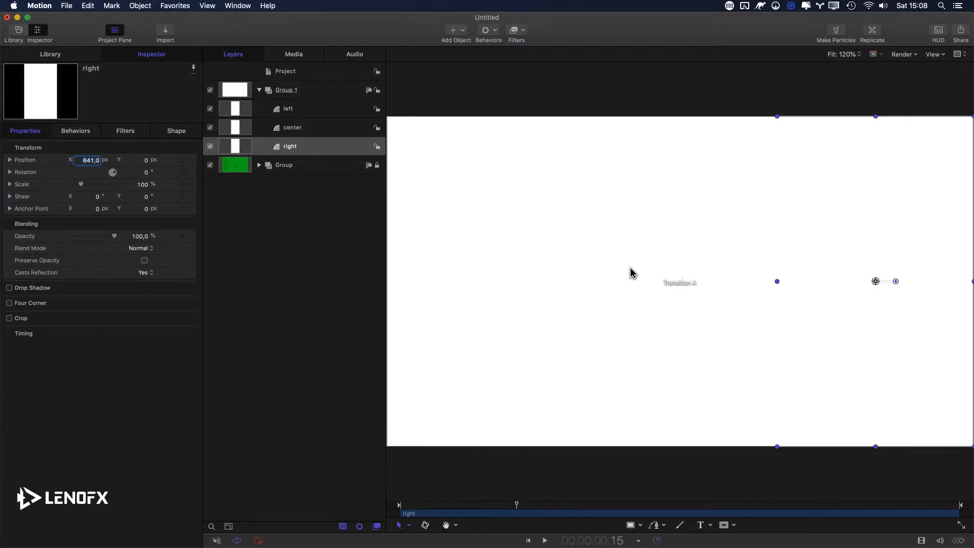
Hide the left and right rectangles together and select the center rectangle.
{"action": "left_click", "coordinate": [674, 264]}
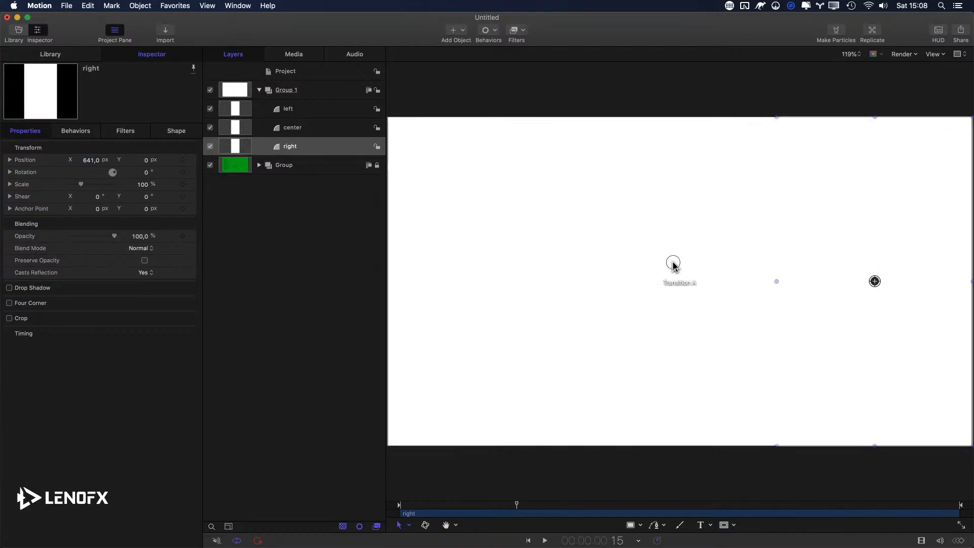
{"action": "left_click_drag", "start_coordinate": [673, 262], "coordinate": [643, 268]}
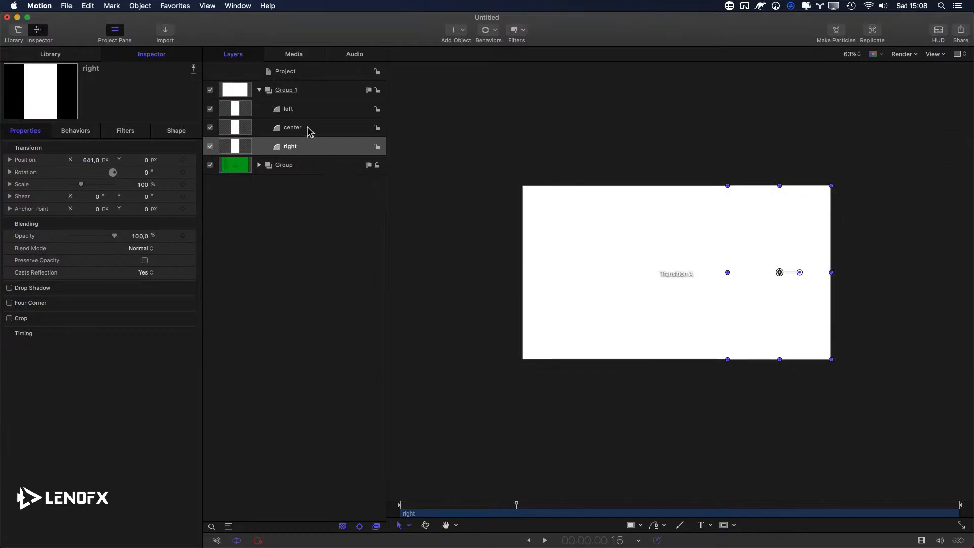
{"action": "left_click", "coordinate": [328, 130]}
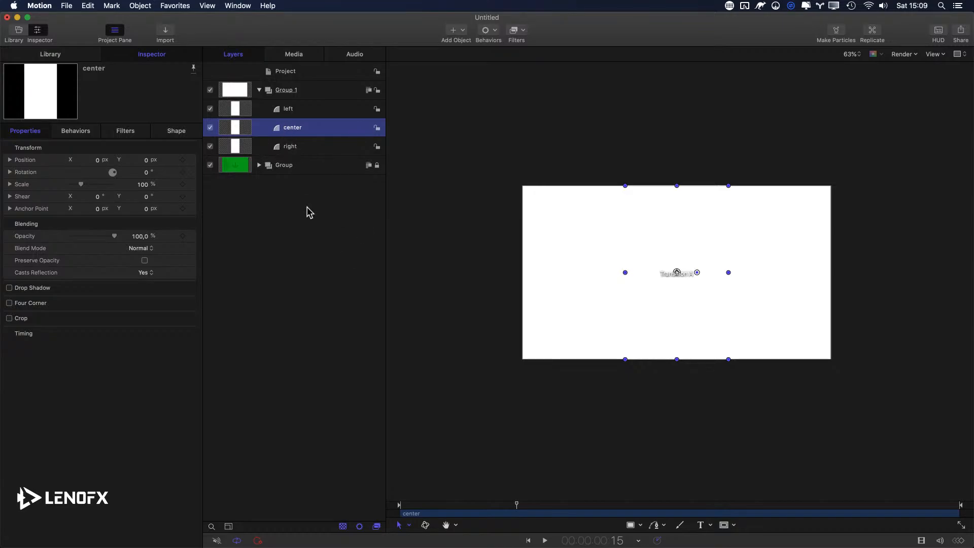
{"action": "left_click", "coordinate": [292, 147]}
{"action": "left_click", "coordinate": [291, 111], "text": "super"}
{"action": "key", "text": "ctrl+t"}
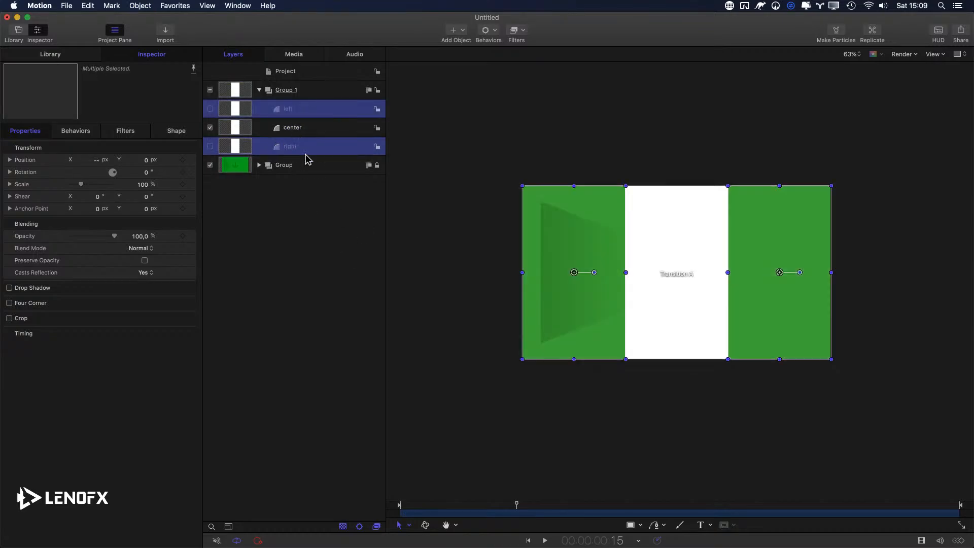
{"action": "left_click", "coordinate": [276, 206]}
{"action": "left_click", "coordinate": [306, 130]}
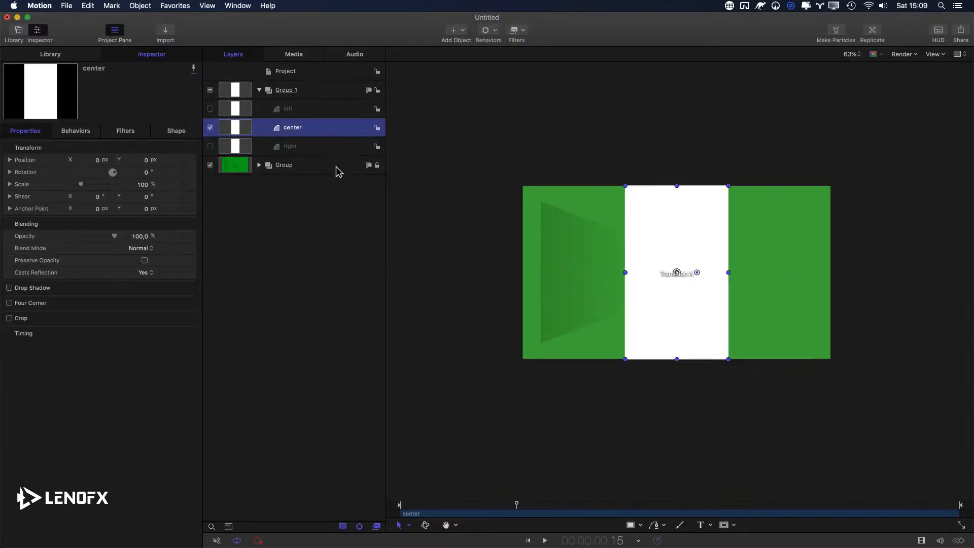
Animate the center rectangle's Y position from -1087,4 px at the first frame to 0 px at 1:06.
{"action": "left_click", "coordinate": [9, 160]}
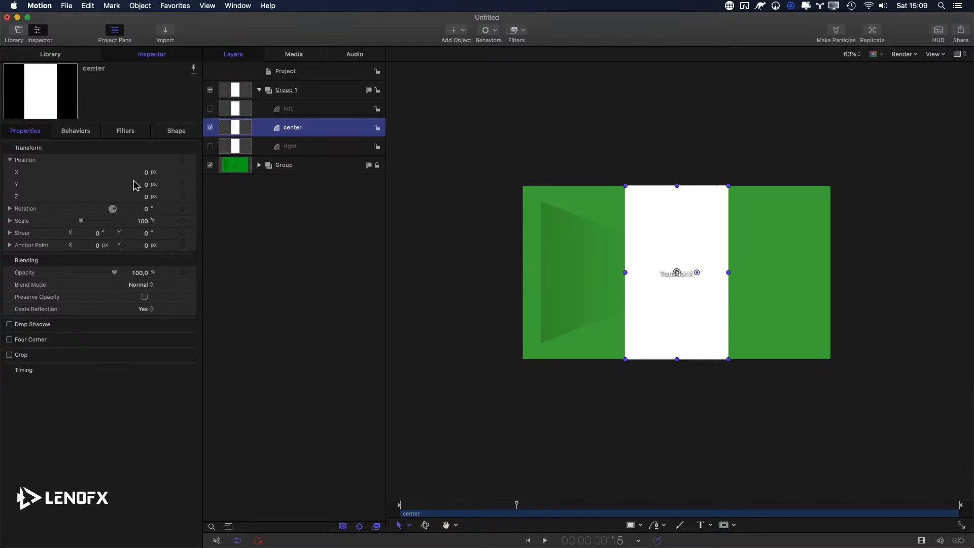
{"action": "key", "text": "Home"}
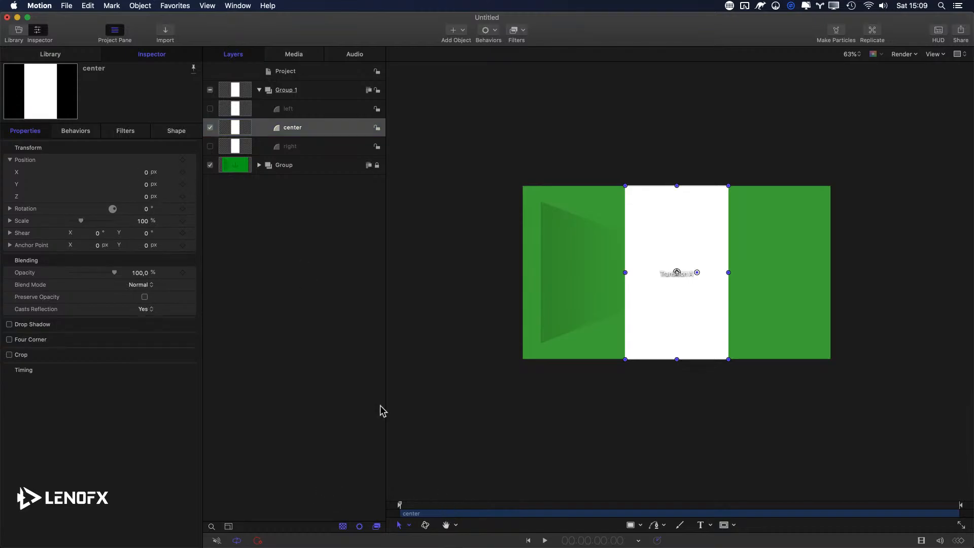
{"action": "left_click", "coordinate": [183, 184]}
{"action": "key", "text": "shift+Right"}
{"action": "key", "text": "shift+Right"}
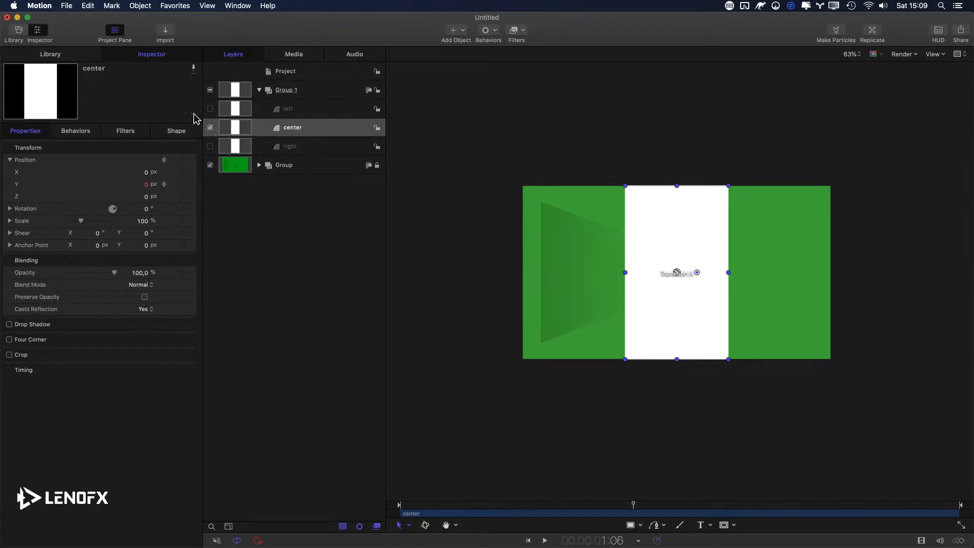
{"action": "key", "text": "Home"}
{"action": "left_click_drag", "start_coordinate": [146, 189], "coordinate": [147, 185]}
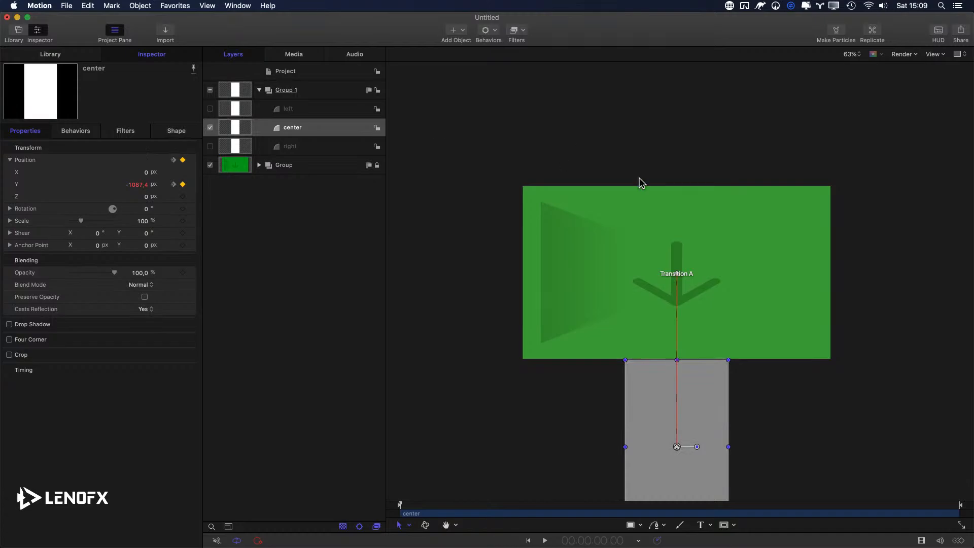
Preview the slide-in and ease the center rectangle's Y position curve in the keyframe editor by extending the end keyframe's handle toward the start.
{"action": "key", "text": "space"}
{"action": "key", "text": "space"}
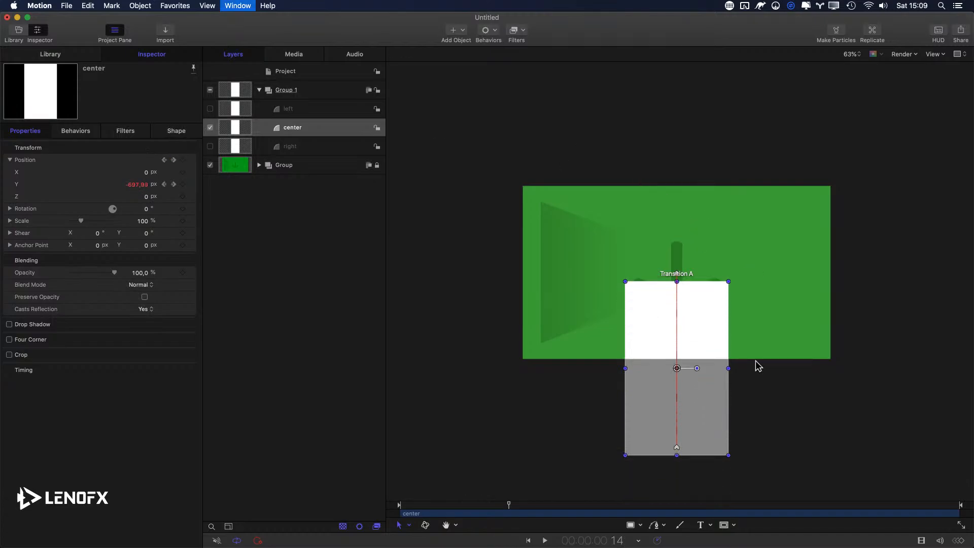
{"action": "key", "text": "F6"}
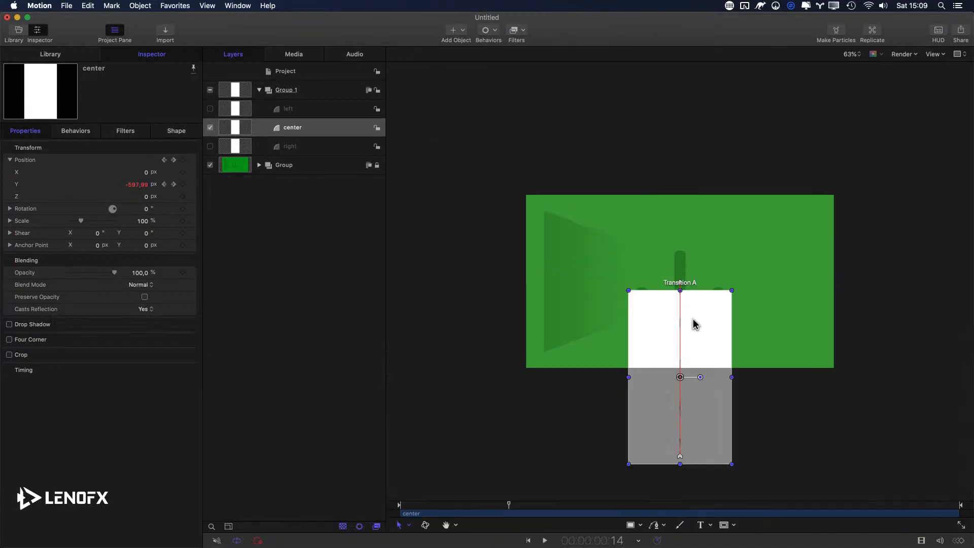
{"action": "key", "text": "super+8"}
{"action": "left_click_drag", "start_coordinate": [665, 477], "coordinate": [427, 423]}
{"action": "left_click", "coordinate": [440, 407]}
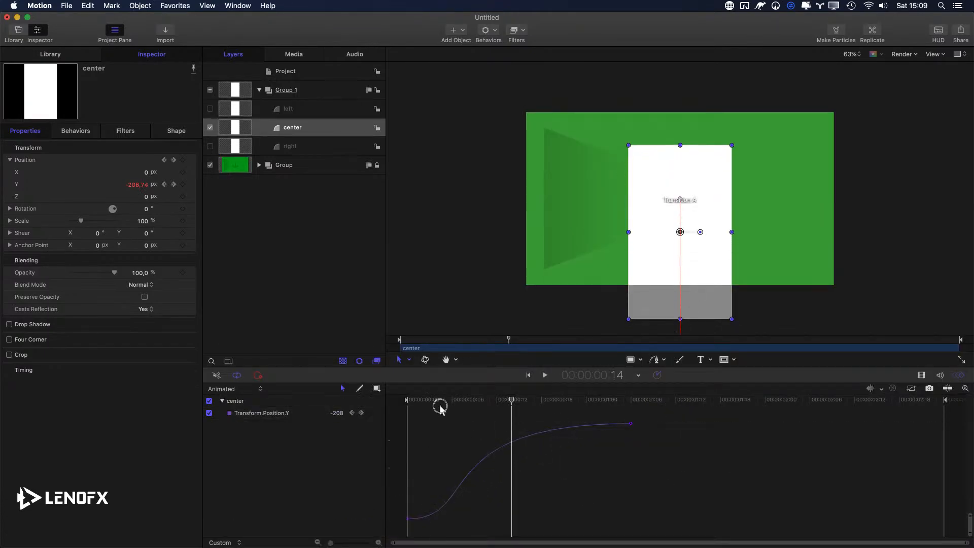
Extend the end keyframe's ease handle slightly past the start of the curve and replay the animation from the beginning.
{"action": "key", "text": "space"}
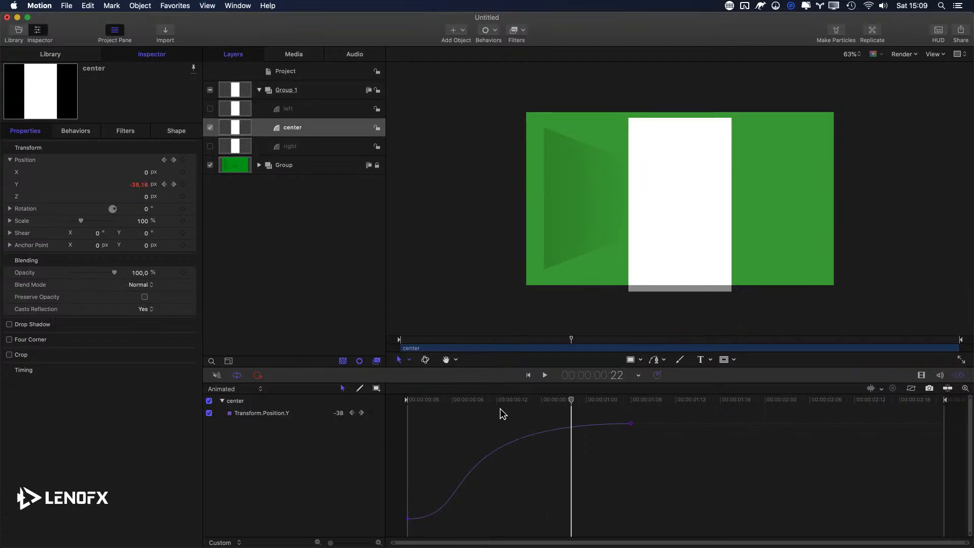
{"action": "key", "text": "Home"}
{"action": "key", "text": "space"}
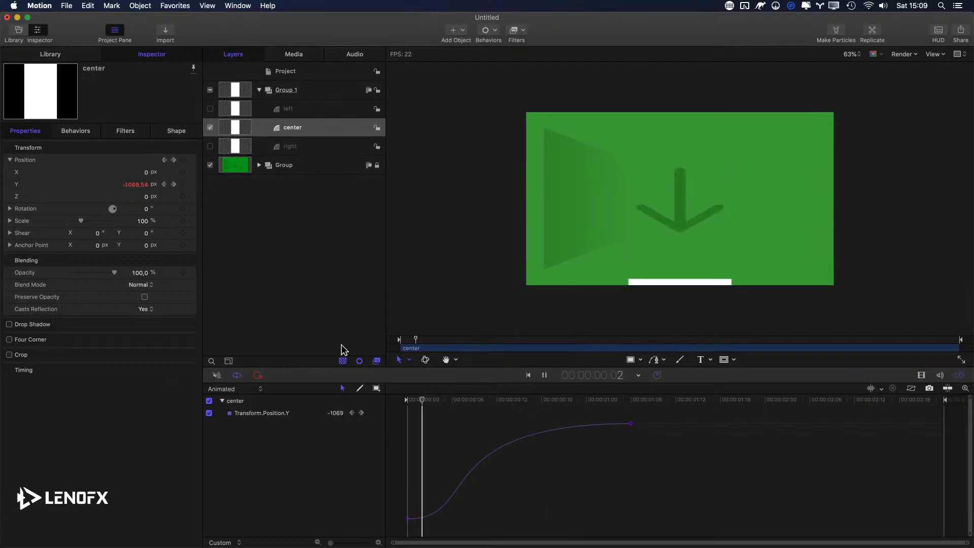
{"action": "left_click", "coordinate": [630, 424]}
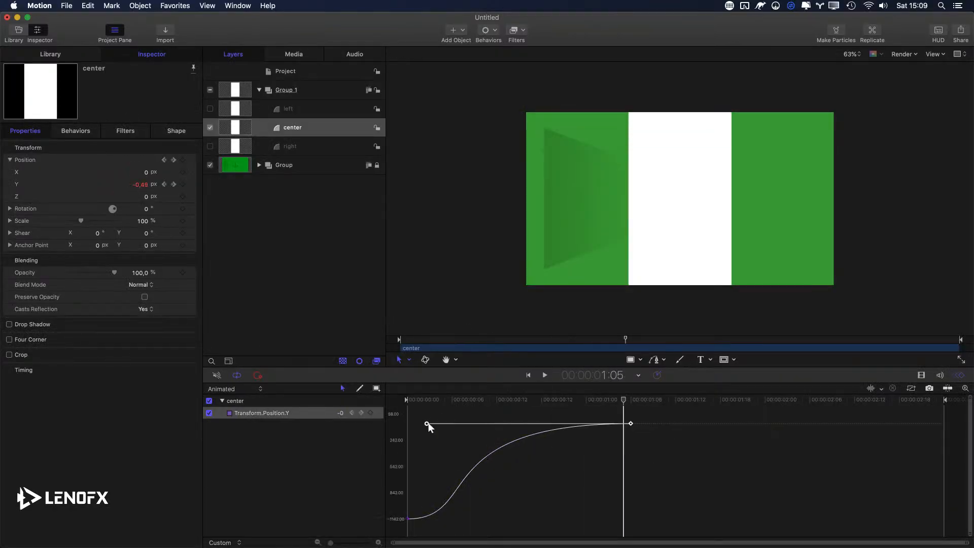
{"action": "left_click_drag", "start_coordinate": [427, 424], "coordinate": [405, 424]}
{"action": "key", "text": "Home"}
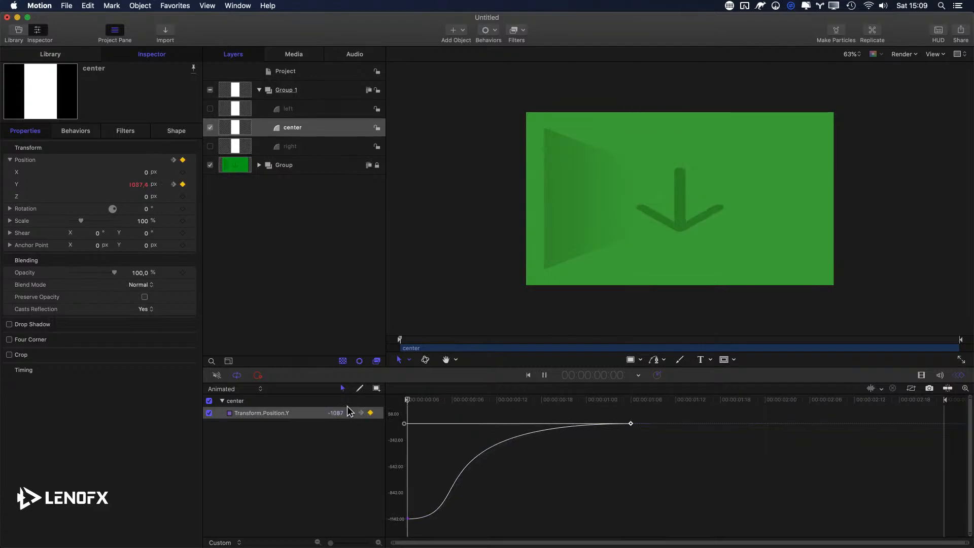
{"action": "key", "text": "space"}
{"action": "key", "text": "space"}
Move the last Y keyframe five frames earlier to 1:01, set the play range's out point shortly after it and preview.
{"action": "key", "text": "alt+Left"}
{"action": "key", "text": "alt+Left"}
{"action": "key", "text": "alt+Left"}
{"action": "key", "text": "alt+Left"}
{"action": "key", "text": "alt+Left"}
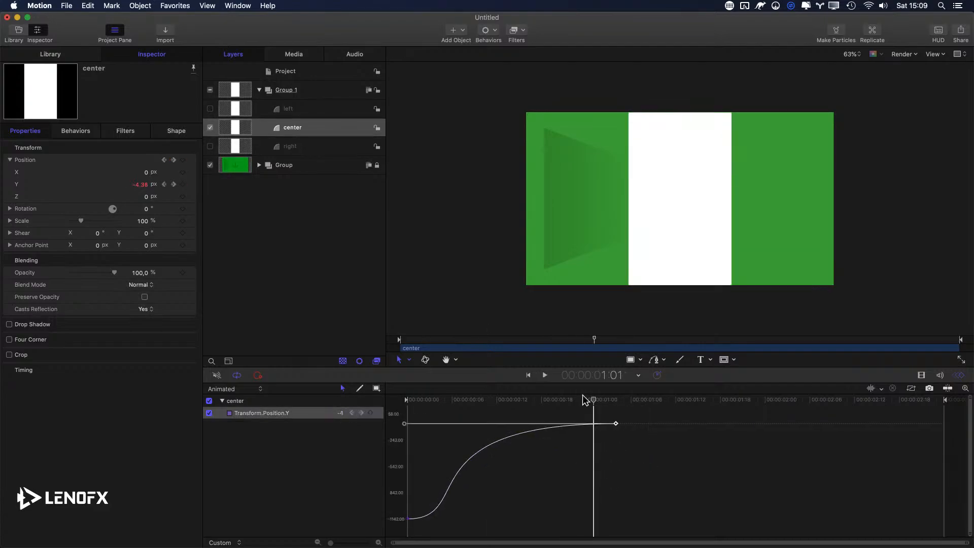
{"action": "left_click", "coordinate": [654, 401]}
{"action": "key", "text": "alt+super+o"}
{"action": "key", "text": "space"}
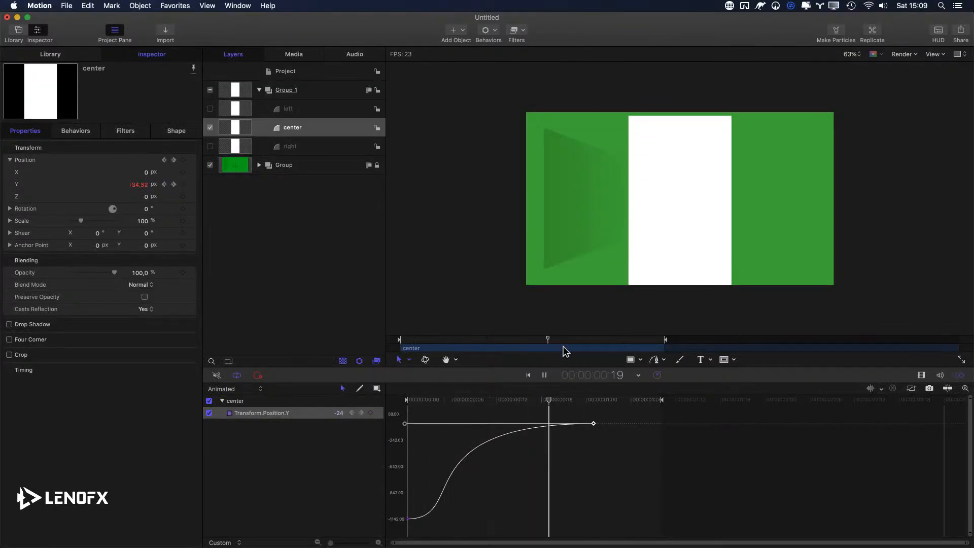
{"action": "key", "text": "space"}
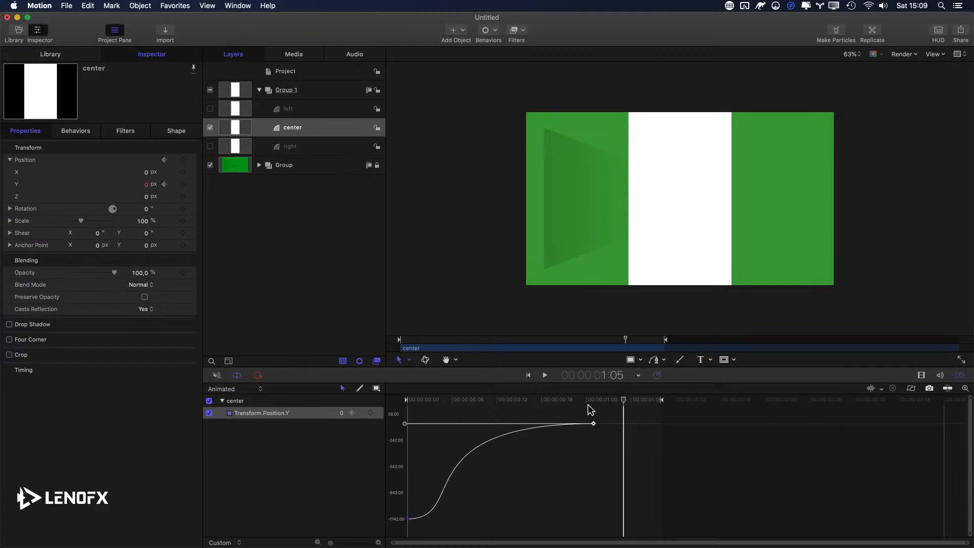
Copy the center rectangle's animated Y position parameter onto the left and right rectangles.
{"action": "left_click_drag", "start_coordinate": [622, 414], "coordinate": [362, 537]}
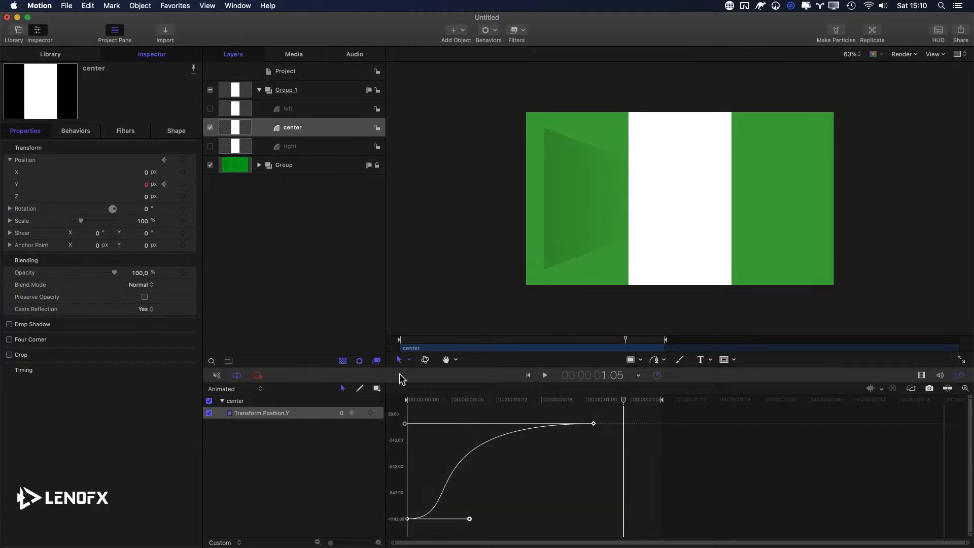
{"action": "left_click", "coordinate": [310, 112]}
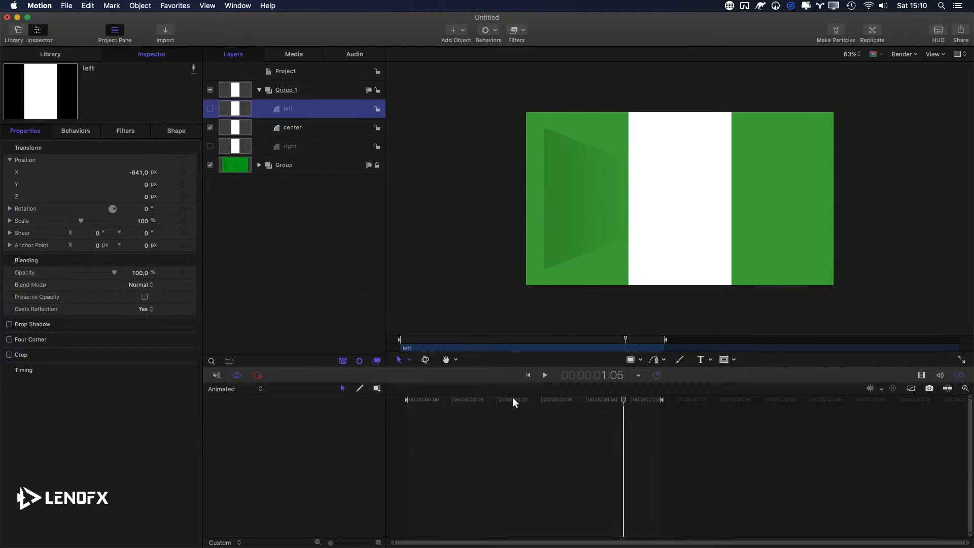
{"action": "left_click", "coordinate": [408, 401]}
{"action": "left_click", "coordinate": [319, 130]}
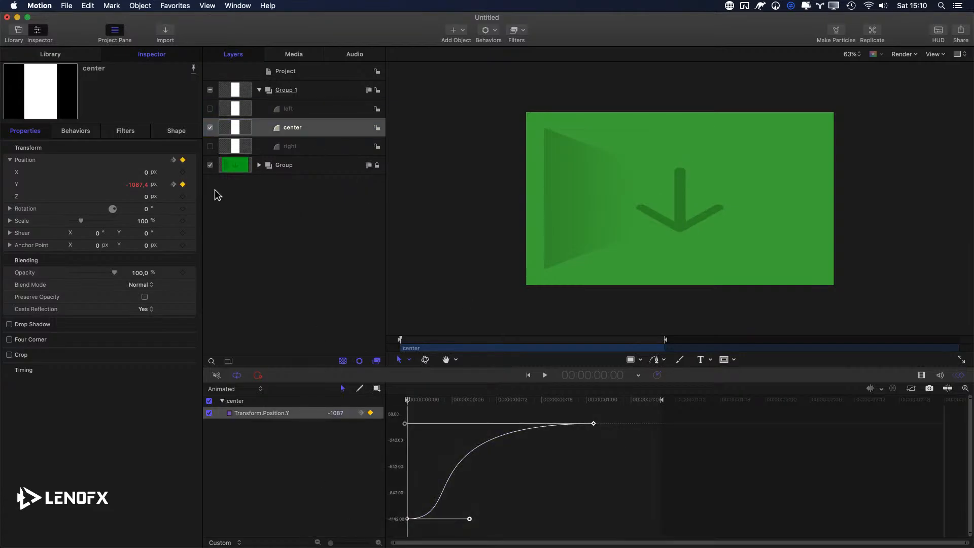
{"action": "left_click_drag", "start_coordinate": [29, 186], "coordinate": [282, 111]}
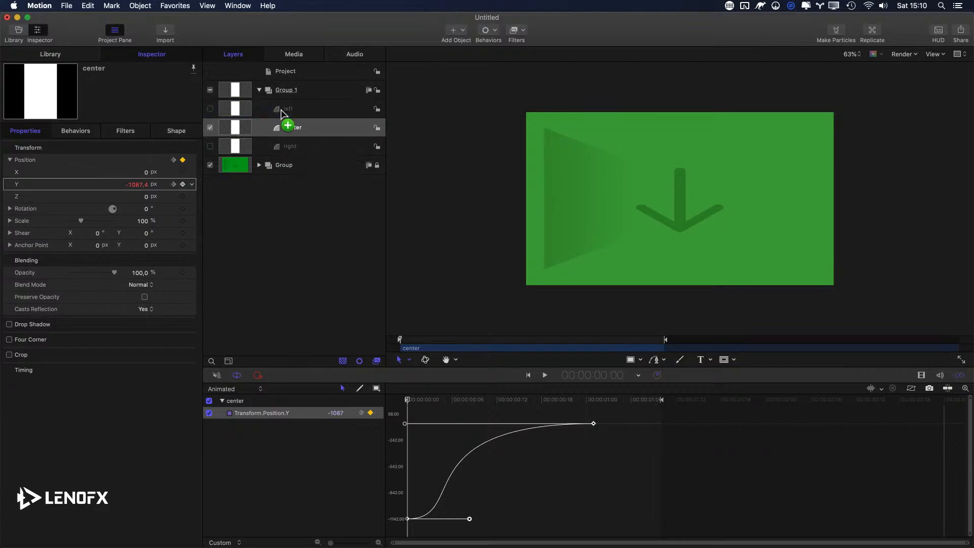
{"action": "left_click", "coordinate": [280, 111]}
{"action": "left_click", "coordinate": [282, 129]}
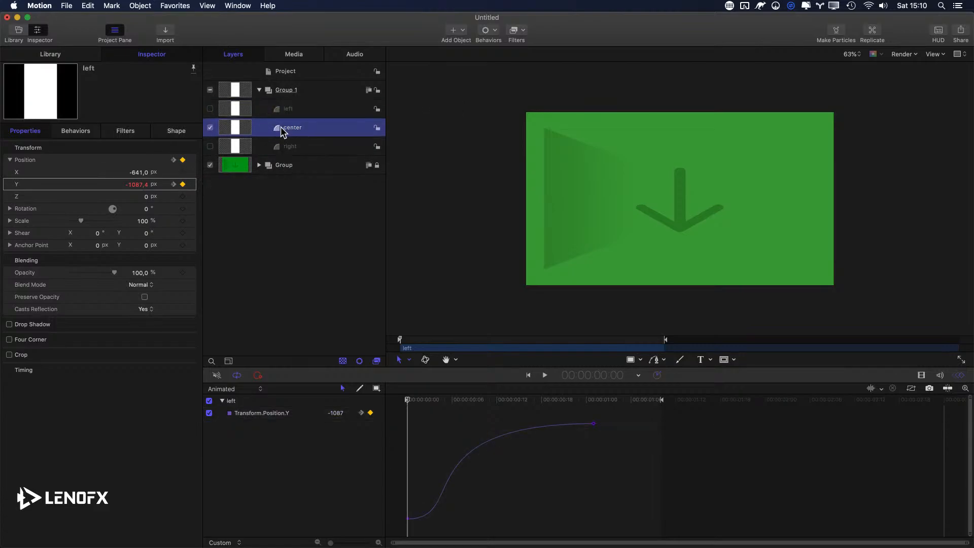
{"action": "left_click_drag", "start_coordinate": [21, 187], "coordinate": [282, 149]}
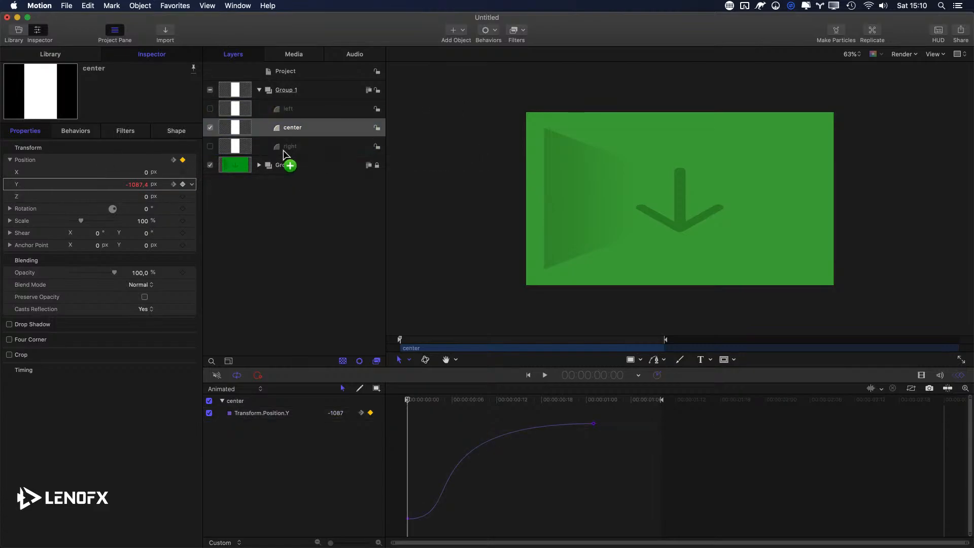
Make the right and left rectangles visible again and play all three panels together.
{"action": "key", "text": "space"}
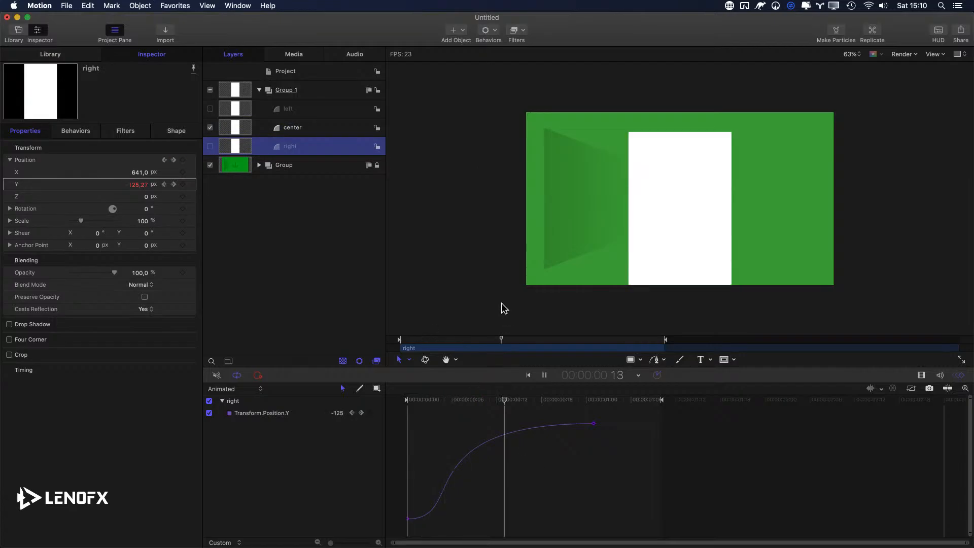
{"action": "key", "text": "space"}
{"action": "key", "text": "ctrl+t"}
{"action": "left_click", "coordinate": [299, 114]}
{"action": "key", "text": "ctrl+t"}
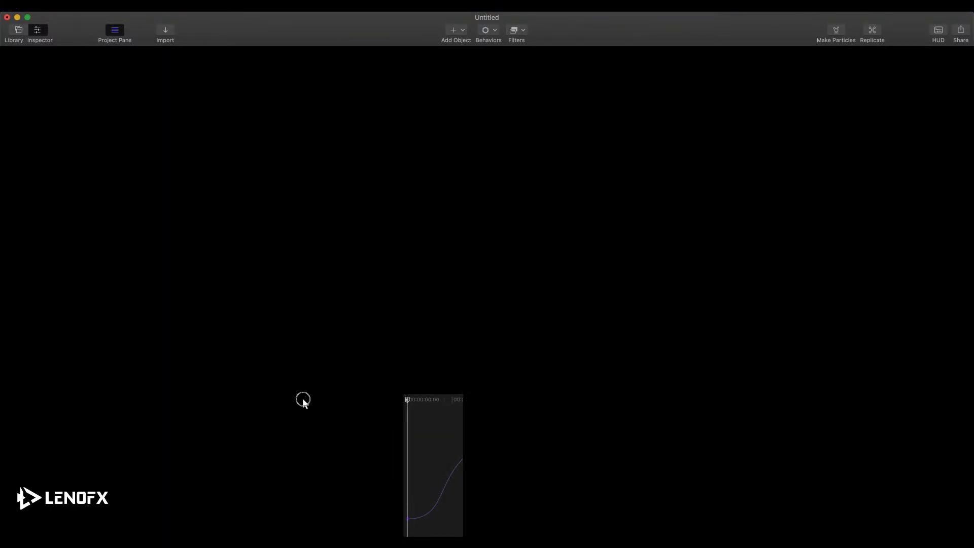
{"action": "key", "text": "space"}
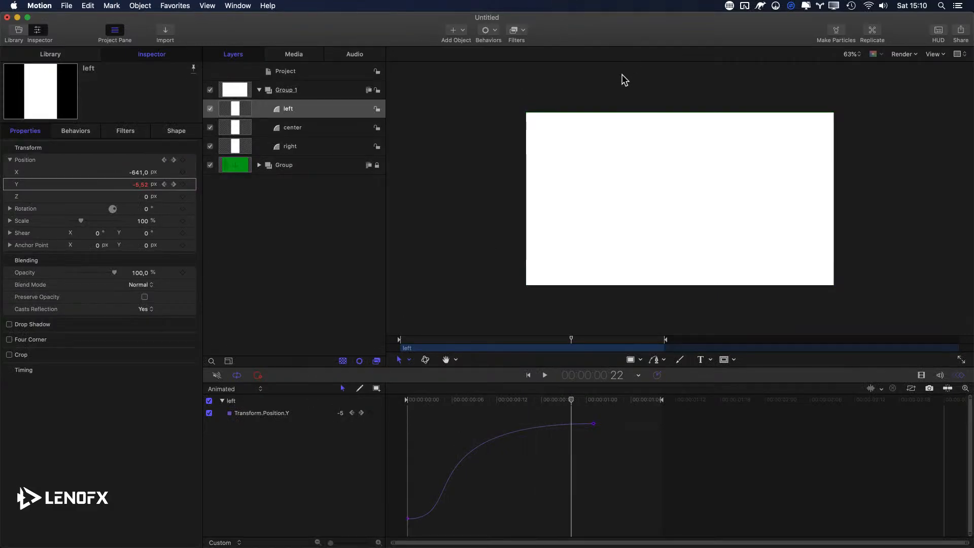
Stagger the panels in the timeline by starting the center rectangle at frame 3 and the right rectangle at frame 6.
{"action": "key", "text": "super+7"}
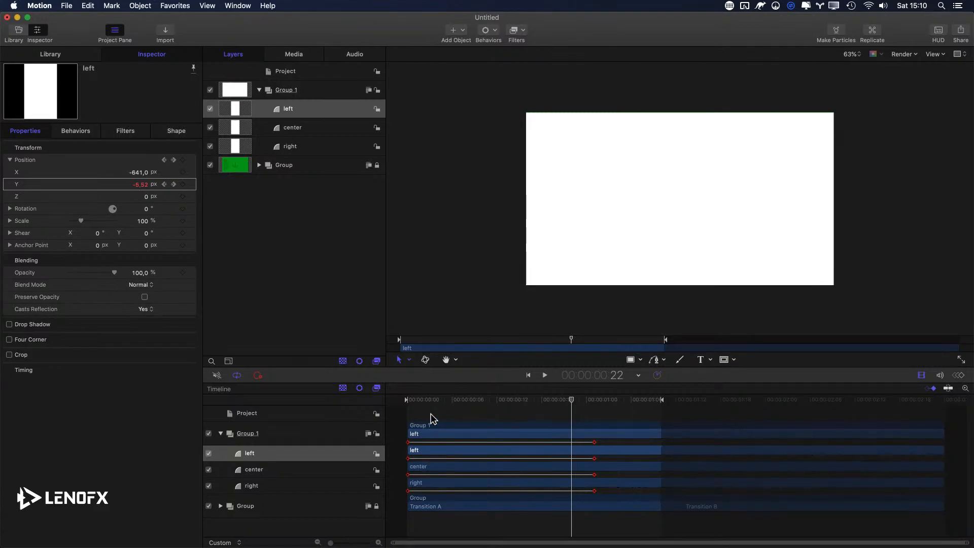
{"action": "left_click", "coordinate": [392, 400]}
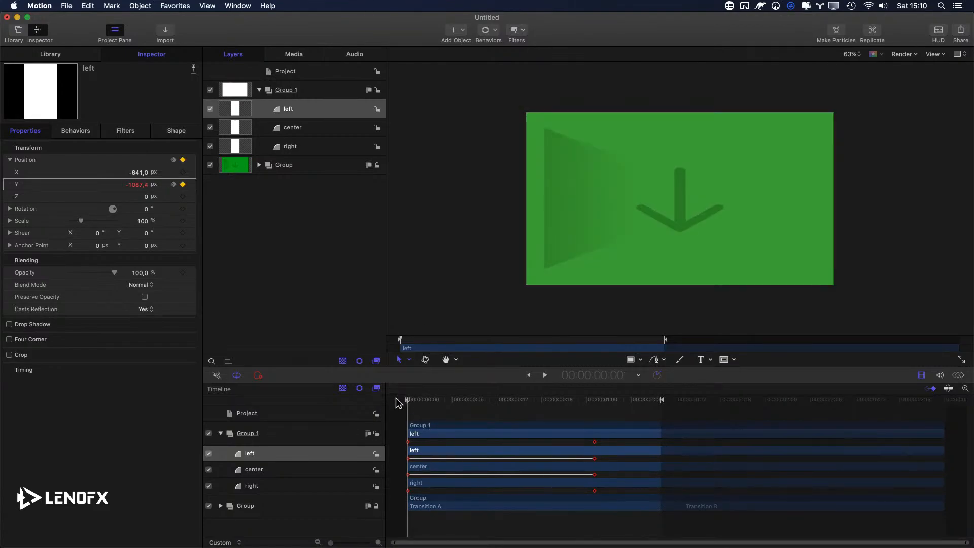
{"action": "key", "text": "Right"}
{"action": "key", "text": "Right"}
{"action": "key", "text": "Right"}
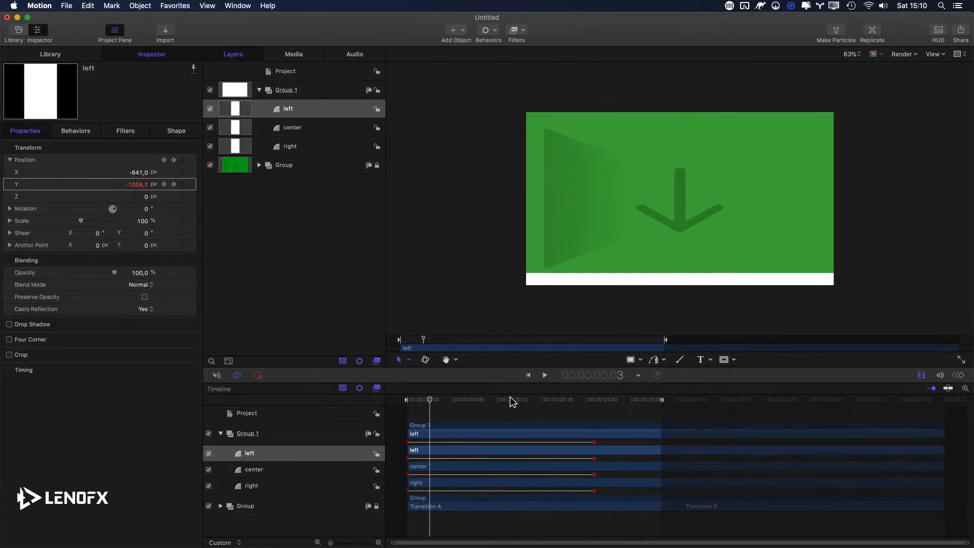
{"action": "left_click_drag", "start_coordinate": [425, 467], "coordinate": [493, 489]}
{"action": "key", "text": "Right"}
{"action": "key", "text": "Right"}
{"action": "key", "text": "Right"}
Play the staggered panel animation from the first frame to check the panels' timing.
{"action": "key", "text": "Home"}
{"action": "key", "text": "space"}
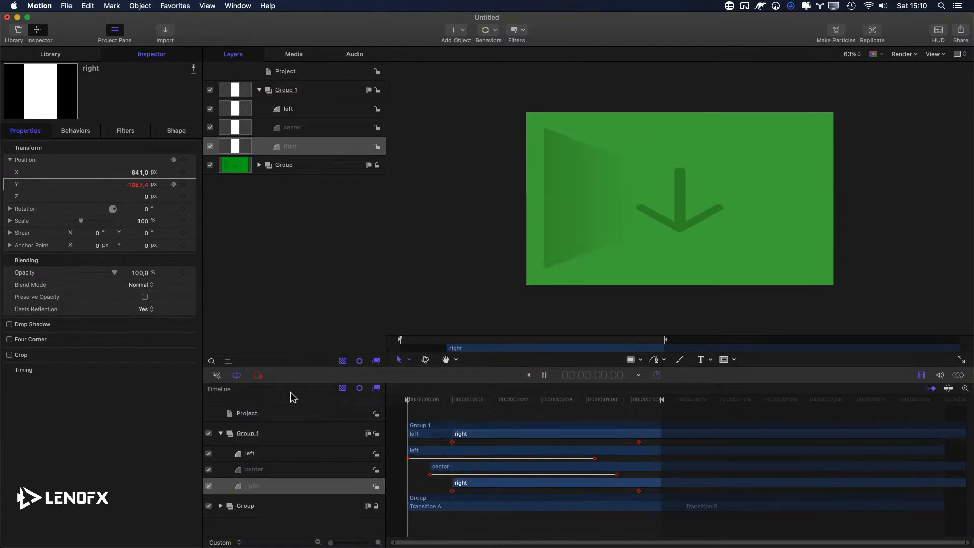
{"action": "key", "text": "space"}
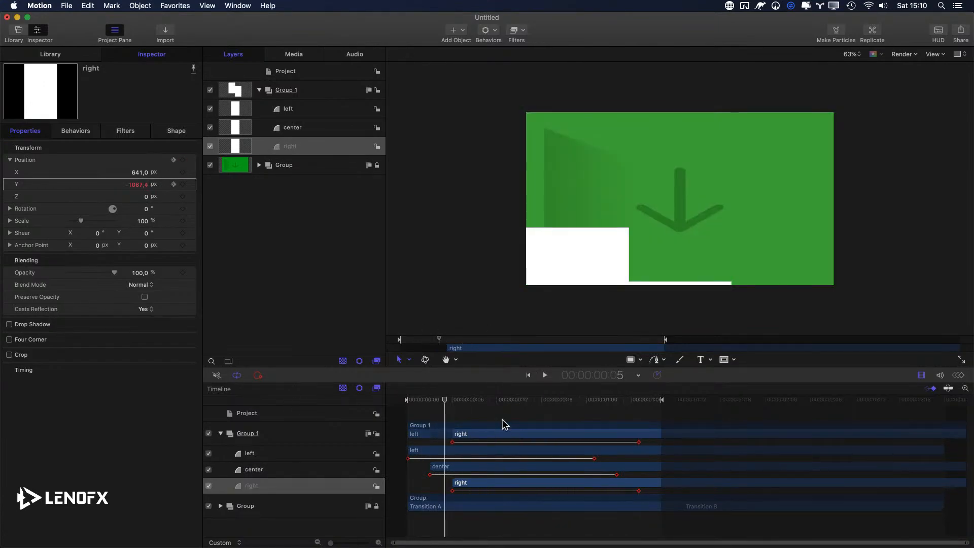
{"action": "key", "text": "Home"}
{"action": "left_click", "coordinate": [337, 395]}
{"action": "key", "text": "space"}
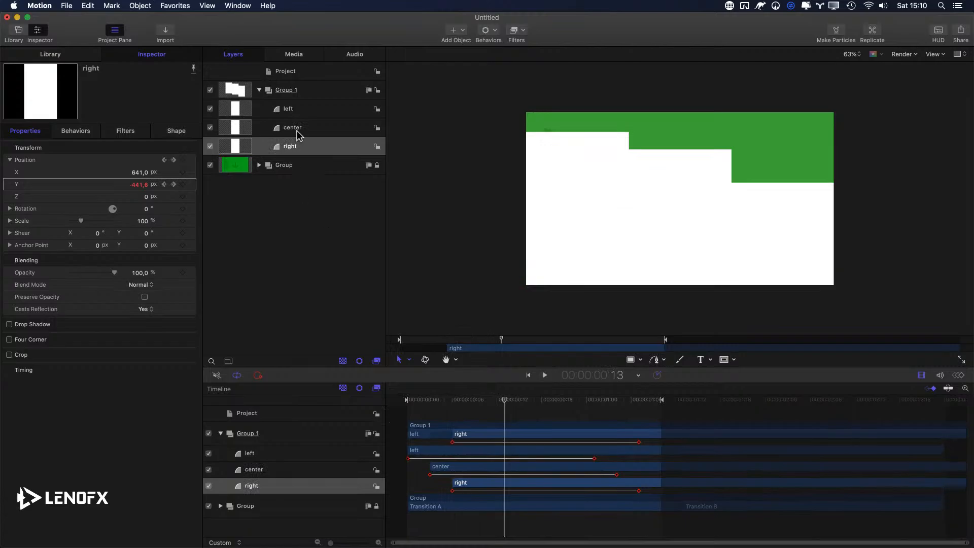
Set the center rectangle's fill color to orange-red (R 255, G 70, B 26).
{"action": "left_click", "coordinate": [298, 133]}
{"action": "key", "text": "F4"}
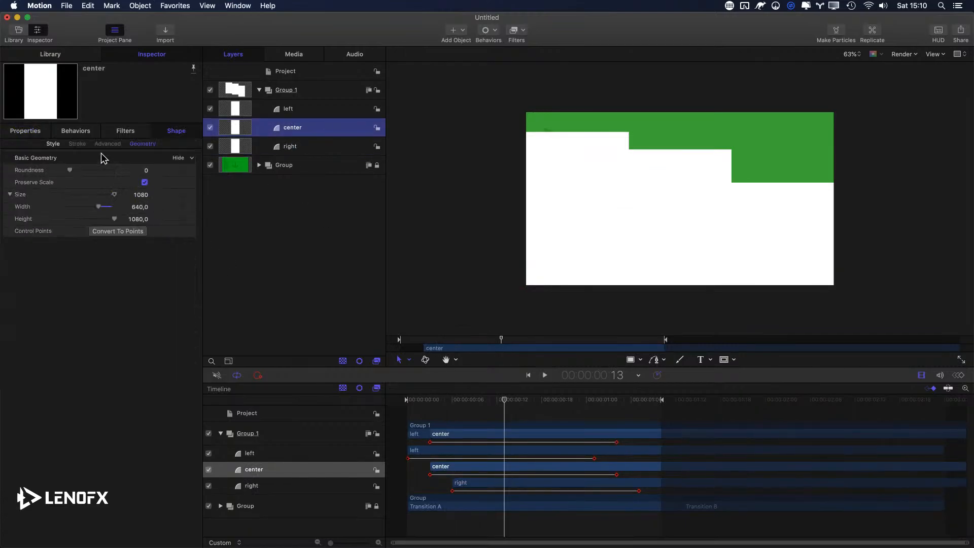
{"action": "left_click", "coordinate": [53, 144]}
{"action": "left_click", "coordinate": [153, 196]}
{"action": "left_click", "coordinate": [185, 231]}
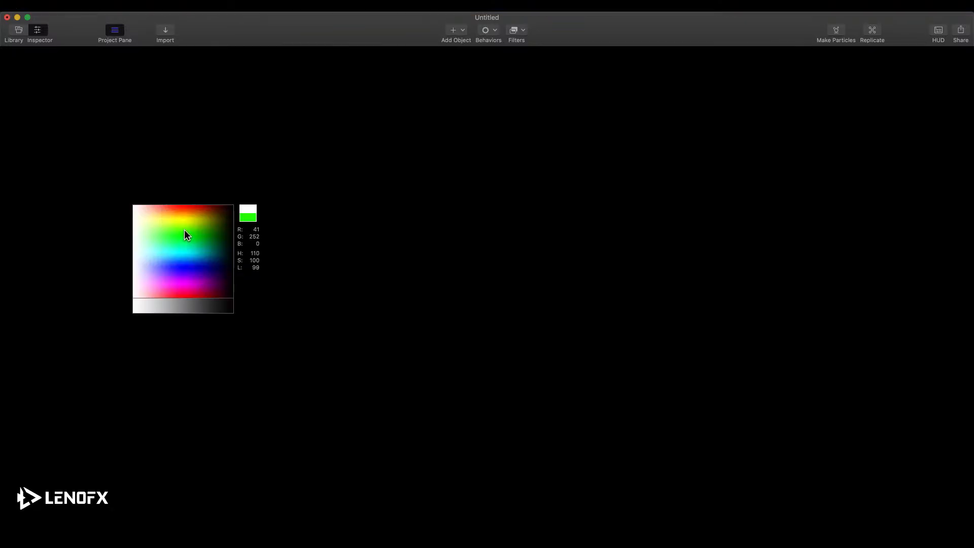
{"action": "left_click", "coordinate": [153, 196]}
{"action": "left_click", "coordinate": [175, 208]}
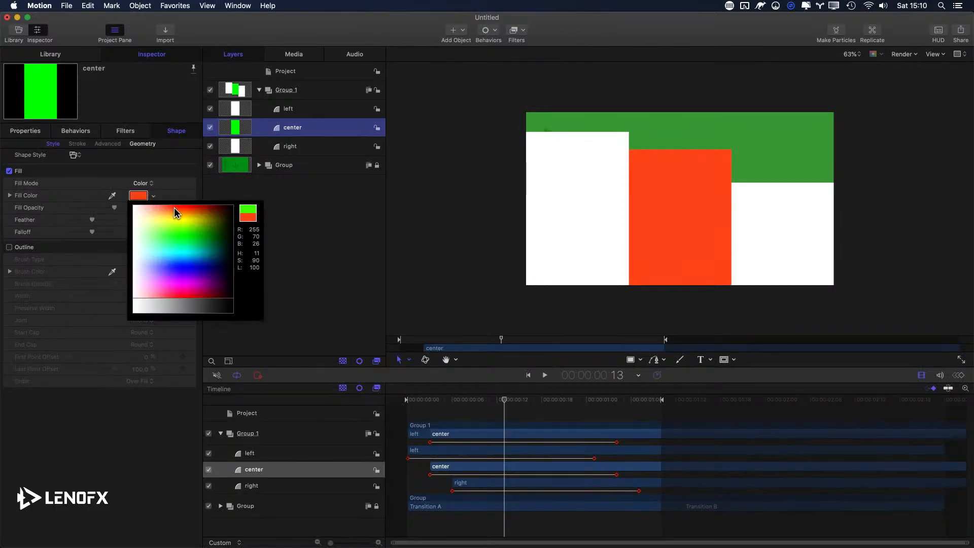
Set the right rectangle's fill color to blue and replay the panel animation from the first frame.
{"action": "left_click", "coordinate": [267, 149]}
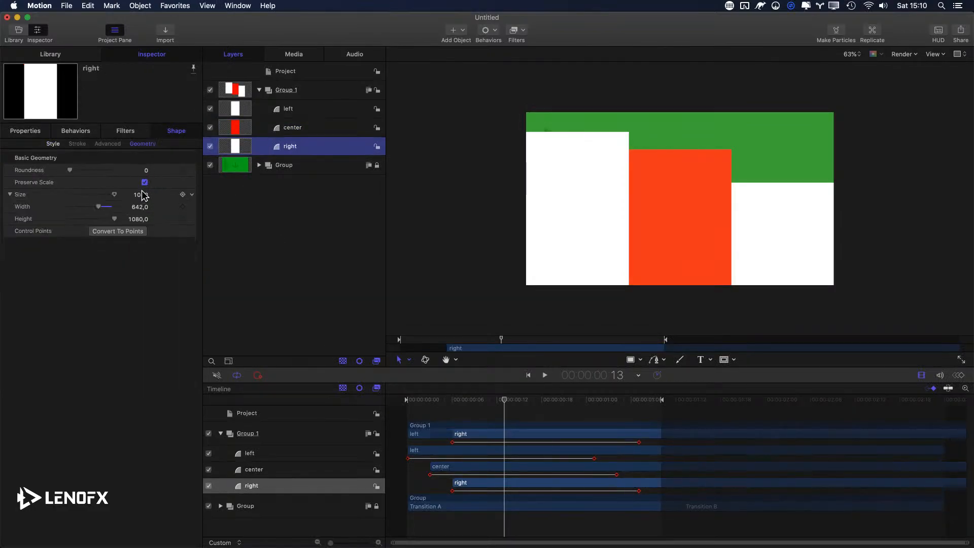
{"action": "left_click", "coordinate": [53, 143]}
{"action": "left_click", "coordinate": [153, 196]}
{"action": "left_click_drag", "start_coordinate": [172, 224], "coordinate": [169, 269]}
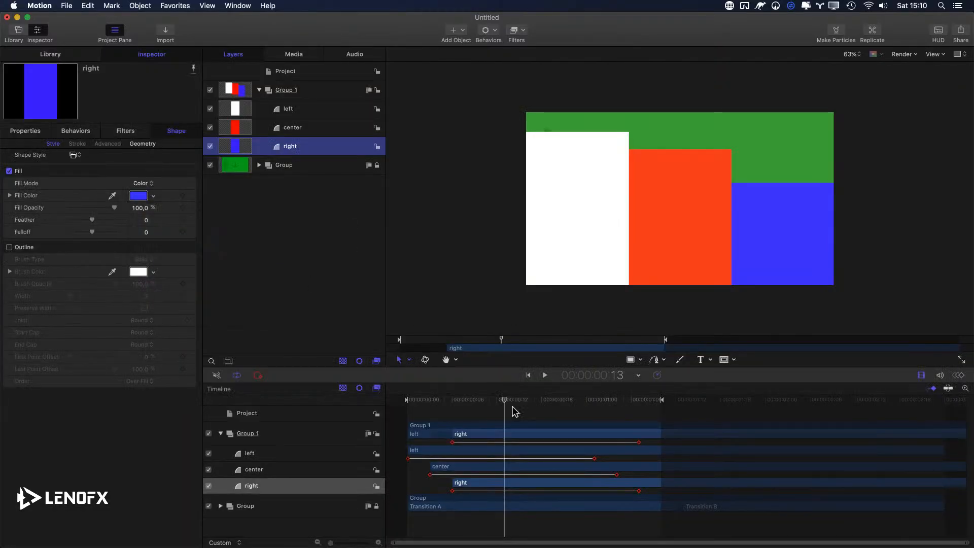
{"action": "left_click_drag", "start_coordinate": [492, 400], "coordinate": [345, 400]}
{"action": "key", "text": "space"}
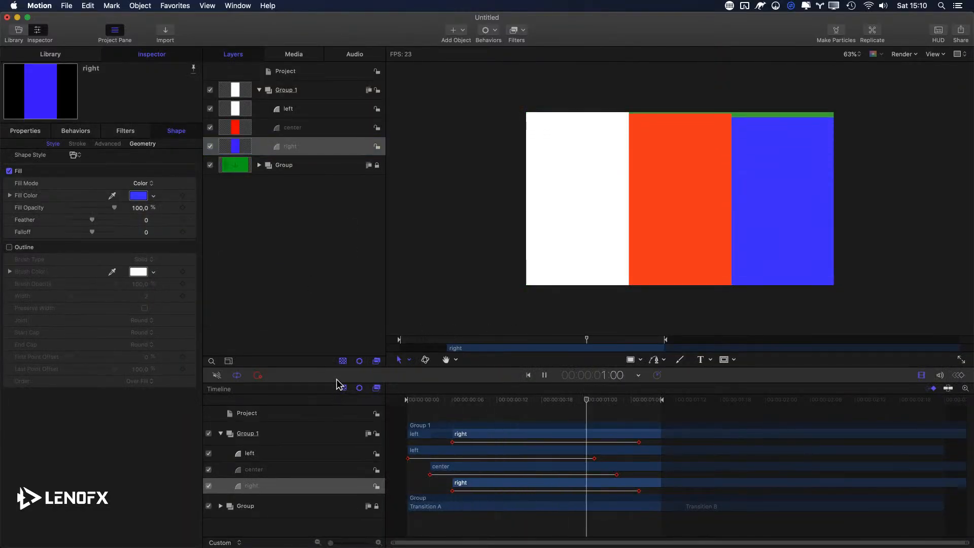
Play the panel animation to review the staggered motion of the colored panels.
{"action": "key", "text": "space"}
{"action": "key", "text": "space"}
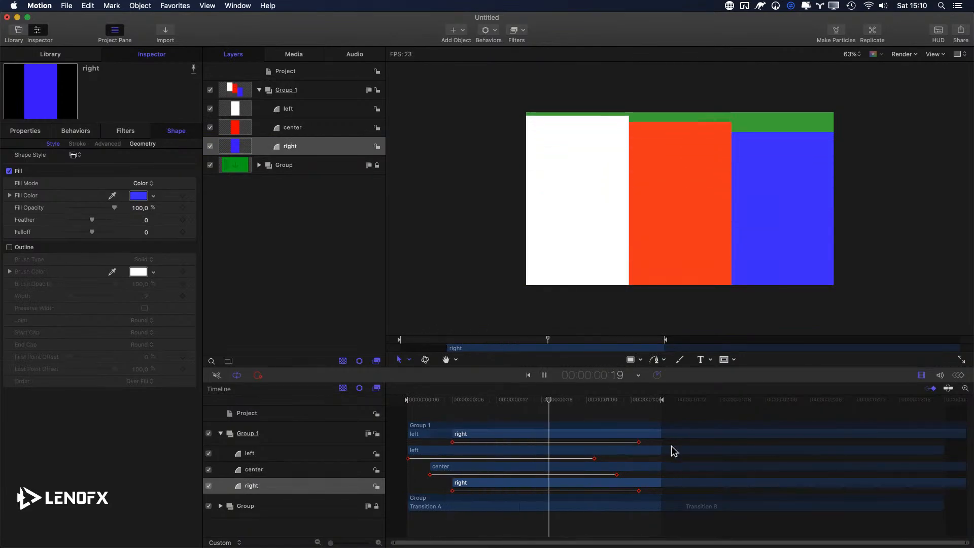
{"action": "key", "text": "space"}
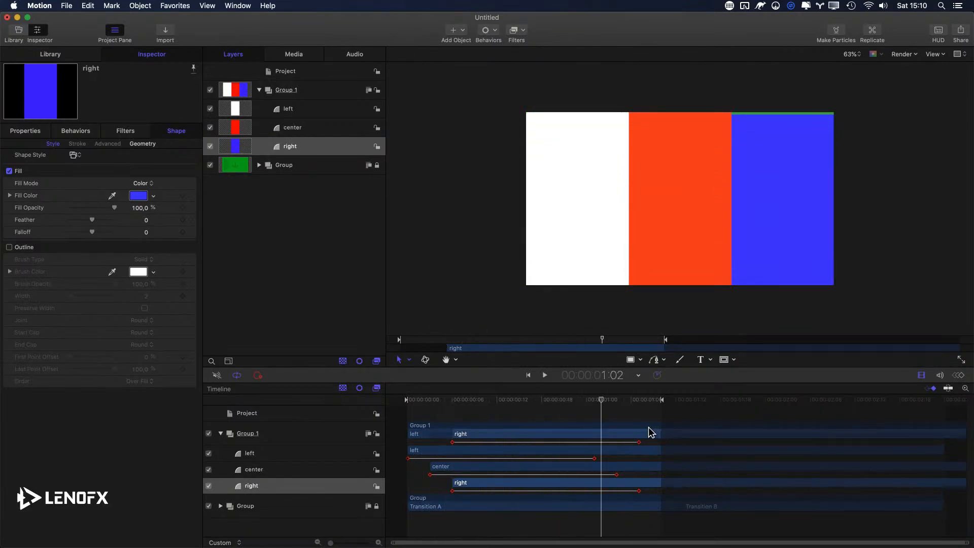
Start saving the project as a Final Cut Pro transition template and create a new category named LenoFX Live.
{"action": "key", "text": "super+s"}
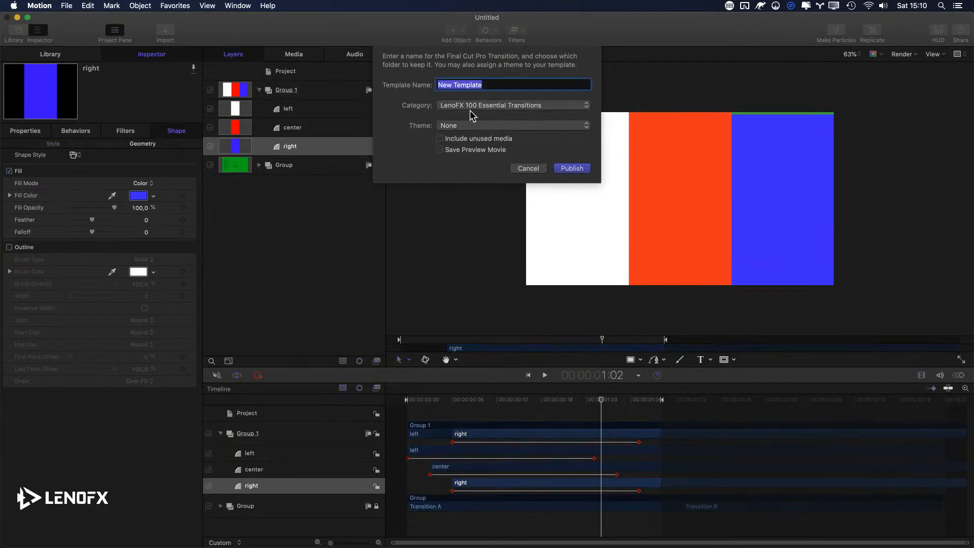
{"action": "left_click", "coordinate": [472, 106]}
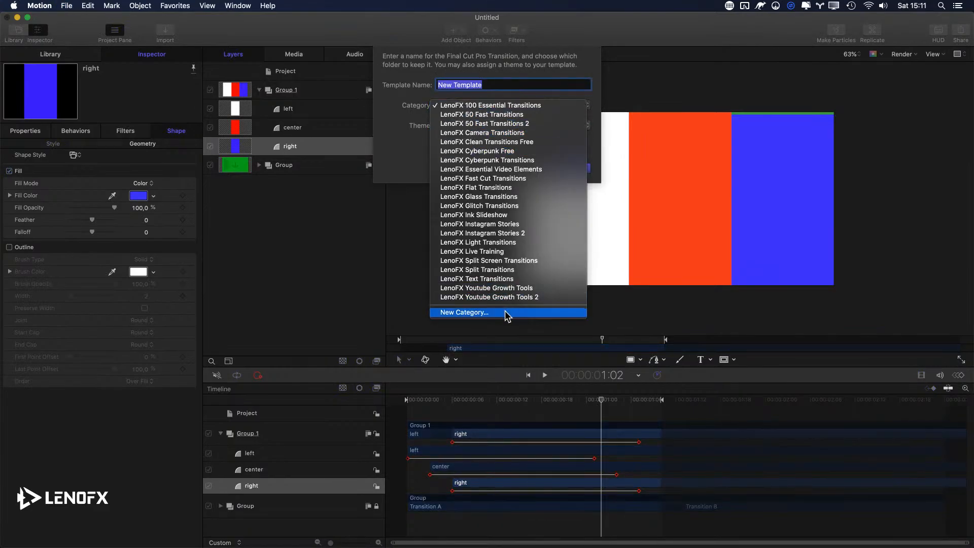
{"action": "left_click", "coordinate": [495, 313]}
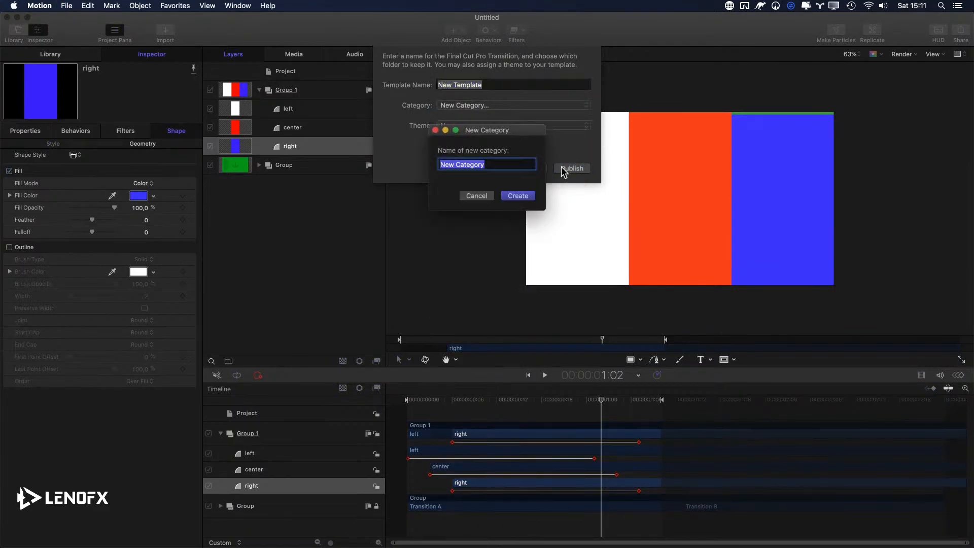
{"action": "type", "text": "LenoFX Live"}
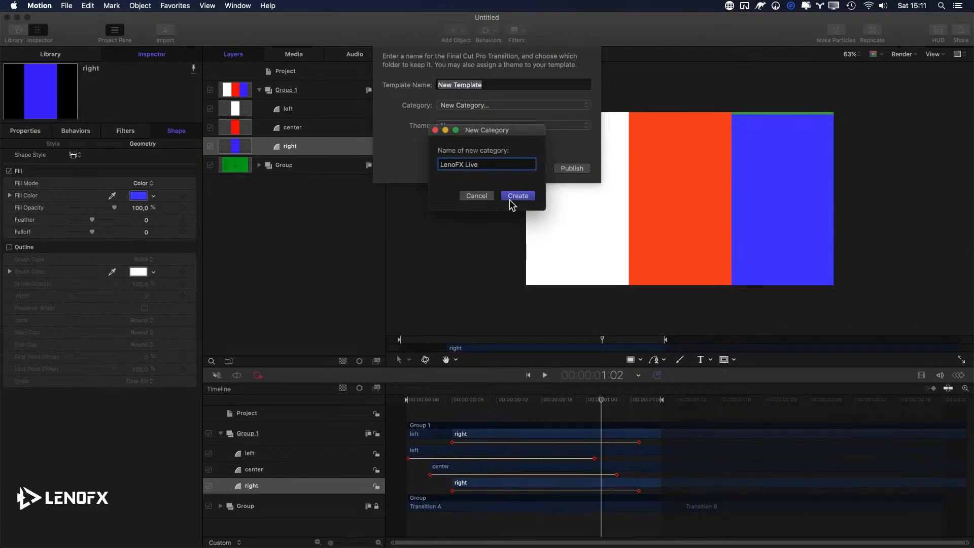
{"action": "key", "text": "Return"}
Name the transition template Mask 01 and publish it.
{"action": "triple_click", "coordinate": [492, 89]}
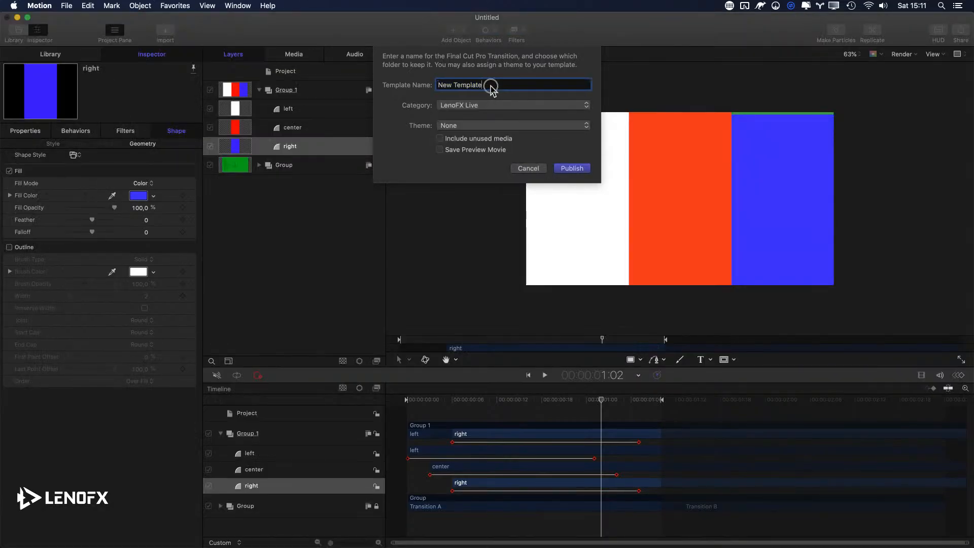
{"action": "type", "text": "Mask 01"}
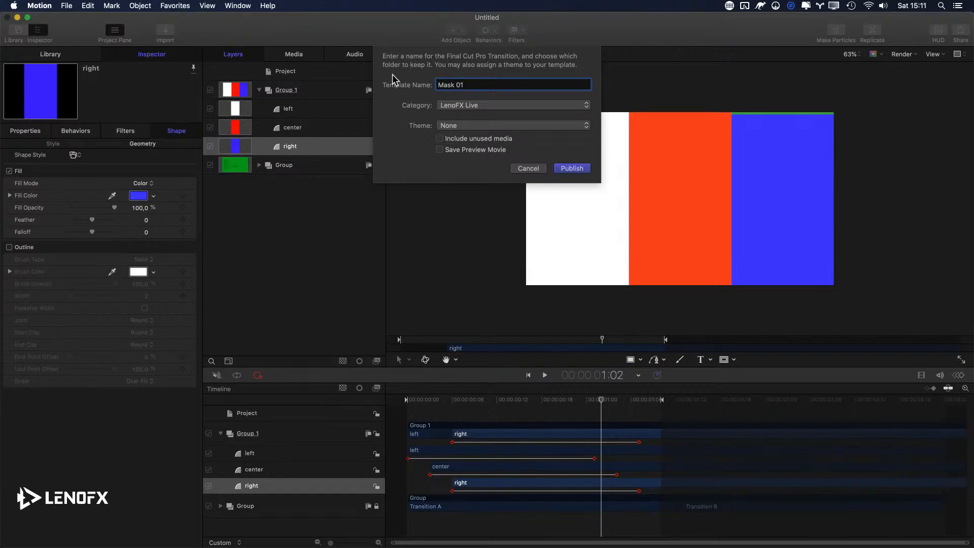
{"action": "left_click", "coordinate": [570, 169]}
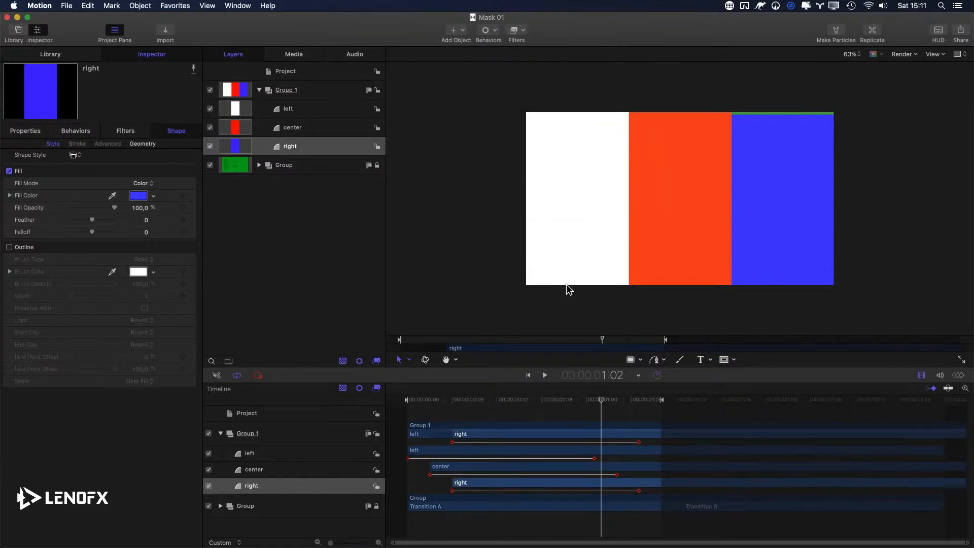
Replay the panel animation and reset the play range to the full length of the project.
{"action": "left_click_drag", "start_coordinate": [445, 401], "coordinate": [309, 328]}
{"action": "key", "text": "space"}
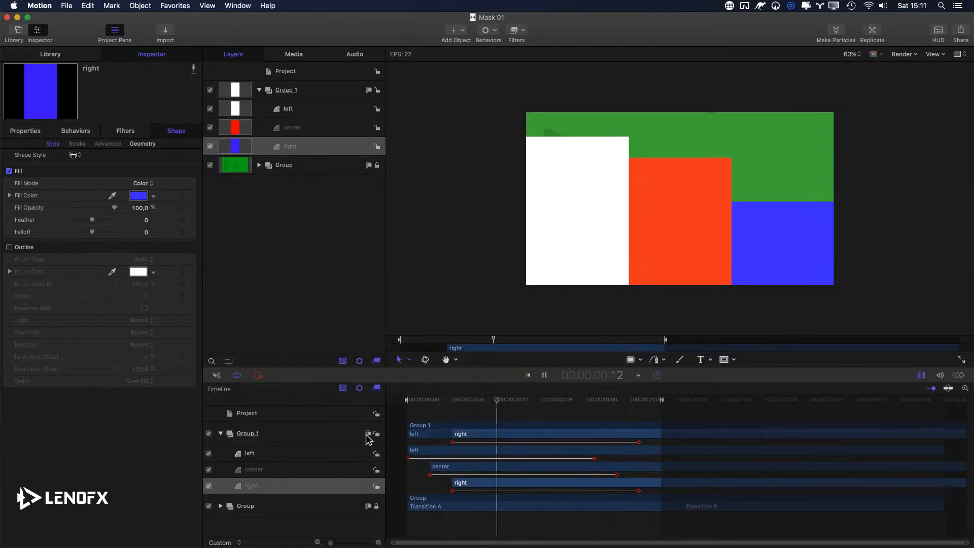
{"action": "key", "text": "space"}
{"action": "key", "text": "alt+x"}
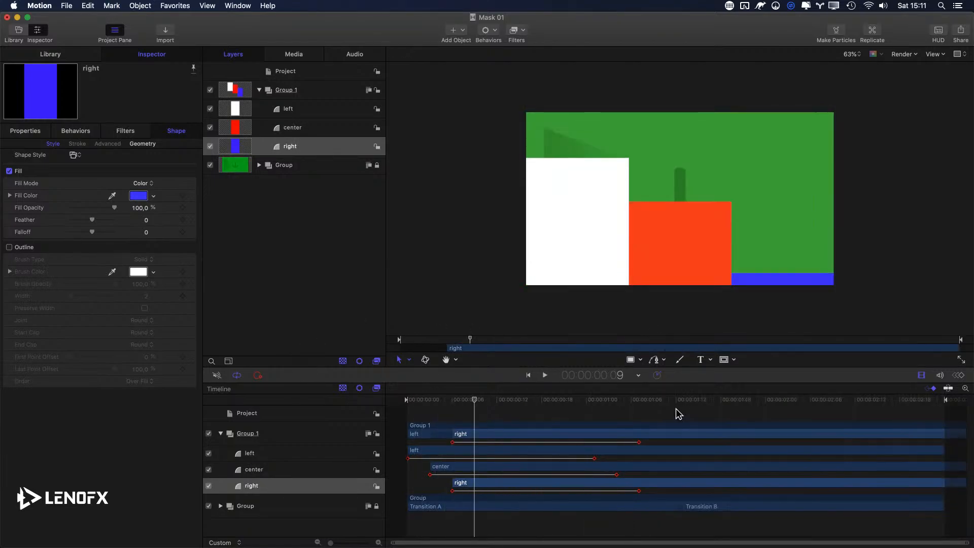
Try widening the center rectangle at 1:11 through its individual scale values, and undo the scaling.
{"action": "mouse_move", "coordinate": [663, 405]}
{"action": "left_mouse_down"}
{"action": "mouse_move", "coordinate": [532, 418]}
{"action": "mouse_move", "coordinate": [474, 404]}
{"action": "mouse_move", "coordinate": [483, 413]}
{"action": "mouse_move", "coordinate": [550, 411]}
{"action": "mouse_move", "coordinate": [531, 417]}
{"action": "mouse_move", "coordinate": [564, 414]}
{"action": "mouse_move", "coordinate": [572, 402]}
{"action": "mouse_move", "coordinate": [666, 418]}
{"action": "left_mouse_up"}
{"action": "left_click", "coordinate": [277, 130]}
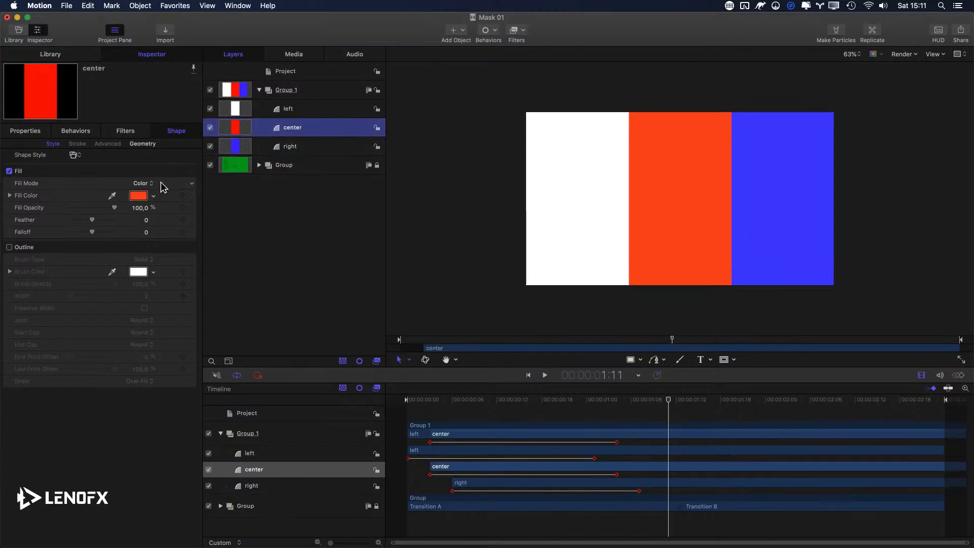
{"action": "key", "text": "F1"}
{"action": "left_click", "coordinate": [10, 222]}
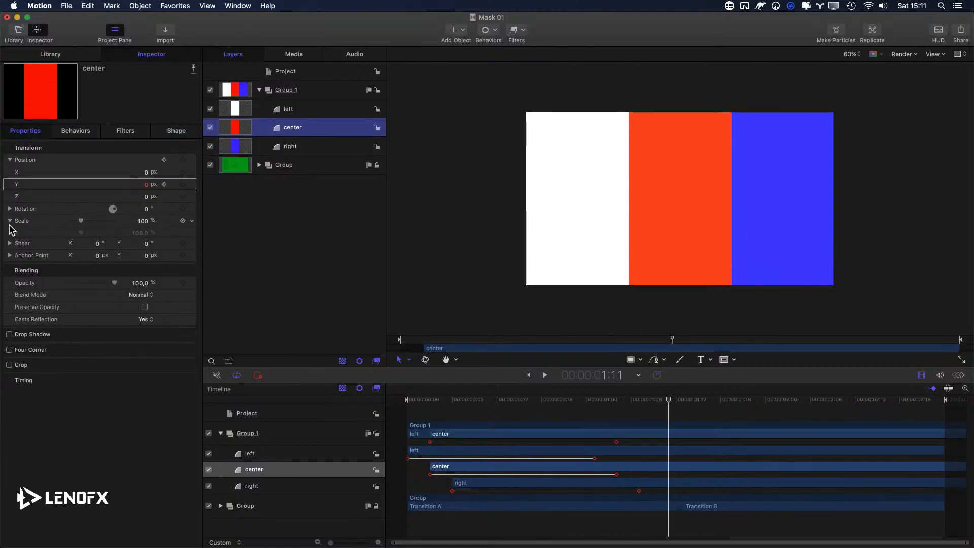
{"action": "left_click_drag", "start_coordinate": [82, 246], "coordinate": [112, 253]}
{"action": "key", "text": "super+z"}
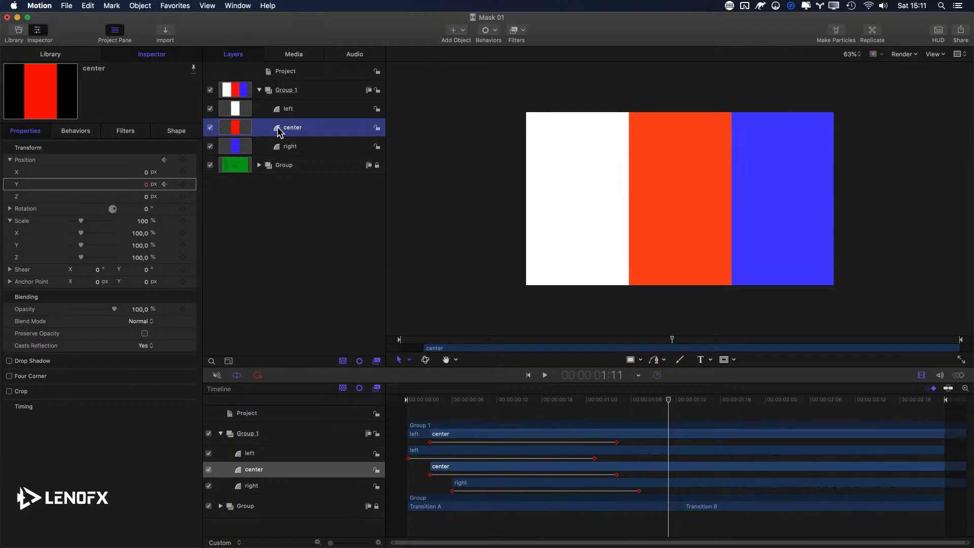
Move the center layer above the left layer in Group 1 and go to frame 1:08.
{"action": "key", "text": "super+z"}
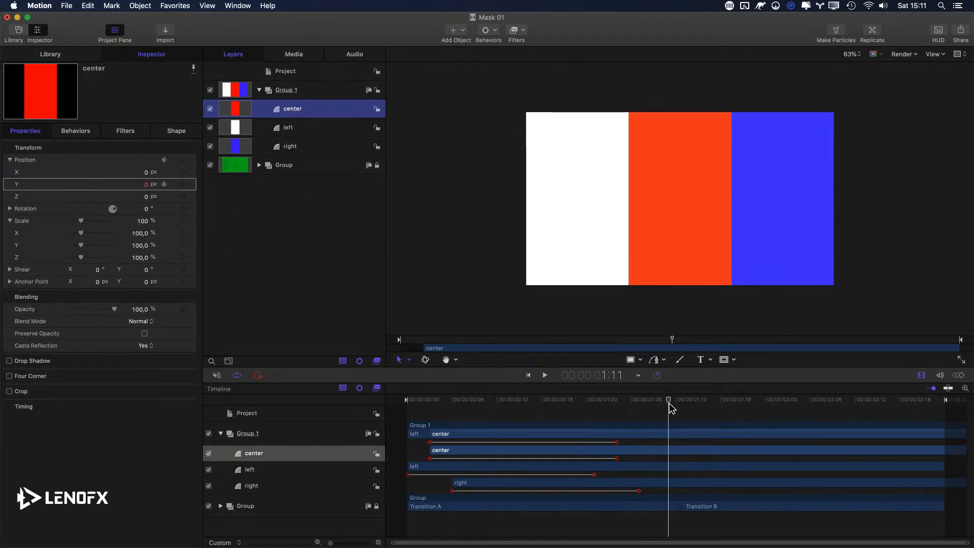
{"action": "left_click_drag", "start_coordinate": [670, 401], "coordinate": [647, 401]}
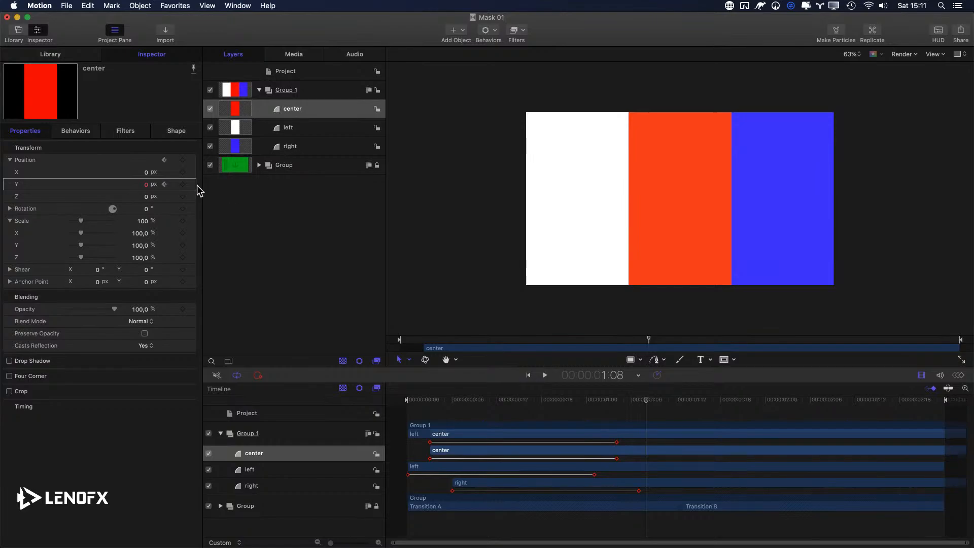
Try widening the center rectangle with its X scale and test its shape geometry settings, undoing both changes.
{"action": "mouse_move", "coordinate": [135, 244]}
{"action": "left_mouse_down"}
{"action": "mouse_move", "coordinate": [141, 233]}
{"action": "mouse_move", "coordinate": [170, 236]}
{"action": "mouse_move", "coordinate": [141, 234]}
{"action": "left_mouse_up"}
{"action": "key", "text": "super+z"}
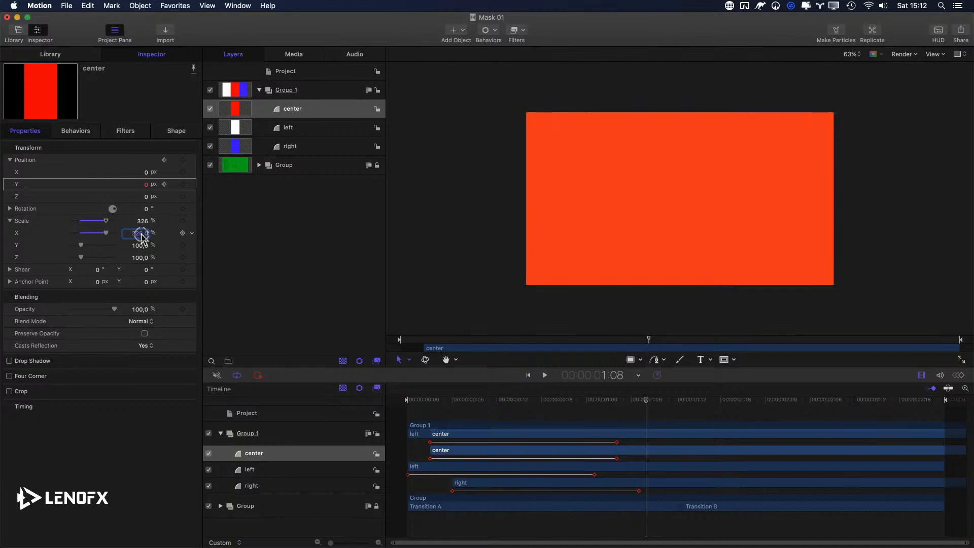
{"action": "key", "text": "super+z"}
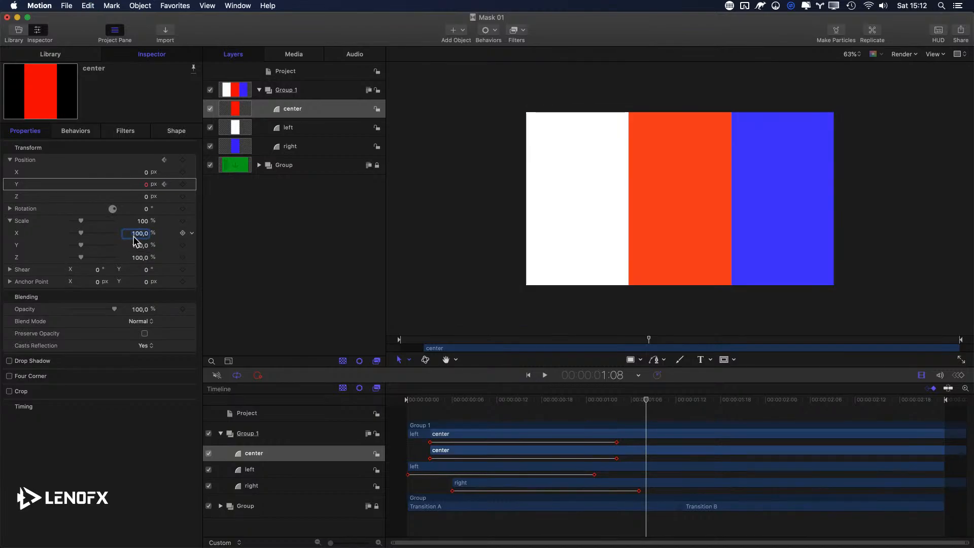
{"action": "left_click", "coordinate": [176, 131]}
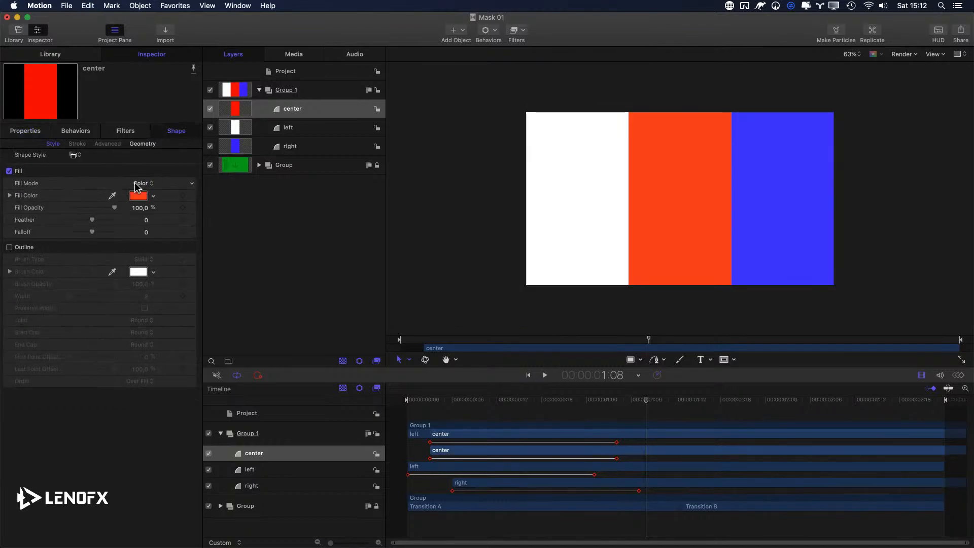
{"action": "left_click", "coordinate": [146, 145]}
{"action": "left_click_drag", "start_coordinate": [98, 209], "coordinate": [212, 226]}
{"action": "key", "text": "super+z"}
Add an X scale keyframe of 100% to the center rectangle at 1:08.
{"action": "left_click", "coordinate": [32, 132]}
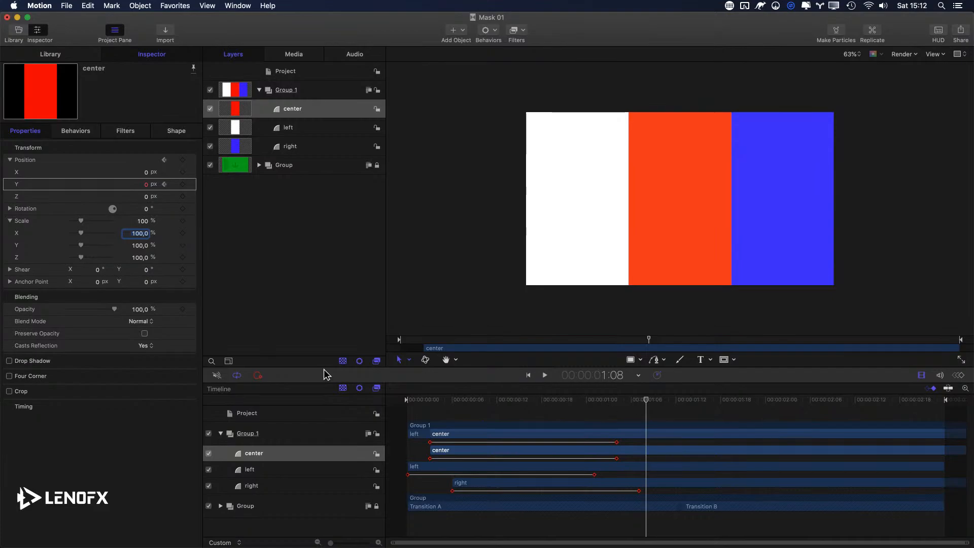
{"action": "left_click", "coordinate": [183, 233]}
{"action": "key", "text": "space"}
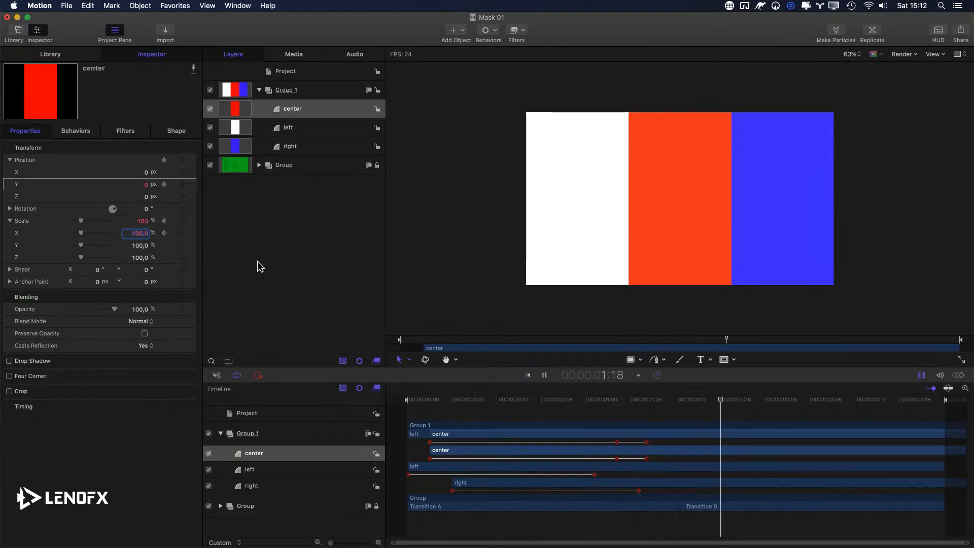
{"action": "key", "text": "space"}
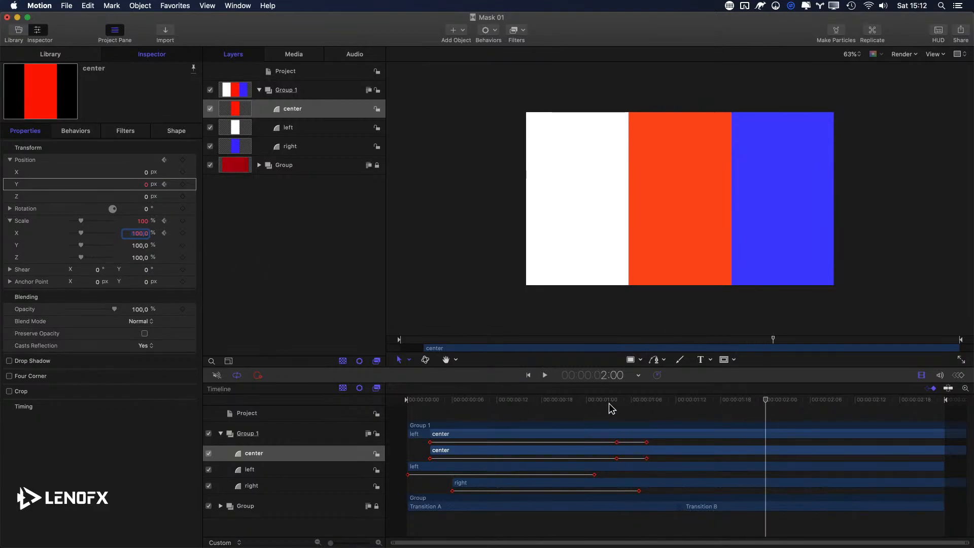
{"action": "left_click", "coordinate": [163, 233]}
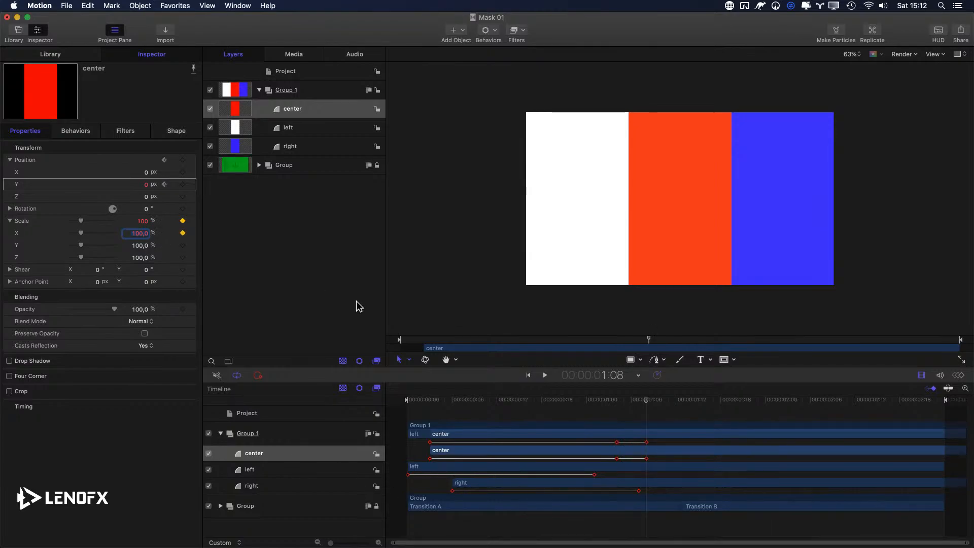
Add an X scale keyframe of 303% to the center rectangle at 2:04 so it covers the full frame.
{"action": "left_click", "coordinate": [664, 418]}
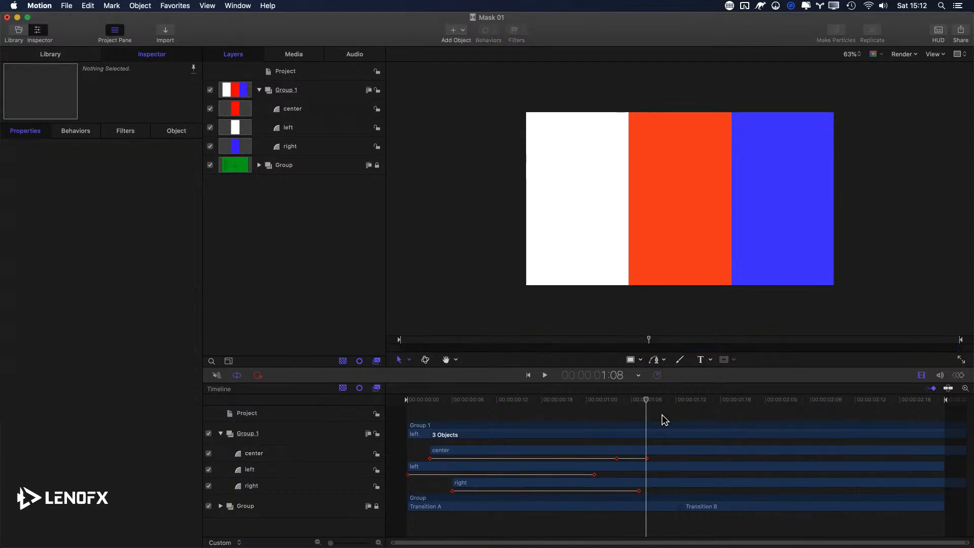
{"action": "key", "text": "space"}
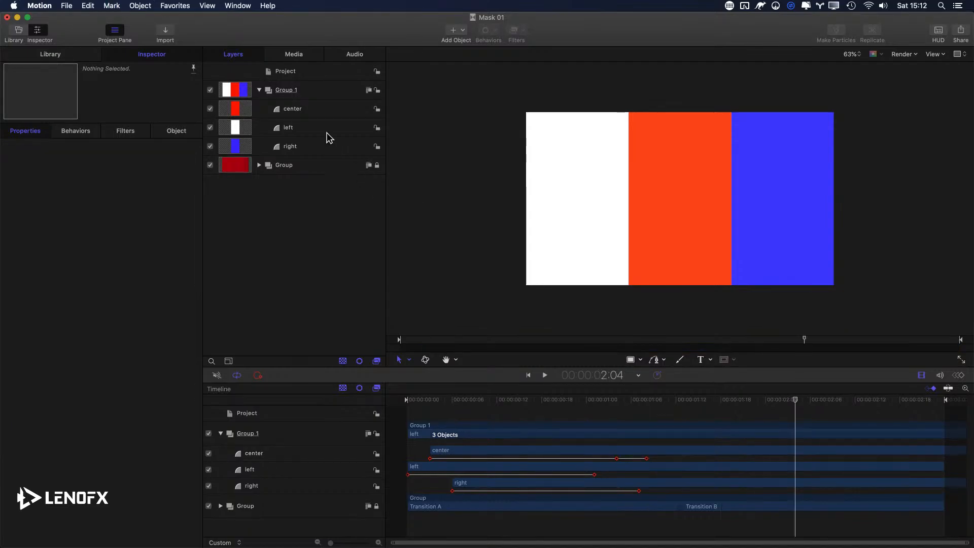
{"action": "left_click", "coordinate": [321, 108]}
{"action": "left_click", "coordinate": [183, 233]}
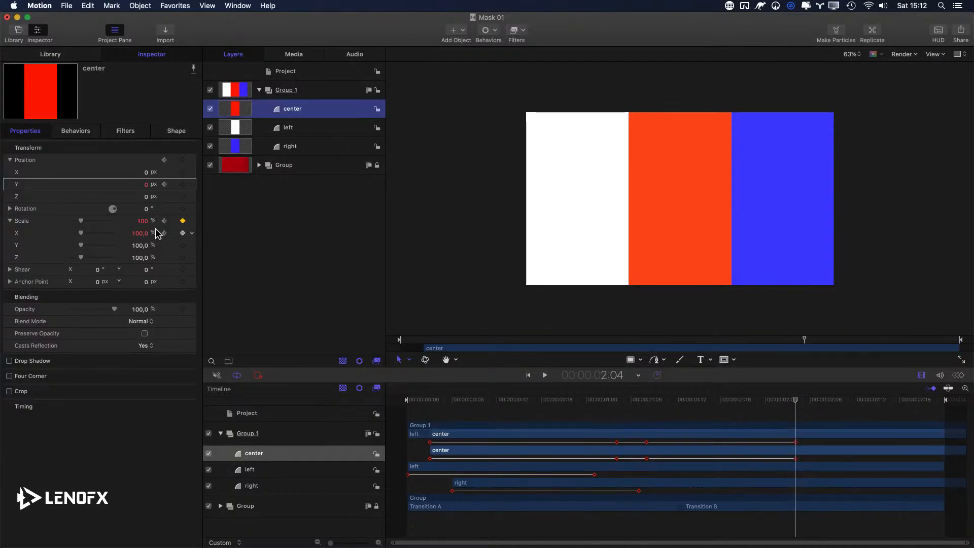
{"action": "left_click_drag", "start_coordinate": [137, 234], "coordinate": [137, 234]}
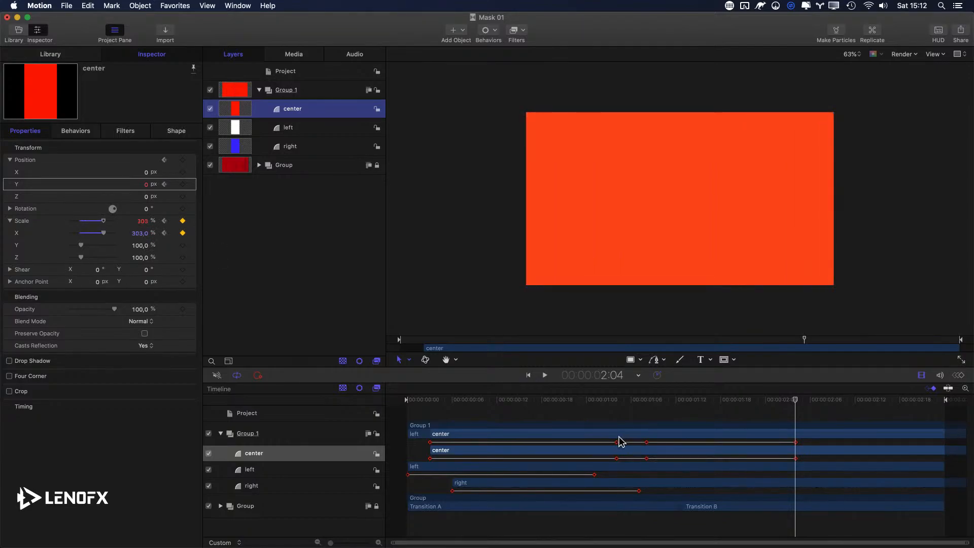
Play the center rectangle's widening animation to check the expansion over the side panels.
{"action": "left_click", "coordinate": [601, 402]}
{"action": "key", "text": "space"}
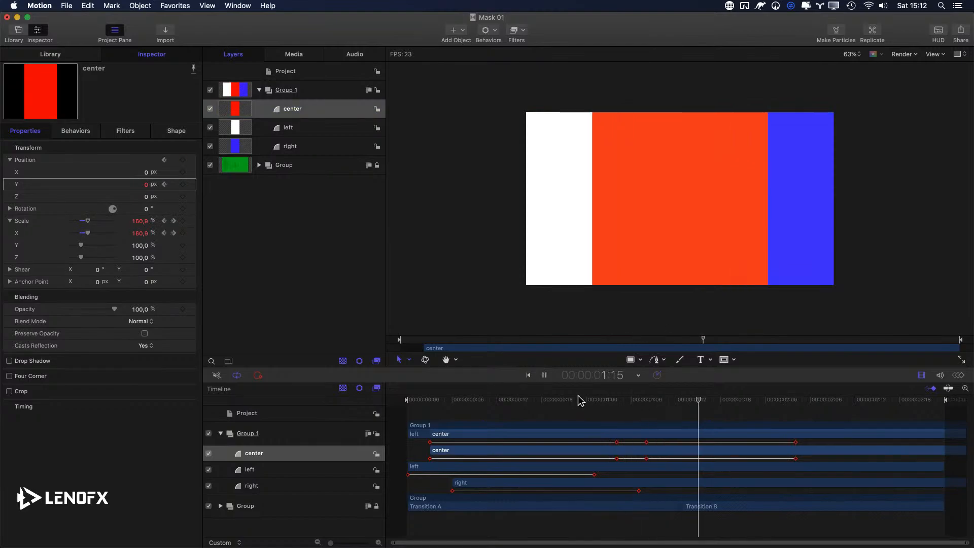
{"action": "key", "text": "space"}
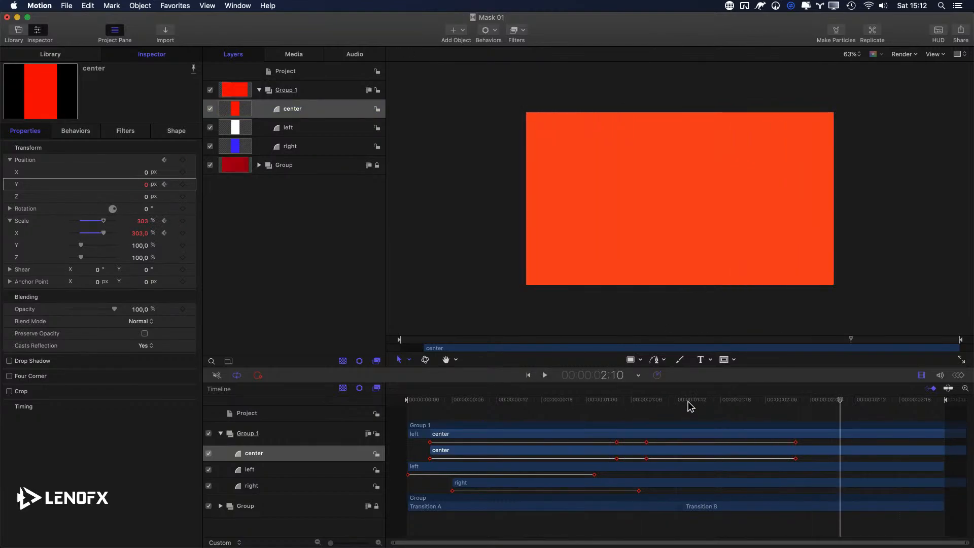
Open the Keyframe Editor and shape the center rectangle's Scale X curve into a smooth ease-in, ease-out S-curve with Bezier handles.
{"action": "key", "text": "super+8"}
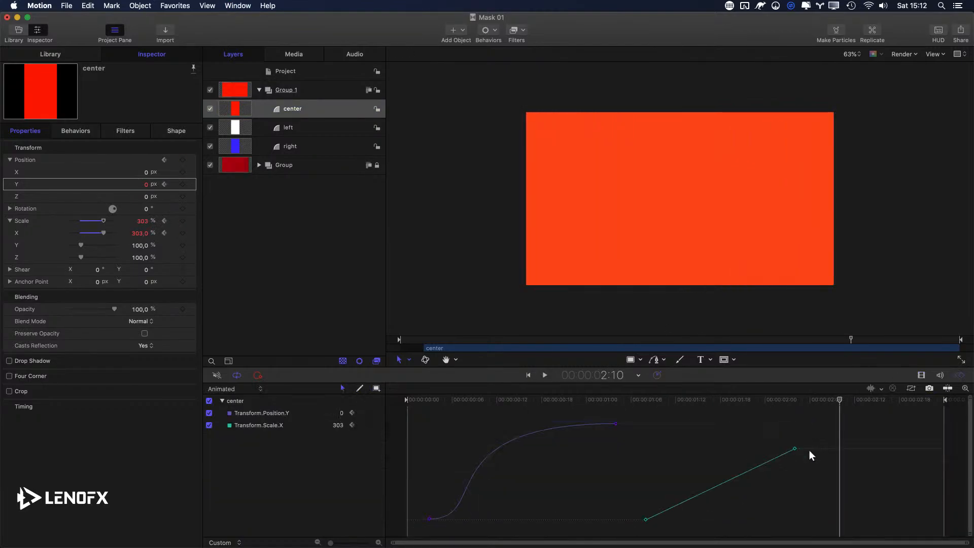
{"action": "left_click_drag", "start_coordinate": [795, 449], "coordinate": [690, 452]}
{"action": "left_click_drag", "start_coordinate": [626, 485], "coordinate": [682, 535]}
{"action": "left_click_drag", "start_coordinate": [695, 497], "coordinate": [759, 520]}
{"action": "left_click", "coordinate": [794, 439]}
{"action": "left_click_drag", "start_coordinate": [690, 442], "coordinate": [639, 438]}
Replay the widening animation to check the eased Scale X curve.
{"action": "left_click", "coordinate": [593, 400]}
{"action": "key", "text": "space"}
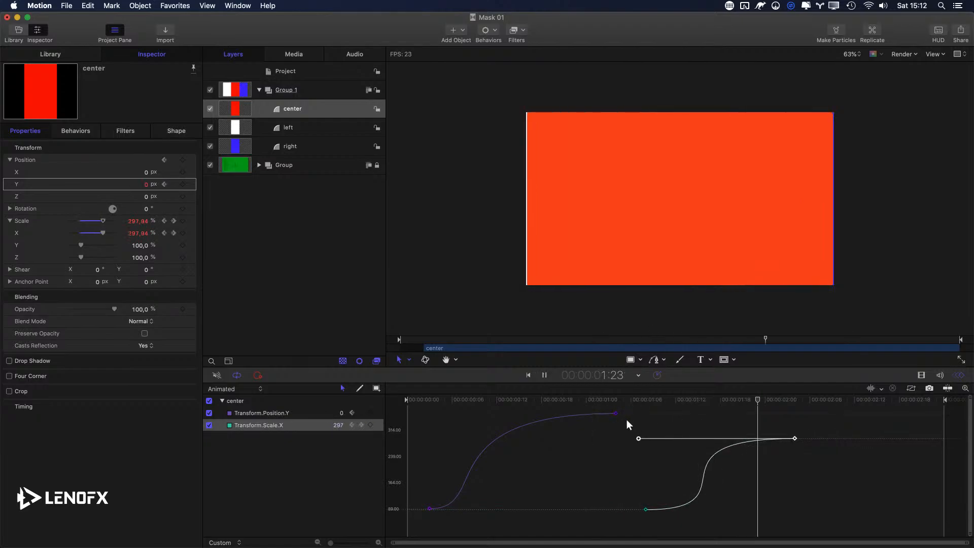
{"action": "left_click", "coordinate": [716, 502]}
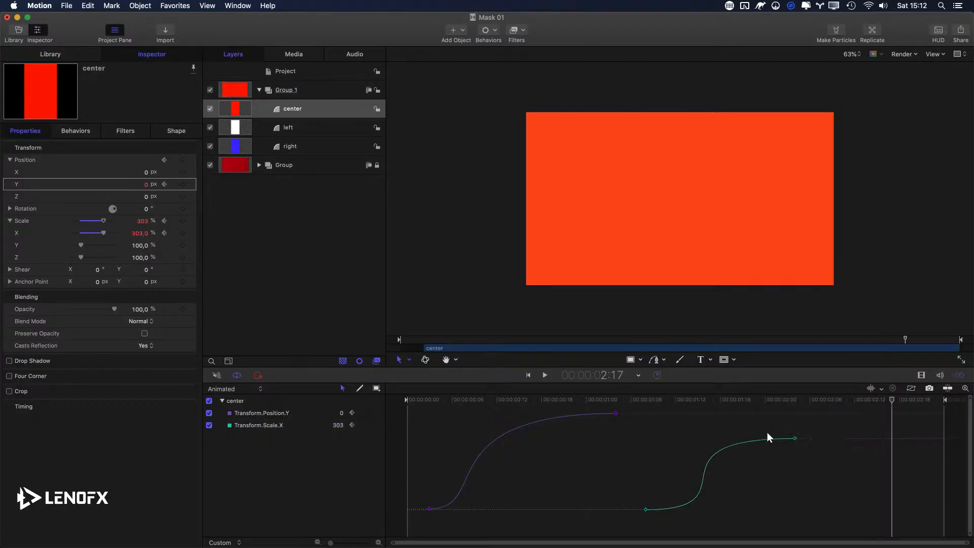
Move the center rectangle's final Scale X keyframe three frames later and replay the widening.
{"action": "left_click", "coordinate": [795, 439]}
{"action": "key", "text": "alt+Right"}
{"action": "key", "text": "alt+Right"}
{"action": "key", "text": "alt+Right"}
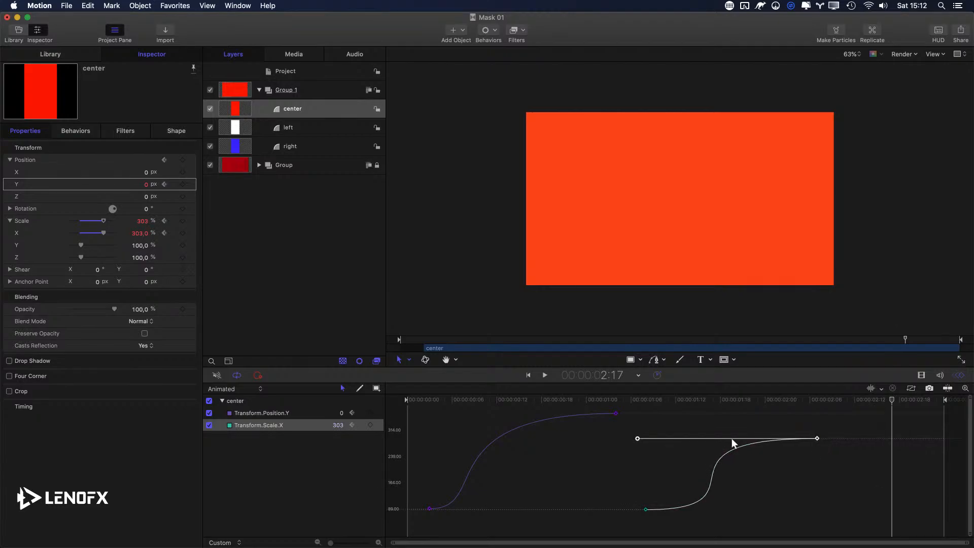
{"action": "left_click", "coordinate": [592, 398]}
{"action": "key", "text": "space"}
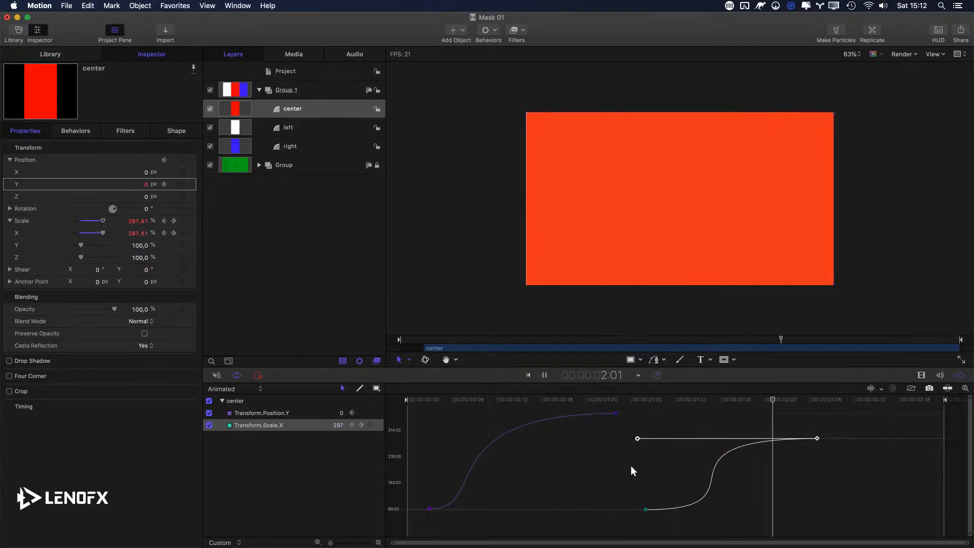
Fine-tune the Bezier handle of the first Scale X keyframe and replay the widening animation.
{"action": "left_click", "coordinate": [646, 509]}
{"action": "left_click_drag", "start_coordinate": [773, 508], "coordinate": [771, 506]}
{"action": "key", "text": "space"}
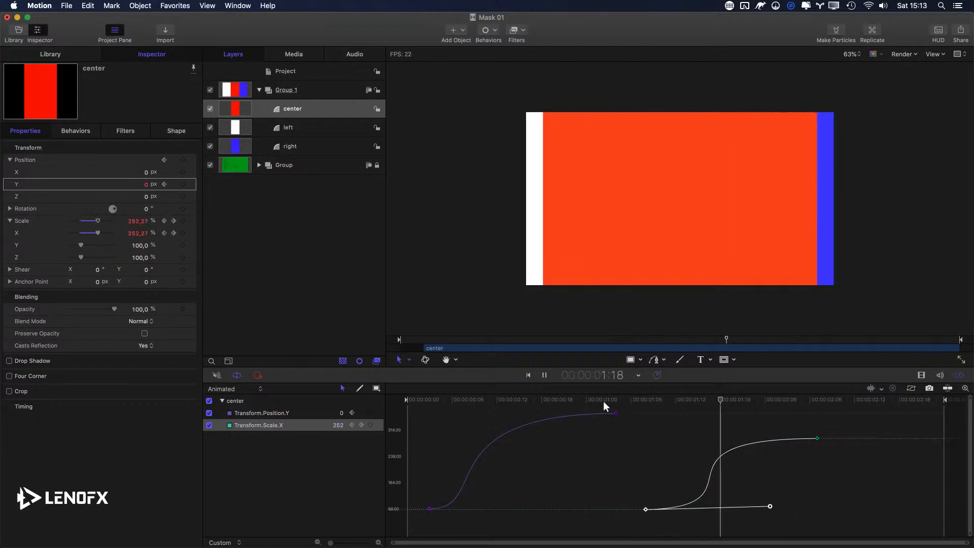
Shorten the project duration to 2:09, just past the center rectangle's final Scale X keyframe, and scrub through the animation.
{"action": "key", "text": "space"}
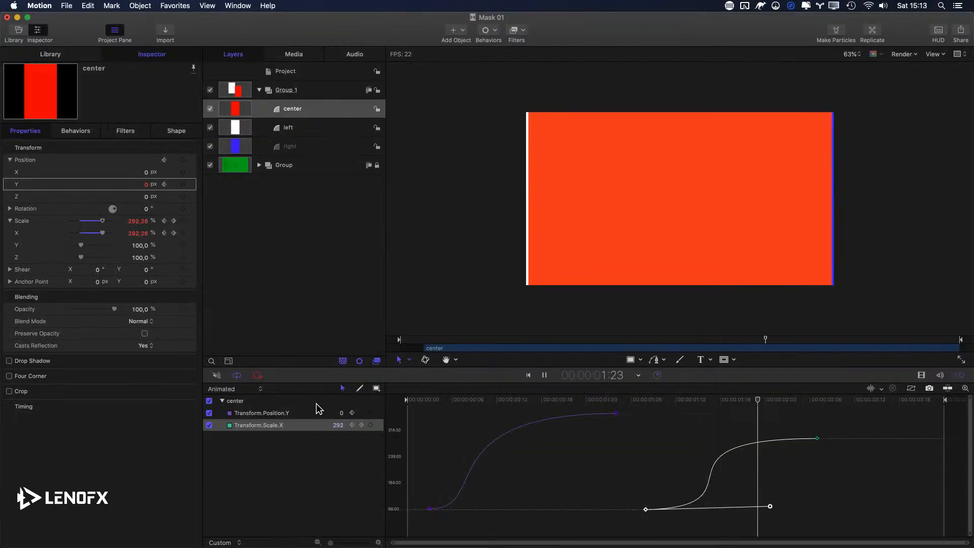
{"action": "left_click", "coordinate": [820, 402]}
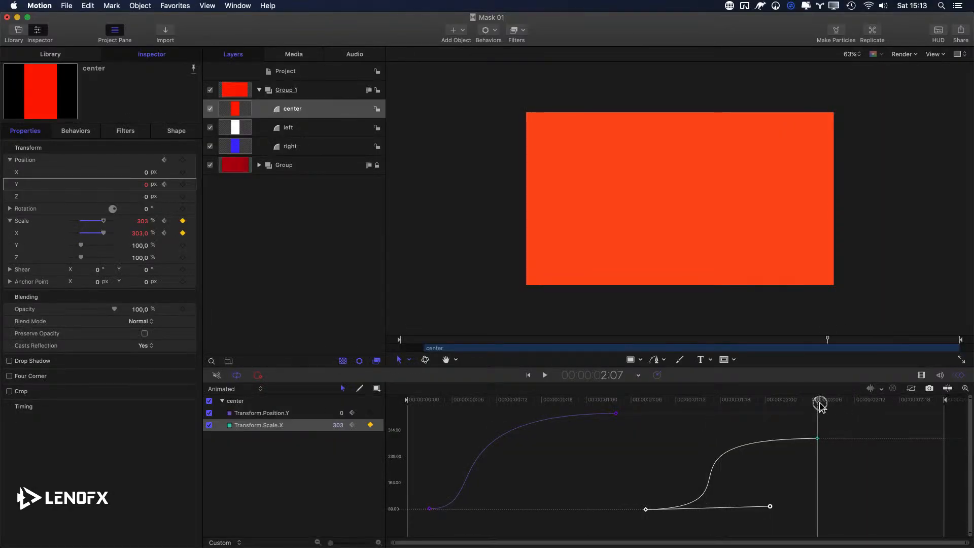
{"action": "left_click_drag", "start_coordinate": [820, 405], "coordinate": [826, 407]}
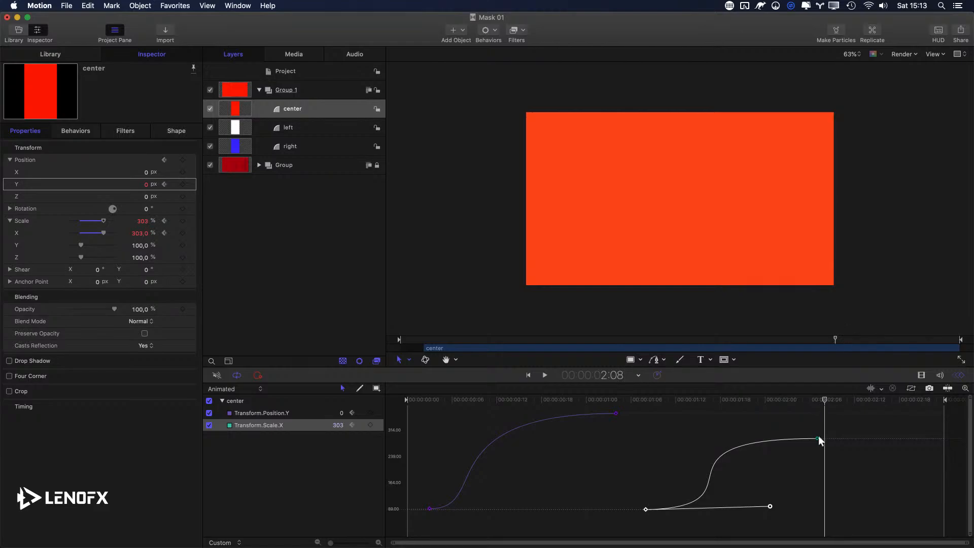
{"action": "left_click", "coordinate": [611, 380]}
{"action": "left_click", "coordinate": [659, 377]}
{"action": "left_click", "coordinate": [609, 378]}
{"action": "left_click_drag", "start_coordinate": [633, 377], "coordinate": [613, 377]}
{"action": "left_click", "coordinate": [614, 377]}
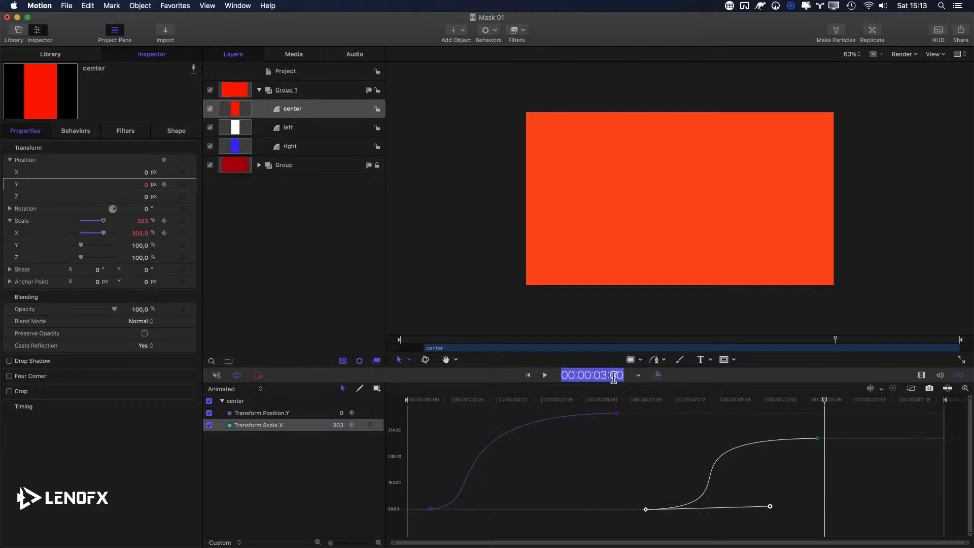
{"action": "type", "text": "0"}
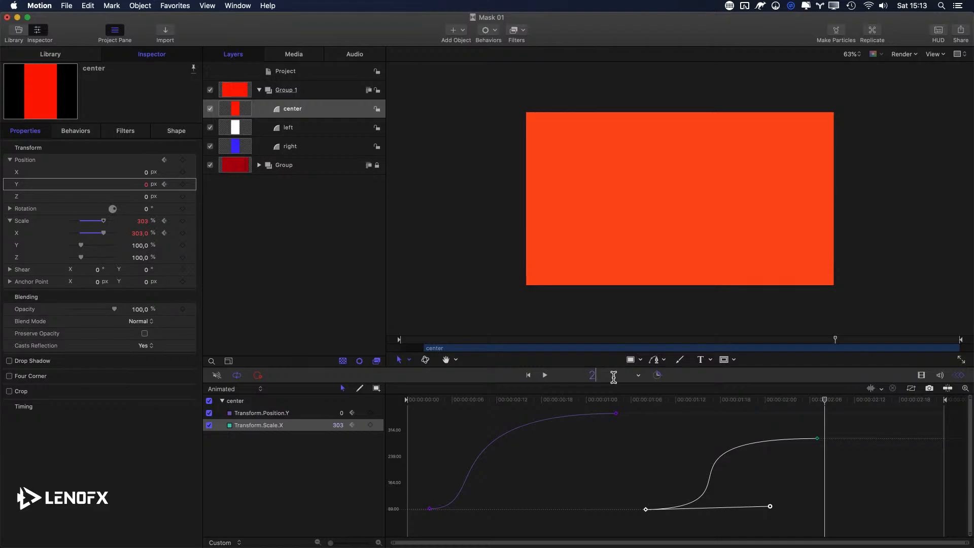
{"action": "type", "text": "9"}
{"action": "key", "text": "Return"}
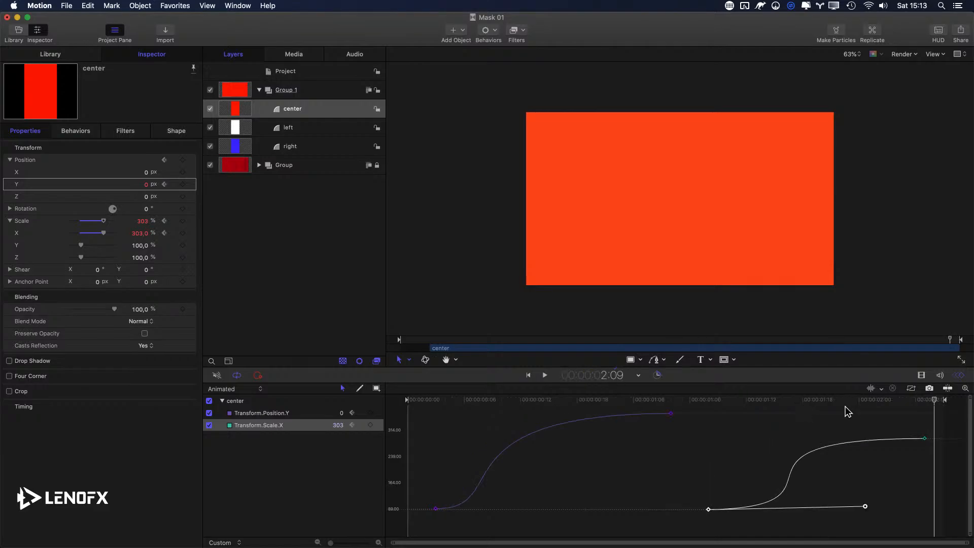
{"action": "left_click_drag", "start_coordinate": [828, 399], "coordinate": [380, 393]}
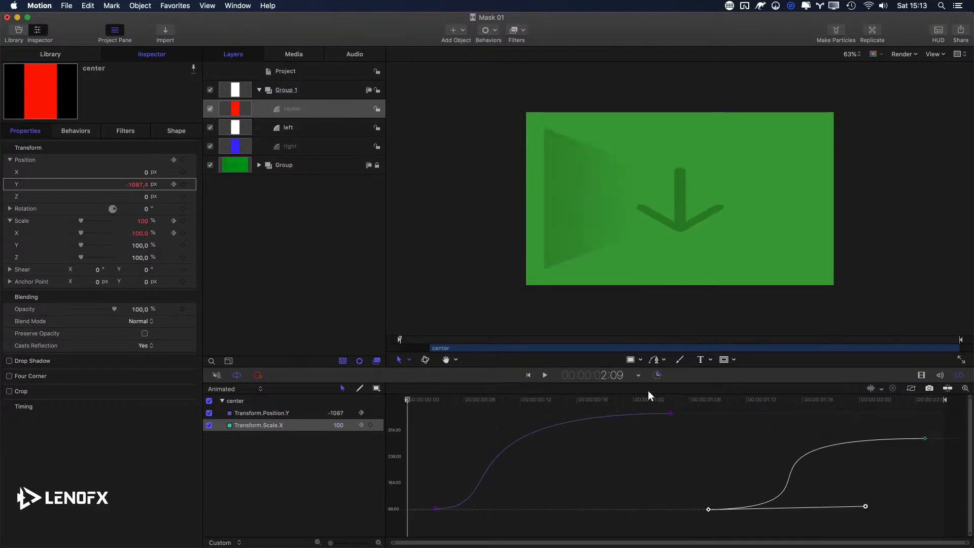
{"action": "left_click", "coordinate": [605, 399]}
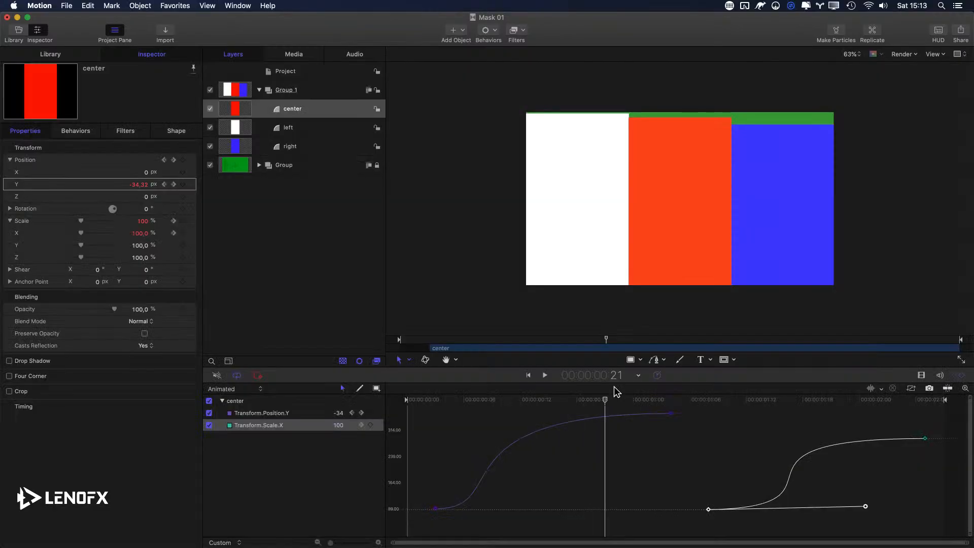
{"action": "left_click_drag", "start_coordinate": [611, 399], "coordinate": [692, 401]}
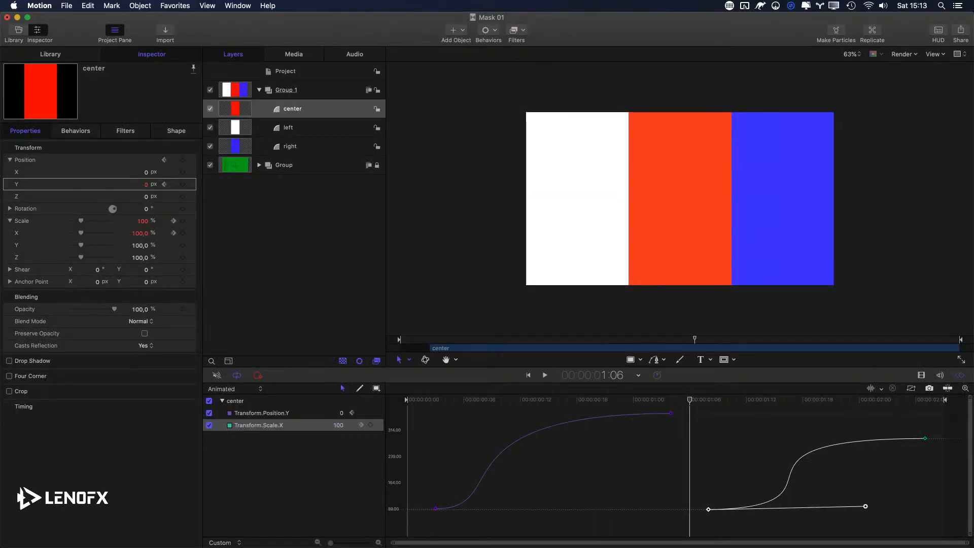
{"action": "left_click", "coordinate": [699, 400]}
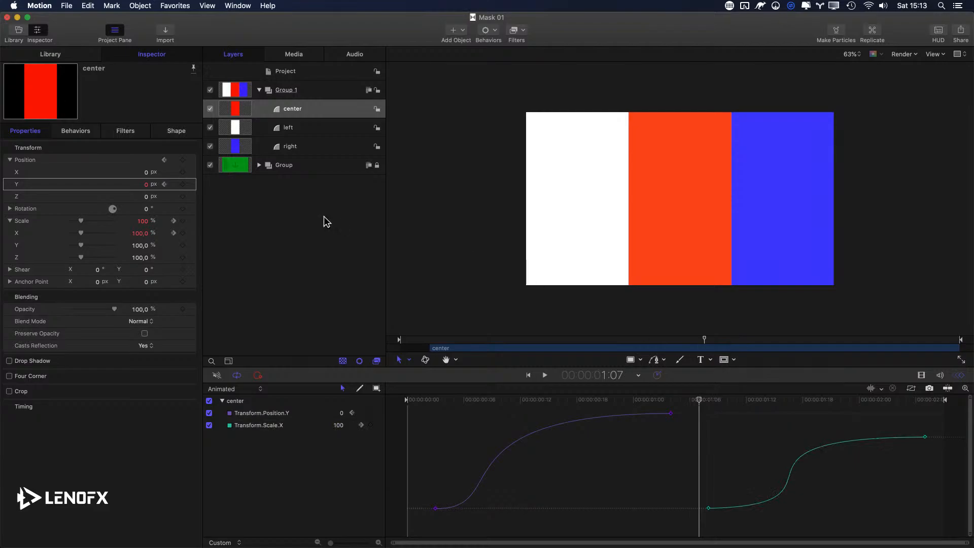
Expand the bottom Group and unlock it along with its Transition A and Transition B layers.
{"action": "left_click", "coordinate": [259, 165]}
{"action": "left_click", "coordinate": [289, 185]}
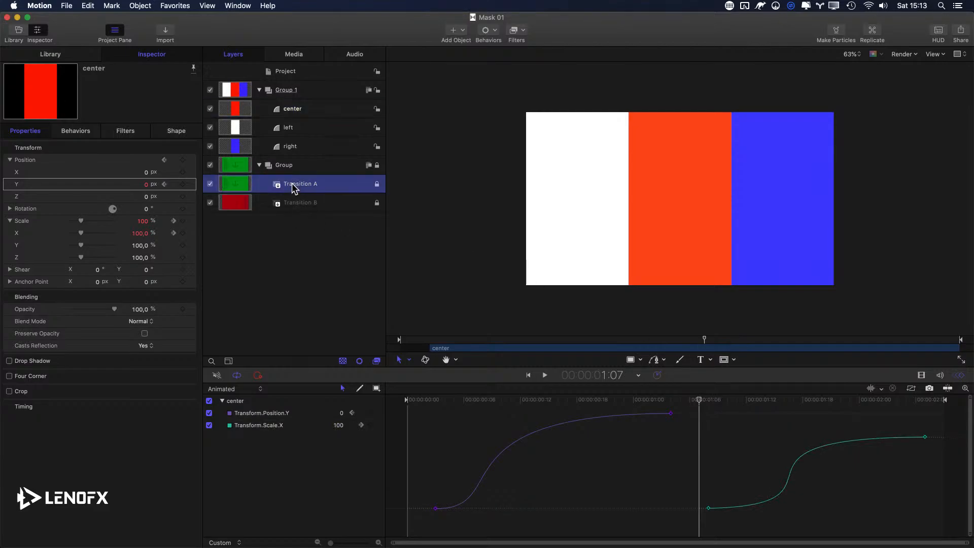
{"action": "key", "text": "ctrl+t"}
{"action": "key", "text": "ctrl+t"}
{"action": "left_click", "coordinate": [319, 202]}
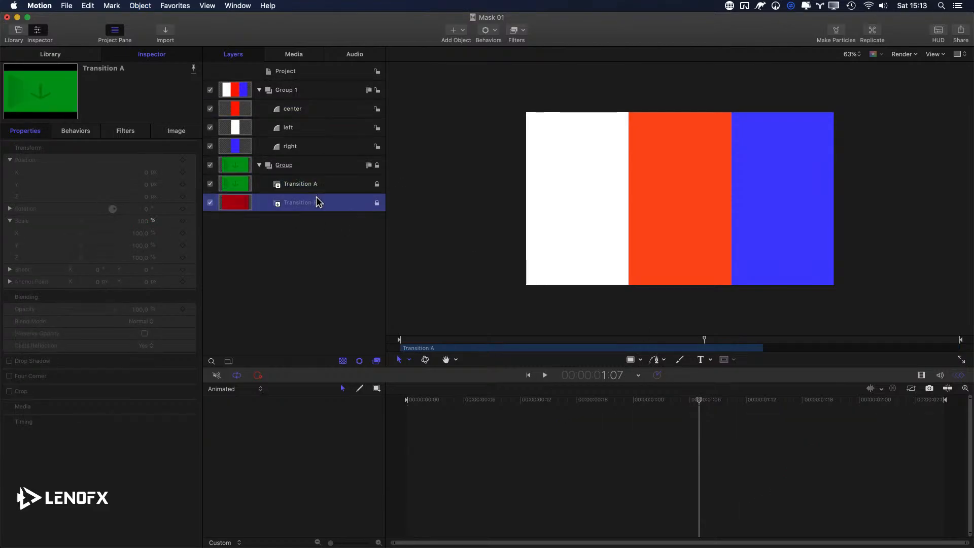
{"action": "left_click", "coordinate": [323, 165]}
{"action": "key", "text": "super+l"}
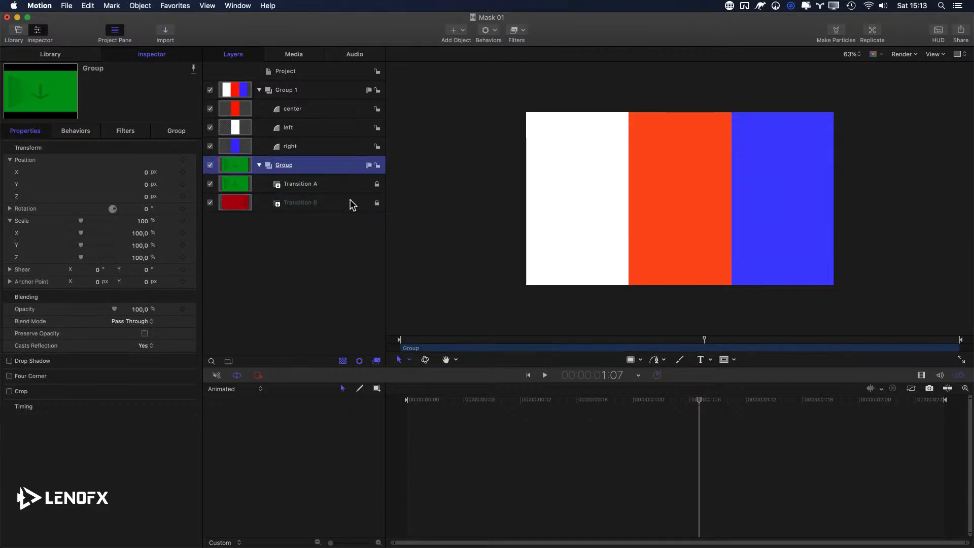
{"action": "left_click", "coordinate": [331, 180]}
{"action": "key", "text": "super+l"}
{"action": "left_click", "coordinate": [344, 204]}
{"action": "key", "text": "super+l"}
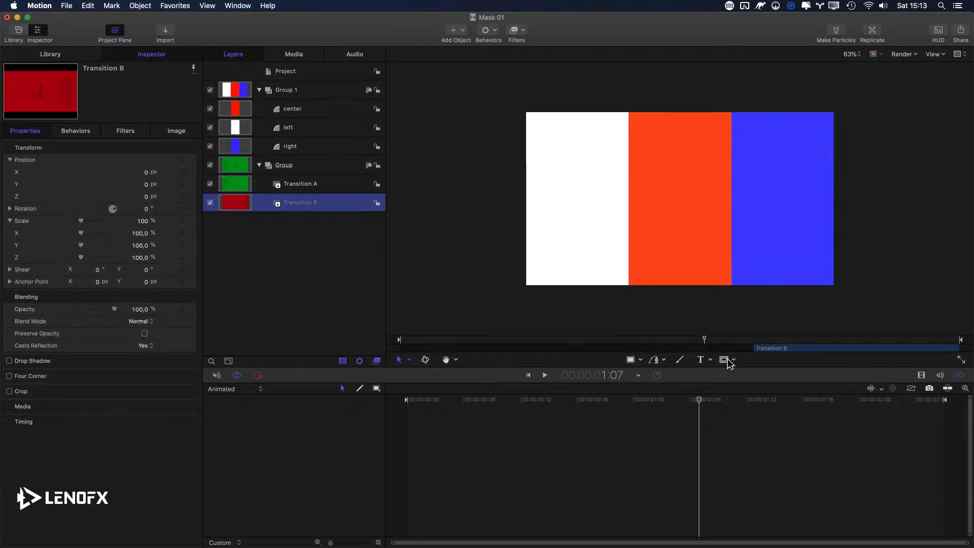
Show an enlarged Timeline in place of the Keyframe Editor and extend Transition B's start back to frame 3, where the center rectangle begins.
{"action": "left_click_drag", "start_coordinate": [580, 400], "coordinate": [708, 401]}
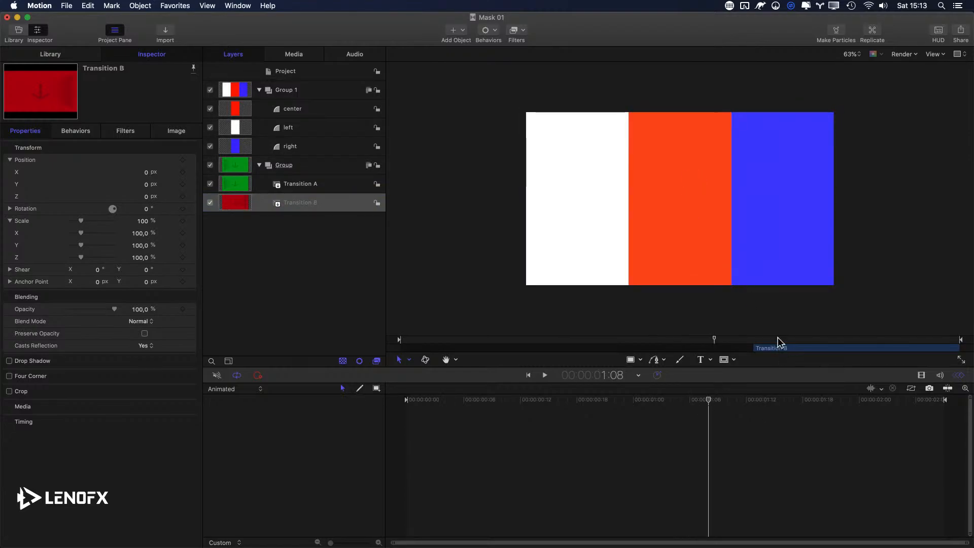
{"action": "key", "text": "super+7"}
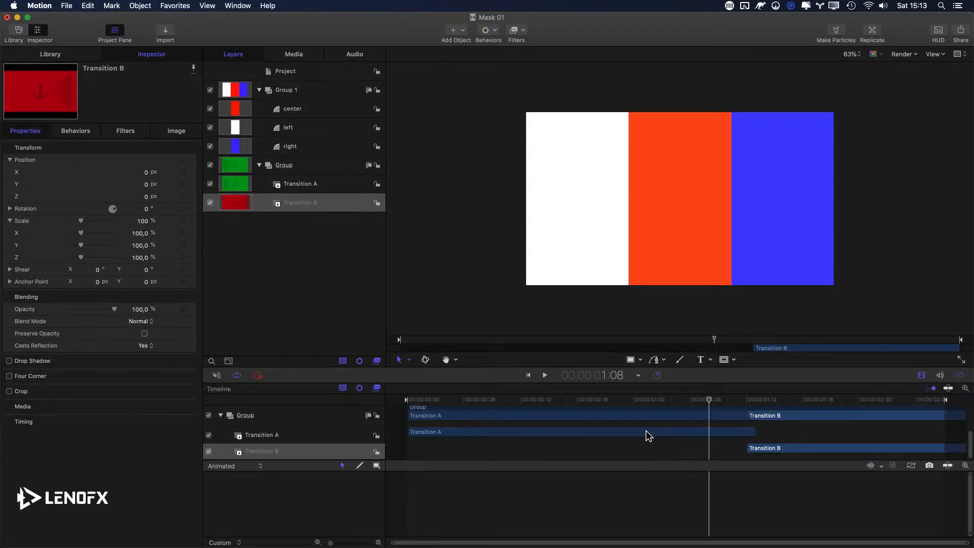
{"action": "key", "text": "super+8"}
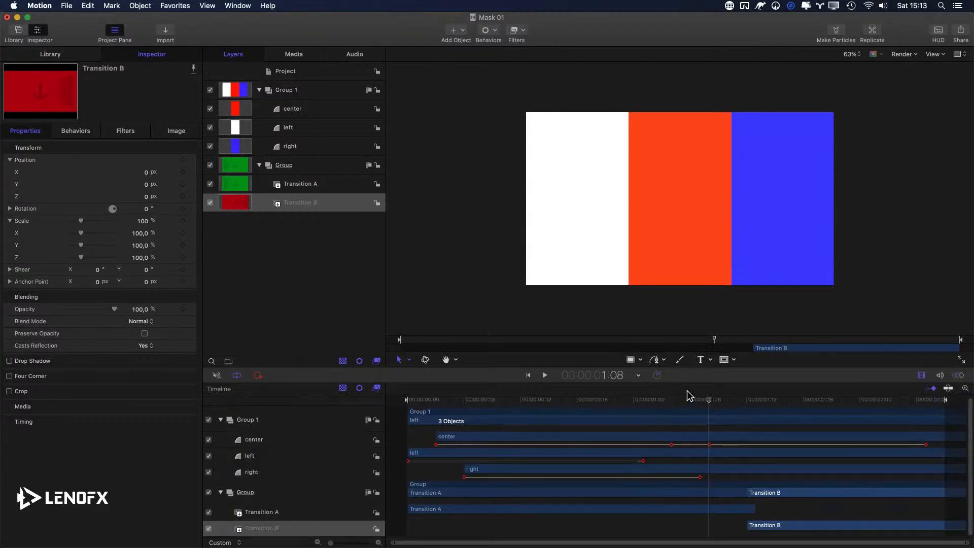
{"action": "left_click_drag", "start_coordinate": [690, 382], "coordinate": [685, 285]}
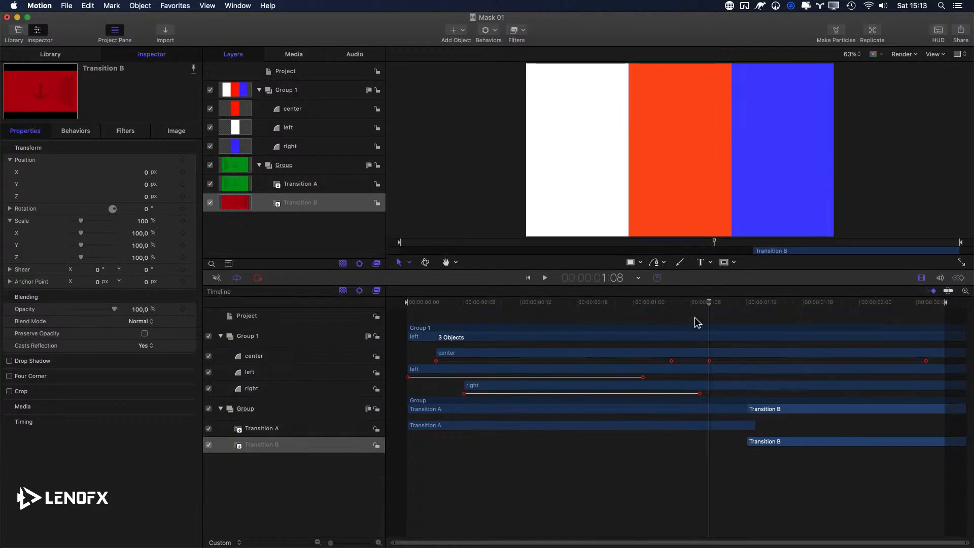
{"action": "left_click_drag", "start_coordinate": [629, 304], "coordinate": [436, 307]}
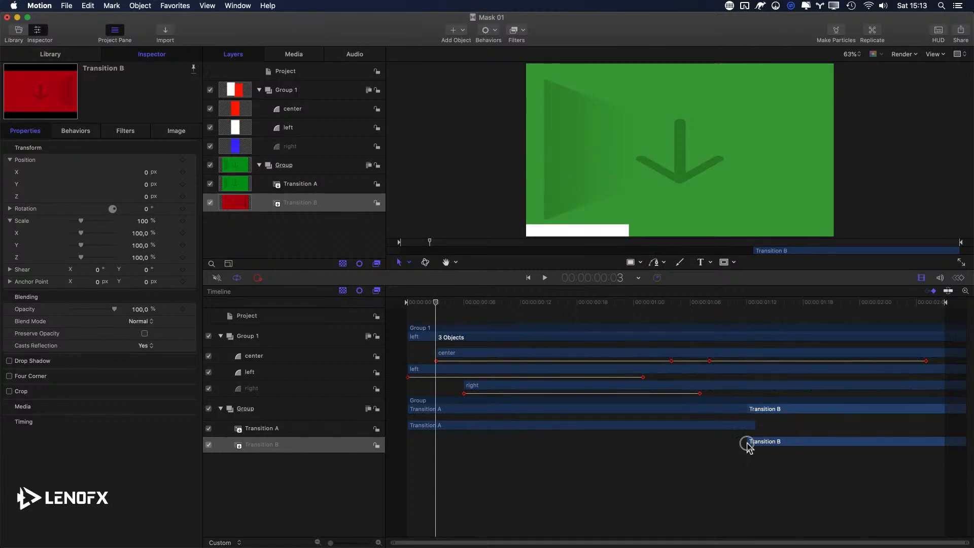
{"action": "left_click_drag", "start_coordinate": [747, 442], "coordinate": [436, 445]}
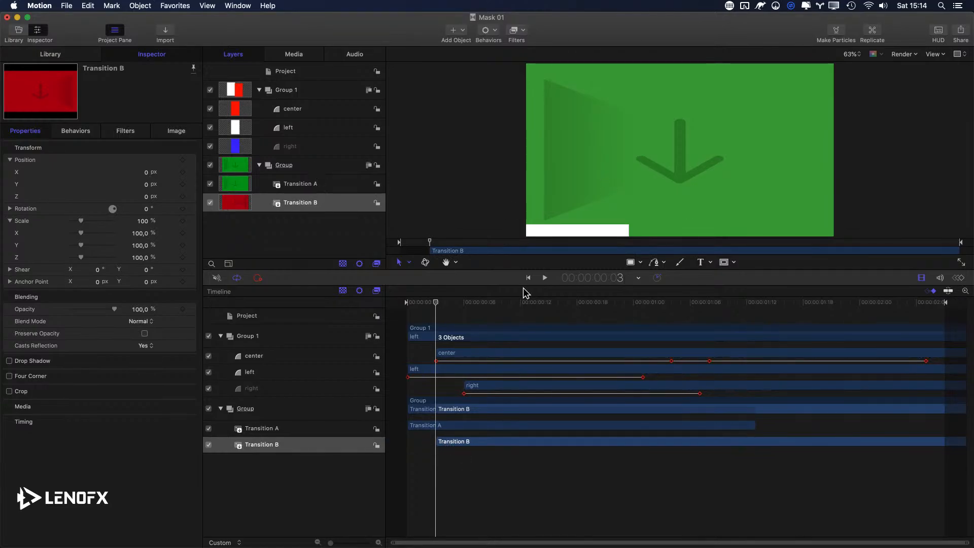
{"action": "left_click_drag", "start_coordinate": [395, 303], "coordinate": [558, 303]}
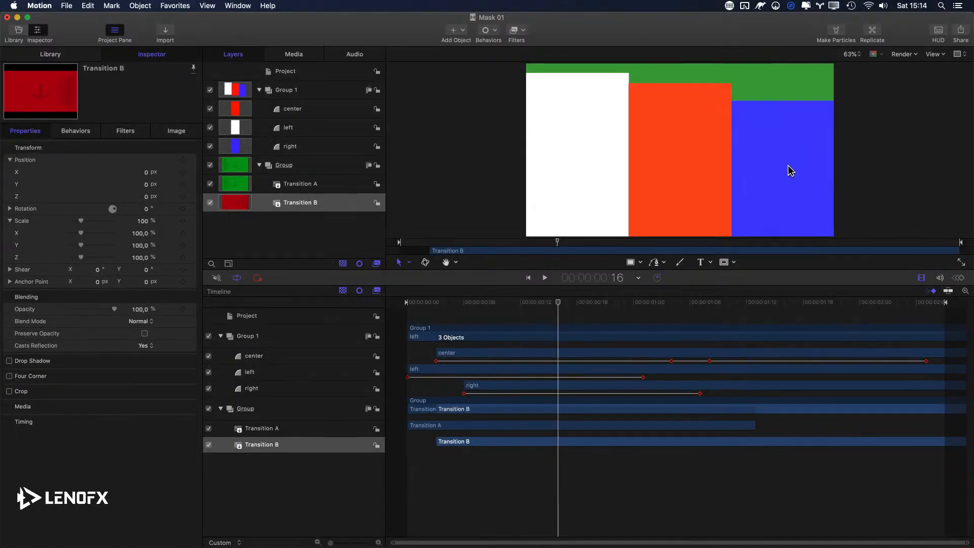
Add two drop zones above Transition A inside the Group.
{"action": "left_click", "coordinate": [334, 185]}
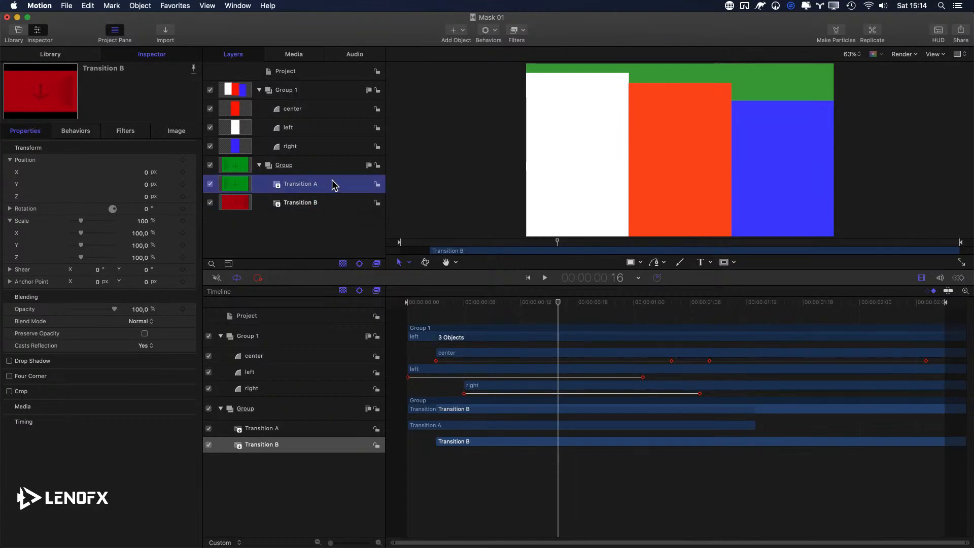
{"action": "key", "text": "shift+super+m"}
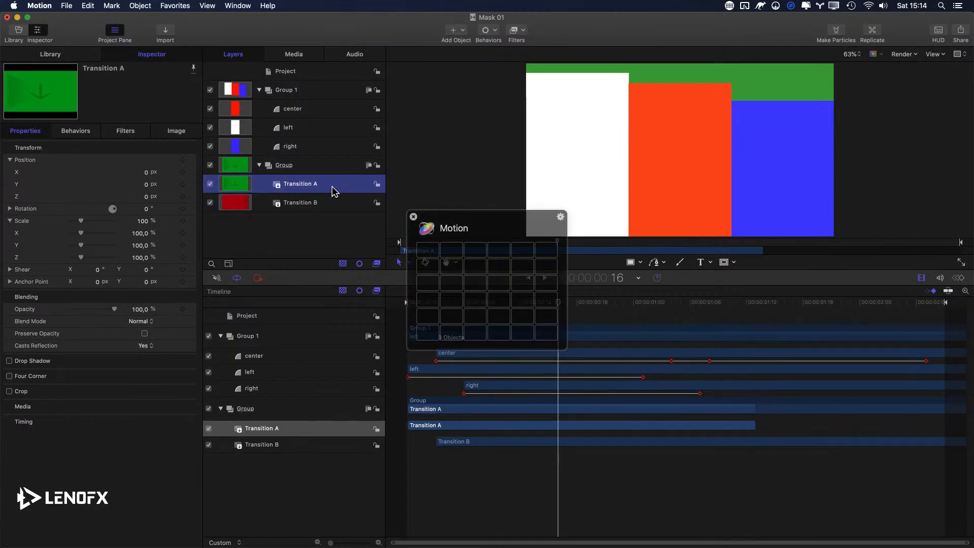
{"action": "left_click", "coordinate": [414, 217]}
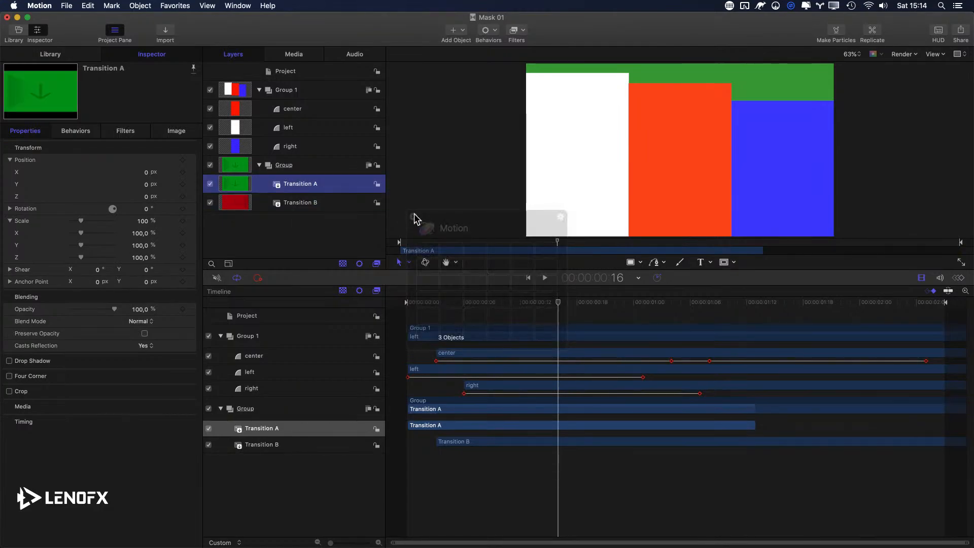
{"action": "left_click", "coordinate": [457, 31]}
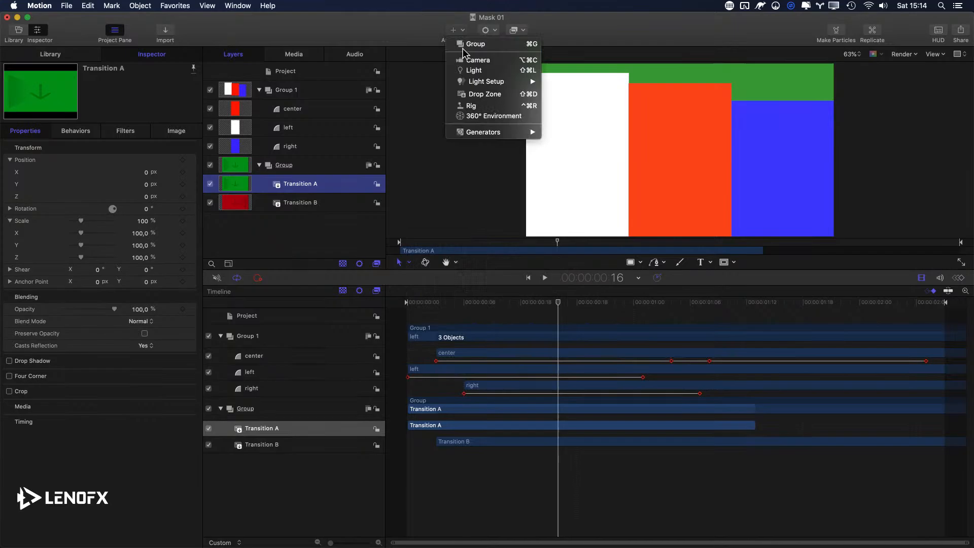
{"action": "left_click", "coordinate": [509, 101]}
{"action": "left_click", "coordinate": [461, 31]}
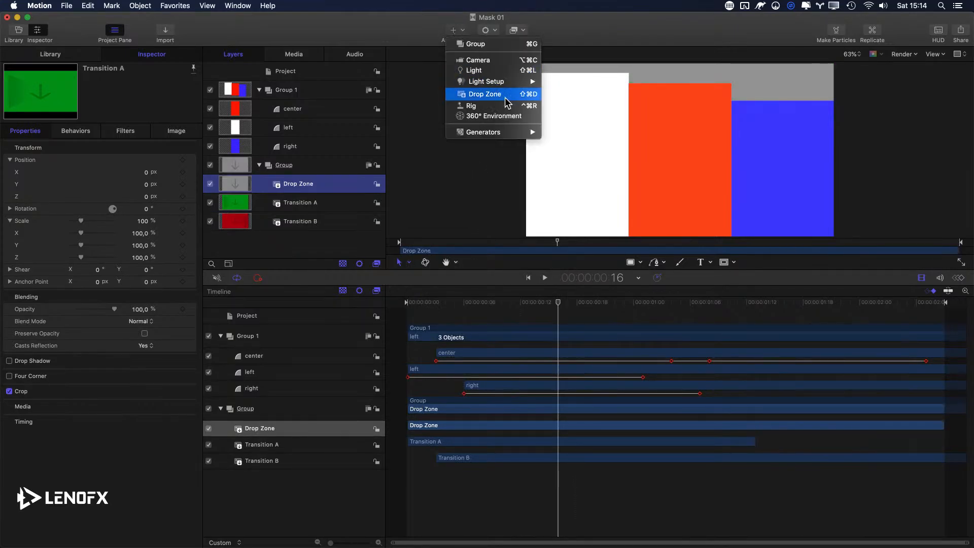
{"action": "left_click", "coordinate": [507, 102]}
Rename the upper drop zone as Drop Zone Left and the lower one as Drop Zone Right.
{"action": "double_click", "coordinate": [308, 183]}
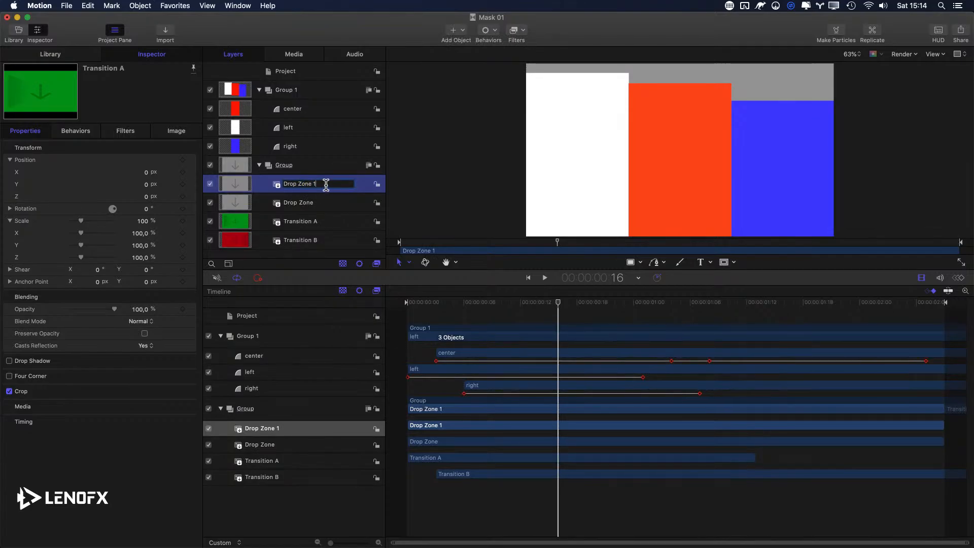
{"action": "type", "text": "Left"}
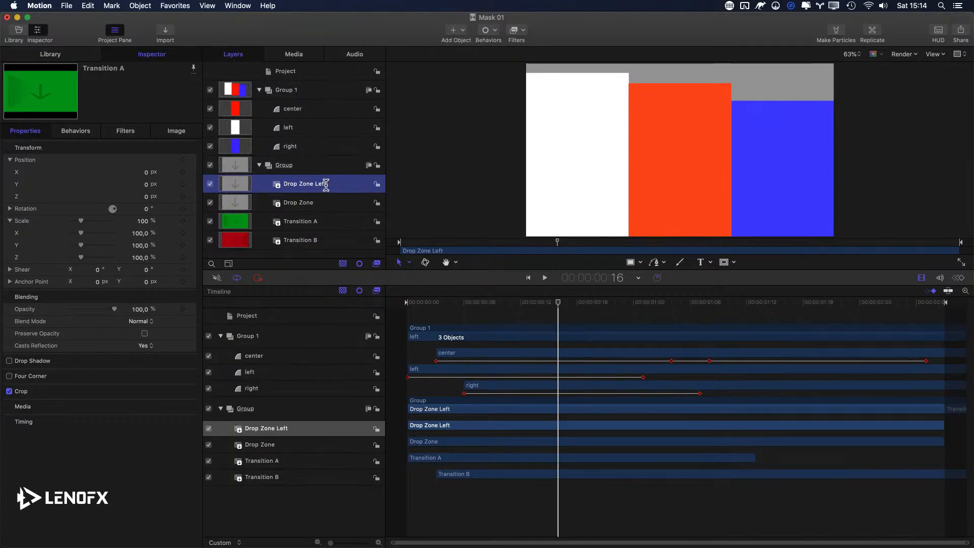
{"action": "key", "text": "Tab"}
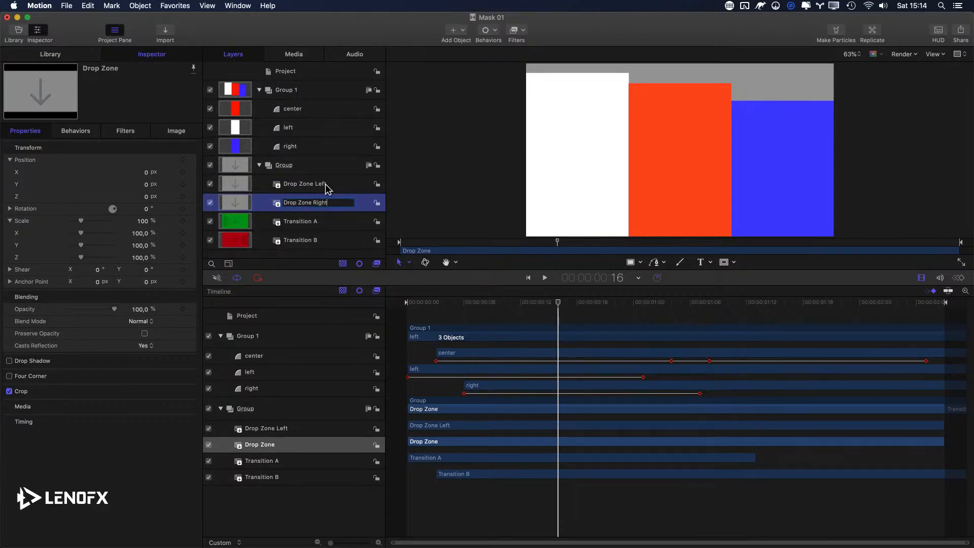
{"action": "key", "text": "Return"}
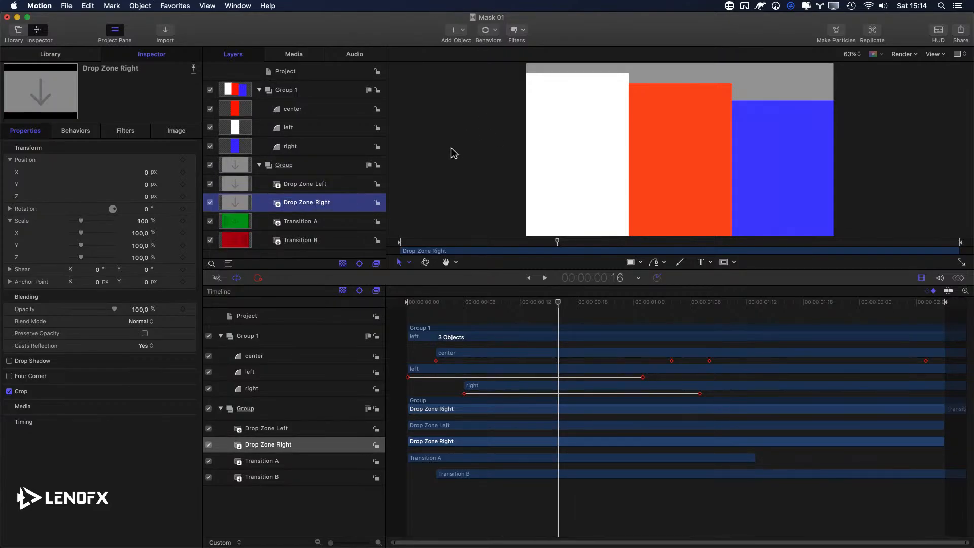
Add an image mask to Transition B, Drop Zone Right and Drop Zone Left together, and show the Keyframe Editor.
{"action": "left_click", "coordinate": [312, 239]}
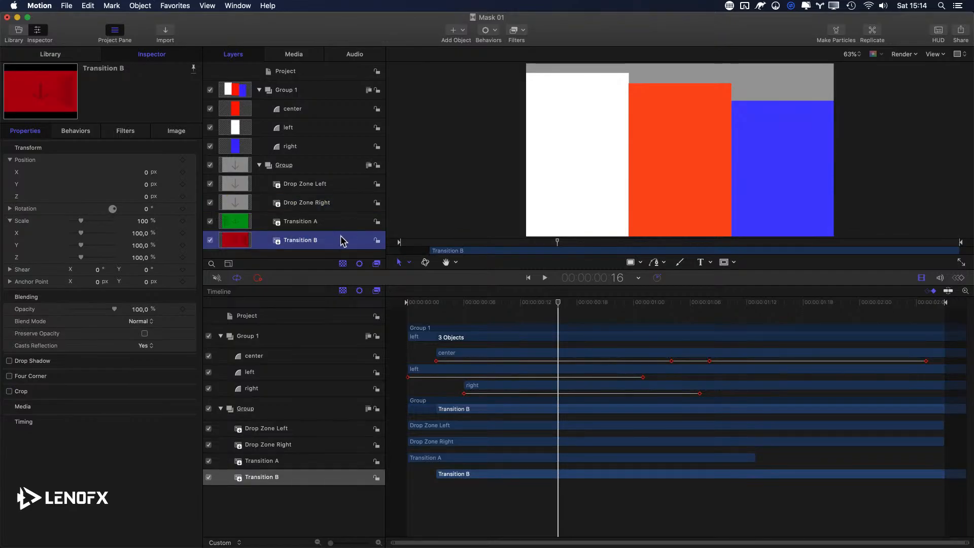
{"action": "left_click", "coordinate": [530, 308]}
{"action": "left_click_drag", "start_coordinate": [538, 304], "coordinate": [561, 304]}
{"action": "left_click", "coordinate": [311, 240]}
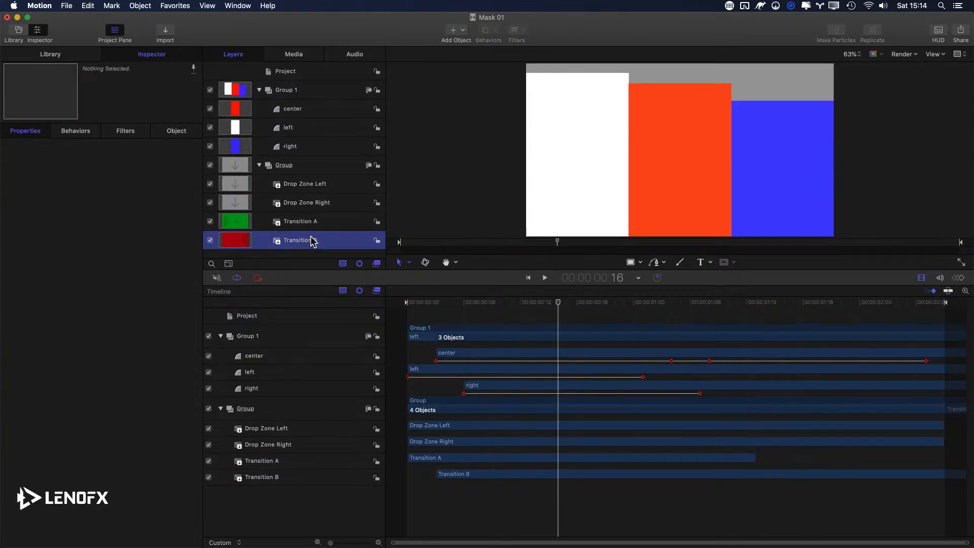
{"action": "left_click", "coordinate": [320, 203], "text": "super"}
{"action": "left_click", "coordinate": [313, 186], "text": "super"}
{"action": "right_click", "coordinate": [315, 190]}
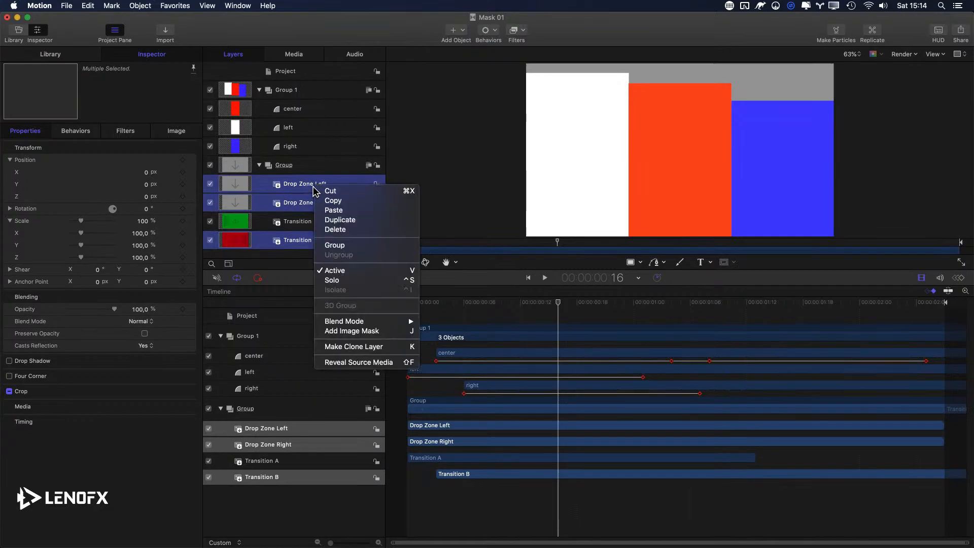
{"action": "left_click", "coordinate": [356, 331]}
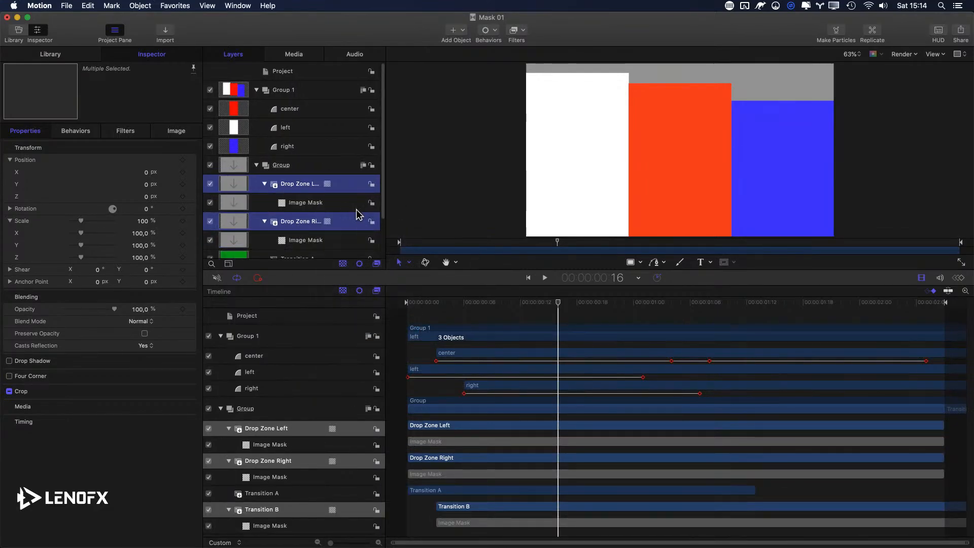
{"action": "key", "text": "super+8"}
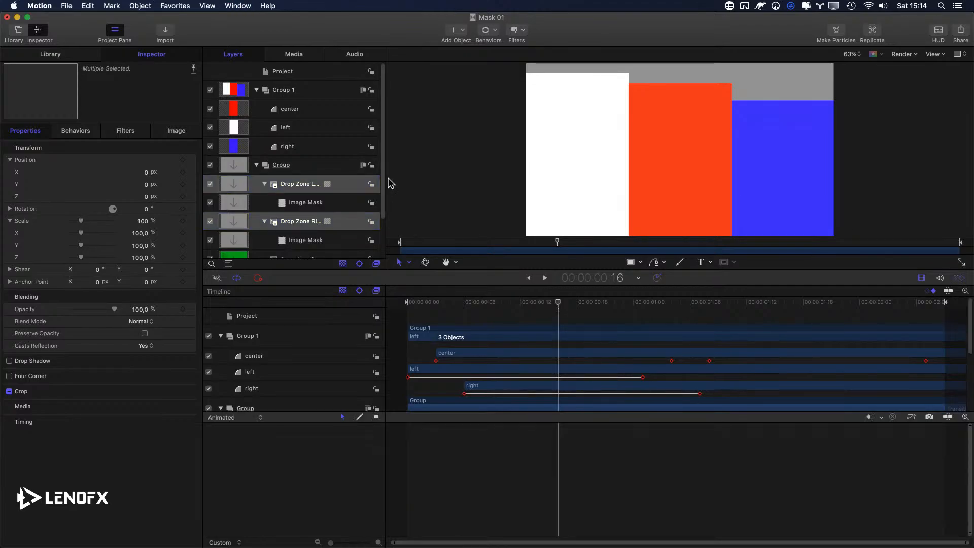
Hide the Timeline and Keyframe Editor and assign the left rectangle as the source of Drop Zone Left's image mask.
{"action": "key", "text": "super+8"}
{"action": "key", "text": "super+7"}
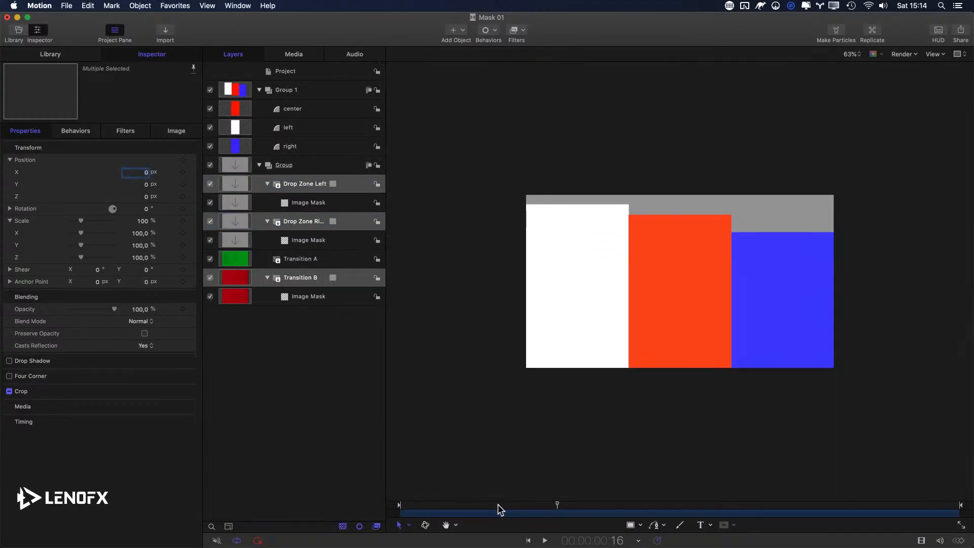
{"action": "left_click_drag", "start_coordinate": [498, 504], "coordinate": [548, 504]}
{"action": "left_click", "coordinate": [308, 168]}
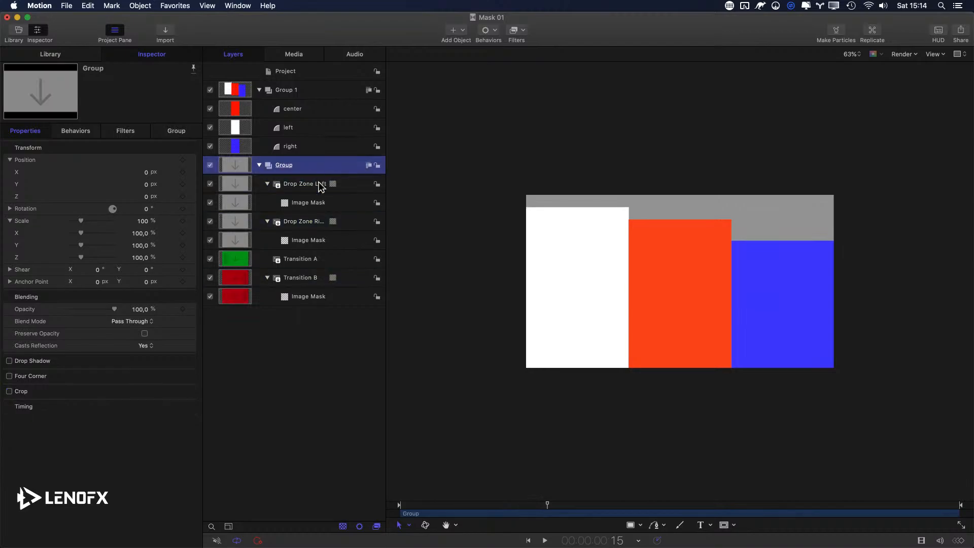
{"action": "left_click", "coordinate": [321, 188]}
{"action": "left_click_drag", "start_coordinate": [286, 128], "coordinate": [288, 207]}
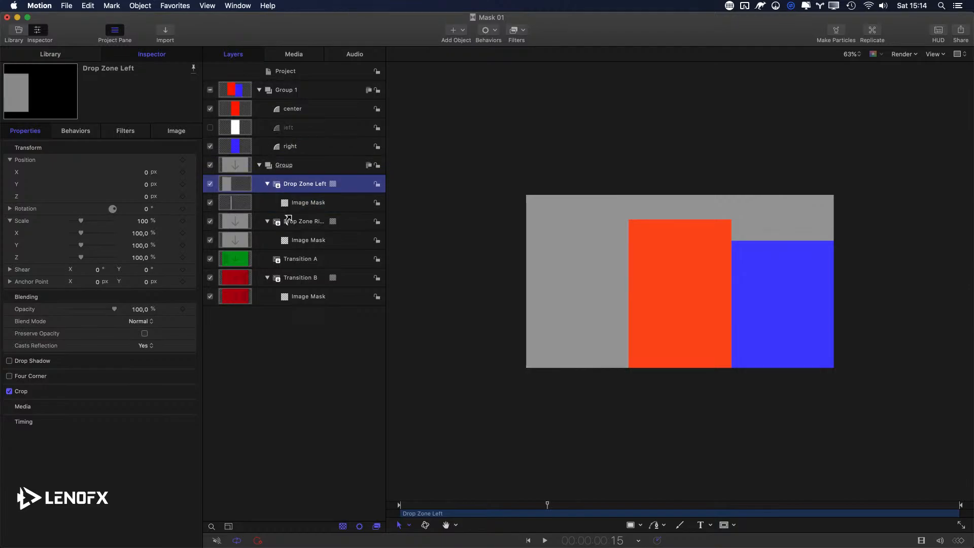
Assign the right rectangle to Drop Zone Right's image mask and the center rectangle to Transition B's image mask.
{"action": "left_click", "coordinate": [285, 149]}
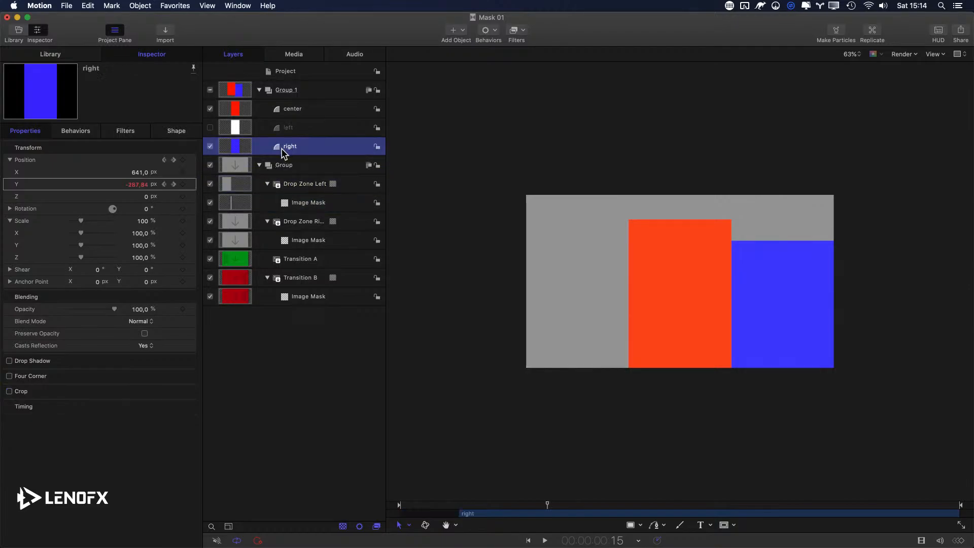
{"action": "left_click_drag", "start_coordinate": [280, 151], "coordinate": [305, 242]}
{"action": "left_click_drag", "start_coordinate": [289, 109], "coordinate": [306, 294]}
{"action": "key", "text": "super+z"}
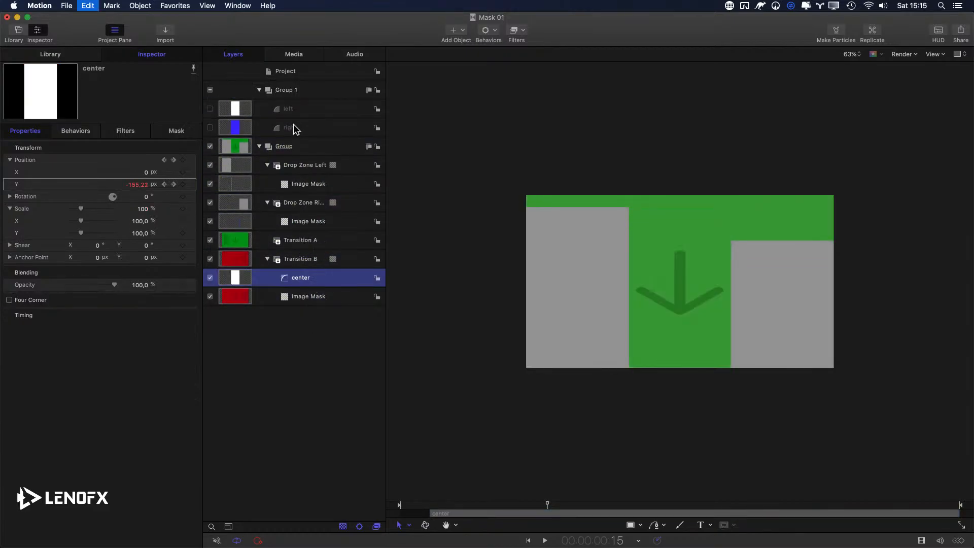
{"action": "left_click_drag", "start_coordinate": [288, 111], "coordinate": [293, 302]}
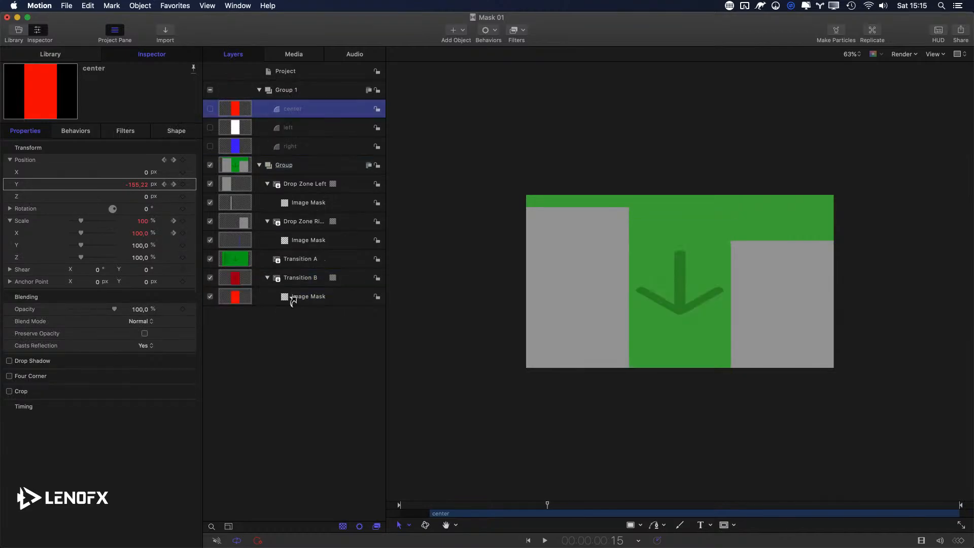
Play back the masked animation, show the Timeline and trim the start of Drop Zone Right to frame 7.
{"action": "left_click_drag", "start_coordinate": [470, 506], "coordinate": [294, 493]}
{"action": "key", "text": "space"}
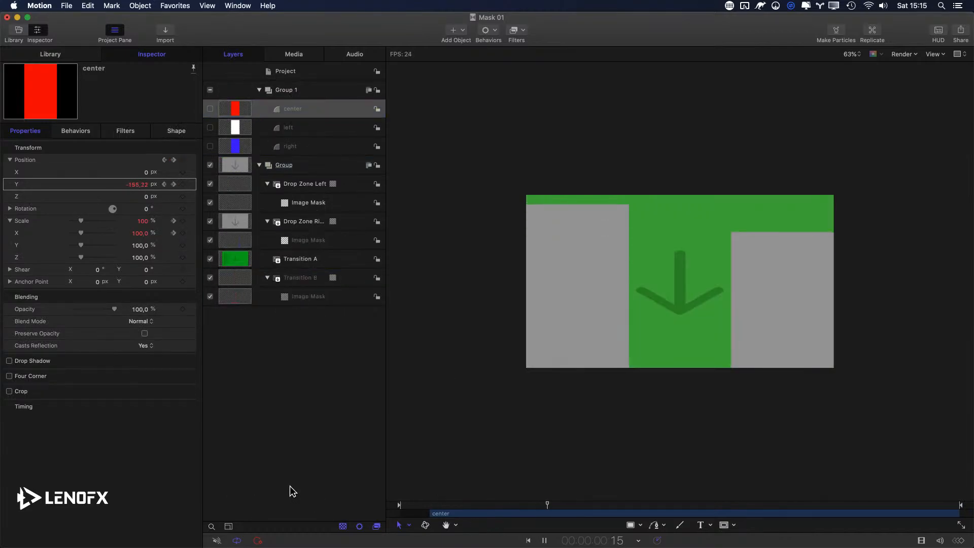
{"action": "left_click_drag", "start_coordinate": [437, 505], "coordinate": [459, 513]}
{"action": "key", "text": "super+7"}
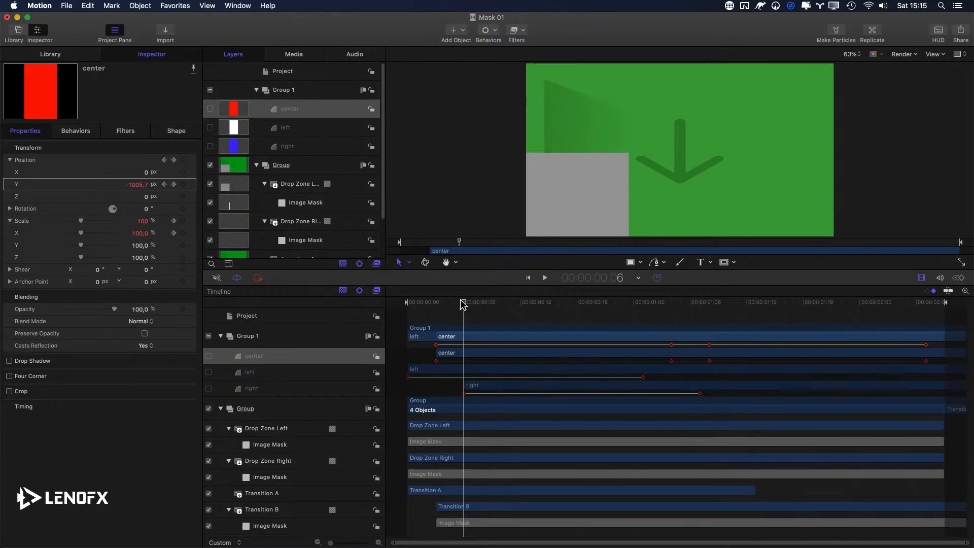
{"action": "left_click_drag", "start_coordinate": [464, 304], "coordinate": [437, 319]}
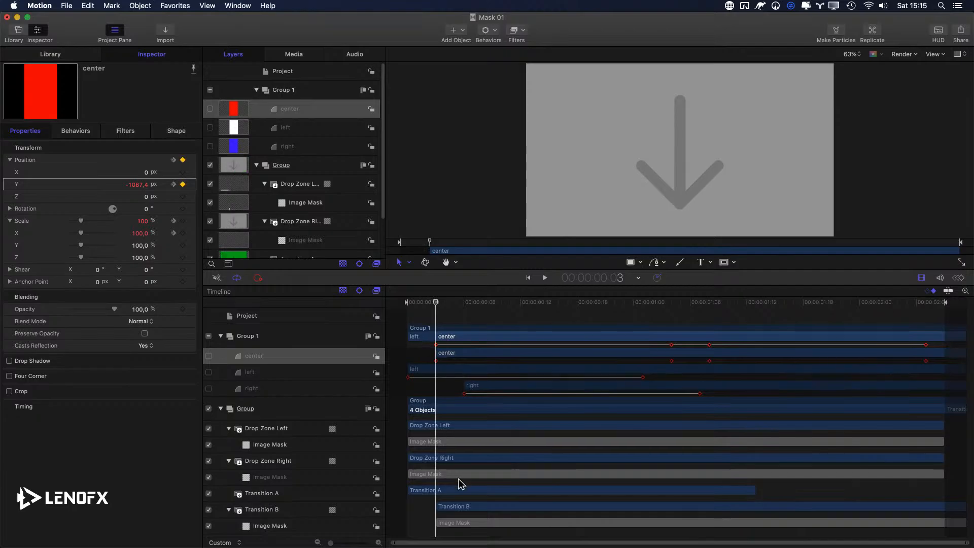
{"action": "left_click", "coordinate": [468, 387]}
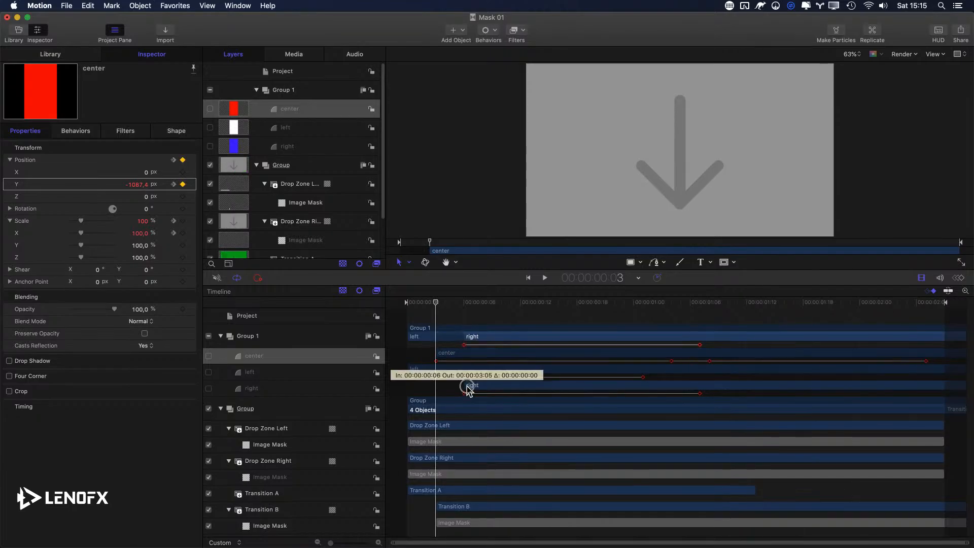
{"action": "left_click_drag", "start_coordinate": [459, 303], "coordinate": [473, 304]}
{"action": "left_click", "coordinate": [281, 462]}
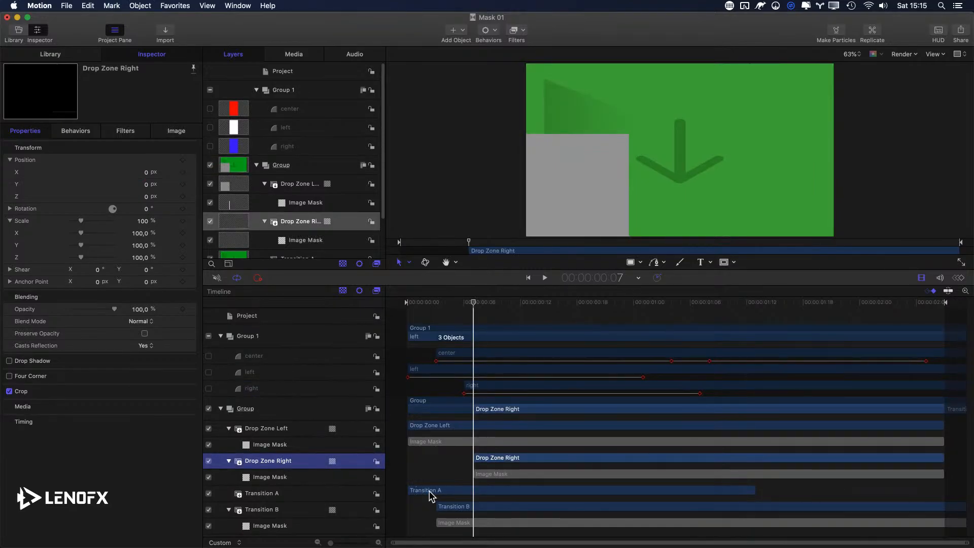
Move Transition B above Transition A inside the Group and play back the animation from the start.
{"action": "left_click", "coordinate": [447, 507]}
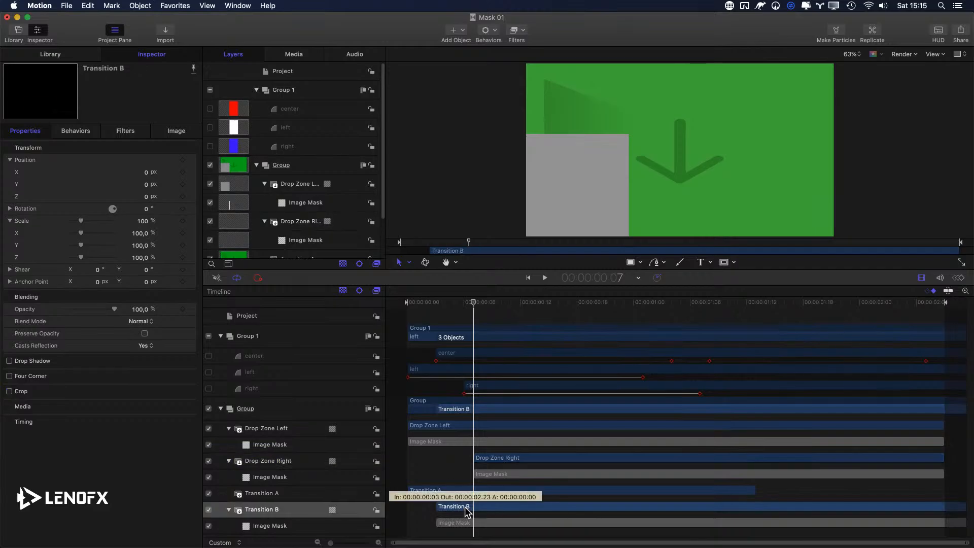
{"action": "left_click_drag", "start_coordinate": [465, 303], "coordinate": [436, 303]}
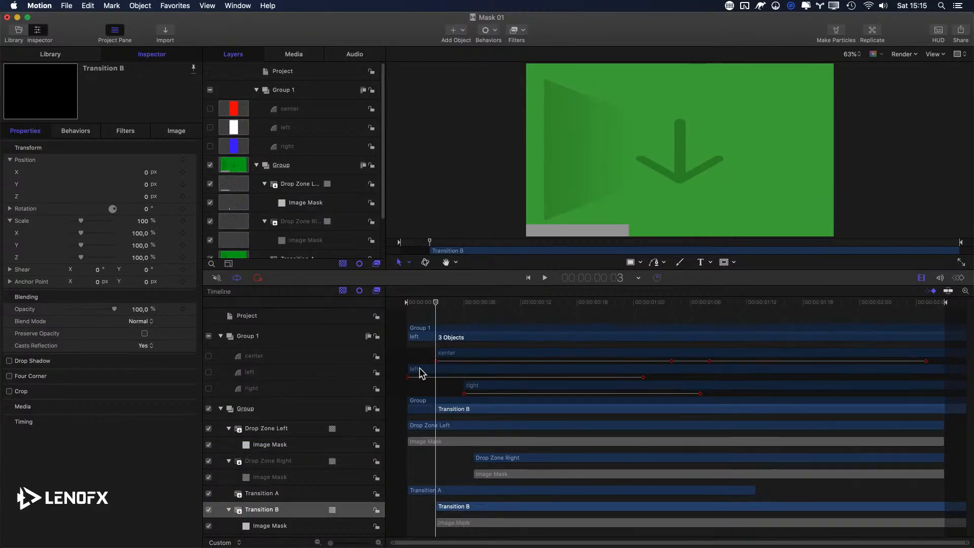
{"action": "left_click", "coordinate": [300, 430]}
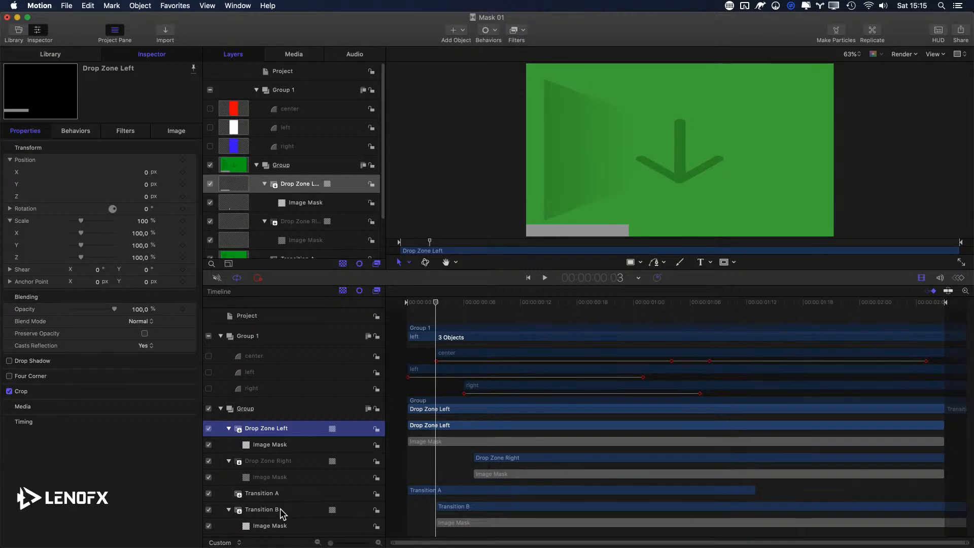
{"action": "key", "text": "space"}
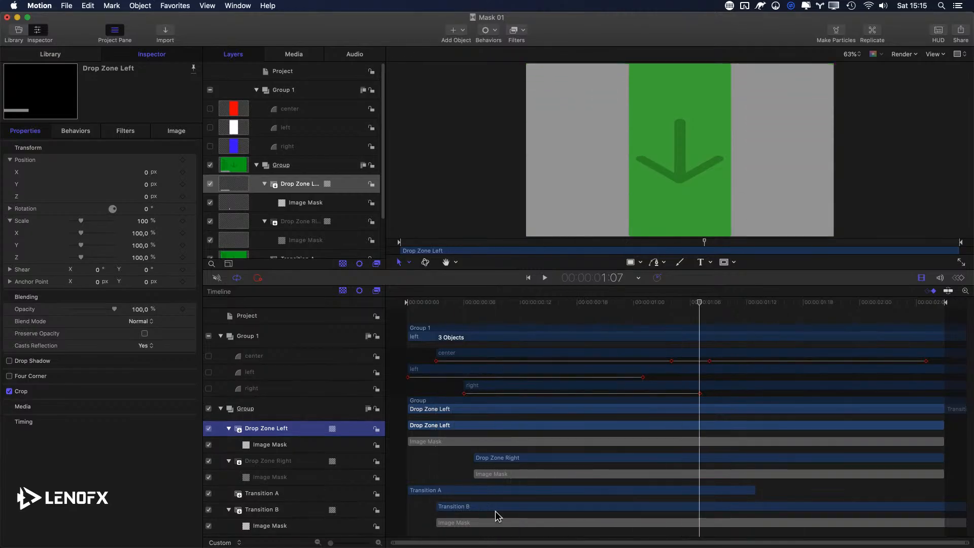
{"action": "left_click", "coordinate": [306, 516]}
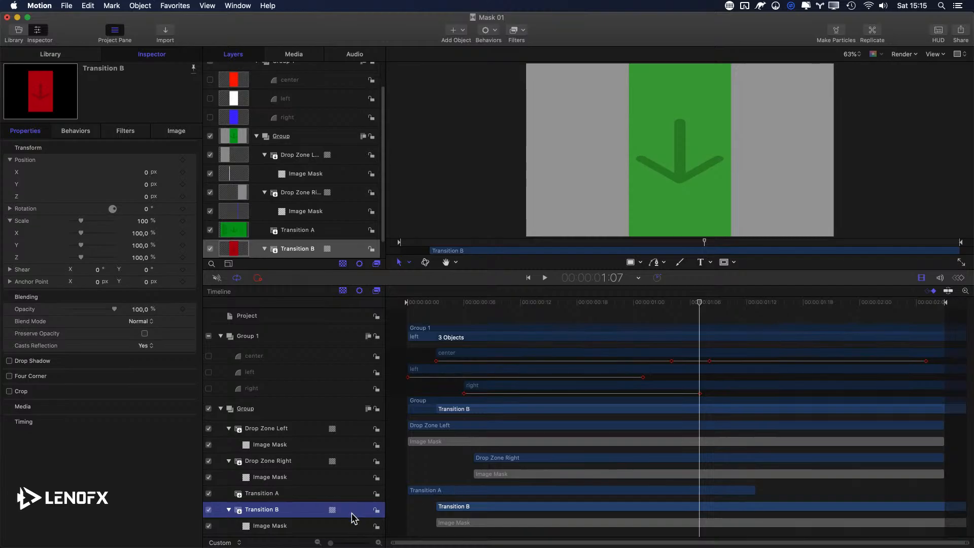
{"action": "key", "text": "super+bracketright"}
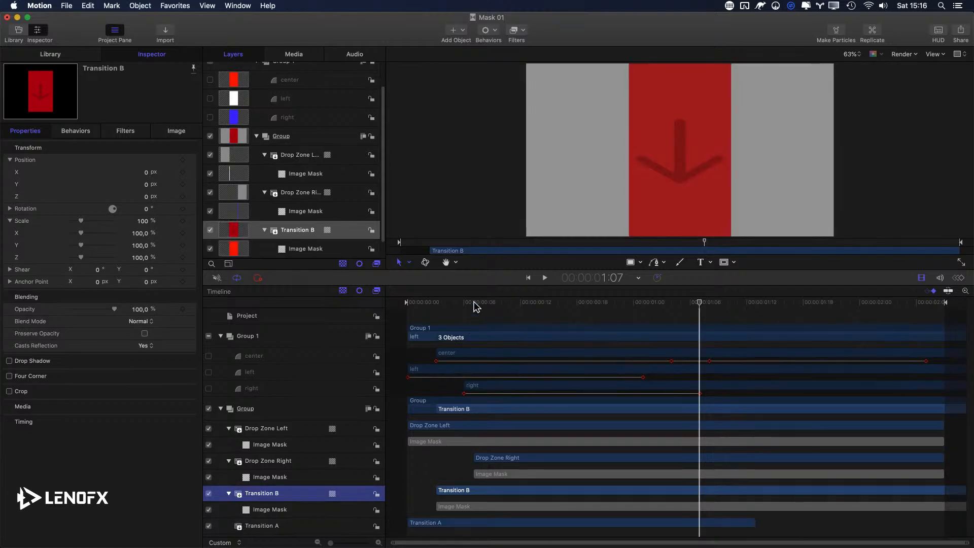
{"action": "left_click_drag", "start_coordinate": [470, 301], "coordinate": [369, 307]}
{"action": "key", "text": "space"}
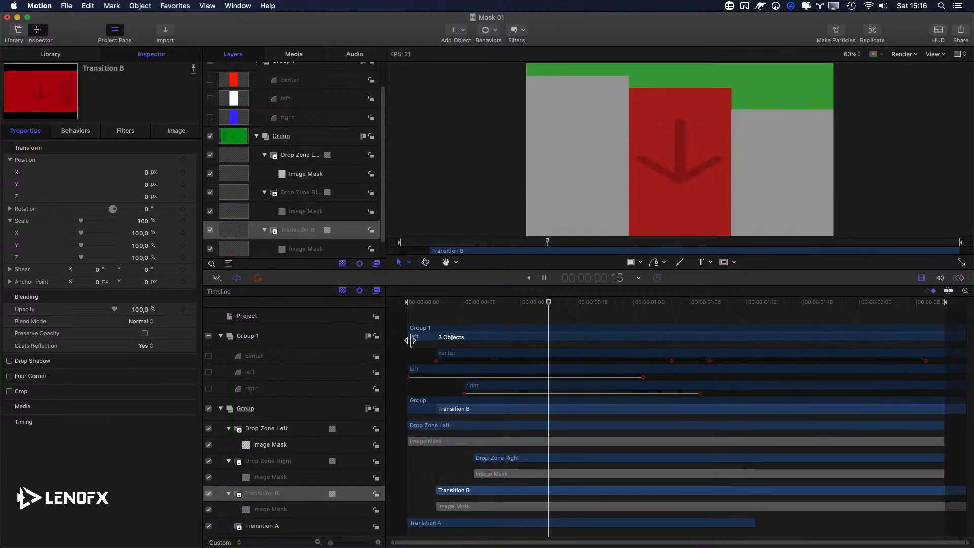
{"action": "key", "text": "space"}
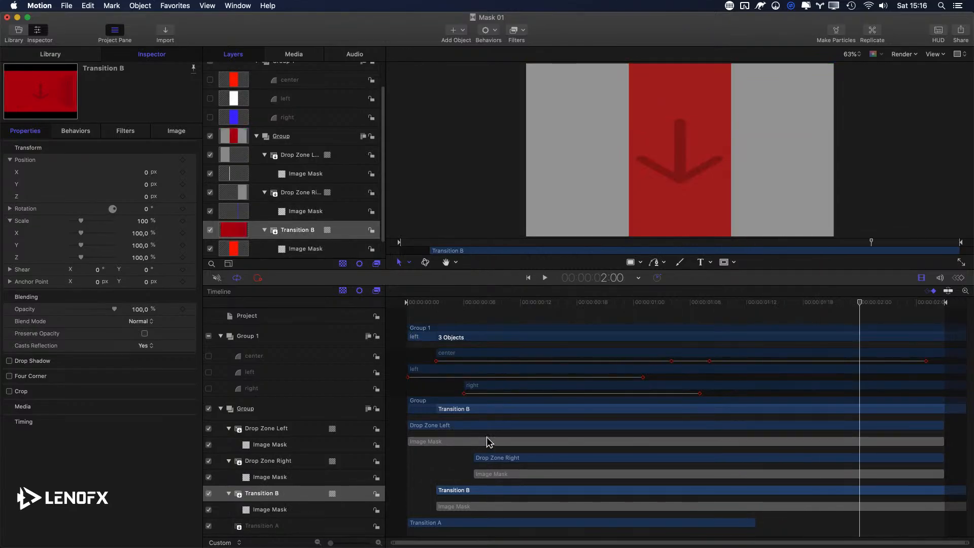
{"action": "key", "text": "space"}
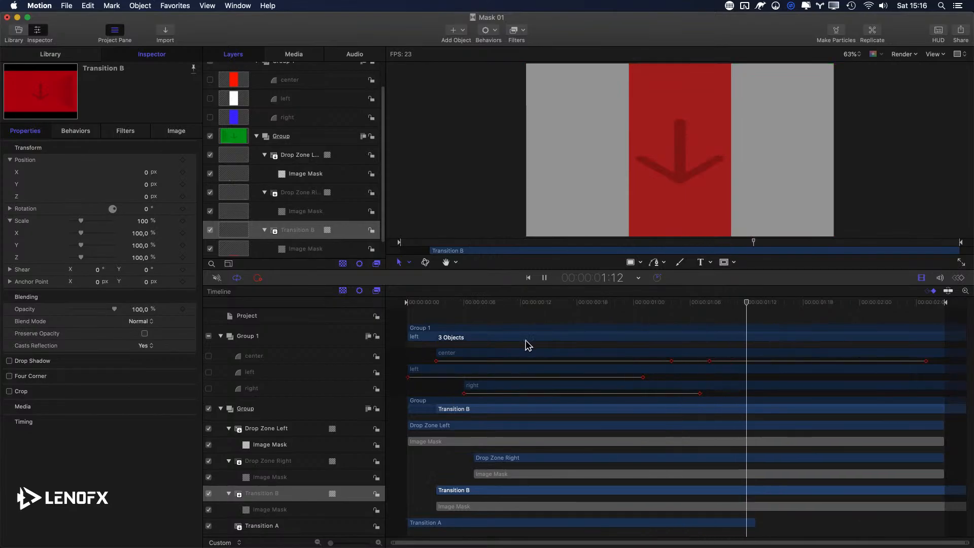
{"action": "key", "text": "space"}
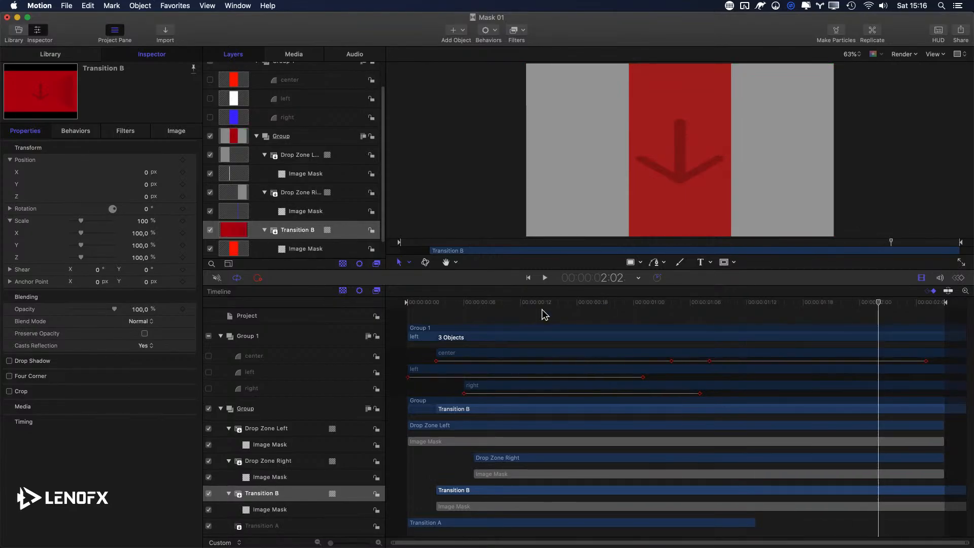
Trim the end of Transition A to 1:08 and save the project after playing it back.
{"action": "left_click_drag", "start_coordinate": [487, 304], "coordinate": [652, 303]}
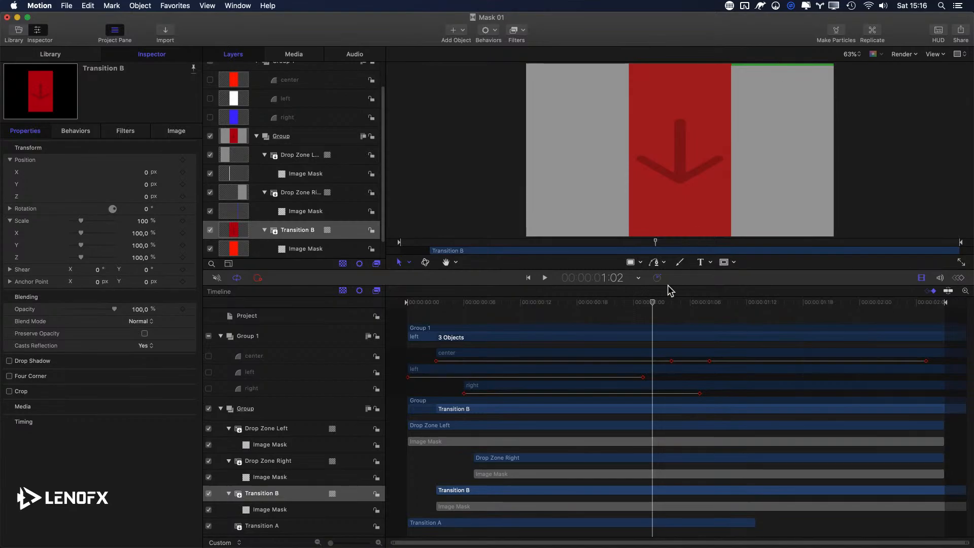
{"action": "left_click_drag", "start_coordinate": [657, 305], "coordinate": [709, 309]}
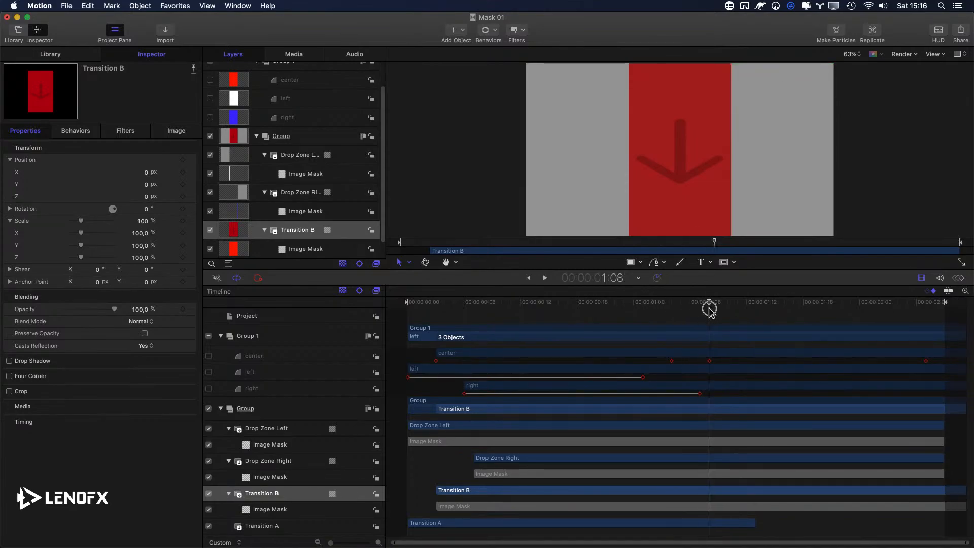
{"action": "left_click_drag", "start_coordinate": [754, 525], "coordinate": [712, 524]}
{"action": "key", "text": "Home"}
{"action": "key", "text": "space"}
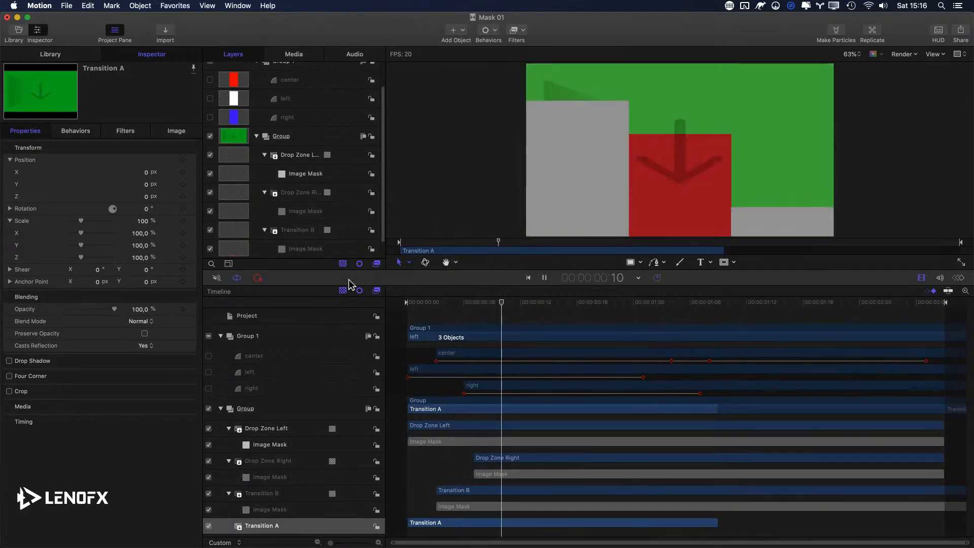
{"action": "key", "text": "space"}
{"action": "key", "text": "super+s"}
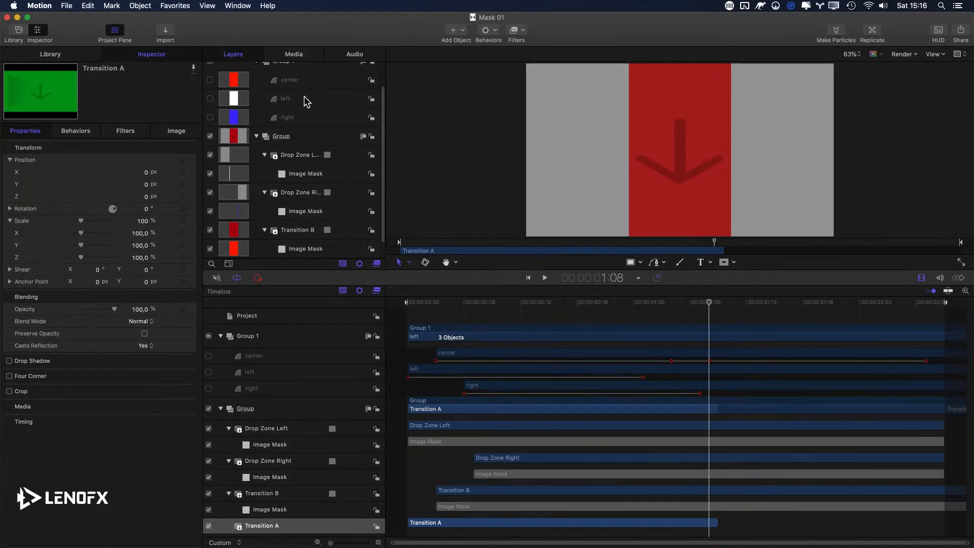
Turn on Override FCP Duration and Designed for 4K in the Project properties.
{"action": "scroll", "coordinate": [307, 102], "scroll_direction": "up", "scroll_amount": 2}
{"action": "left_click", "coordinate": [300, 75]}
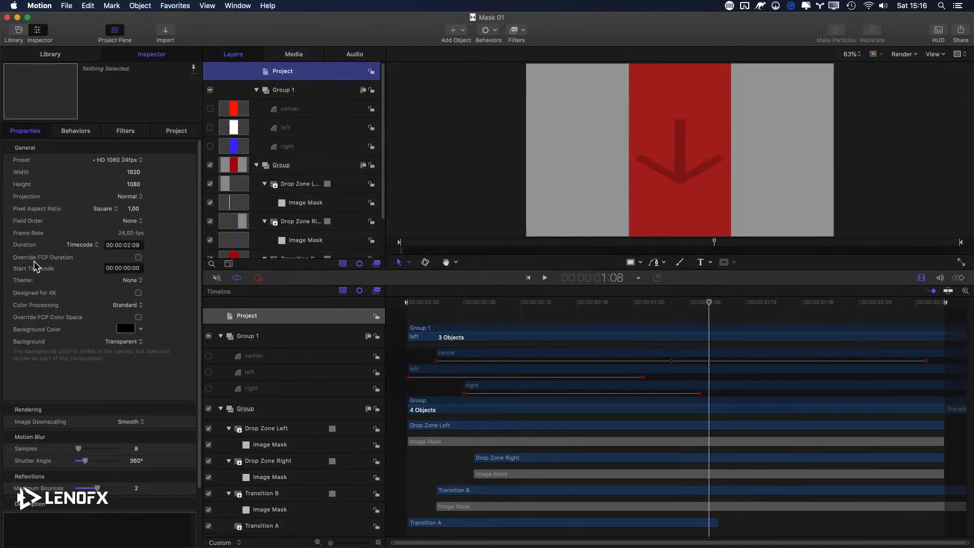
{"action": "left_click", "coordinate": [138, 258]}
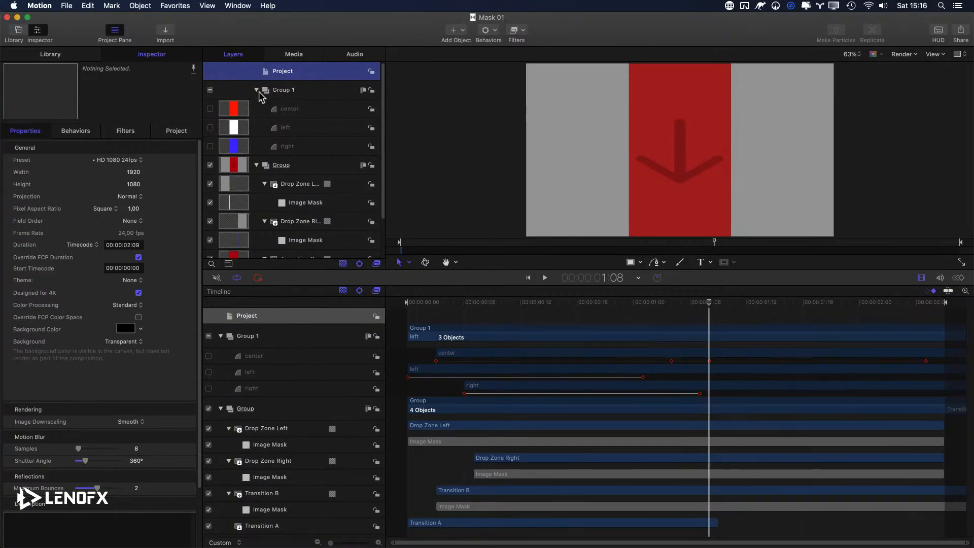
Rename Group 1 as Masks and collapse it in the layer list.
{"action": "double_click", "coordinate": [281, 91]}
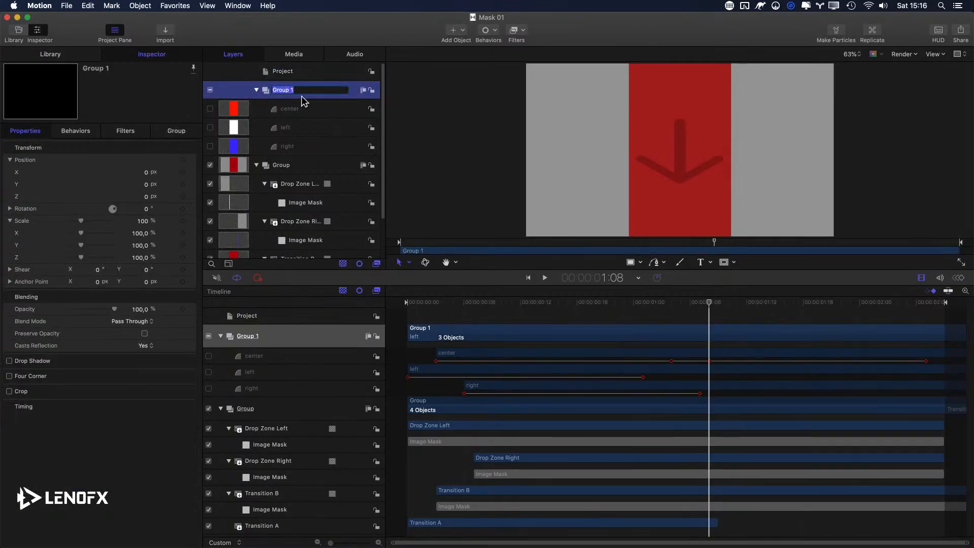
{"action": "type", "text": "Masks"}
{"action": "key", "text": "Return"}
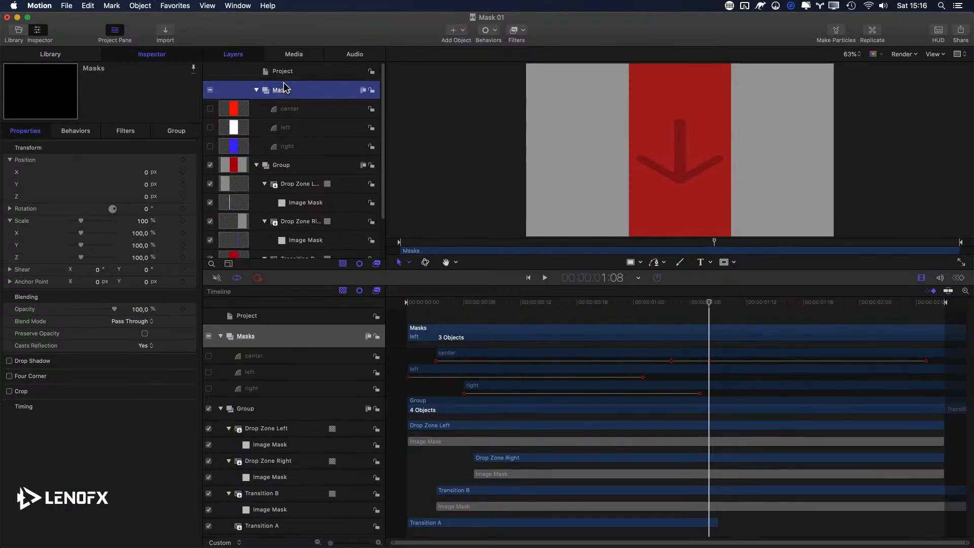
{"action": "left_click", "coordinate": [256, 91]}
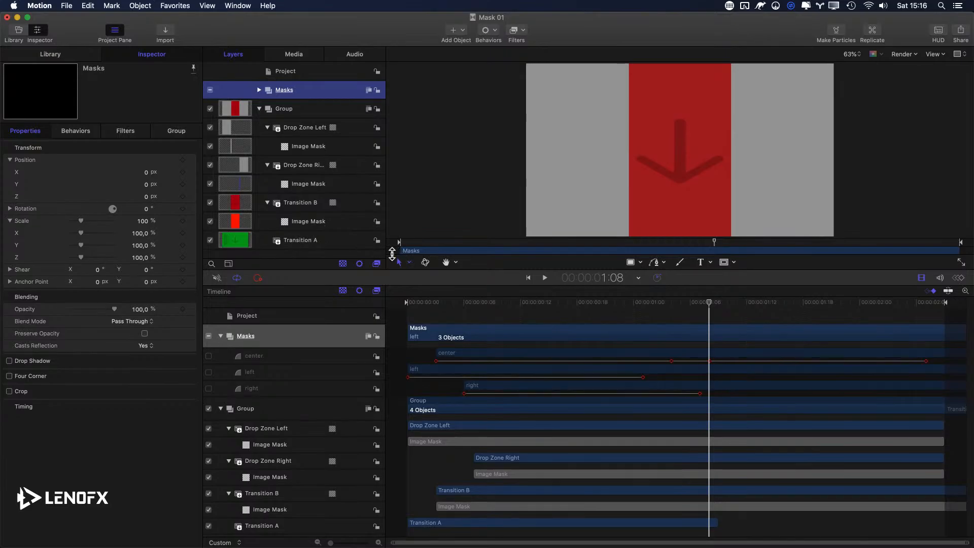
Hide the Timeline and play back the transition from the beginning.
{"action": "key", "text": "F6"}
{"action": "left_click_drag", "start_coordinate": [463, 506], "coordinate": [309, 501]}
{"action": "key", "text": "space"}
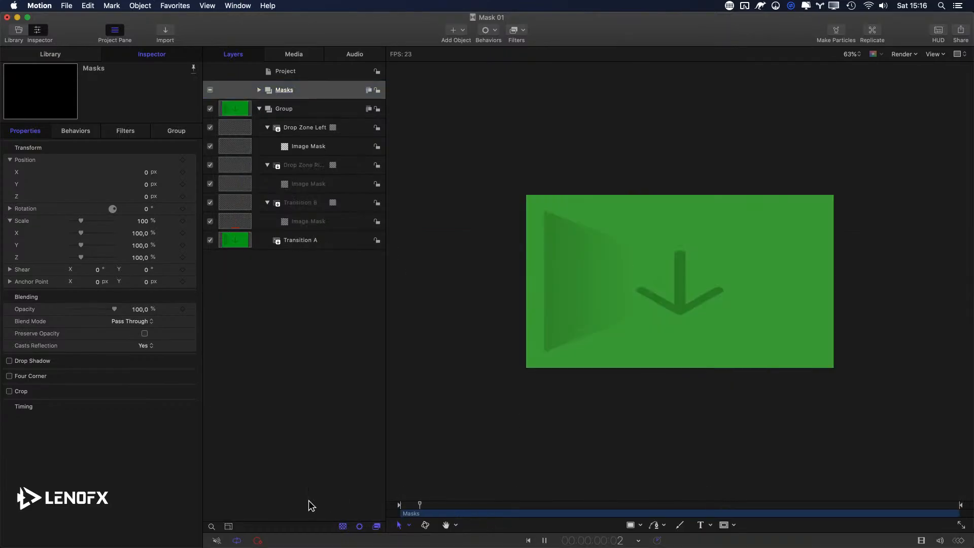
{"action": "key", "text": "space"}
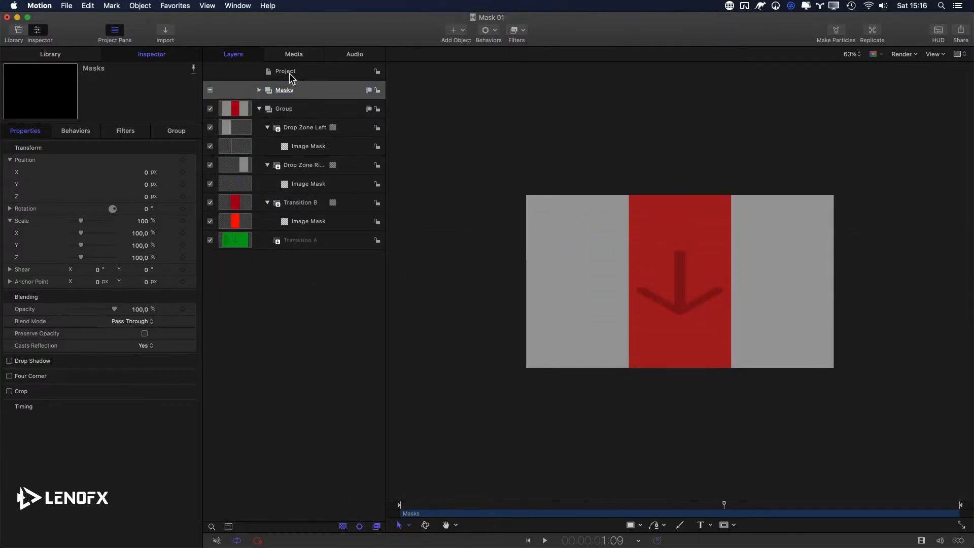
Unpublish both Source Media drop zone parameters from the Project's published parameters.
{"action": "left_click", "coordinate": [287, 72]}
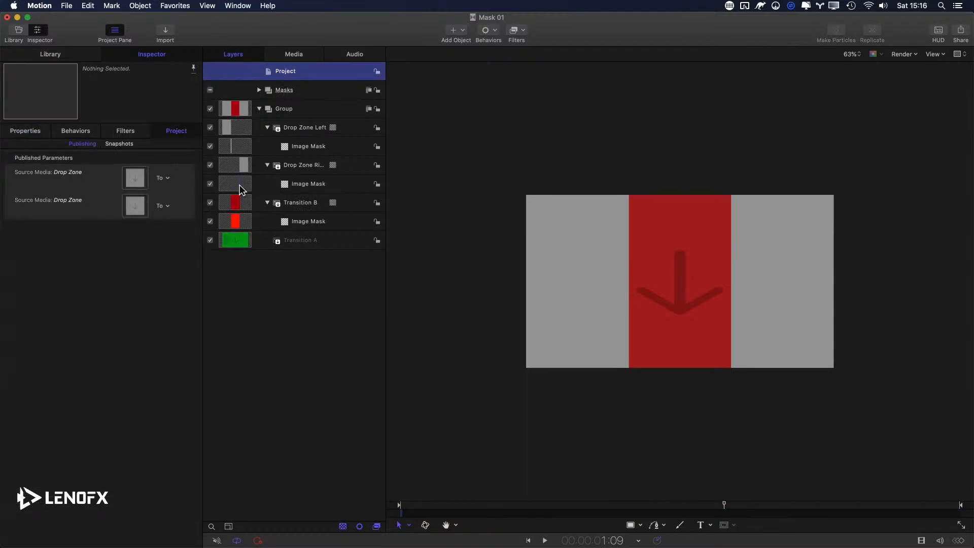
{"action": "left_click", "coordinate": [41, 175]}
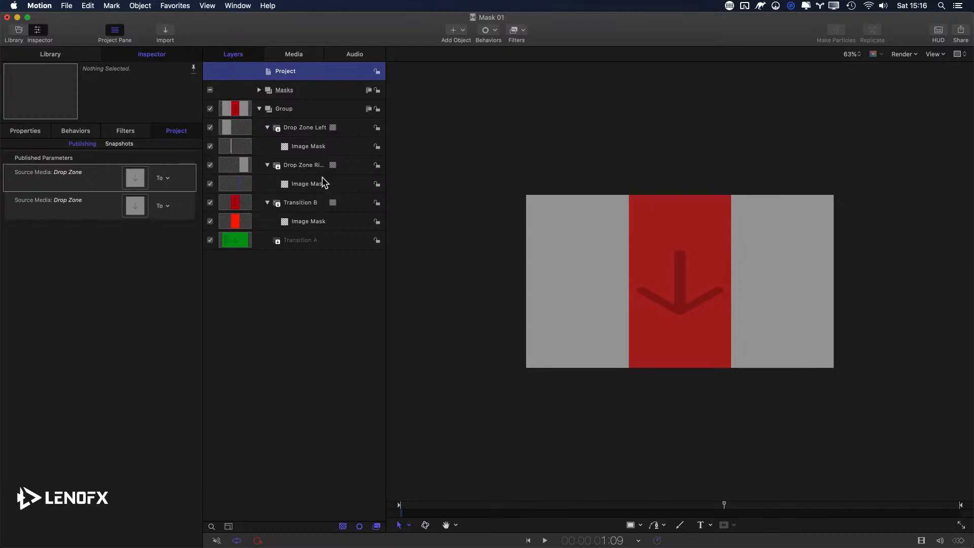
{"action": "left_click", "coordinate": [192, 182]}
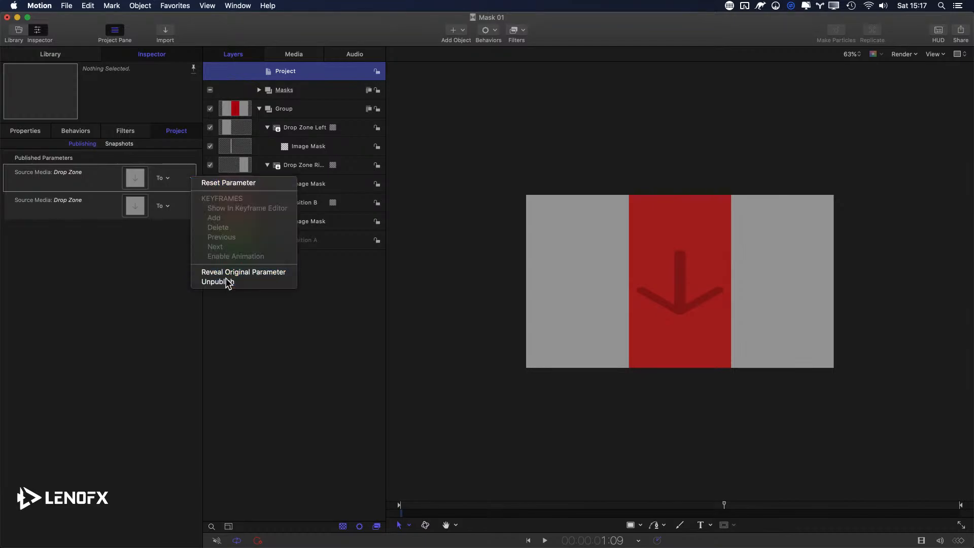
{"action": "left_click", "coordinate": [224, 281]}
{"action": "left_click", "coordinate": [194, 178]}
{"action": "left_click", "coordinate": [223, 281]}
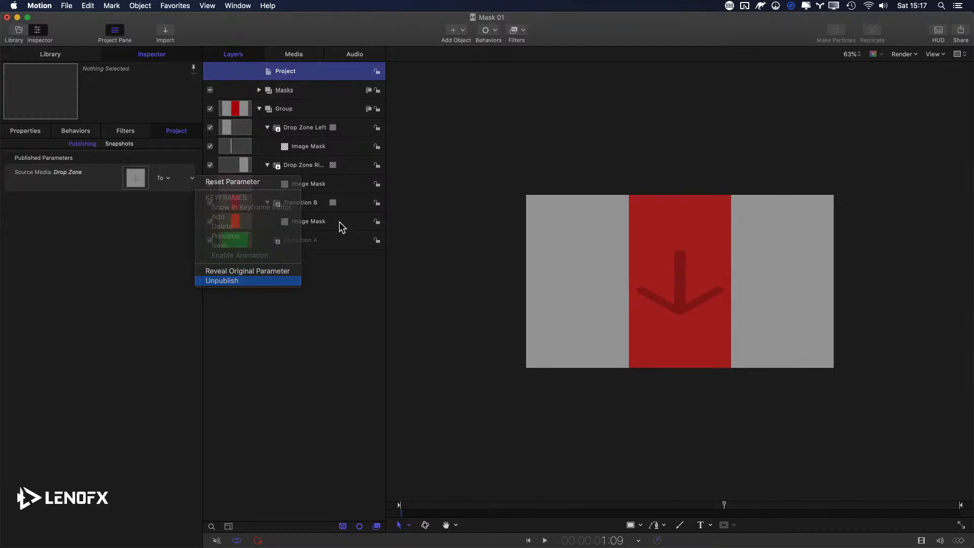
Widen the layer list and rename the Drop Zone Left layer as DZ Left.
{"action": "left_click_drag", "start_coordinate": [385, 174], "coordinate": [438, 180]}
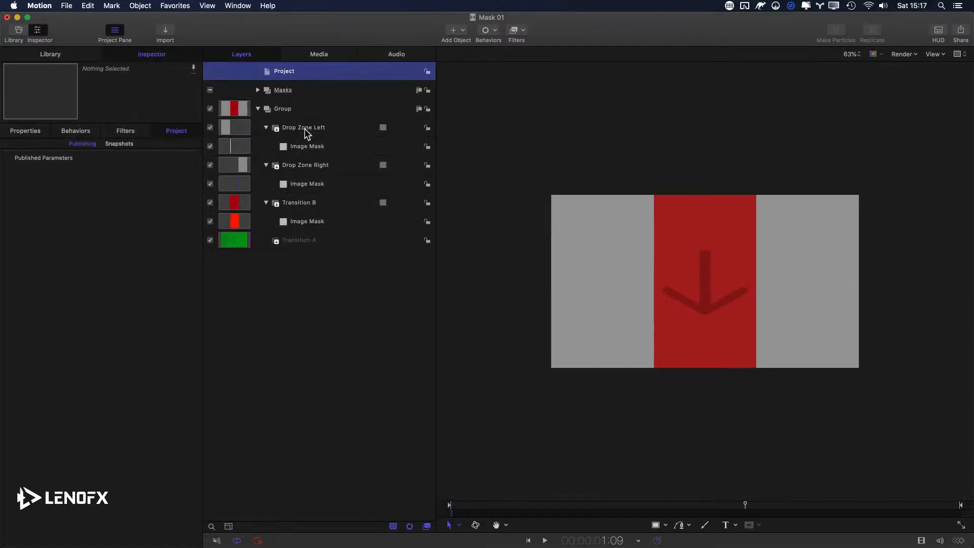
{"action": "double_click", "coordinate": [307, 128]}
{"action": "type", "text": "DZ"}
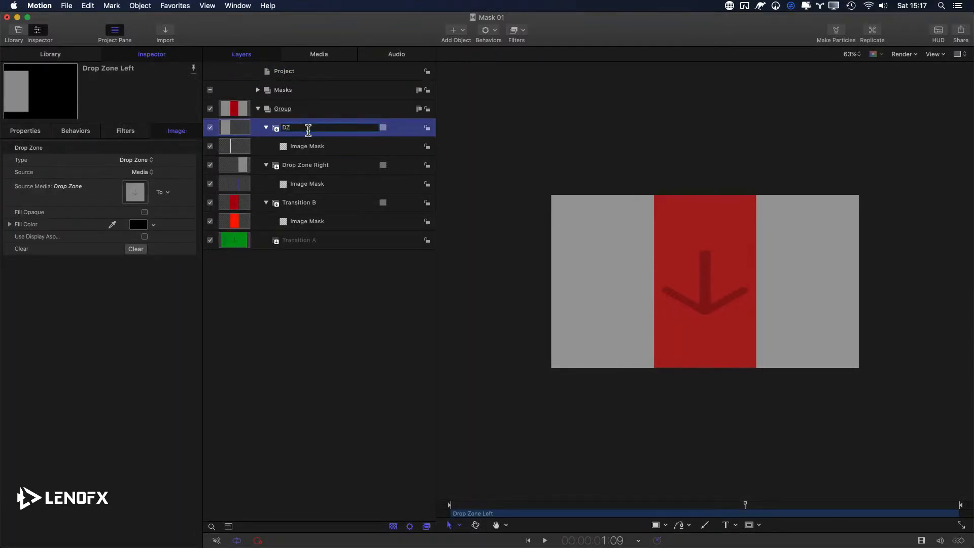
{"action": "type", "text": " Lweft"}
{"action": "key", "text": "Return"}
{"action": "double_click", "coordinate": [308, 131]}
{"action": "key", "text": "Left"}
{"action": "type", "text": "0"}
{"action": "key", "text": "Delete"}
{"action": "key", "text": "Return"}
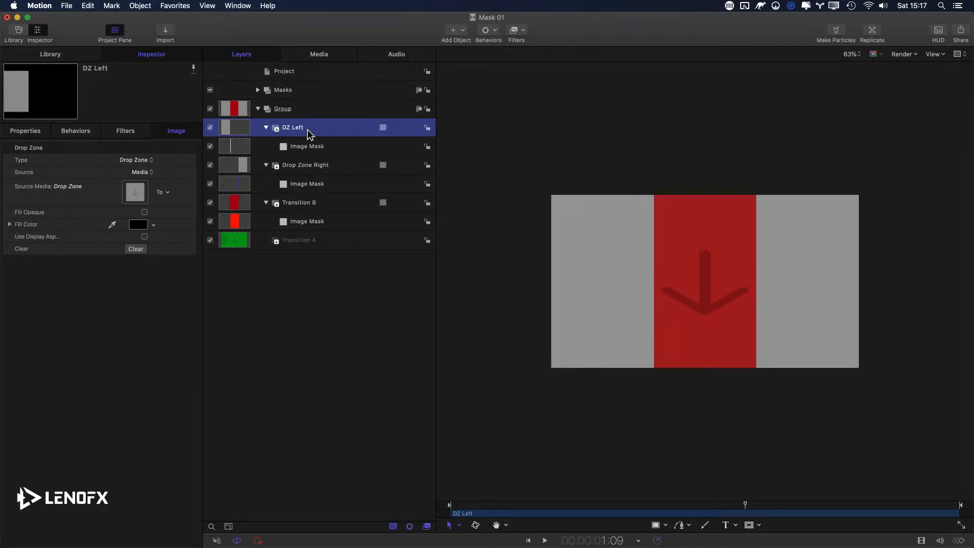
Rename the Drop Zone Right layer as DZ Right.
{"action": "key", "text": "Down"}
{"action": "key", "text": "Down"}
{"action": "key", "text": "Down"}
{"action": "key", "text": "Up"}
{"action": "key", "text": "Return"}
{"action": "type", "text": "D"}
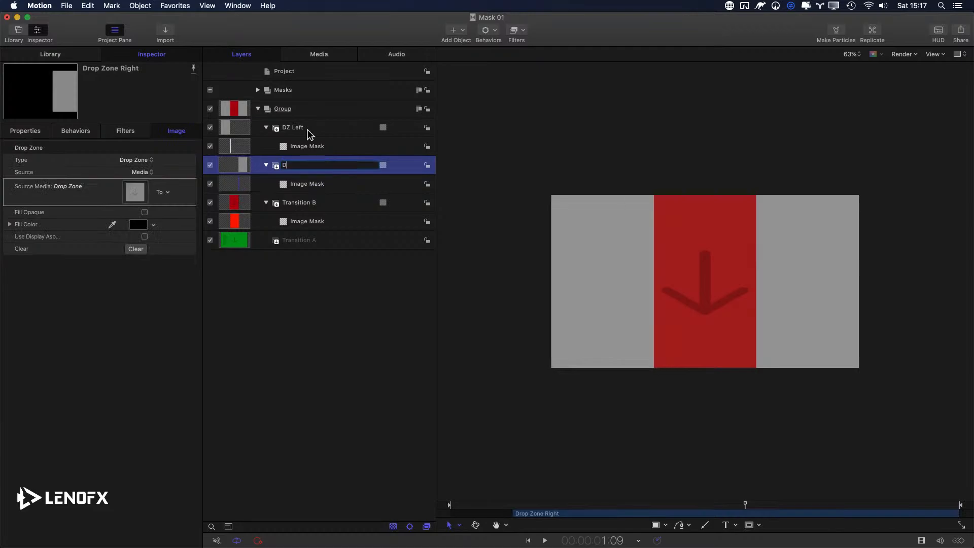
{"action": "type", "text": "Z Right"}
{"action": "key", "text": "Return"}
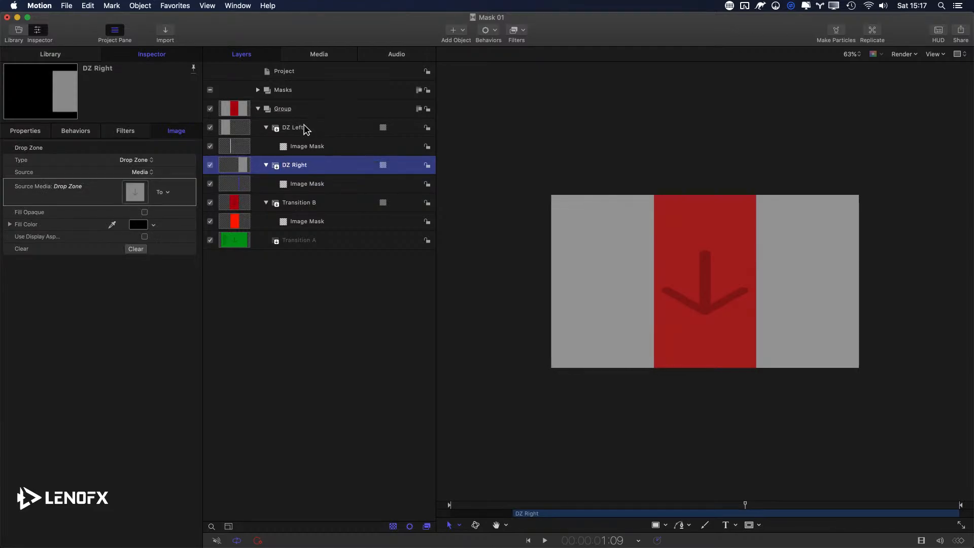
Publish the Source Media parameter of DZ Left.
{"action": "left_click", "coordinate": [306, 129]}
{"action": "right_click", "coordinate": [191, 192]}
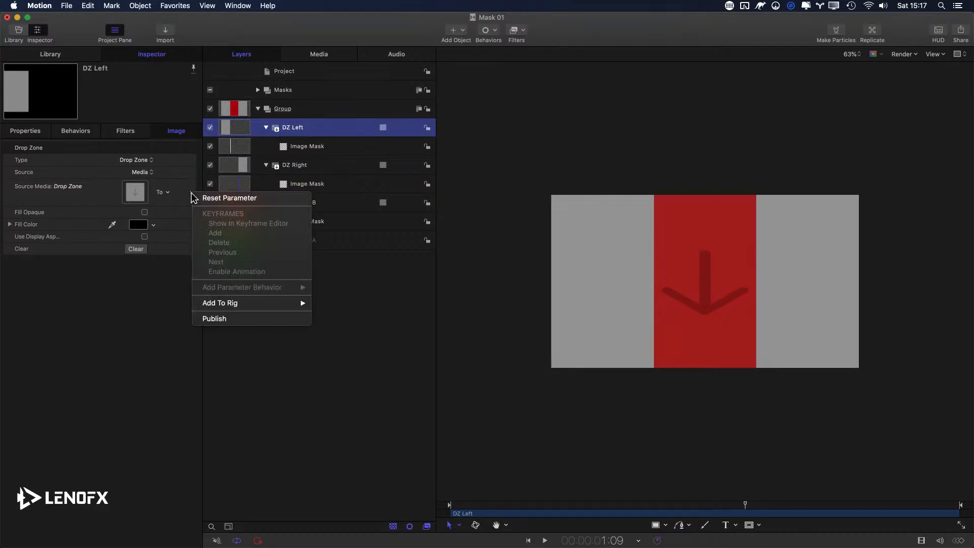
{"action": "left_click", "coordinate": [225, 318]}
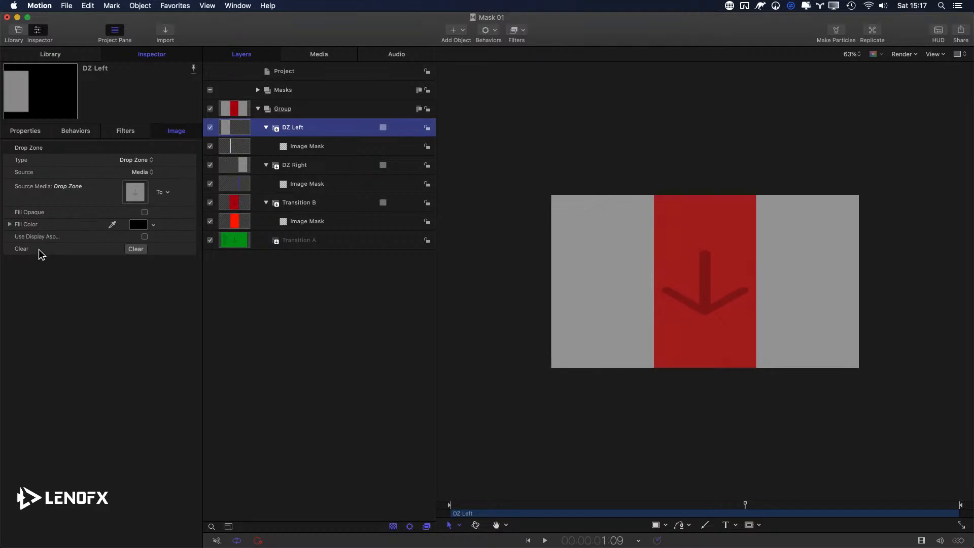
{"action": "left_click", "coordinate": [291, 168]}
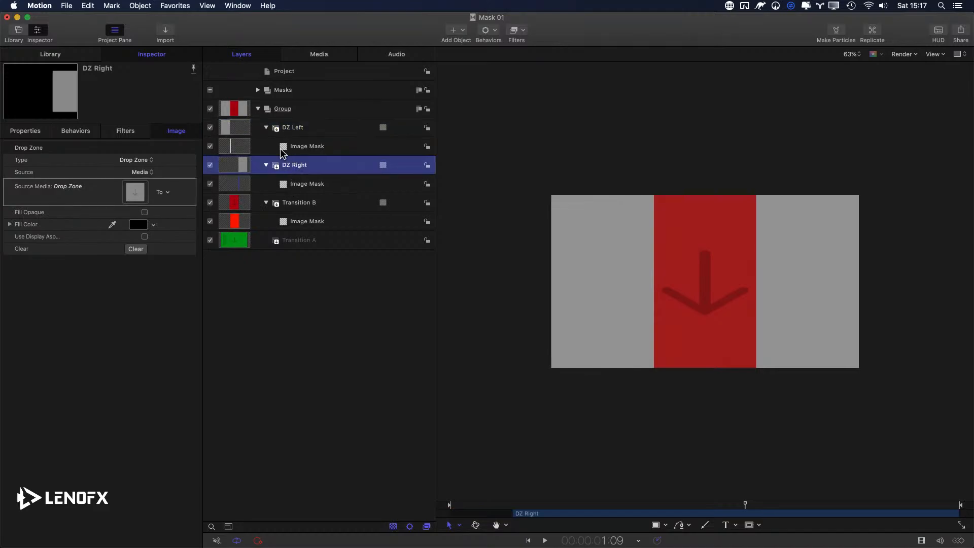
{"action": "left_click", "coordinate": [280, 131]}
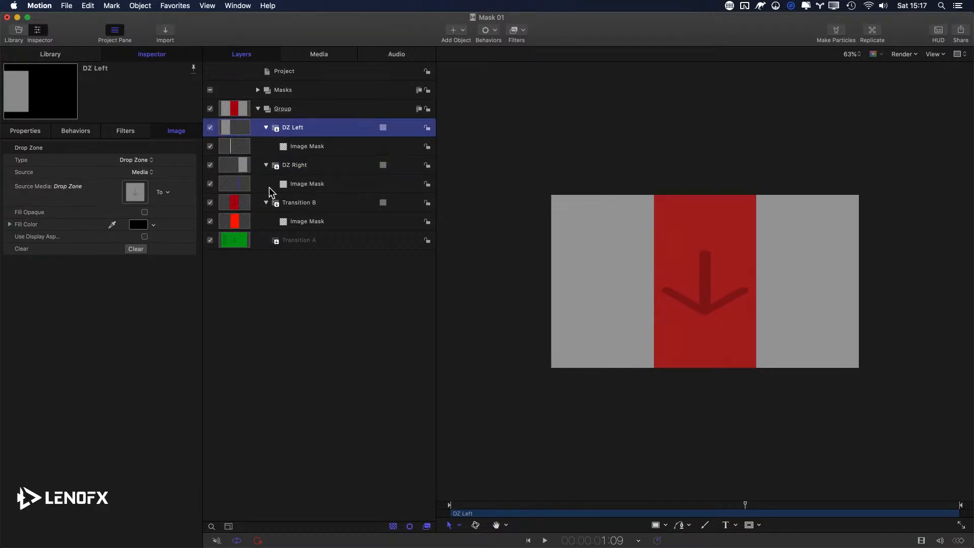
{"action": "left_click", "coordinate": [145, 174]}
{"action": "left_click", "coordinate": [103, 179]}
{"action": "left_click", "coordinate": [165, 197]}
{"action": "left_click", "coordinate": [227, 214]}
{"action": "key", "text": "super+z"}
Switch to Finder and place the woman-in-white-blazer photo from Downloads > Pexels > Photos into the DZ Left drop zone.
{"action": "key", "text": "super+Tab"}
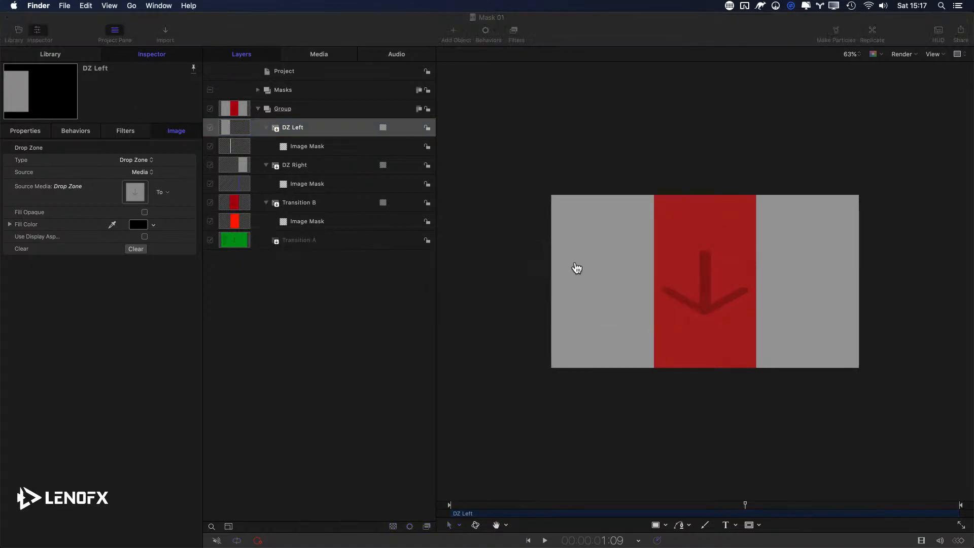
{"action": "key", "text": "super+n"}
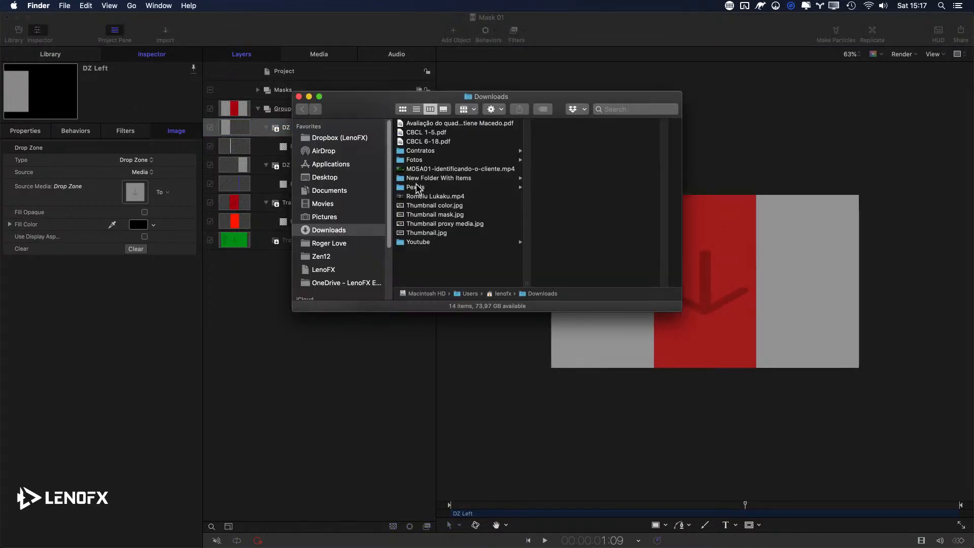
{"action": "left_click", "coordinate": [417, 189]}
{"action": "left_click", "coordinate": [599, 142]}
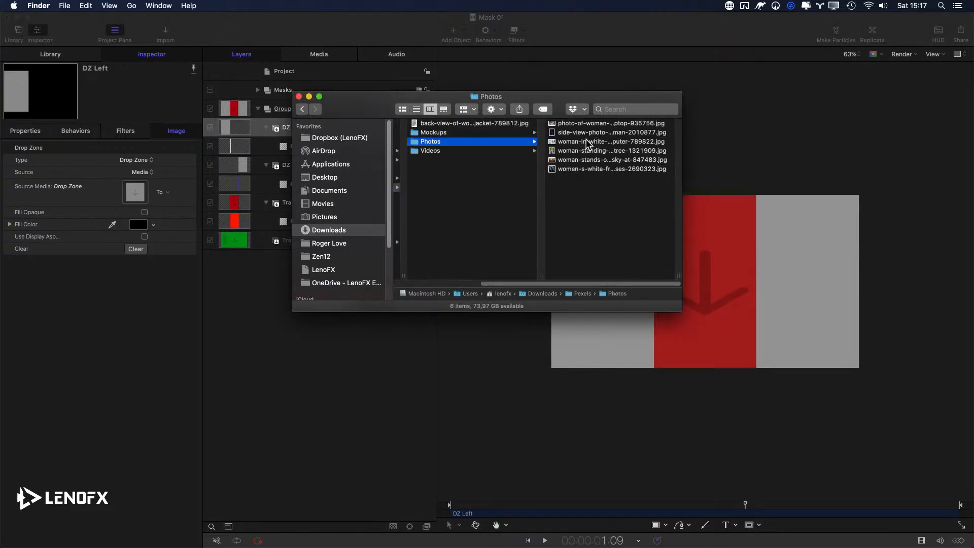
{"action": "left_click_drag", "start_coordinate": [588, 144], "coordinate": [282, 128]}
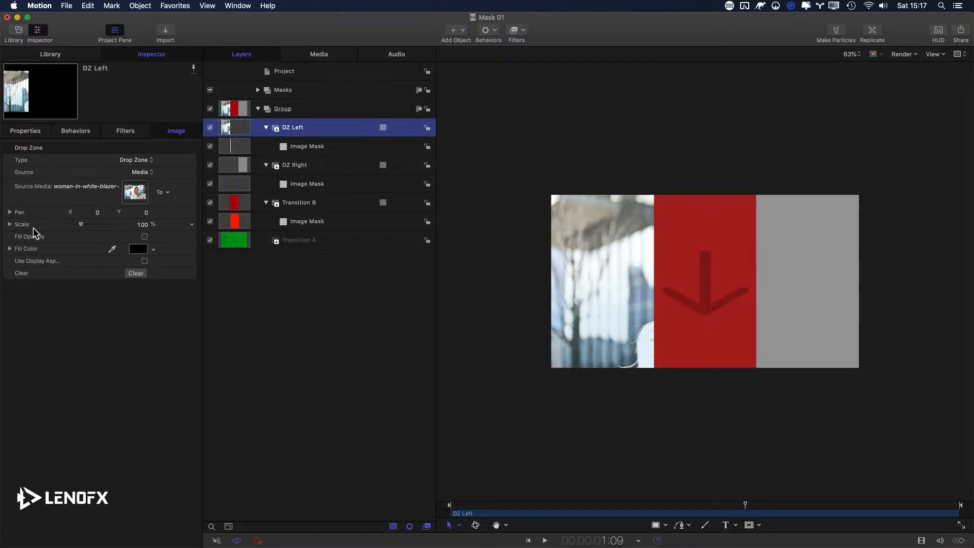
Place the woman-stands-on-mountain photo from the Finder Photos folder into the DZ Right drop zone.
{"action": "key", "text": "super+Tab"}
{"action": "left_click", "coordinate": [563, 159]}
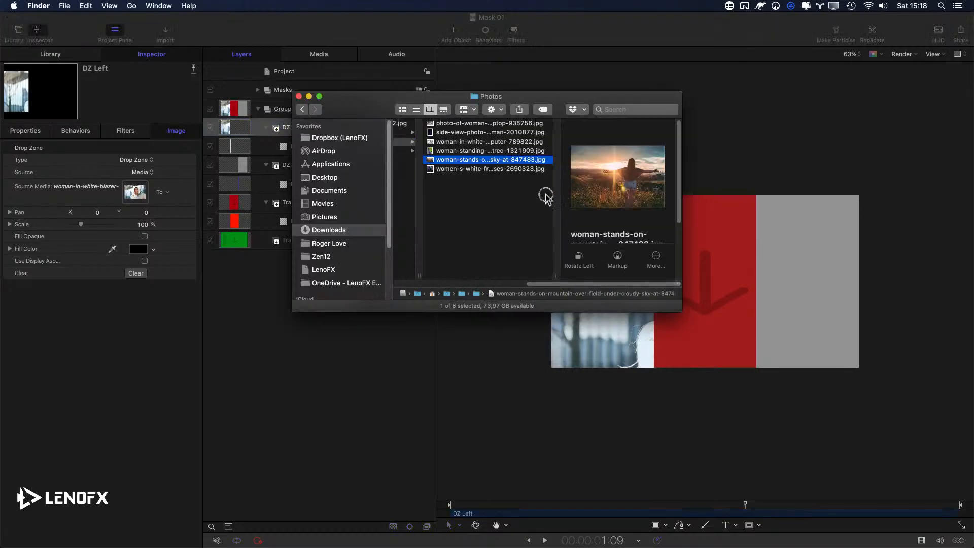
{"action": "left_click_drag", "start_coordinate": [492, 160], "coordinate": [297, 173]}
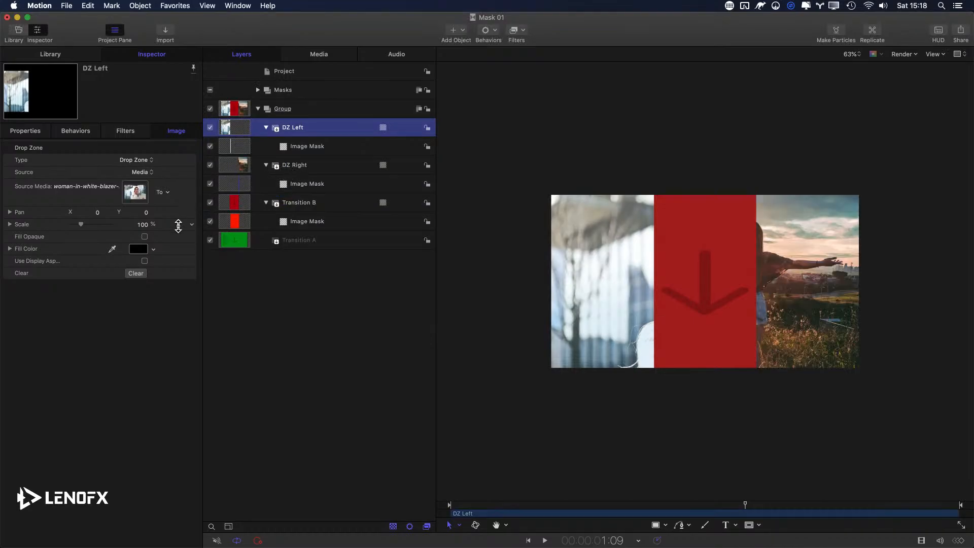
Publish the Pan and Scale parameters of DZ Left.
{"action": "left_click", "coordinate": [191, 212]}
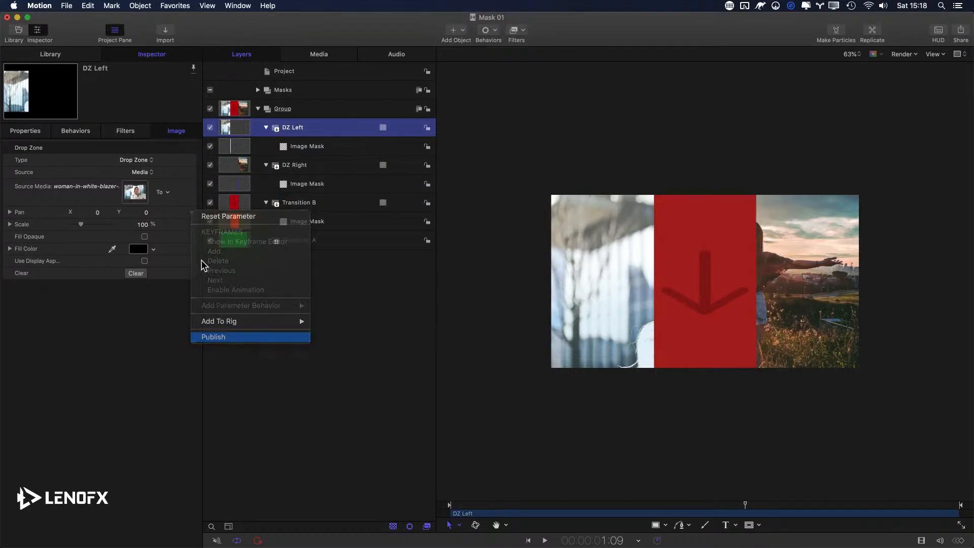
{"action": "left_click", "coordinate": [190, 224]}
{"action": "left_click", "coordinate": [192, 224]}
{"action": "left_click", "coordinate": [215, 350]}
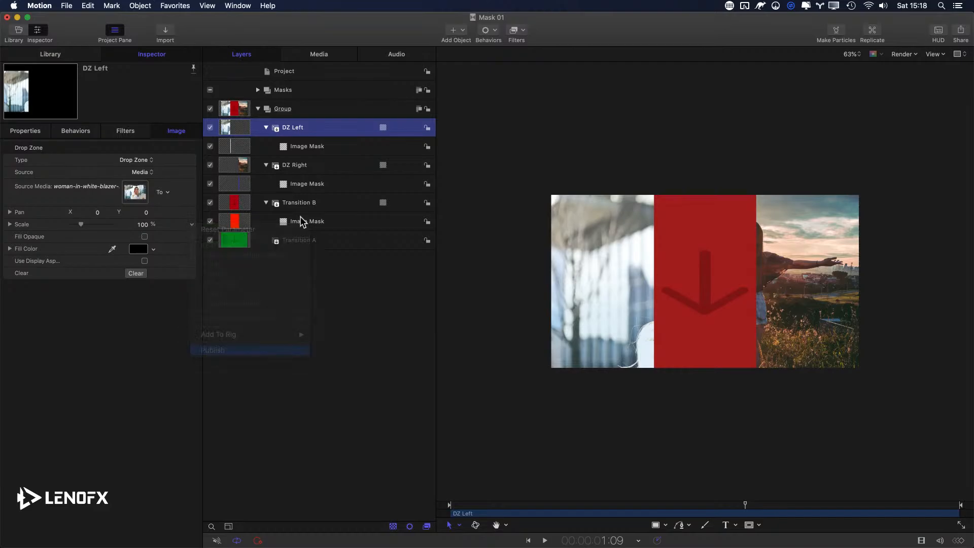
Publish the Source Media, Pan and Scale parameters of DZ Right.
{"action": "left_click", "coordinate": [304, 168]}
{"action": "left_click", "coordinate": [191, 193]}
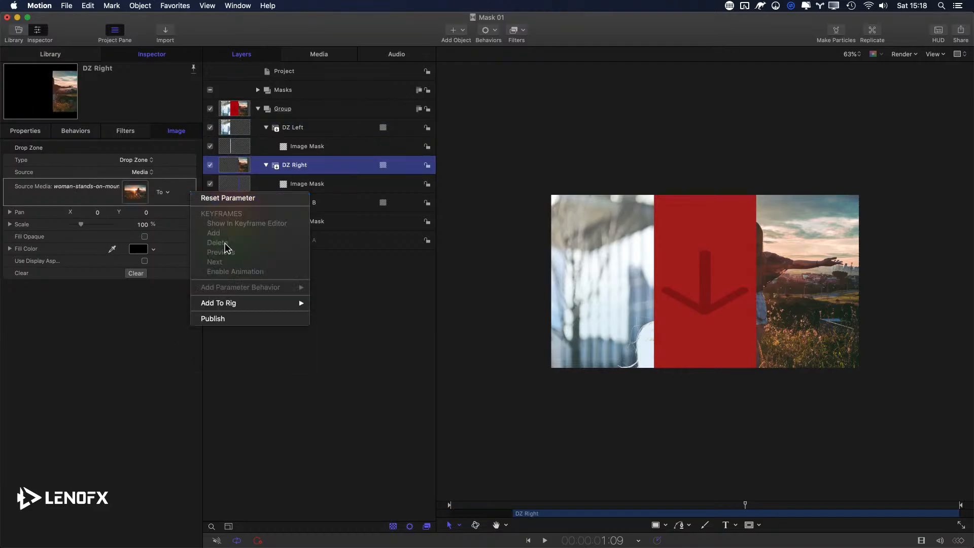
{"action": "left_click", "coordinate": [218, 323]}
{"action": "left_click", "coordinate": [191, 212]}
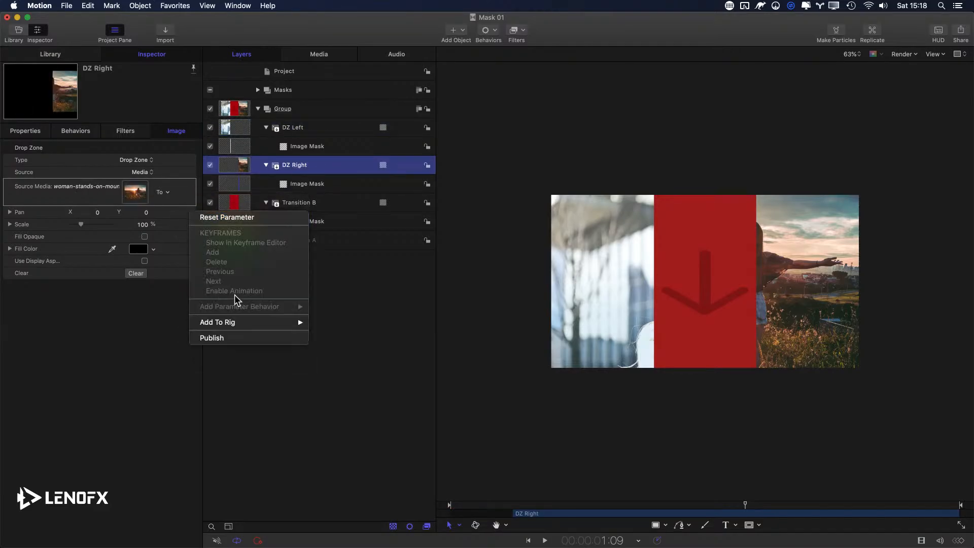
{"action": "left_click", "coordinate": [223, 338]}
{"action": "left_click", "coordinate": [192, 224]}
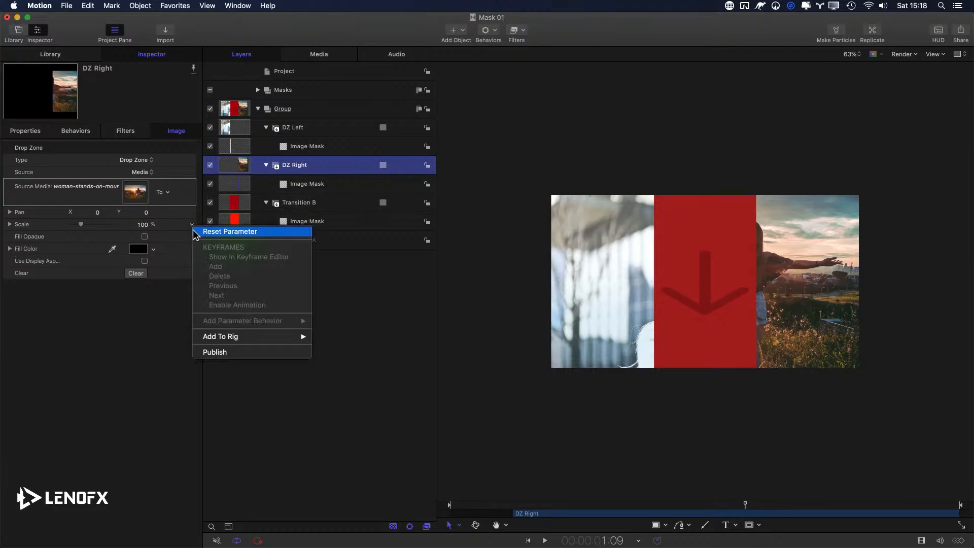
{"action": "left_click", "coordinate": [217, 351]}
Show the Project's published parameters and save the project without copying the external media.
{"action": "left_click", "coordinate": [303, 76]}
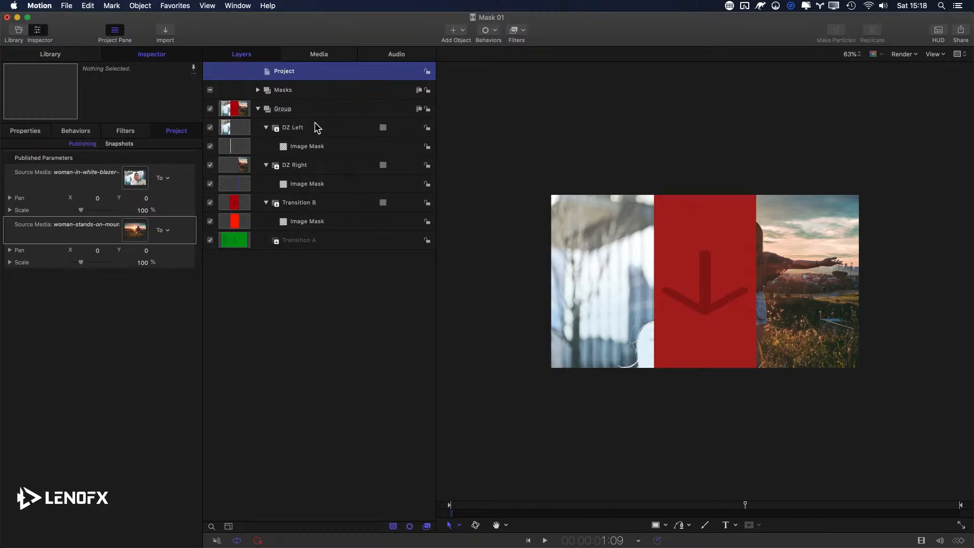
{"action": "key", "text": "super+s"}
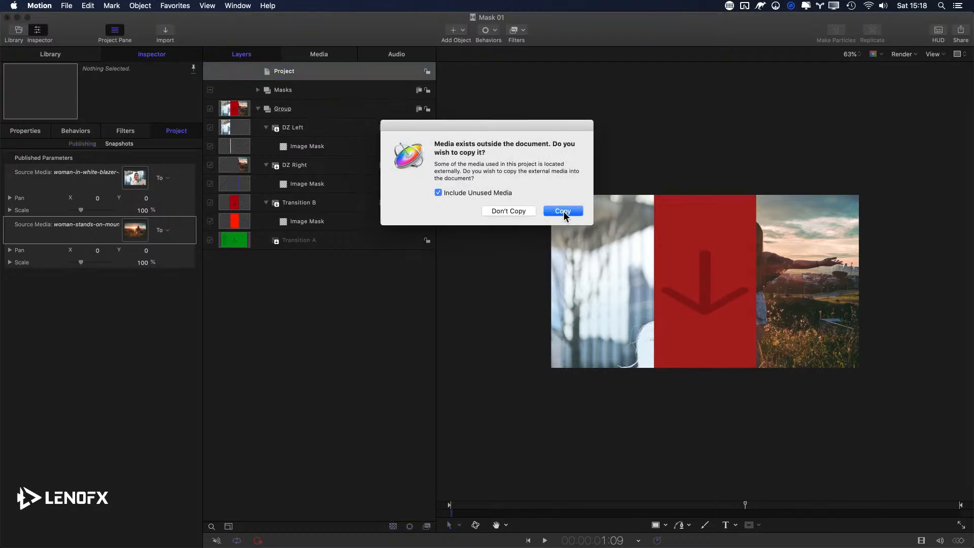
{"action": "left_click", "coordinate": [517, 212]}
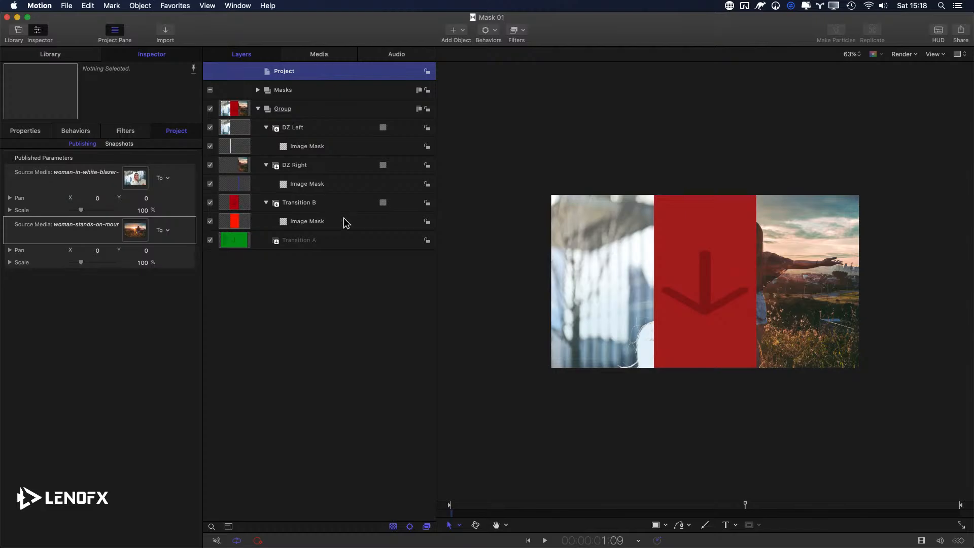
Switch to Final Cut Pro, restoring its minimized Untitled Project window, and move the timeline playhead to 16:16.
{"action": "key", "text": "super+Tab"}
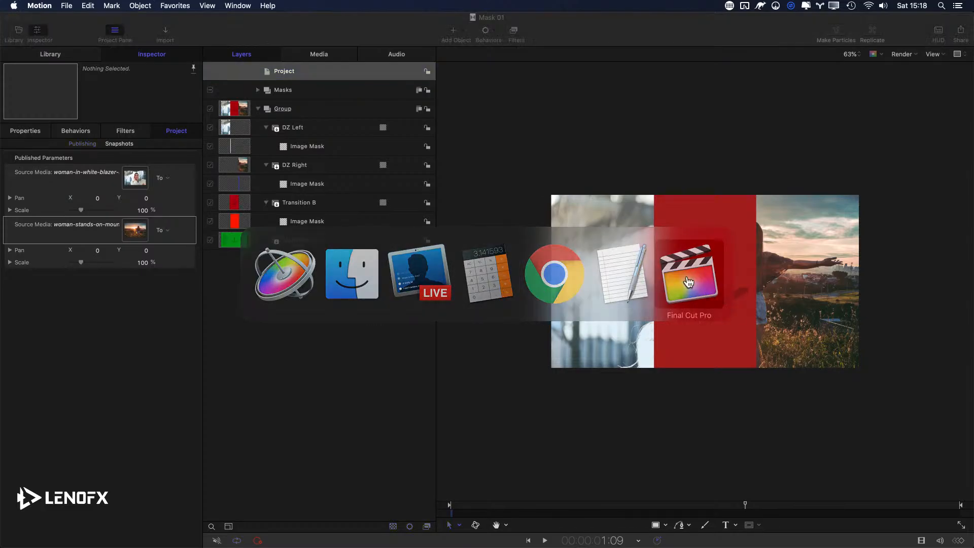
{"action": "left_click", "coordinate": [689, 283]}
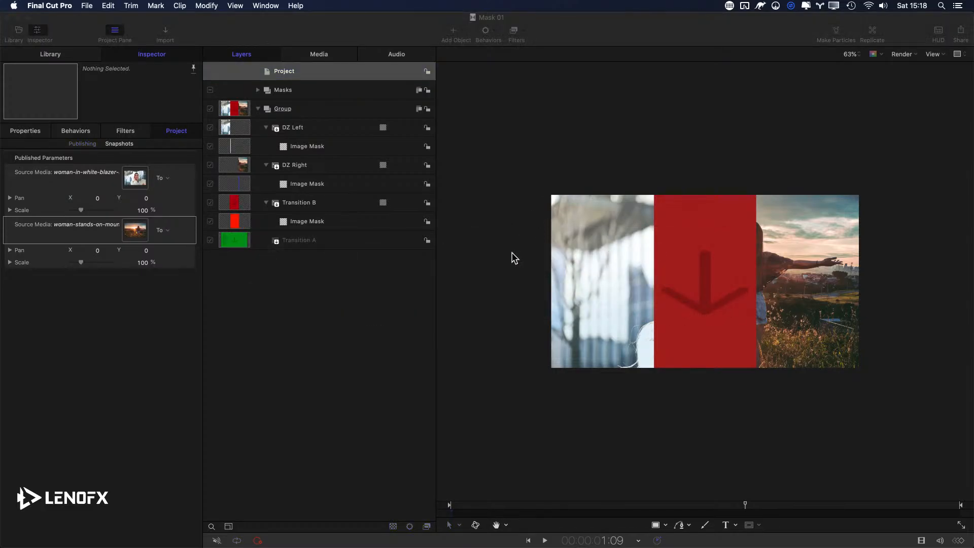
{"action": "mouse_move", "coordinate": [502, 547]}
{"action": "left_click", "coordinate": [706, 533]}
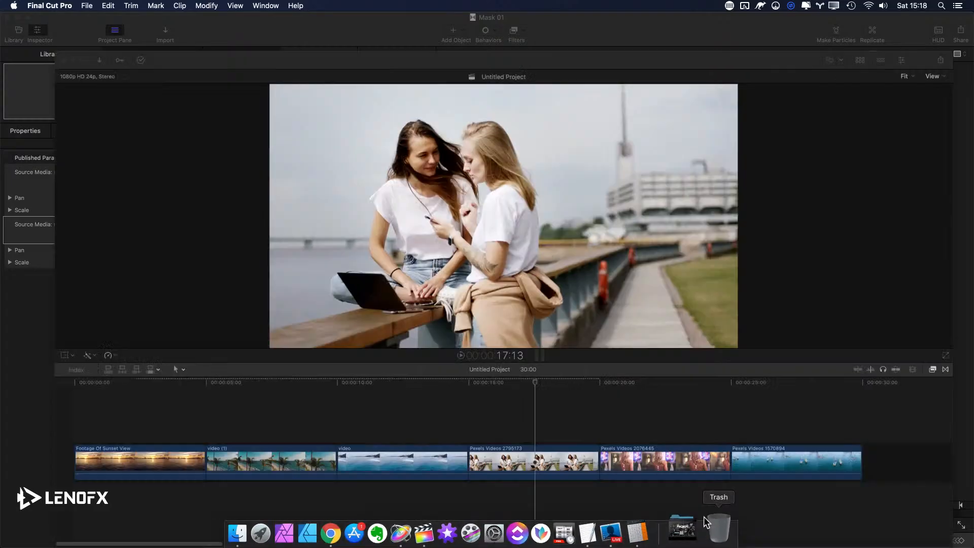
{"action": "left_click", "coordinate": [497, 419]}
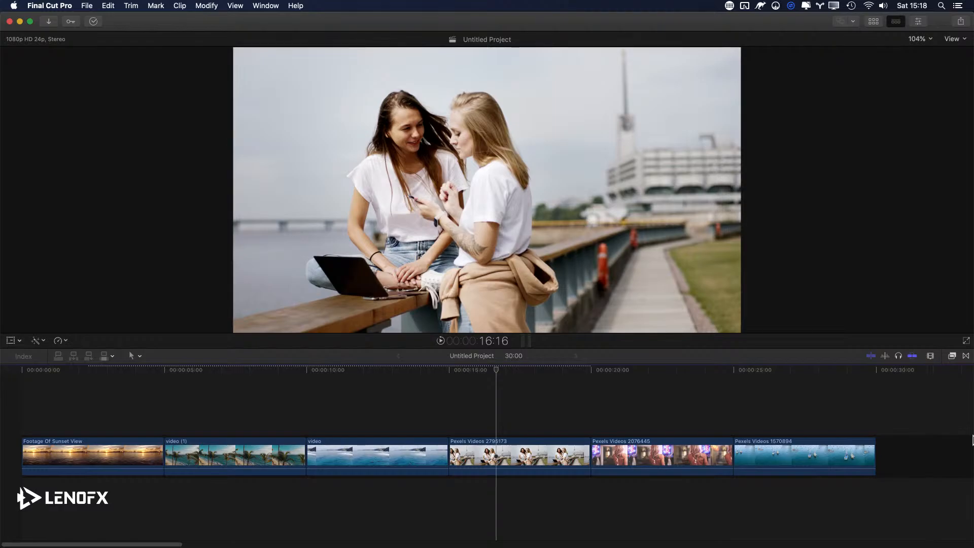
Apply the Mask 01 transition from the LenoFX Live category at the cut between the video and Pexels Videos 2795173 clips.
{"action": "left_click", "coordinate": [966, 356]}
{"action": "scroll", "coordinate": [802, 462], "scroll_direction": "down", "scroll_amount": 5}
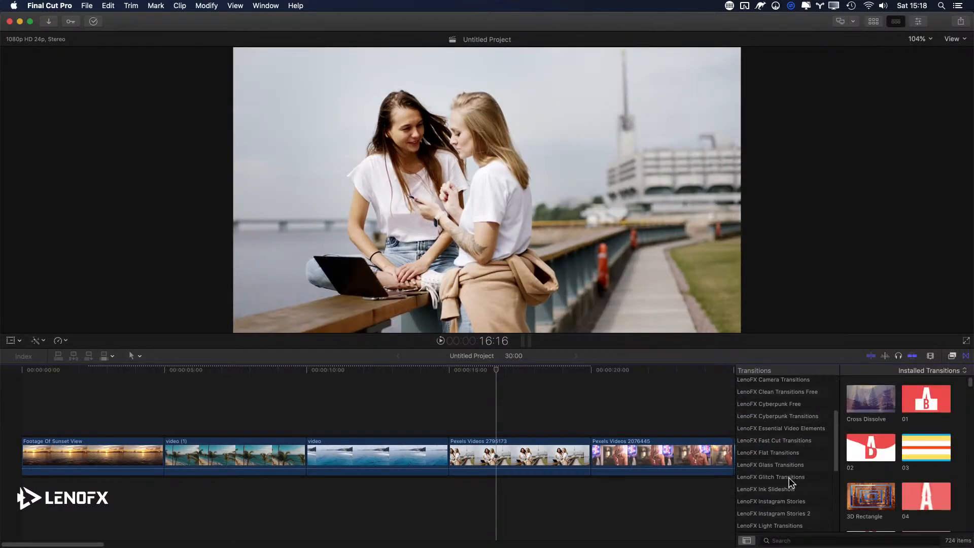
{"action": "scroll", "coordinate": [790, 482], "scroll_direction": "down", "scroll_amount": 1}
{"action": "scroll", "coordinate": [777, 482], "scroll_direction": "down", "scroll_amount": 4}
{"action": "left_click", "coordinate": [772, 488]}
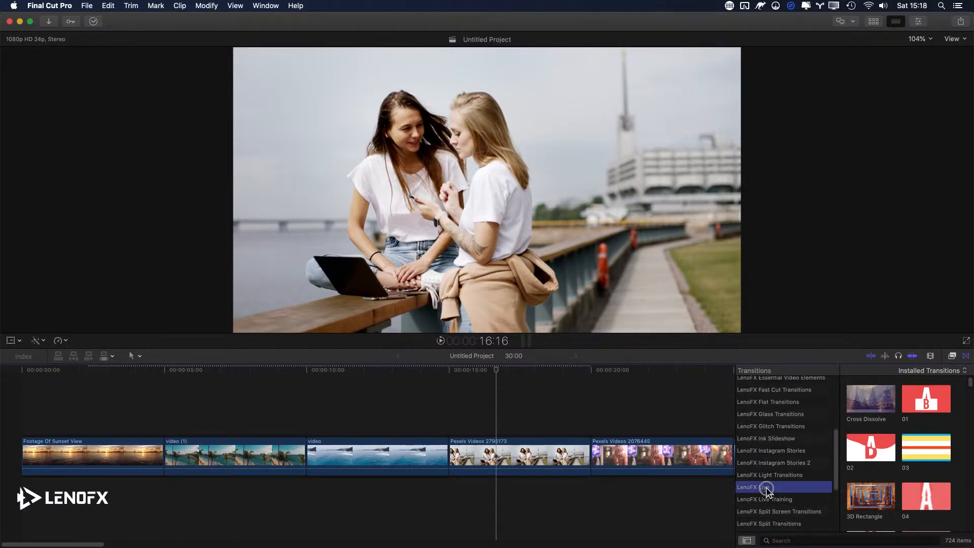
{"action": "left_click_drag", "start_coordinate": [871, 415], "coordinate": [459, 437]}
Park the playhead at 15:00 inside the applied transition and scrub Mask 01 from 1:09 toward its end in Motion.
{"action": "left_click", "coordinate": [449, 371]}
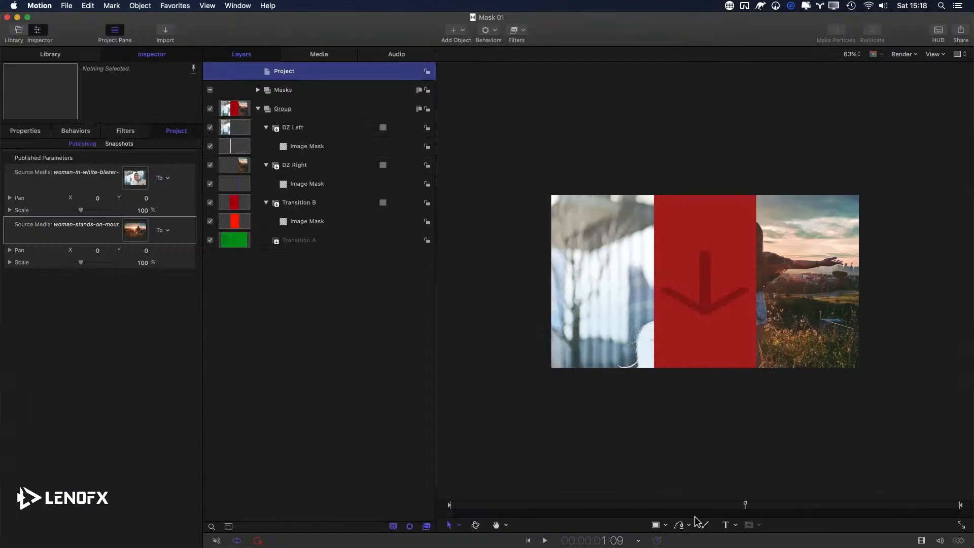
{"action": "left_click_drag", "start_coordinate": [747, 506], "coordinate": [953, 507]}
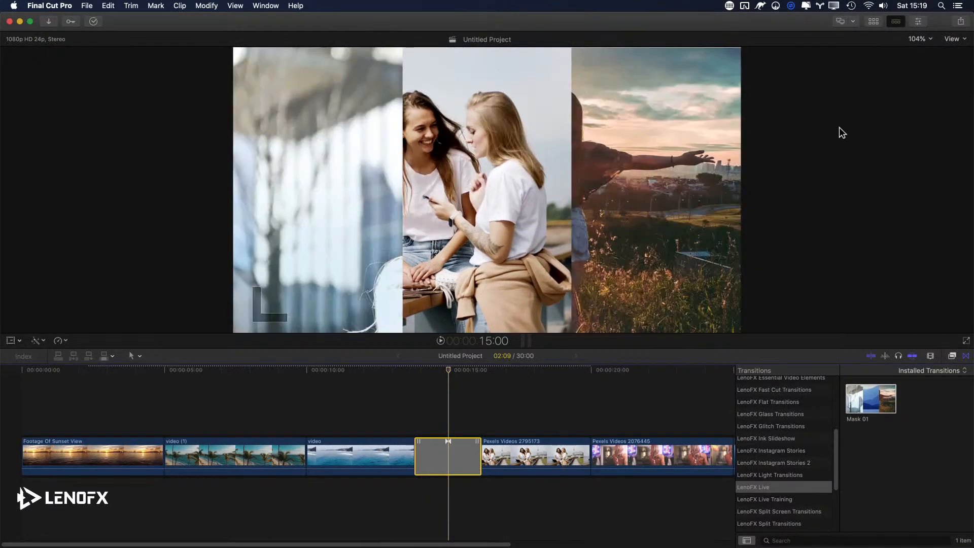
Fill Mask 01's DZ Left with Footage Of Sunset View, Pan X -65,3, and its DZ Right with video (1), Pan X 82,3.
{"action": "left_click", "coordinate": [918, 21]}
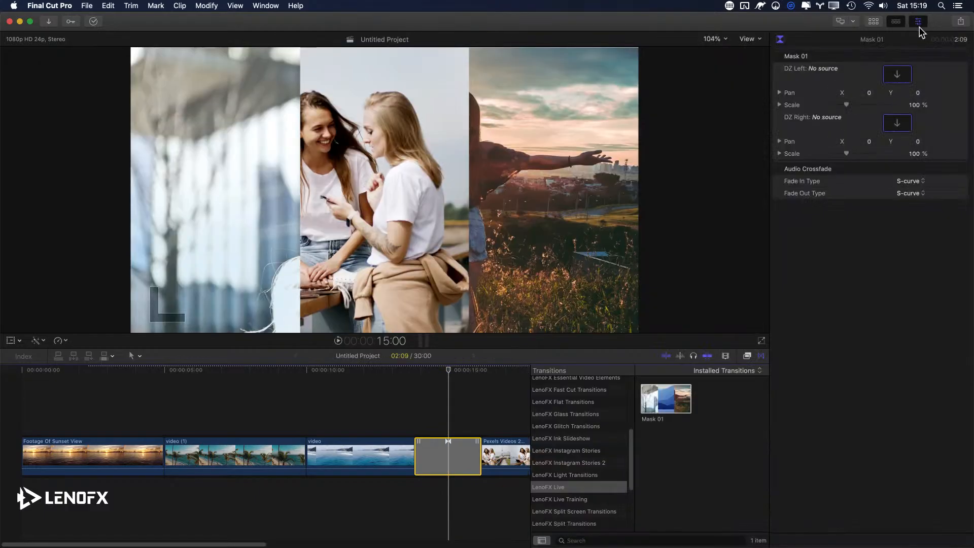
{"action": "left_click", "coordinate": [905, 75]}
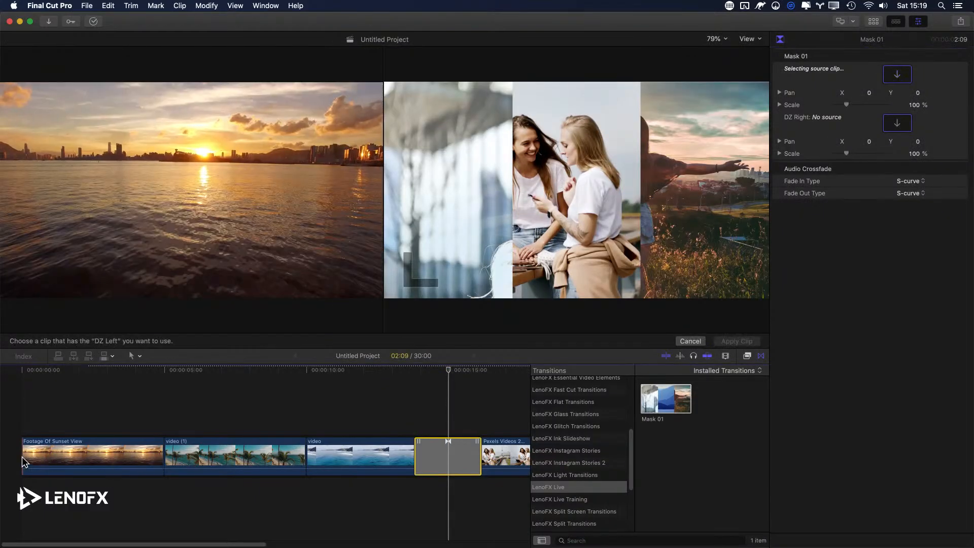
{"action": "left_click", "coordinate": [26, 459]}
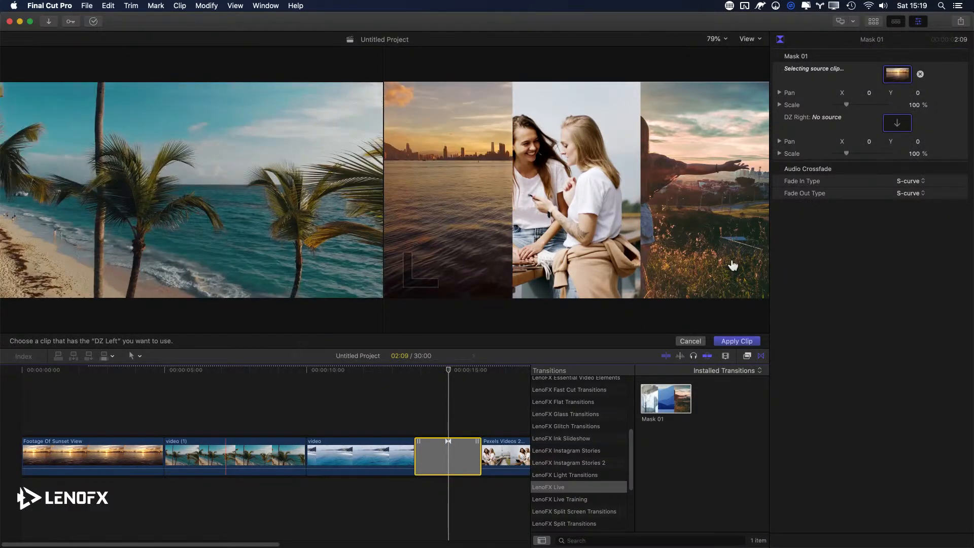
{"action": "left_click", "coordinate": [909, 126]}
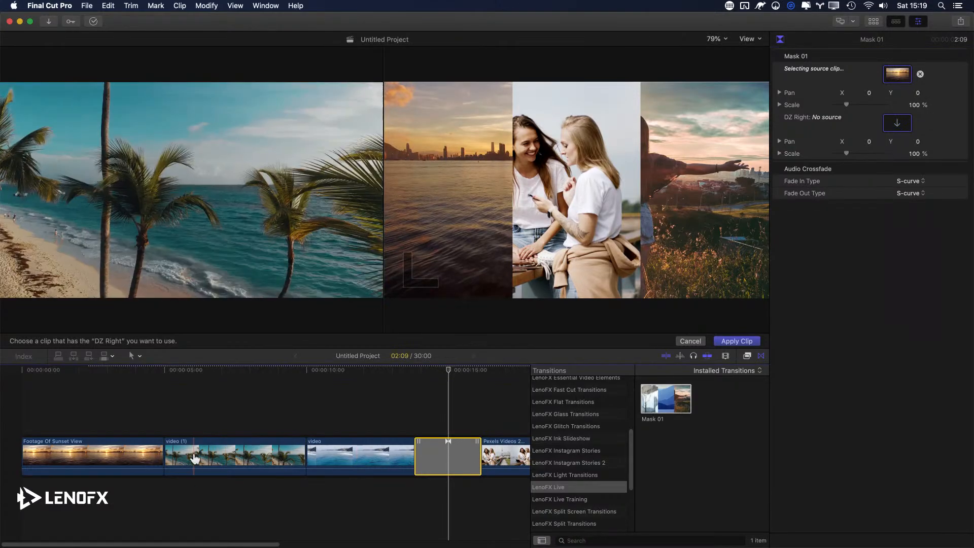
{"action": "left_click", "coordinate": [195, 459]}
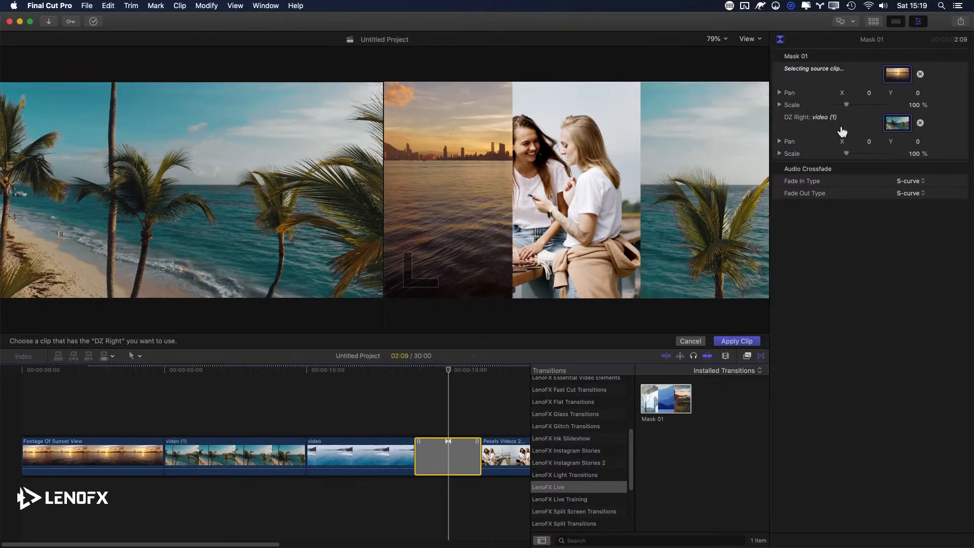
{"action": "left_click", "coordinate": [731, 341]}
{"action": "left_click_drag", "start_coordinate": [870, 92], "coordinate": [869, 93]}
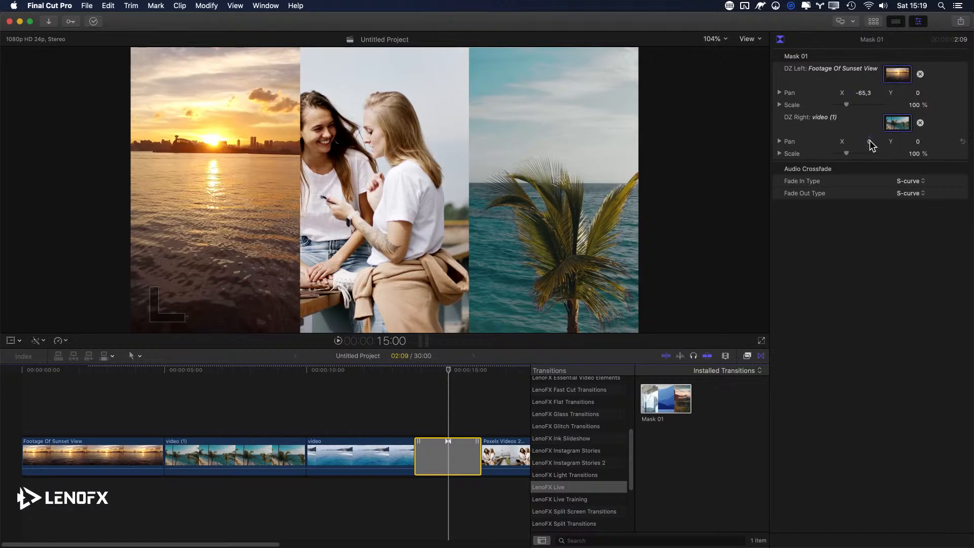
{"action": "left_click_drag", "start_coordinate": [871, 142], "coordinate": [869, 142]}
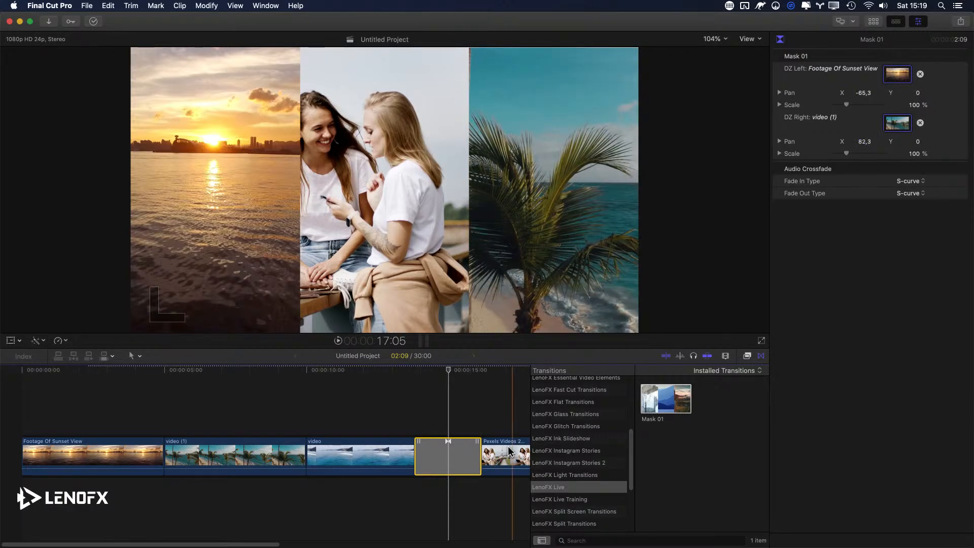
Render the Mask 01 transition together with its adjacent video and Pexels Videos 2795173 clips, and hide the inspector.
{"action": "left_click_drag", "start_coordinate": [400, 410], "coordinate": [502, 464]}
{"action": "left_click", "coordinate": [206, 6]}
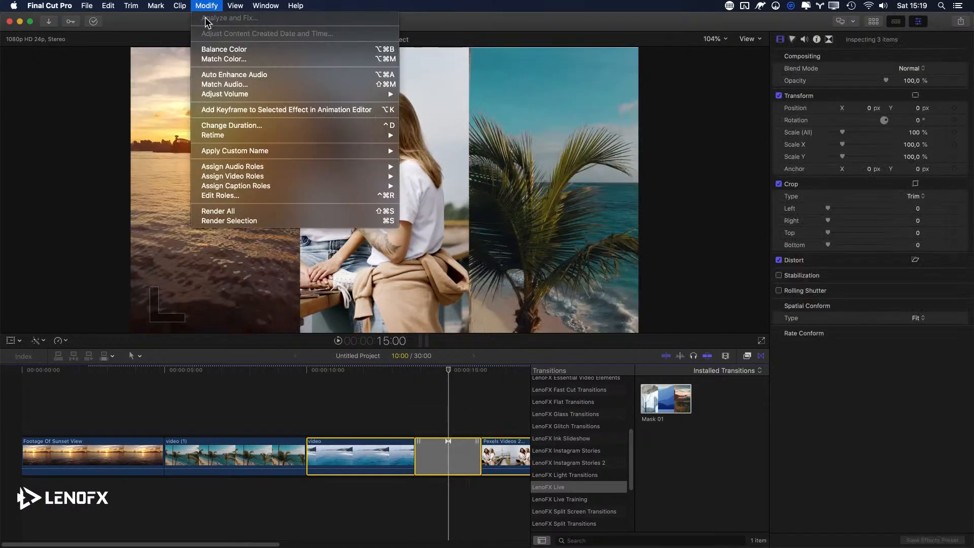
{"action": "left_click", "coordinate": [241, 221]}
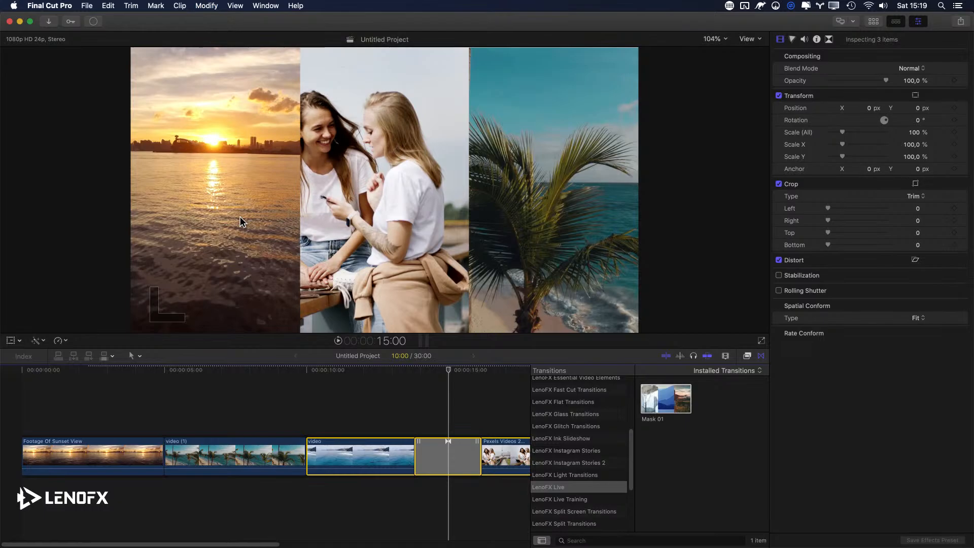
{"action": "key", "text": "super+4"}
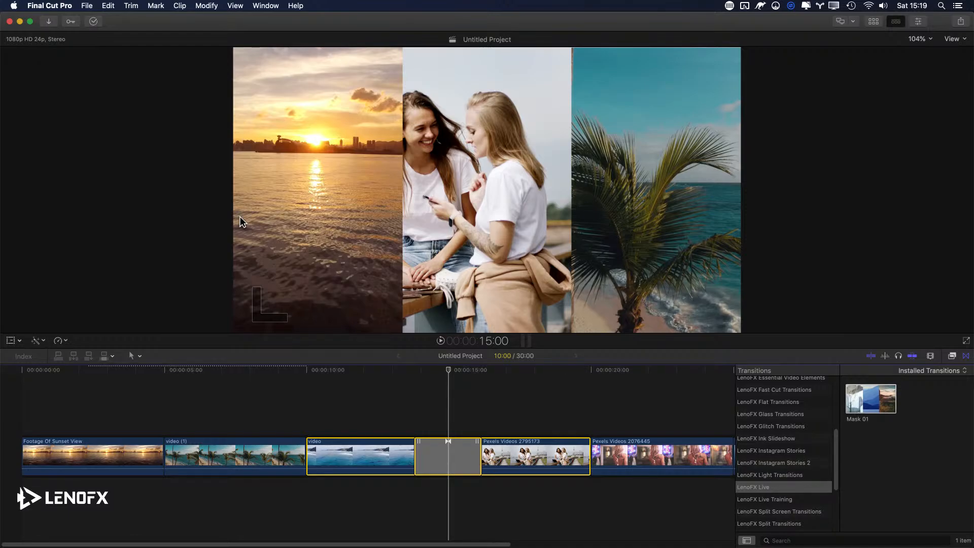
Play back the rendered Mask 01 transition and park the playhead inside it for review.
{"action": "key", "text": "space"}
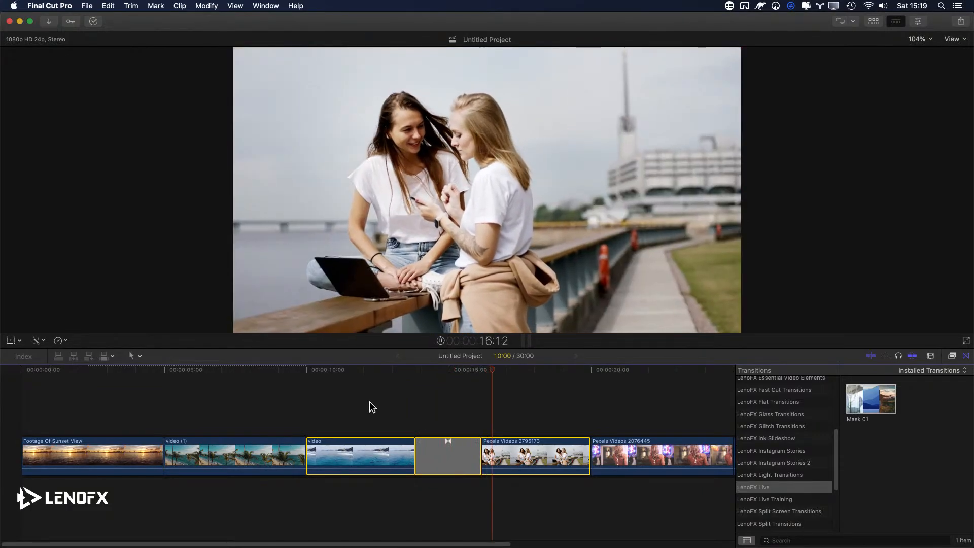
{"action": "left_click", "coordinate": [439, 446]}
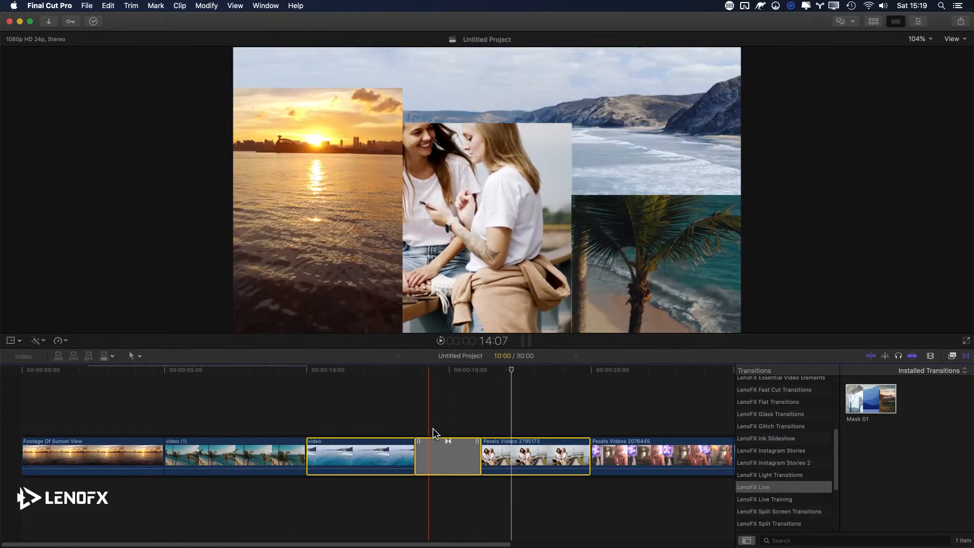
{"action": "key", "text": "space"}
{"action": "left_click", "coordinate": [448, 420]}
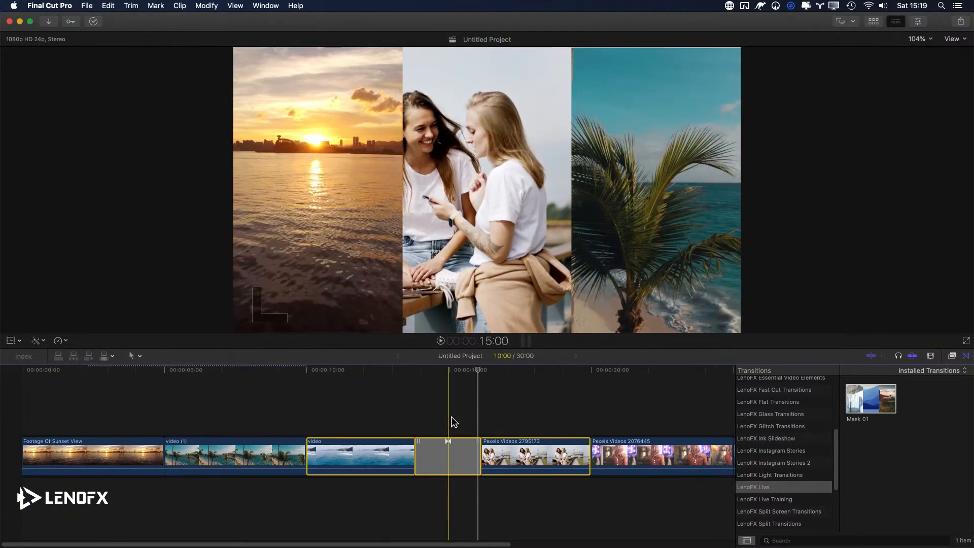
Switch to Motion, show the Mask 01 timeline and make its pane slightly shorter to enlarge the canvas area.
{"action": "key", "text": "super+Tab"}
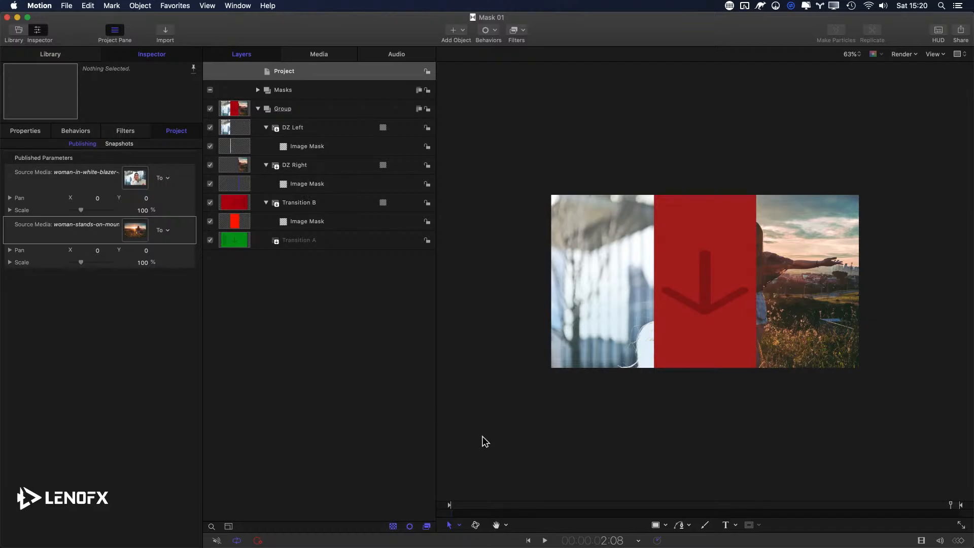
{"action": "key", "text": "super+7"}
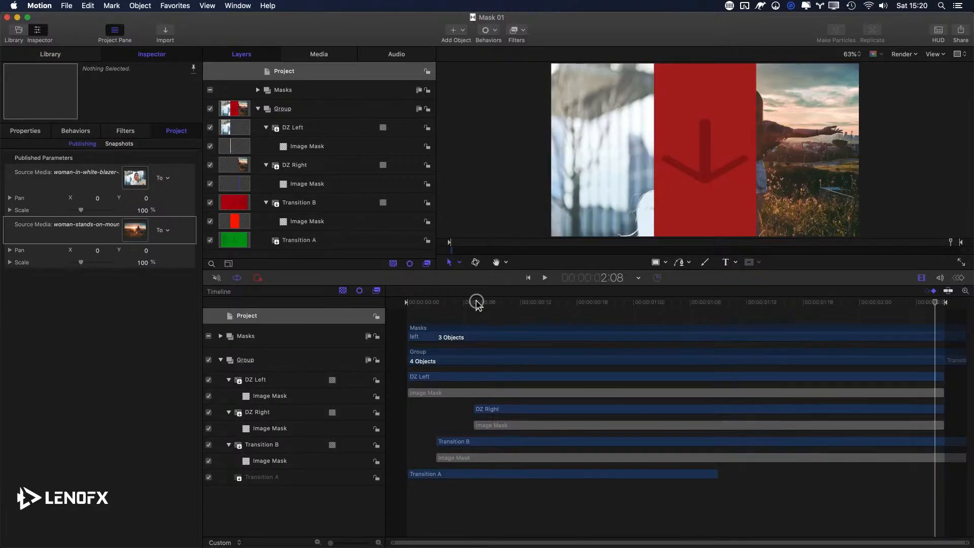
{"action": "left_click_drag", "start_coordinate": [477, 303], "coordinate": [969, 364]}
{"action": "left_click_drag", "start_coordinate": [570, 285], "coordinate": [568, 302]}
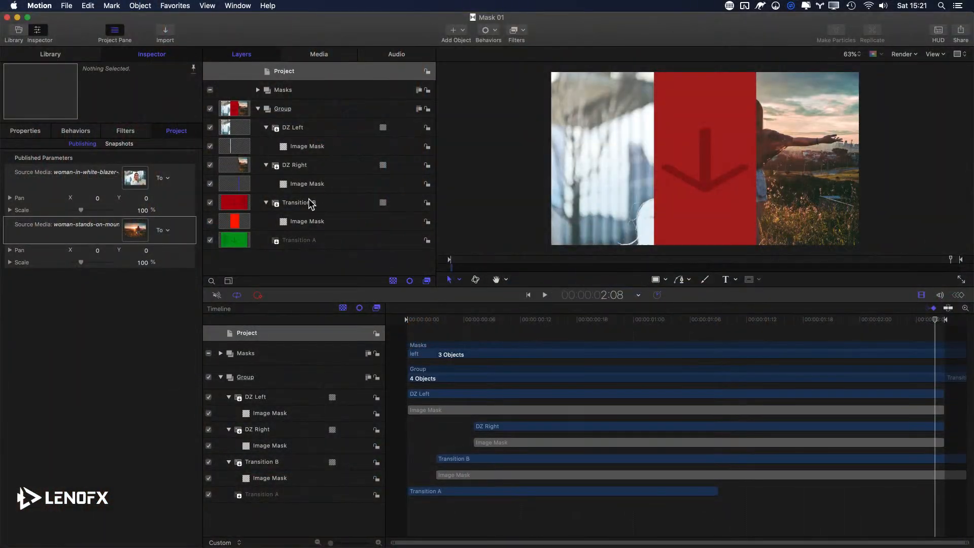
Move the Transition B layer above DZ Left in the Group.
{"action": "left_click", "coordinate": [311, 205]}
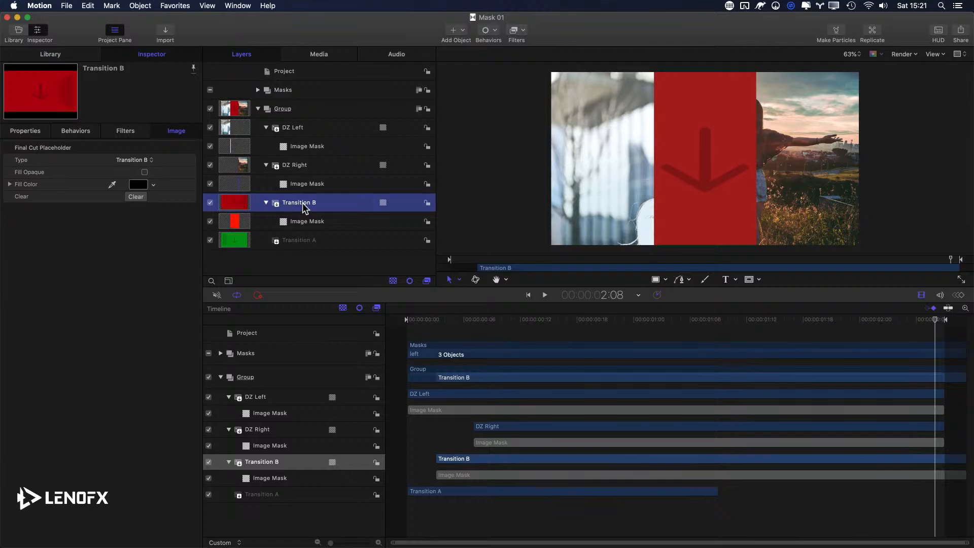
{"action": "left_click", "coordinate": [291, 166]}
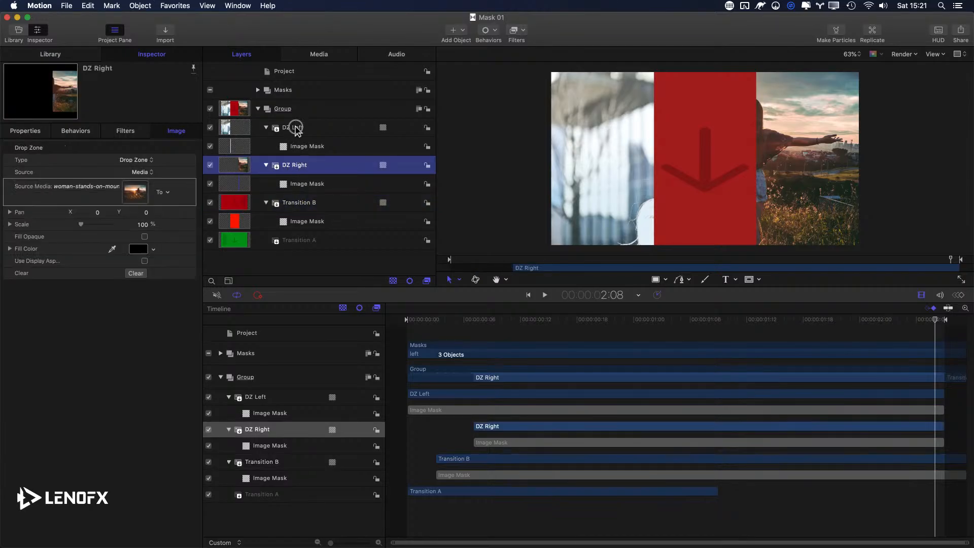
{"action": "left_click", "coordinate": [296, 128]}
{"action": "left_click", "coordinate": [298, 167]}
{"action": "left_click", "coordinate": [303, 206]}
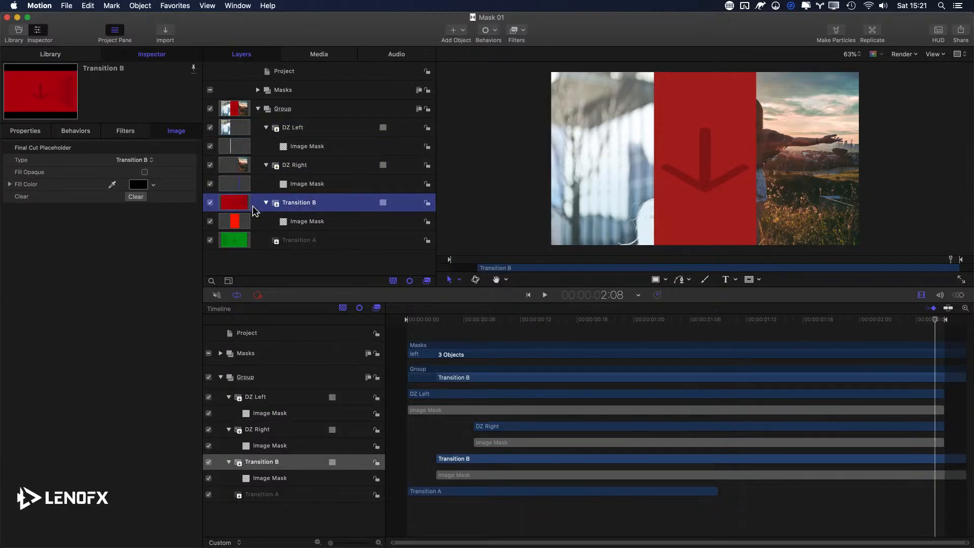
{"action": "left_click_drag", "start_coordinate": [297, 203], "coordinate": [298, 123]}
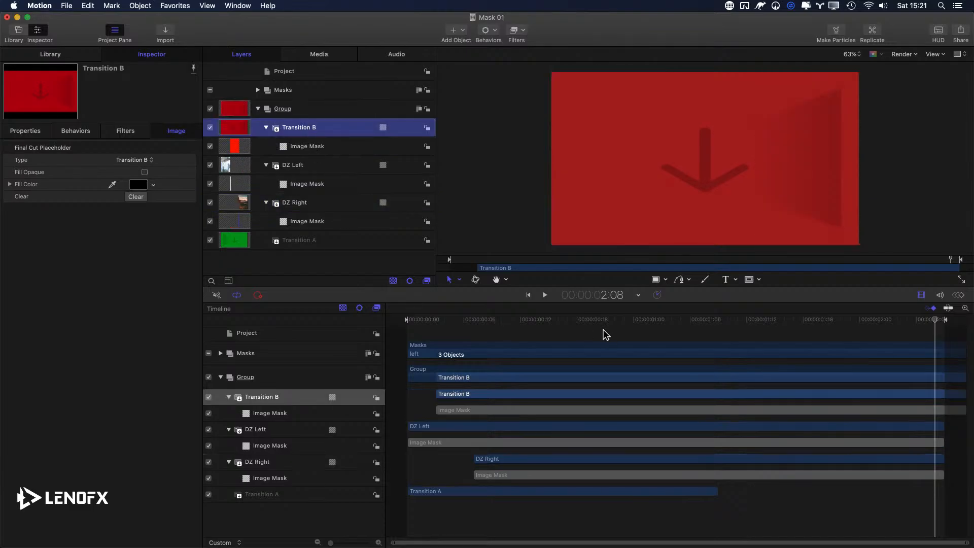
Preview the reordered transition from the start and save the project, copying the external media into the document.
{"action": "key", "text": "Home"}
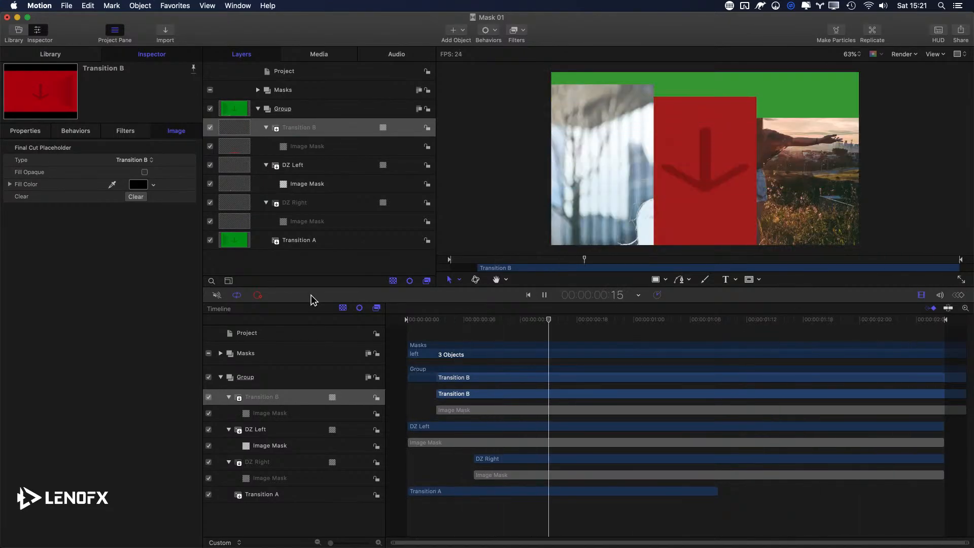
{"action": "key", "text": "space"}
{"action": "key", "text": "super+s"}
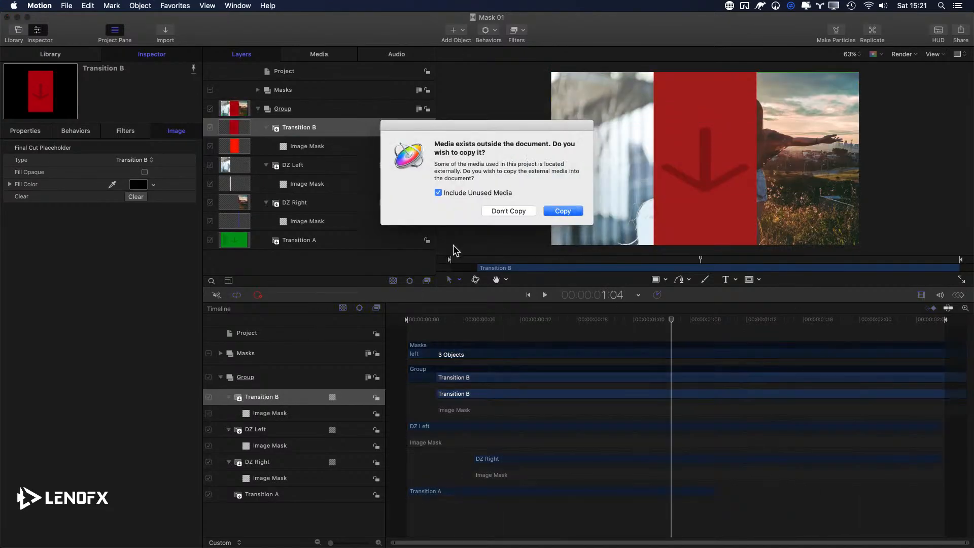
{"action": "left_click", "coordinate": [567, 205]}
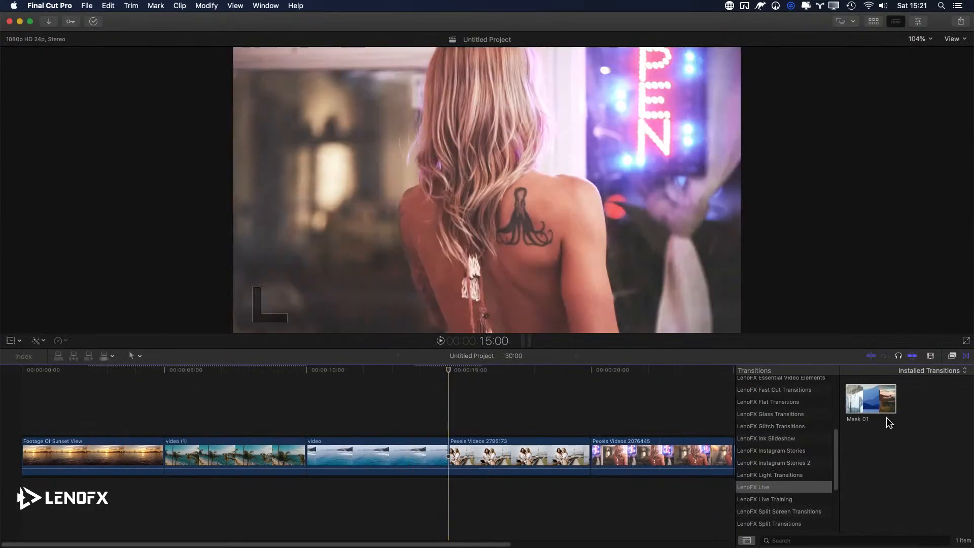
Switch to Final Cut Pro and reapply the Mask 01 transition at the cut between video and Pexels Videos 2795173.
{"action": "left_click_drag", "start_coordinate": [887, 412], "coordinate": [415, 443]}
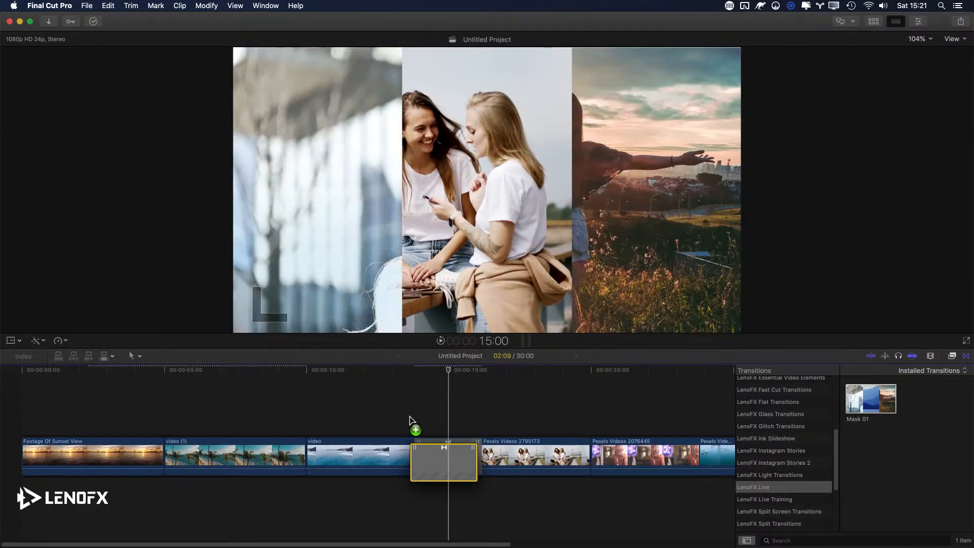
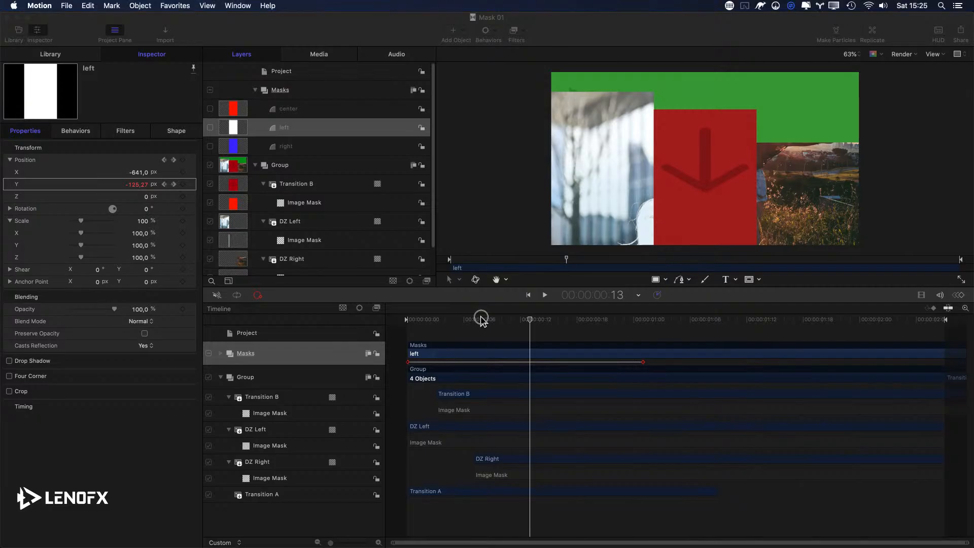
Hide Motion's timeline and add a Link behavior to Transition B's Position Y, using the center mask as its source object.
{"action": "key", "text": "super+7"}
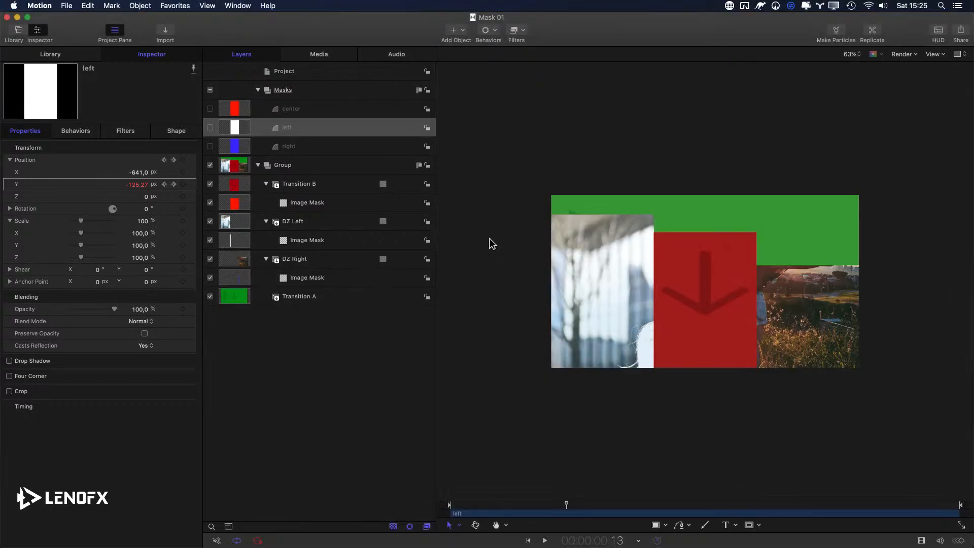
{"action": "left_click", "coordinate": [299, 259]}
{"action": "left_click", "coordinate": [301, 184]}
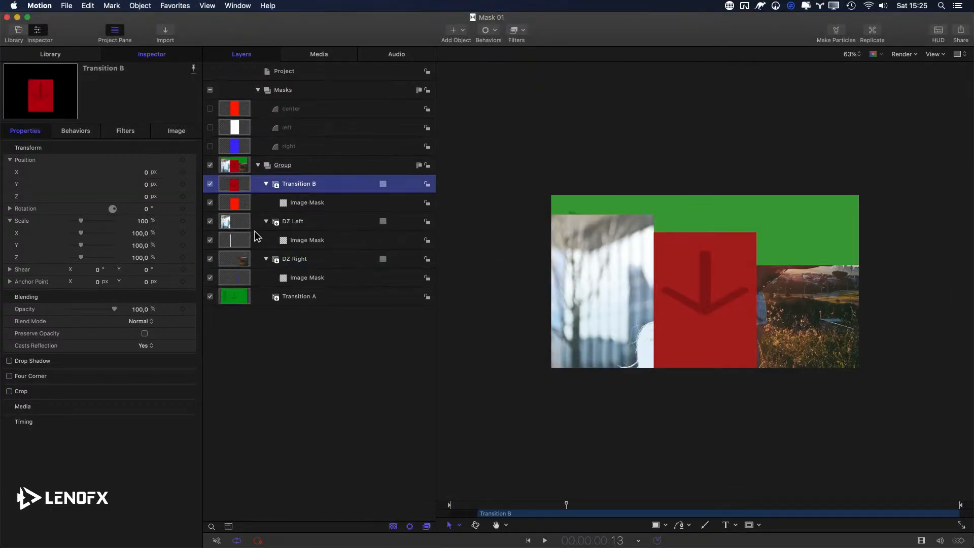
{"action": "left_click", "coordinate": [192, 185]}
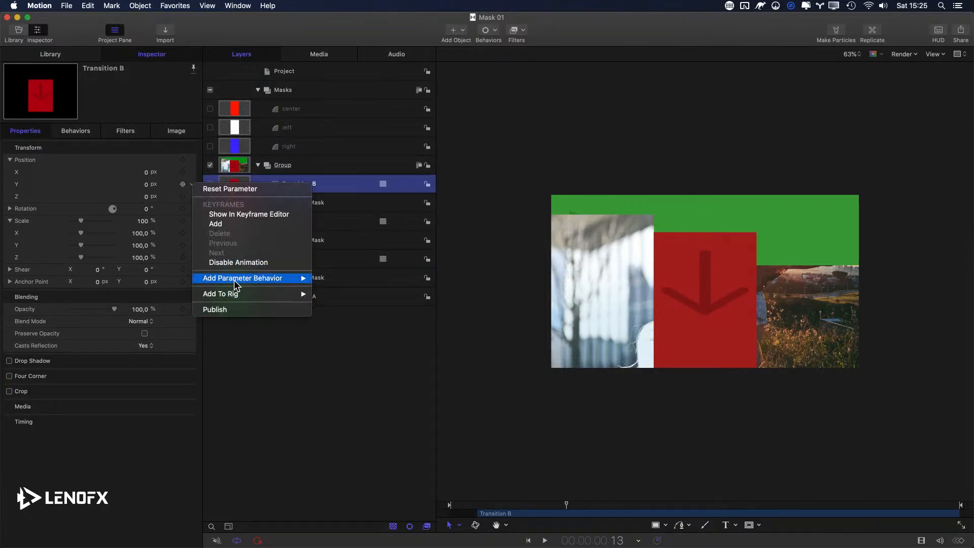
{"action": "mouse_move", "coordinate": [233, 279]}
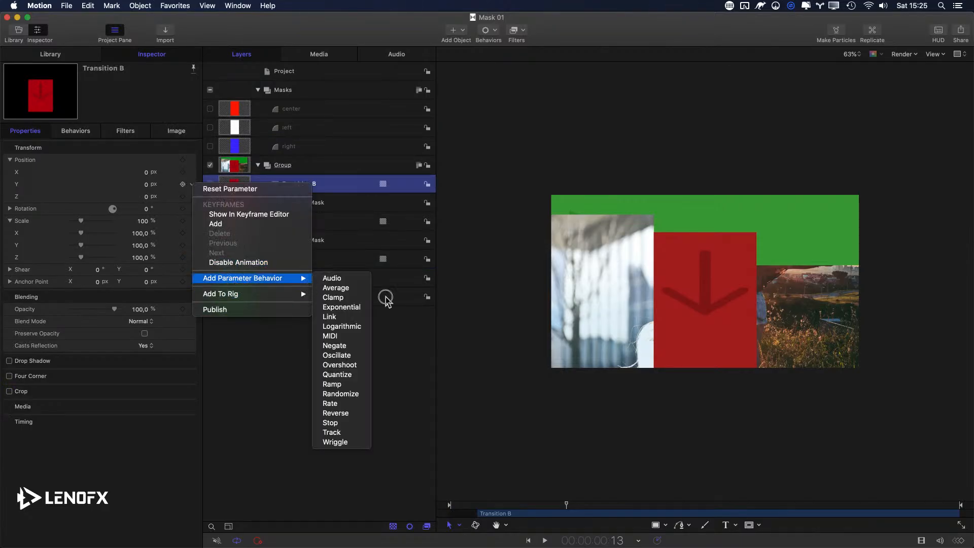
{"action": "left_click", "coordinate": [339, 318]}
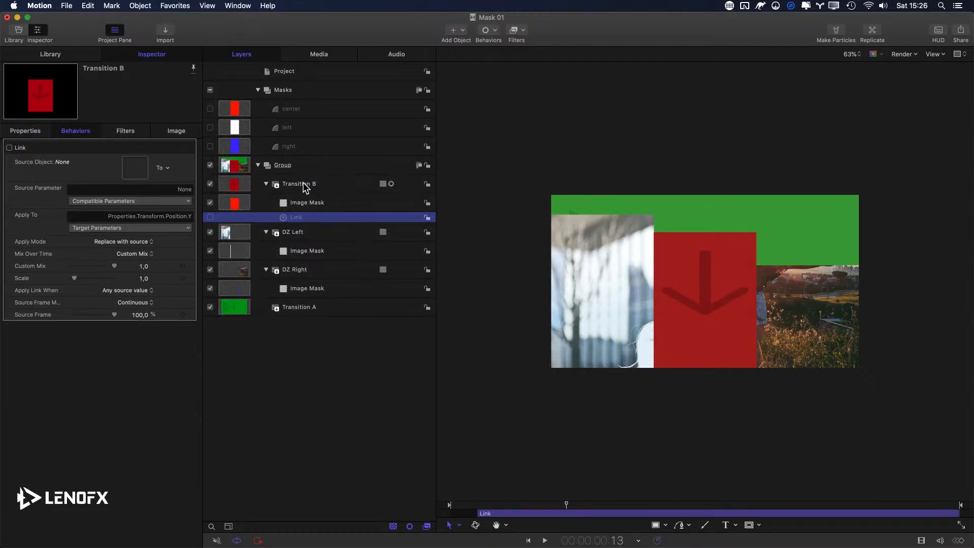
{"action": "left_click_drag", "start_coordinate": [282, 111], "coordinate": [135, 168]}
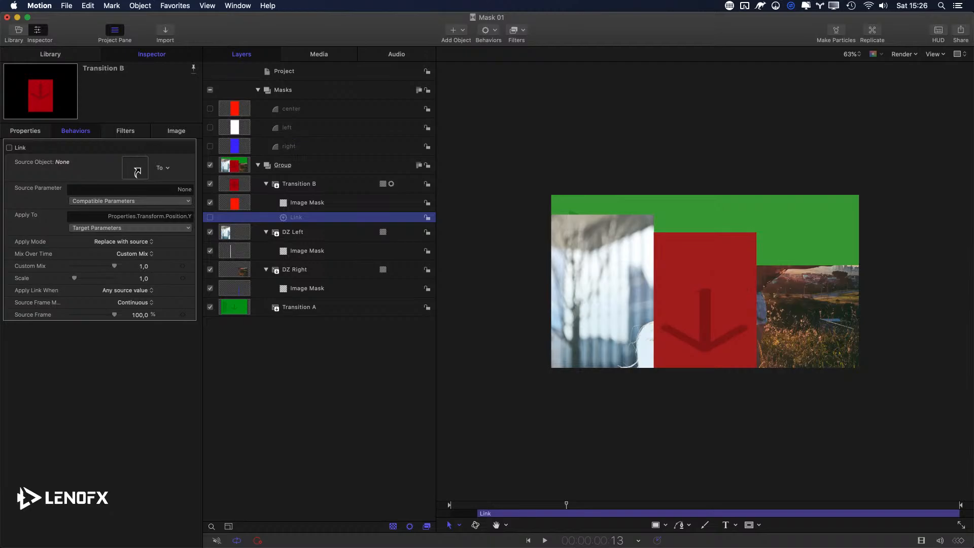
Copy Transition B's Link behavior onto DZ Left and set its source object to the left mask.
{"action": "double_click", "coordinate": [283, 216]}
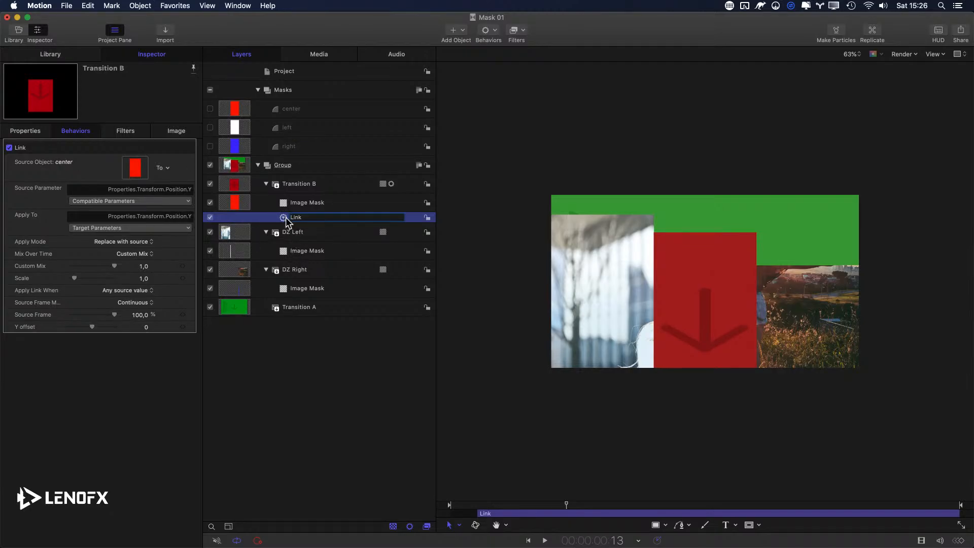
{"action": "key", "text": "Return"}
{"action": "left_click_drag", "start_coordinate": [291, 238], "coordinate": [292, 237]}
{"action": "left_click", "coordinate": [303, 269]}
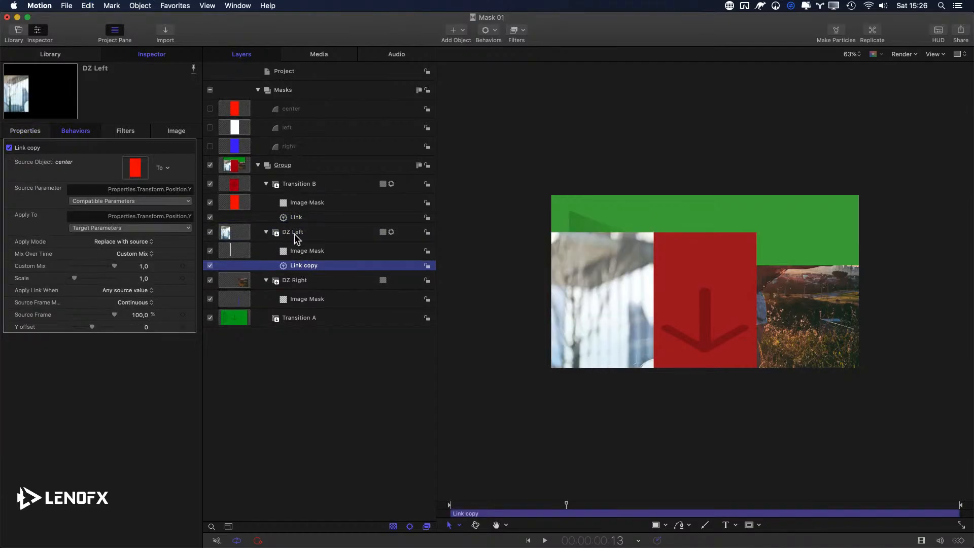
{"action": "left_click_drag", "start_coordinate": [283, 133], "coordinate": [137, 169]}
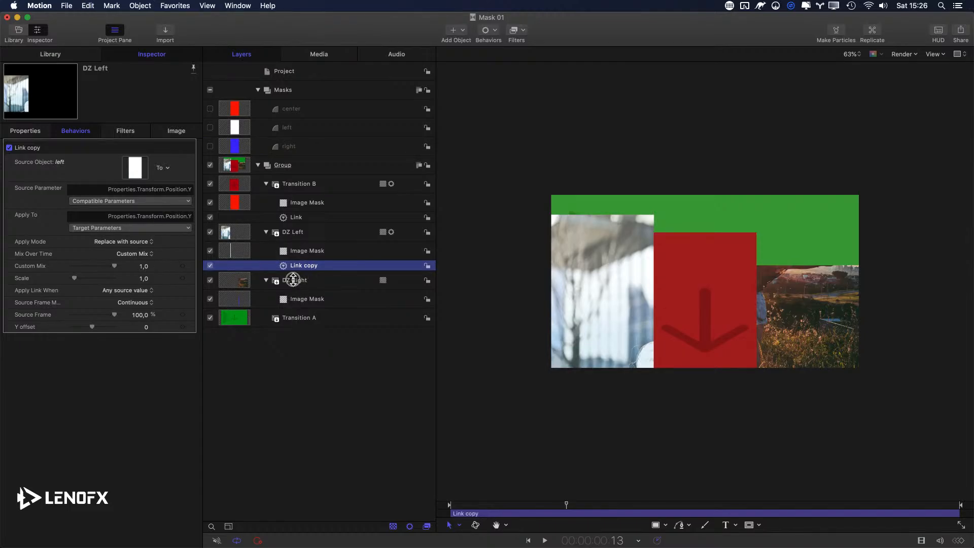
Paste the Link behavior onto DZ Right, set its source object to the right mask, and preview the transition.
{"action": "left_click", "coordinate": [290, 281]}
{"action": "key", "text": "super+v"}
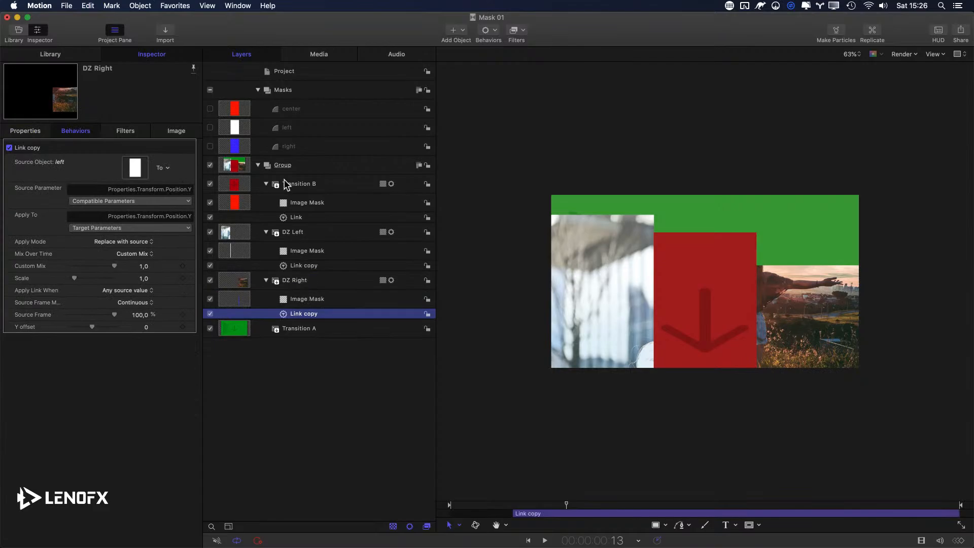
{"action": "left_click_drag", "start_coordinate": [282, 147], "coordinate": [136, 169]}
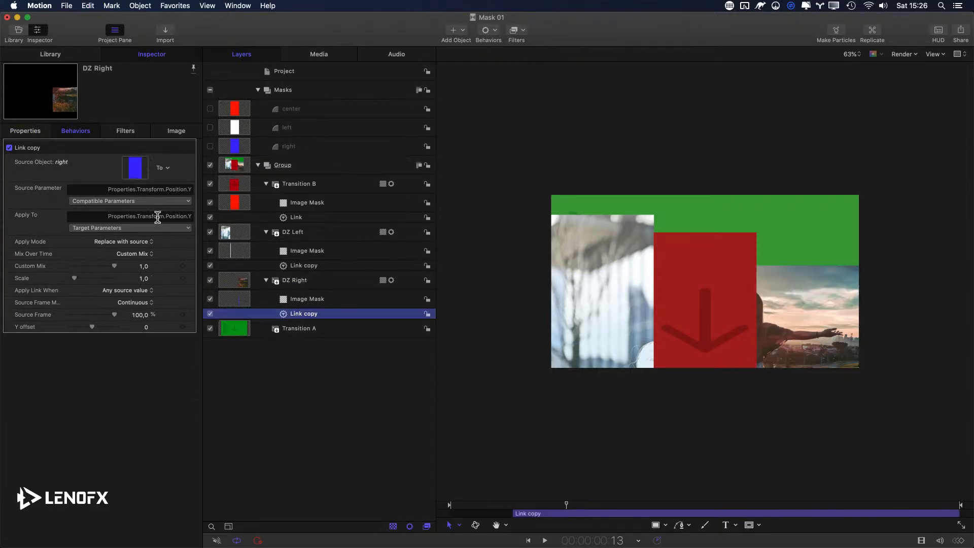
{"action": "left_click", "coordinate": [508, 506]}
{"action": "key", "text": "space"}
{"action": "key", "text": "space"}
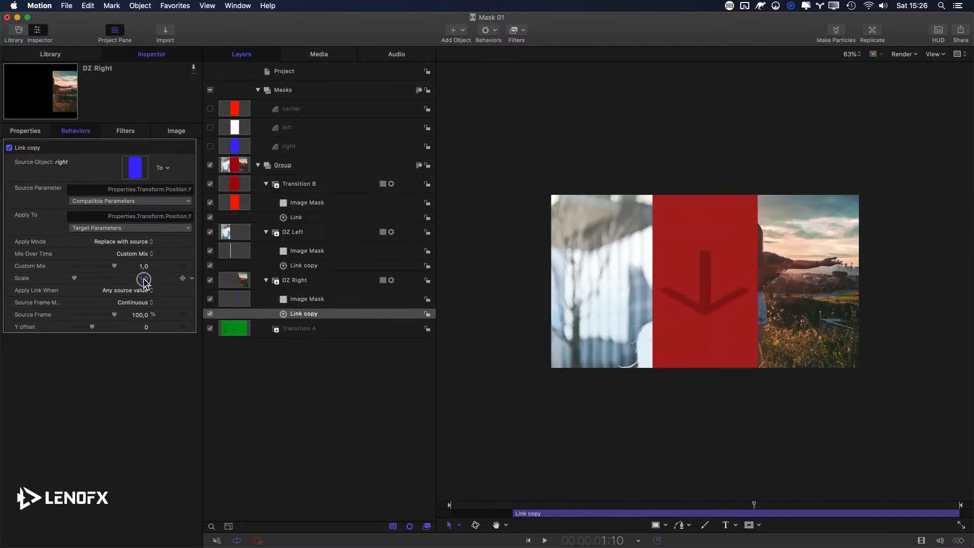
Set the Scale of the Link behaviors on DZ Right, DZ Left and Transition B to 0,5, and play the result.
{"action": "left_click", "coordinate": [144, 278]}
{"action": "key", "text": "BackSpace"}
{"action": "type", "text": "0,5"}
{"action": "left_click", "coordinate": [304, 265]}
{"action": "left_click", "coordinate": [143, 279]}
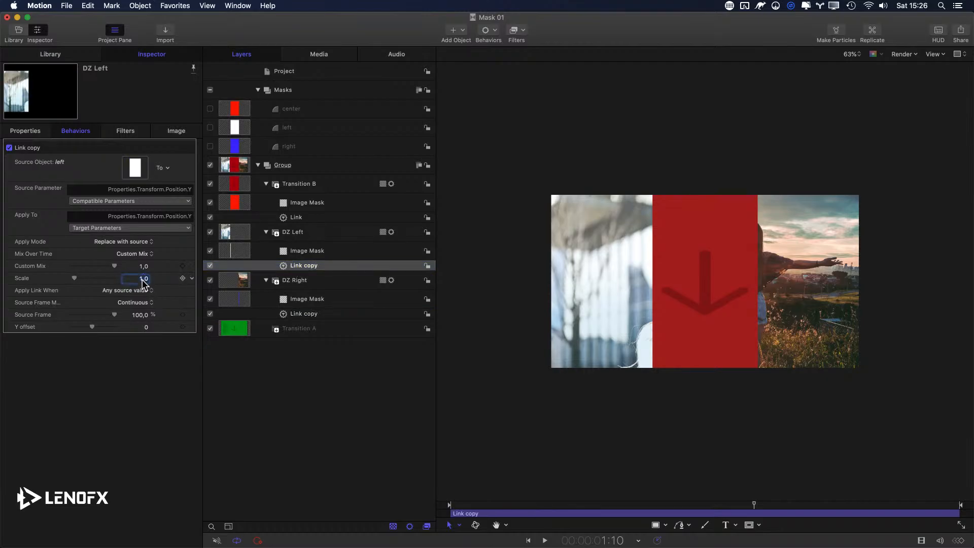
{"action": "left_click", "coordinate": [294, 231]}
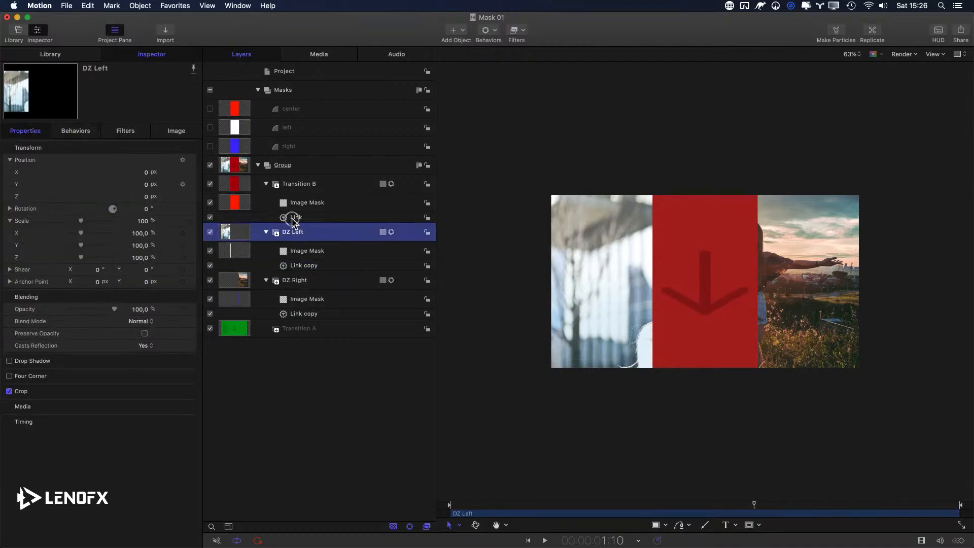
{"action": "left_click", "coordinate": [294, 218]}
{"action": "left_click", "coordinate": [143, 279]}
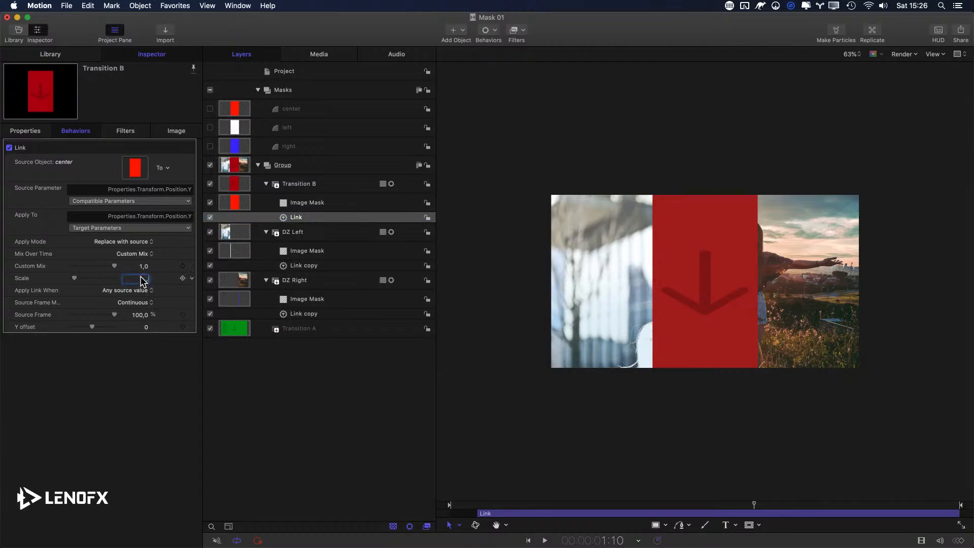
{"action": "key", "text": "Return"}
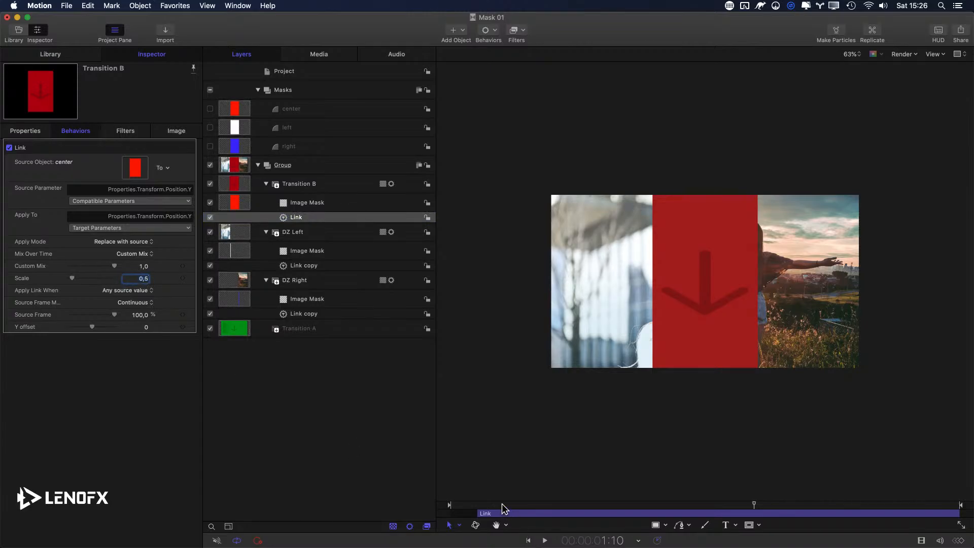
{"action": "key", "text": "space"}
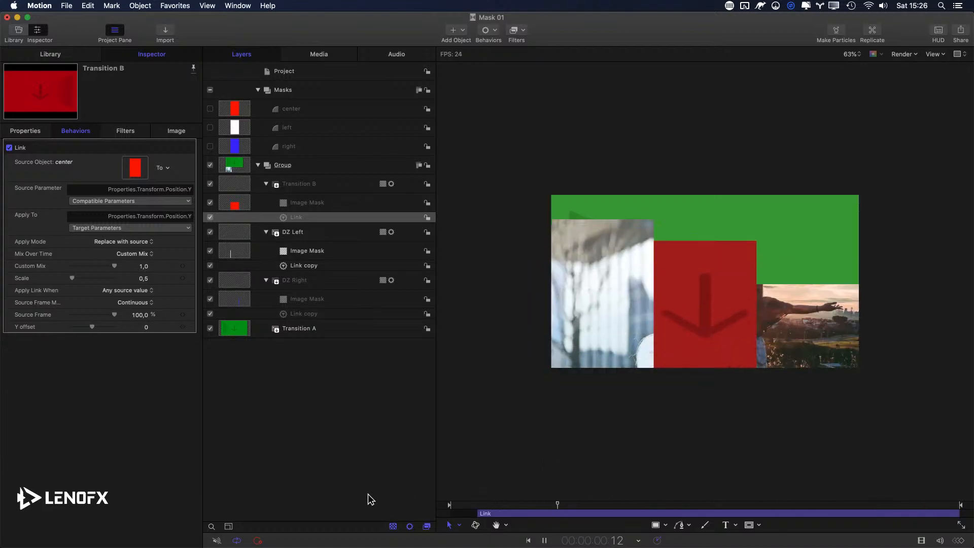
{"action": "key", "text": "space"}
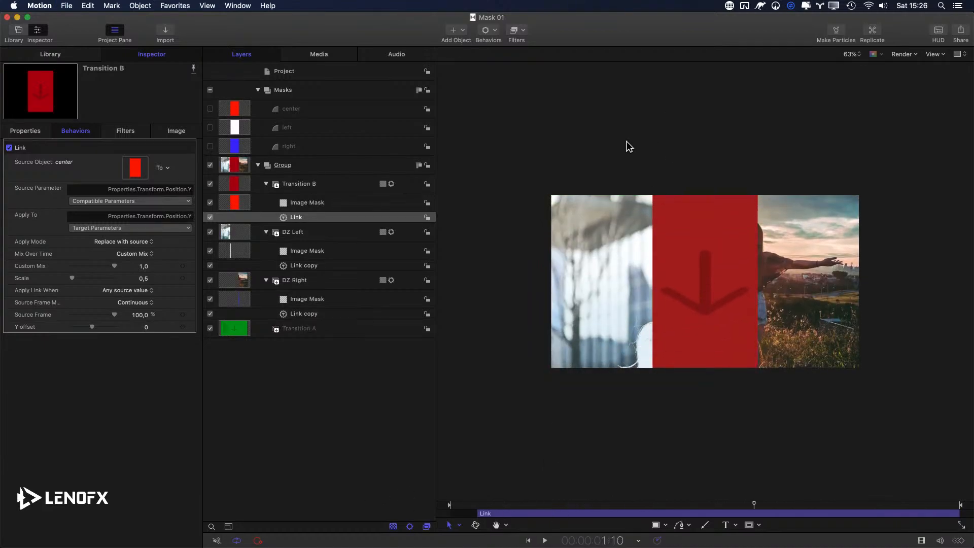
Switch to Final Cut Pro and replace the transition between video and Pexels Videos 2795173 with the updated Mask 01.
{"action": "key", "text": "super+Tab"}
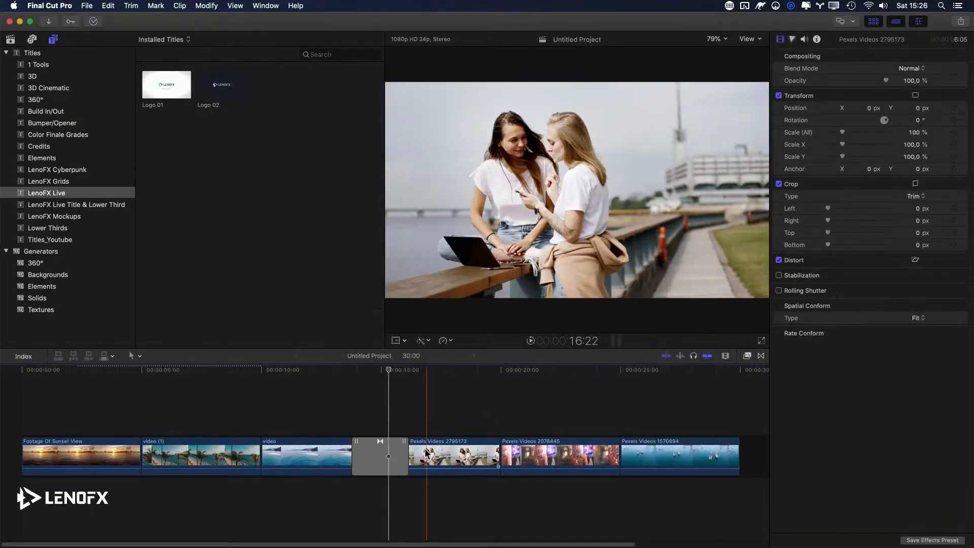
{"action": "left_click", "coordinate": [384, 455]}
{"action": "key", "text": "Delete"}
{"action": "left_click", "coordinate": [761, 356]}
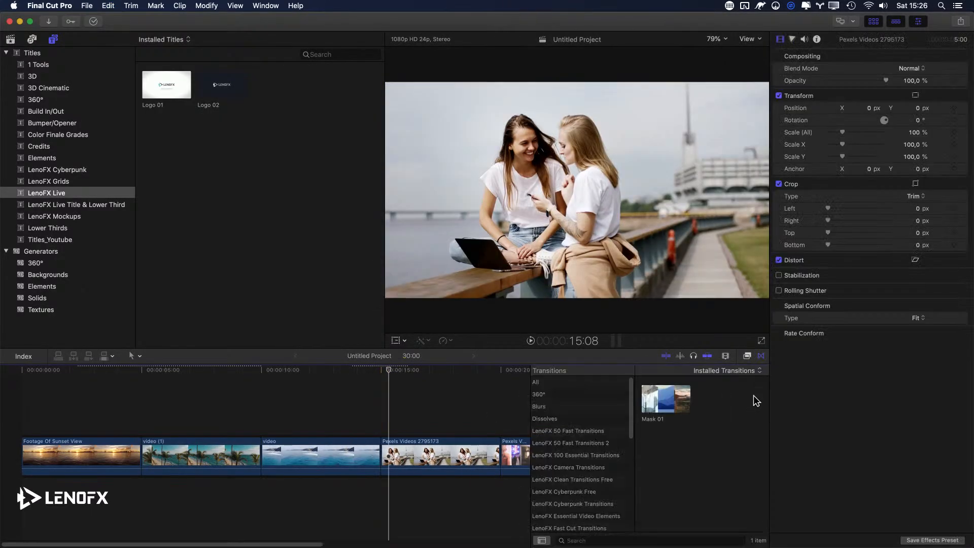
{"action": "left_click_drag", "start_coordinate": [675, 409], "coordinate": [369, 460]}
Switch to Finder, open the Pexels Videos folder, and place a rocky seascape clip into Motion's Transition B placeholder.
{"action": "key", "text": "super+Tab"}
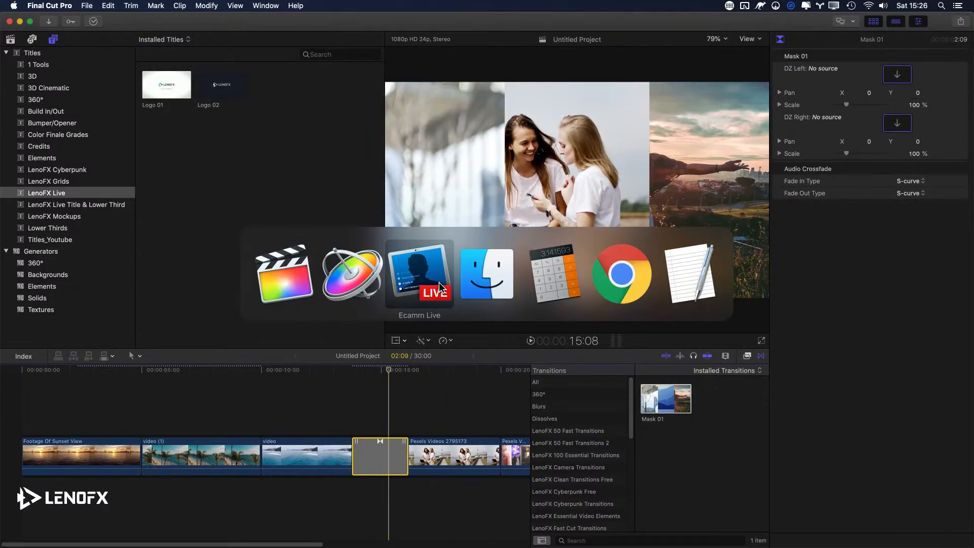
{"action": "key", "text": "super+Tab"}
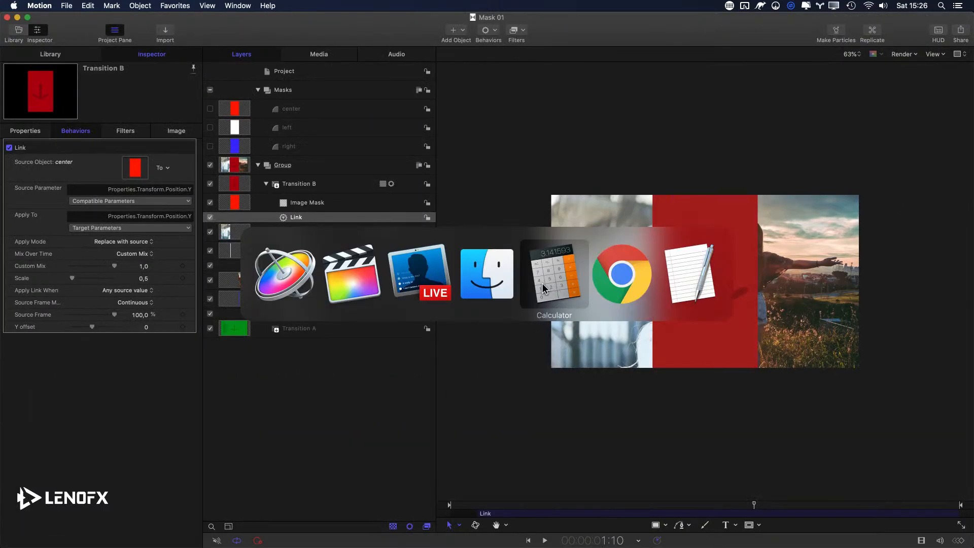
{"action": "left_click", "coordinate": [513, 283]}
{"action": "left_click", "coordinate": [409, 142]}
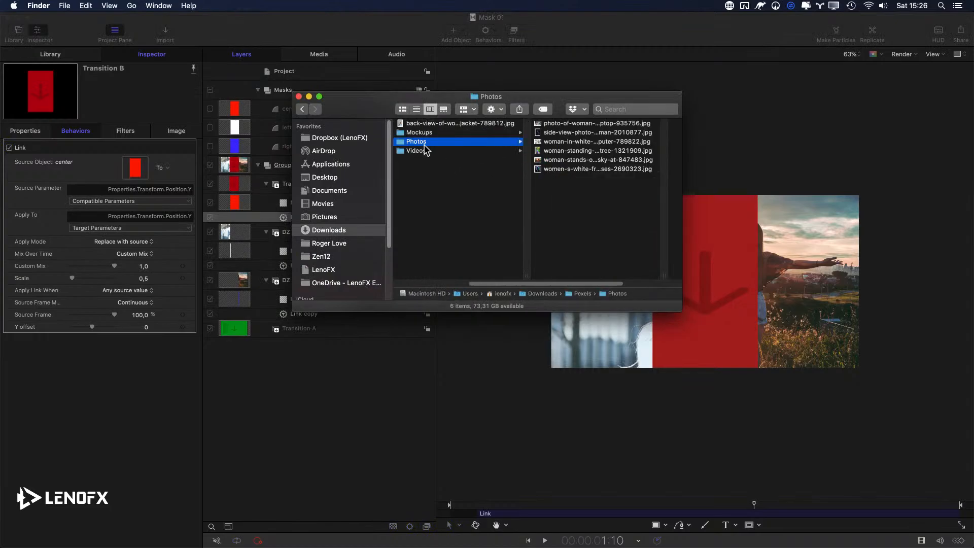
{"action": "left_click", "coordinate": [423, 151]}
{"action": "left_click_drag", "start_coordinate": [558, 159], "coordinate": [299, 187]}
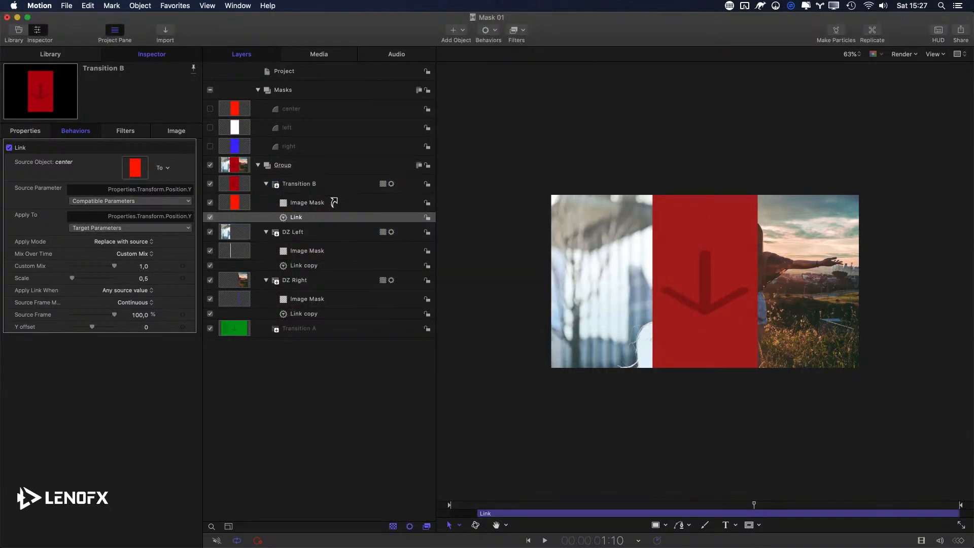
Fill DZ Right with Pexels Videos 1959209.mp4 and DZ Left with Pexels Videos 2063228.mp4 from Finder.
{"action": "key", "text": "super+Tab"}
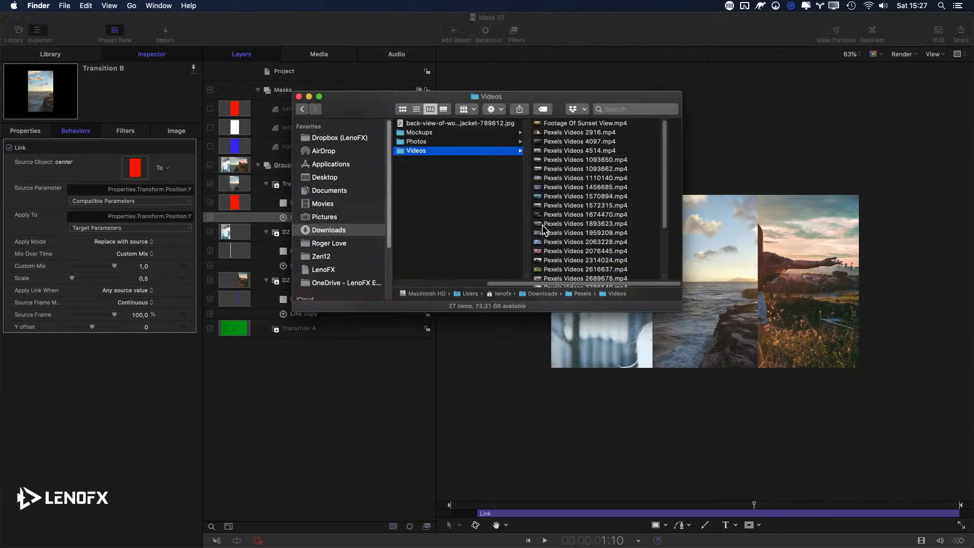
{"action": "left_click", "coordinate": [588, 198]}
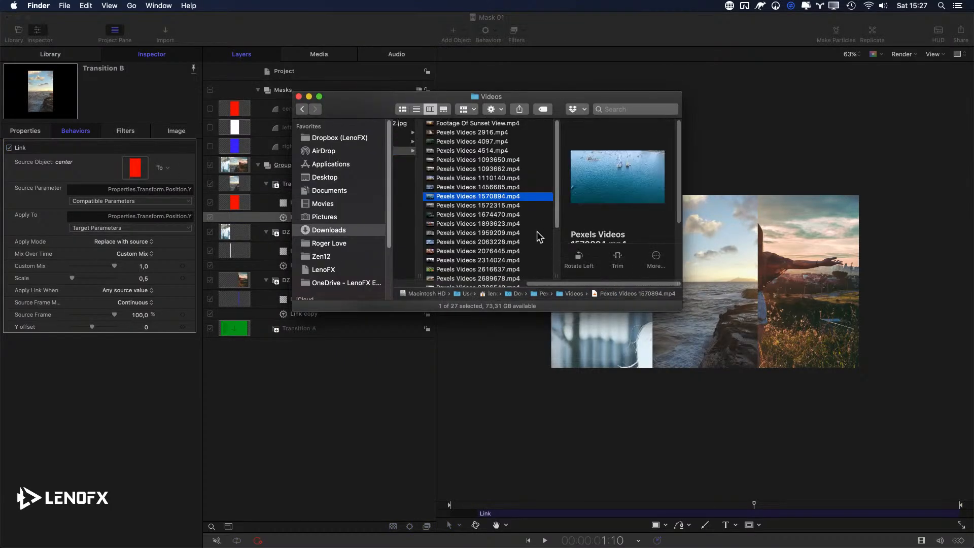
{"action": "left_click", "coordinate": [480, 206]}
{"action": "left_click", "coordinate": [468, 224]}
{"action": "key", "text": "super+Tab"}
{"action": "left_click_drag", "start_coordinate": [464, 233], "coordinate": [289, 282]}
{"action": "key", "text": "super+Tab"}
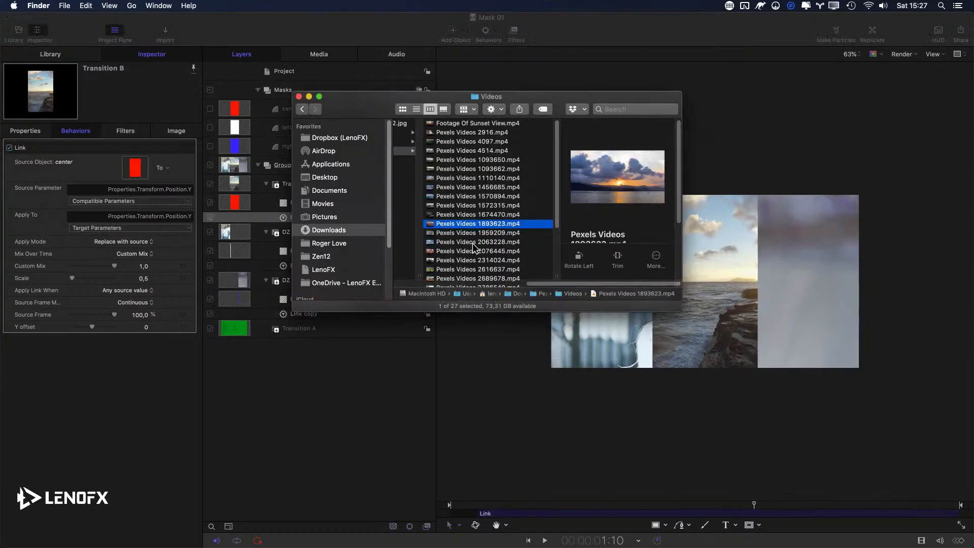
{"action": "left_click_drag", "start_coordinate": [476, 242], "coordinate": [305, 233]}
{"action": "key", "text": "super+Tab"}
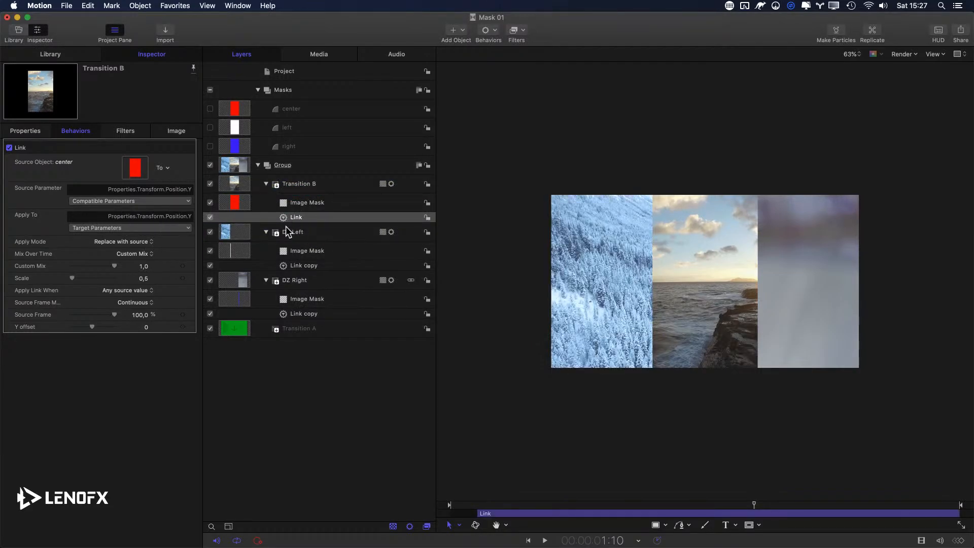
Try shifting the horizontal Pan of Transition B's image, and undo the change.
{"action": "left_click", "coordinate": [297, 186]}
{"action": "left_click", "coordinate": [176, 131]}
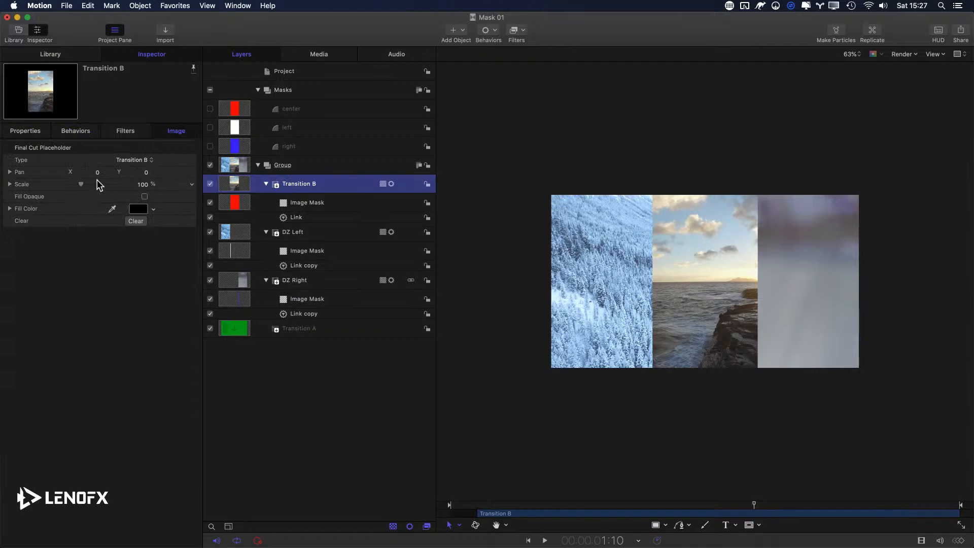
{"action": "left_click_drag", "start_coordinate": [97, 173], "coordinate": [97, 172]}
{"action": "key", "text": "super+z"}
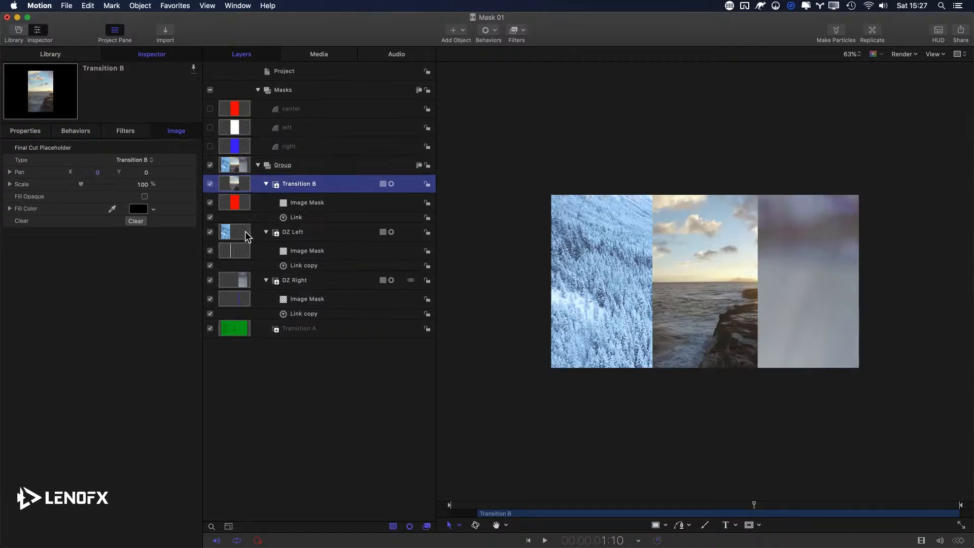
Try a Pan X of -250,4 on DZ Left, and replace its source media with Pexels Videos 2314024.mp4 from Finder.
{"action": "left_click", "coordinate": [318, 235]}
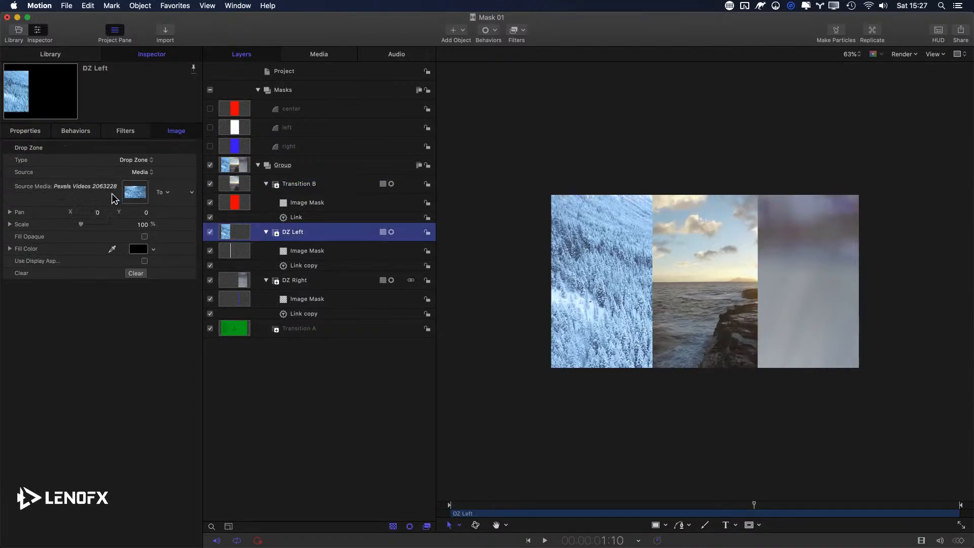
{"action": "left_click_drag", "start_coordinate": [97, 214], "coordinate": [97, 214]}
{"action": "key", "text": "super+Tab"}
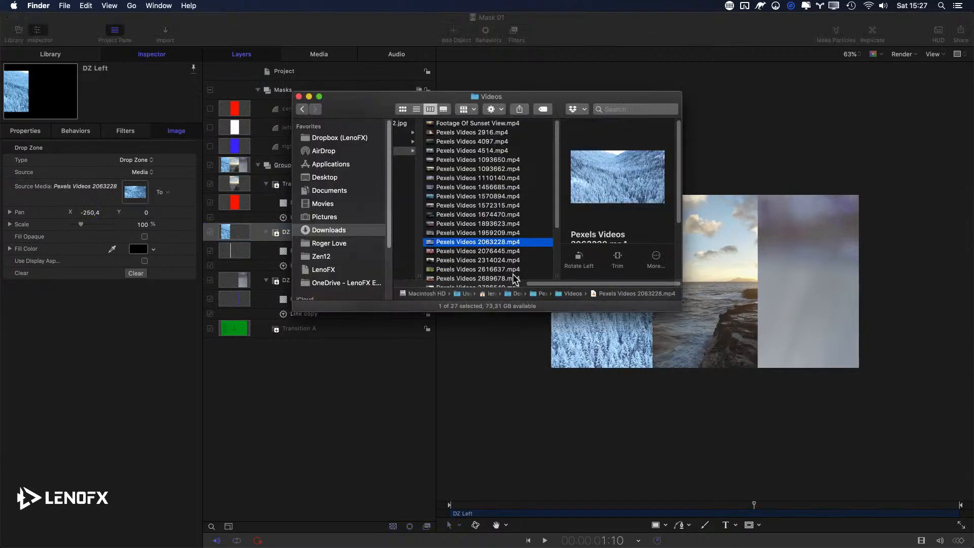
{"action": "left_click", "coordinate": [462, 271]}
{"action": "left_click", "coordinate": [449, 261]}
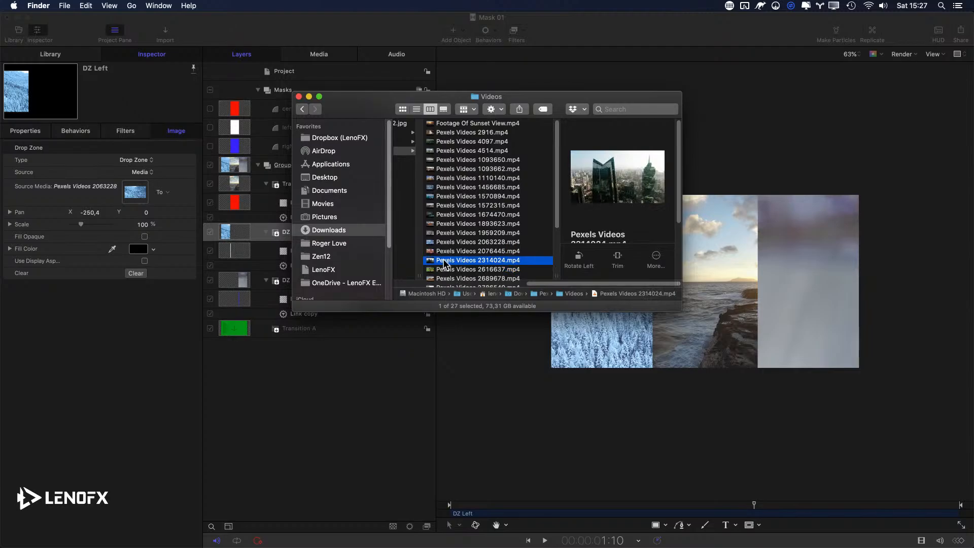
{"action": "left_click_drag", "start_coordinate": [444, 262], "coordinate": [287, 239]}
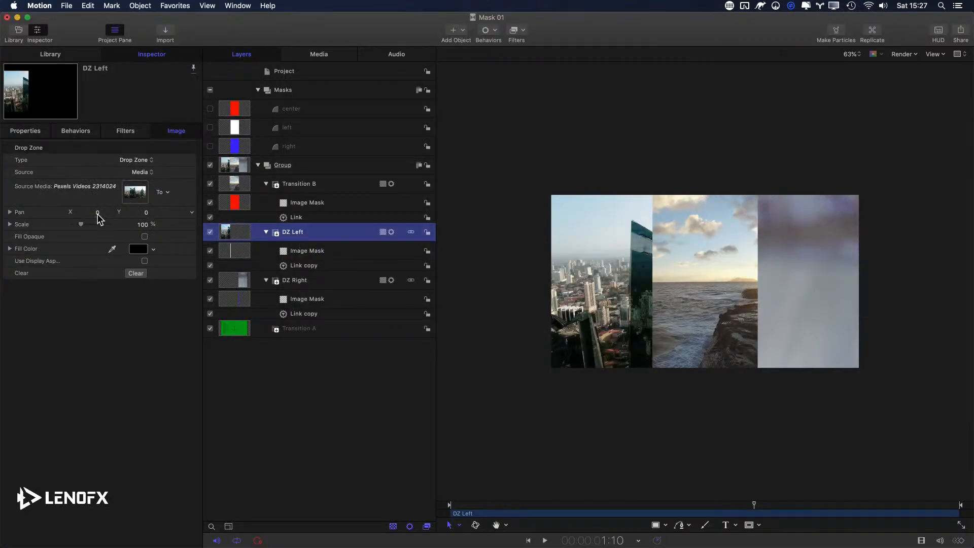
Pan DZ Left's clip horizontally to frame the glass tower, and set DZ Right's Pan X to 1059,1.
{"action": "left_click_drag", "start_coordinate": [97, 212], "coordinate": [98, 213]}
{"action": "left_click", "coordinate": [300, 281]}
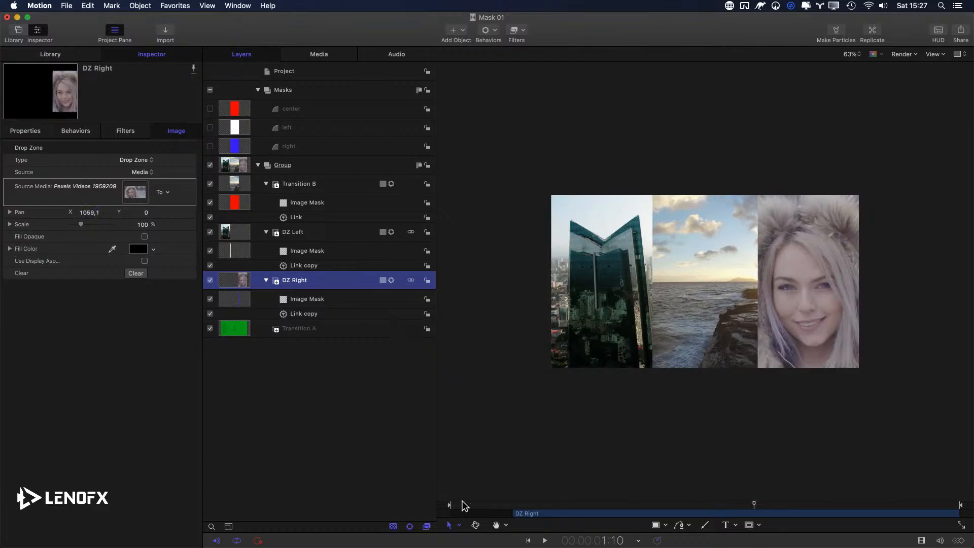
Play the transition from near its start and save the Mask 01 project.
{"action": "left_click", "coordinate": [463, 504]}
{"action": "key", "text": "space"}
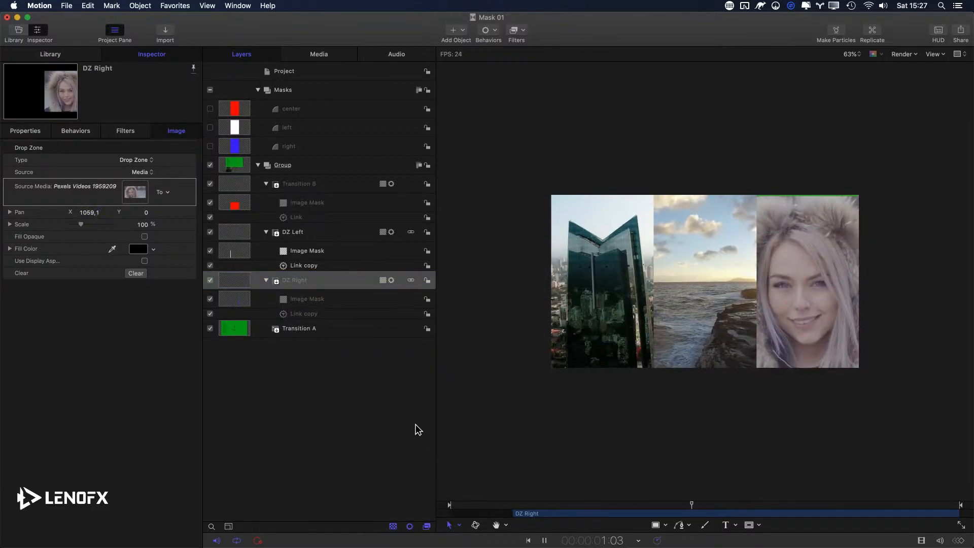
{"action": "key", "text": "super+s"}
{"action": "left_click", "coordinate": [528, 218]}
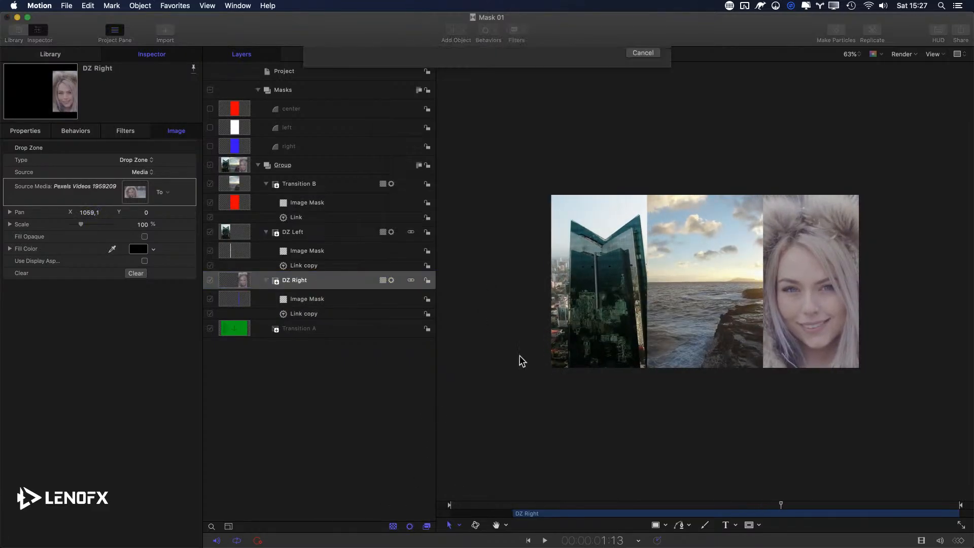
Move the Videos window aside in Finder, and open the Mask 01 project's containing folder with its window resized.
{"action": "key", "text": "super+Tab"}
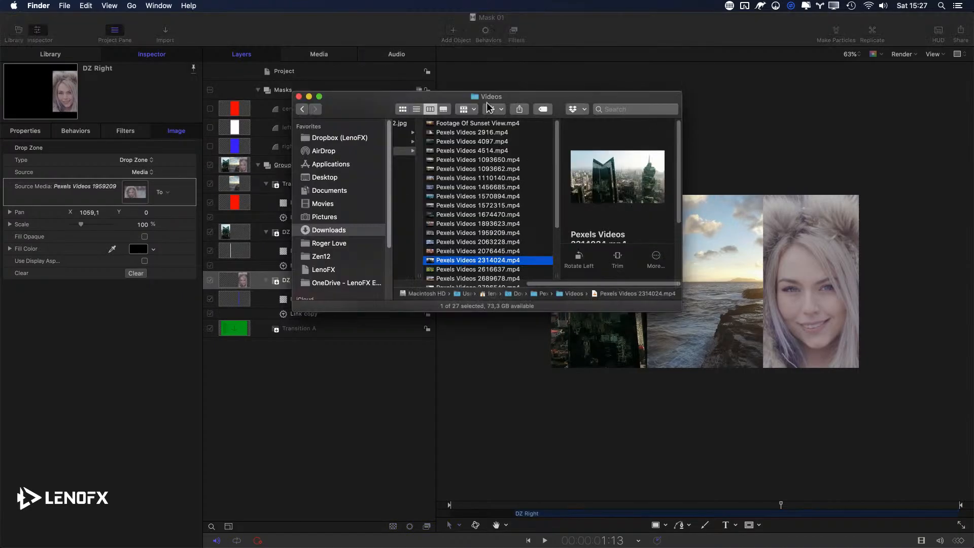
{"action": "left_click_drag", "start_coordinate": [487, 104], "coordinate": [576, 176]}
{"action": "left_click", "coordinate": [577, 37]}
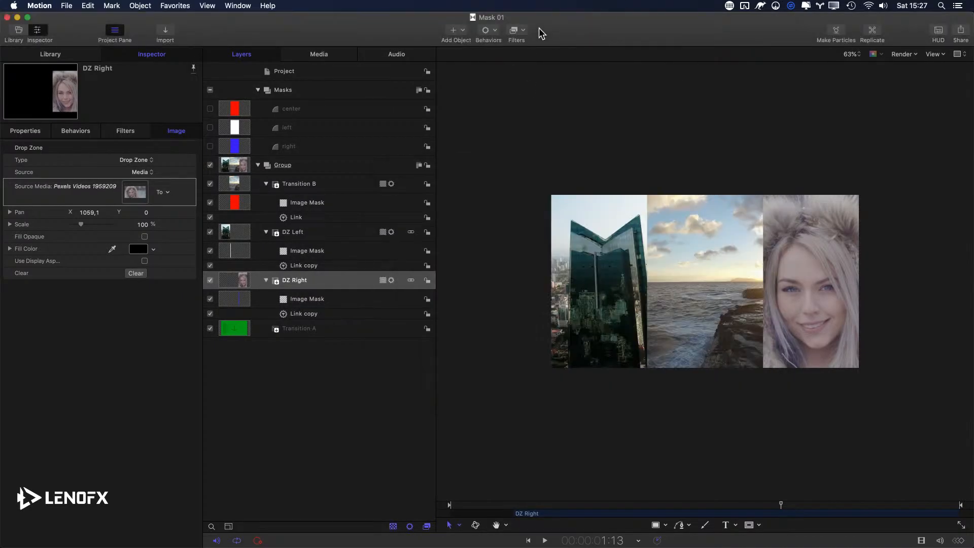
{"action": "left_click", "coordinate": [492, 18], "text": "super"}
{"action": "left_click", "coordinate": [509, 28]}
{"action": "left_click_drag", "start_coordinate": [783, 393], "coordinate": [876, 480]}
Return to Motion and check the parameter options available for DZ Right's Source Media.
{"action": "left_click", "coordinate": [298, 376]}
{"action": "left_click", "coordinate": [192, 193]}
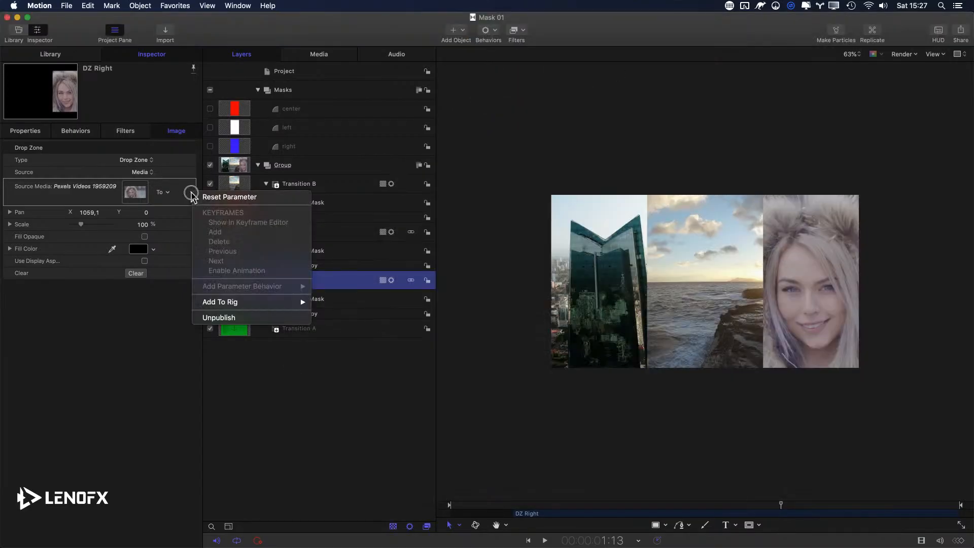
{"action": "left_click", "coordinate": [170, 210]}
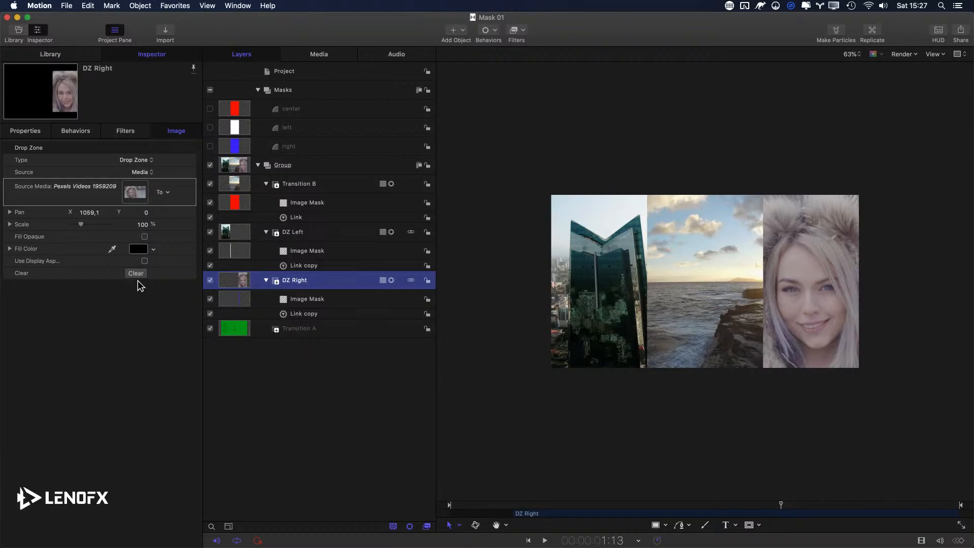
Open the Mask 01 project's containing folder in Finder and show its contents as a list.
{"action": "left_click", "coordinate": [474, 23], "text": "super"}
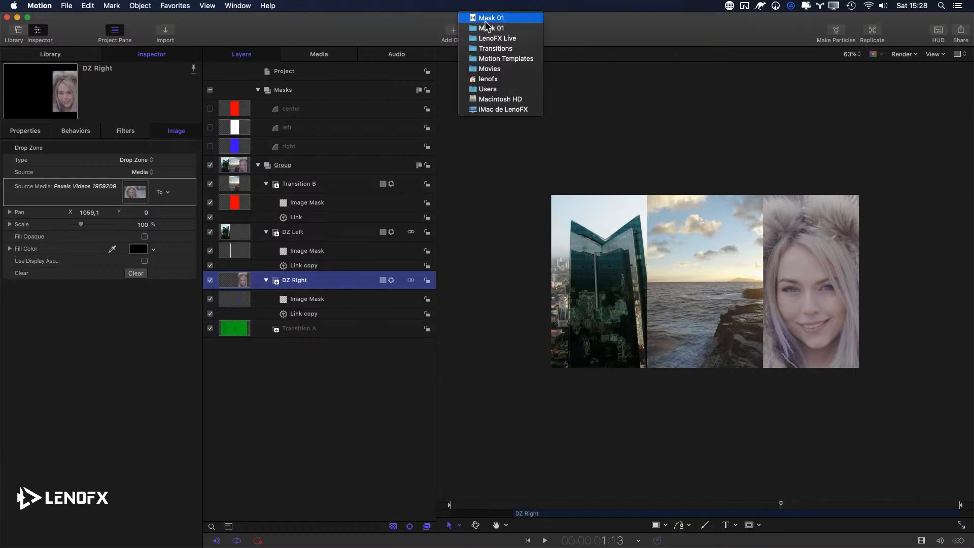
{"action": "left_click", "coordinate": [507, 26]}
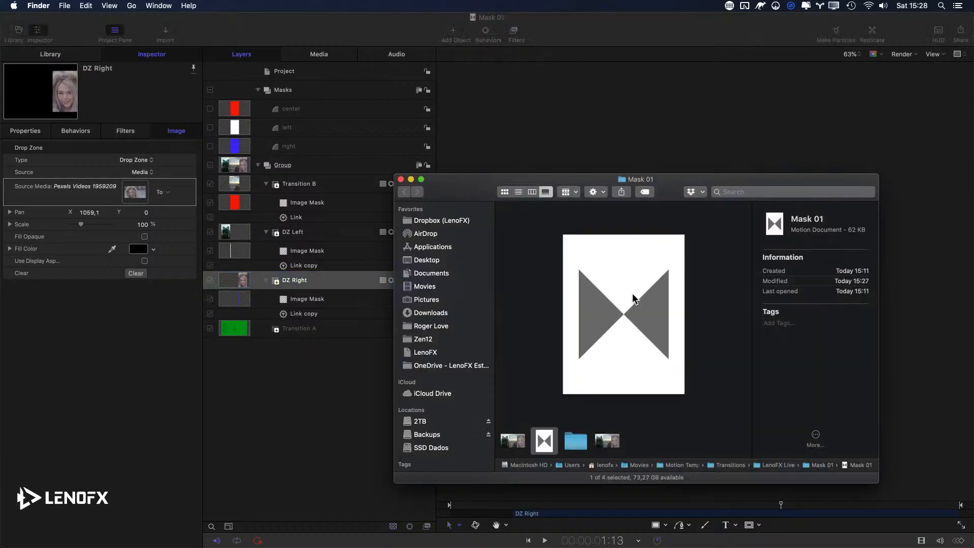
{"action": "key", "text": "super+2"}
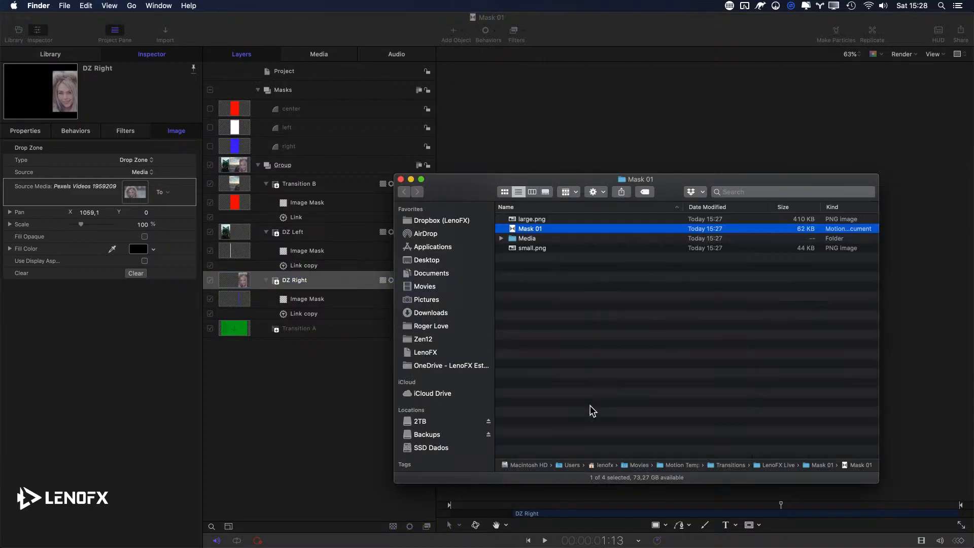
Show the Mask 01 folder in columns, examine all files in its Media folder, and move the Videos window aside.
{"action": "key", "text": "super+3"}
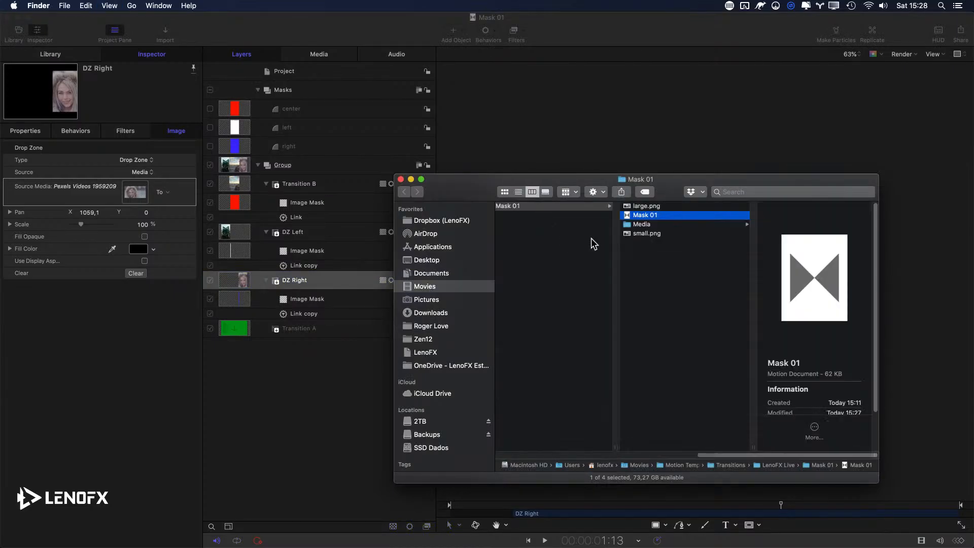
{"action": "left_click", "coordinate": [647, 225]}
{"action": "left_click", "coordinate": [809, 330]}
{"action": "key", "text": "super+a"}
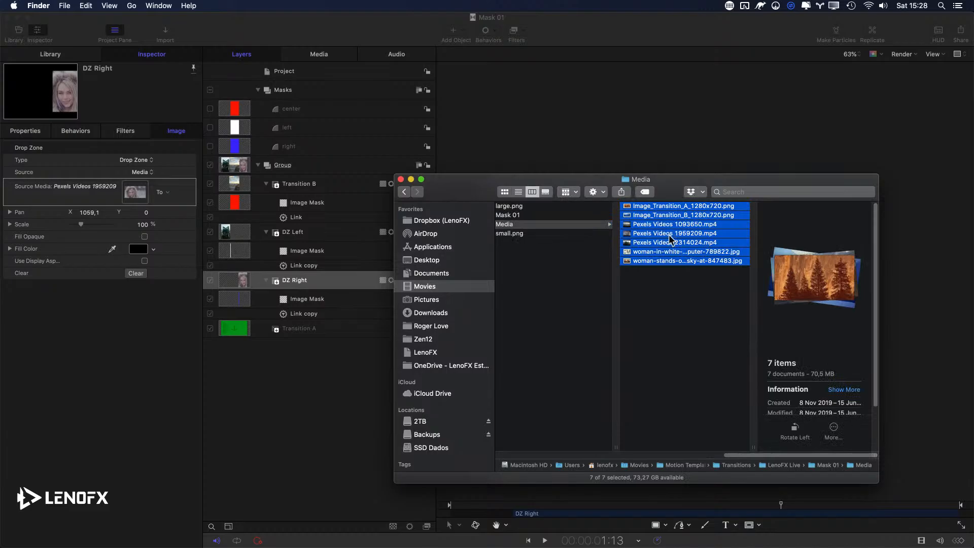
{"action": "left_click", "coordinate": [678, 292]}
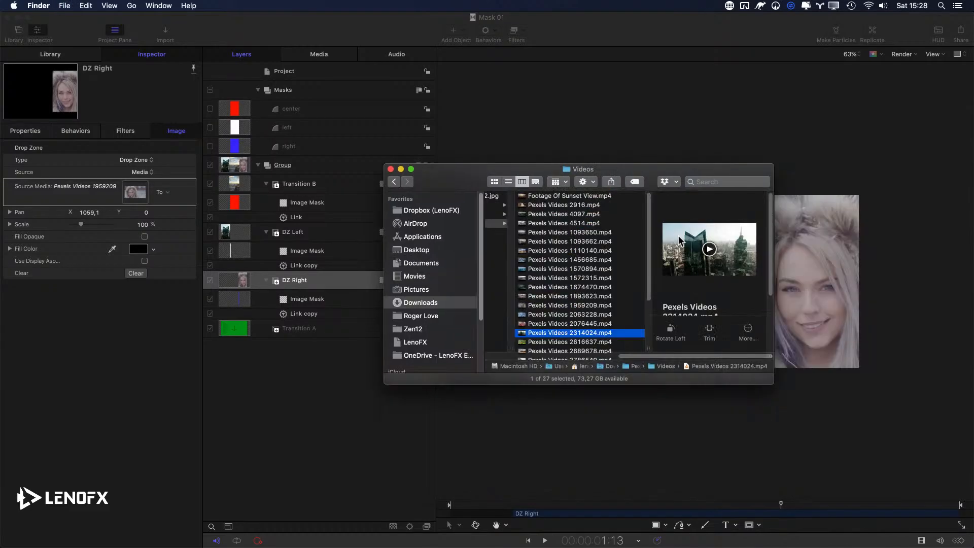
{"action": "left_click_drag", "start_coordinate": [631, 188], "coordinate": [662, 194]}
Switch to Final Cut Pro and apply the updated Mask 01 transition over the existing one before the Pexels Videos 2795173 clip.
{"action": "key", "text": "super+Tab"}
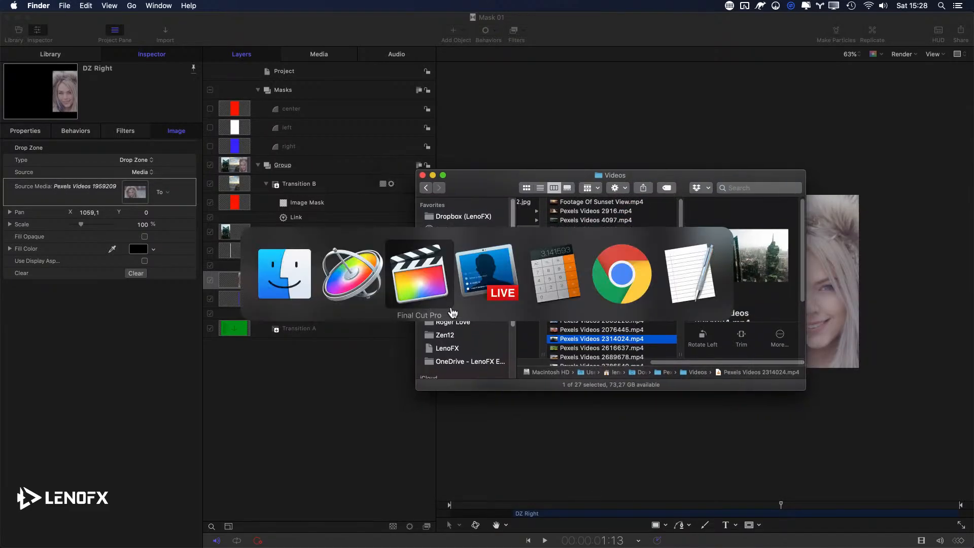
{"action": "left_click", "coordinate": [353, 273]}
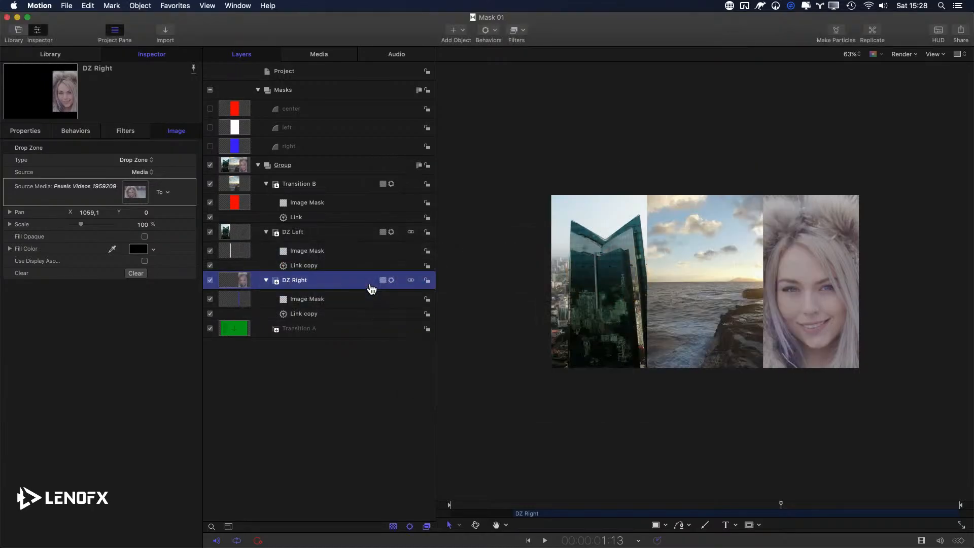
{"action": "key", "text": "super+Tab"}
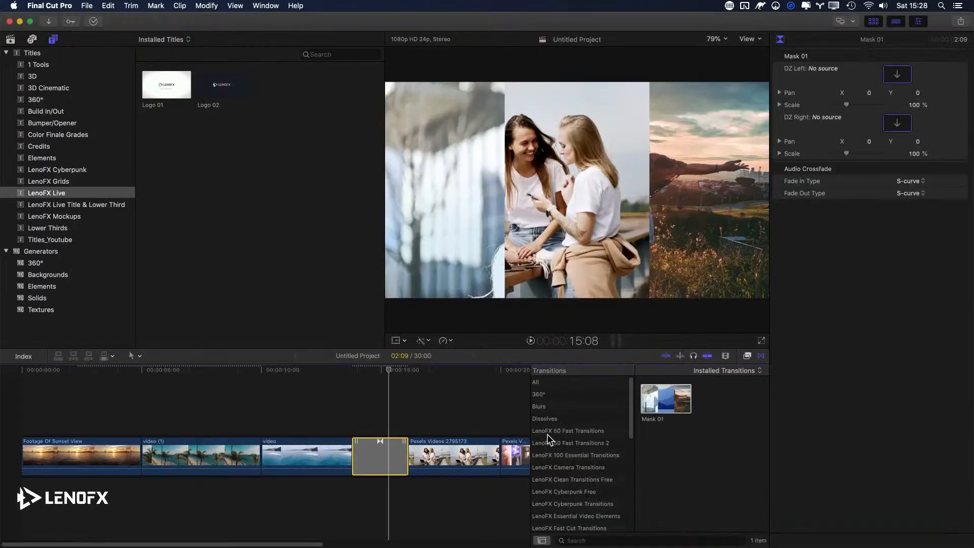
{"action": "left_click_drag", "start_coordinate": [665, 408], "coordinate": [379, 450]}
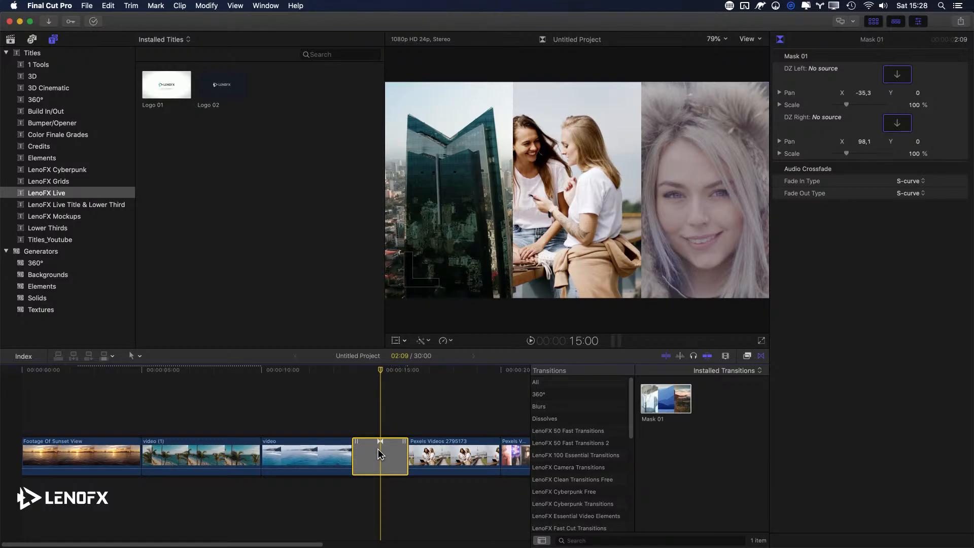
Play the replaced Mask 01 transition in the timeline several times to check its motion and drop zone media.
{"action": "key", "text": "space"}
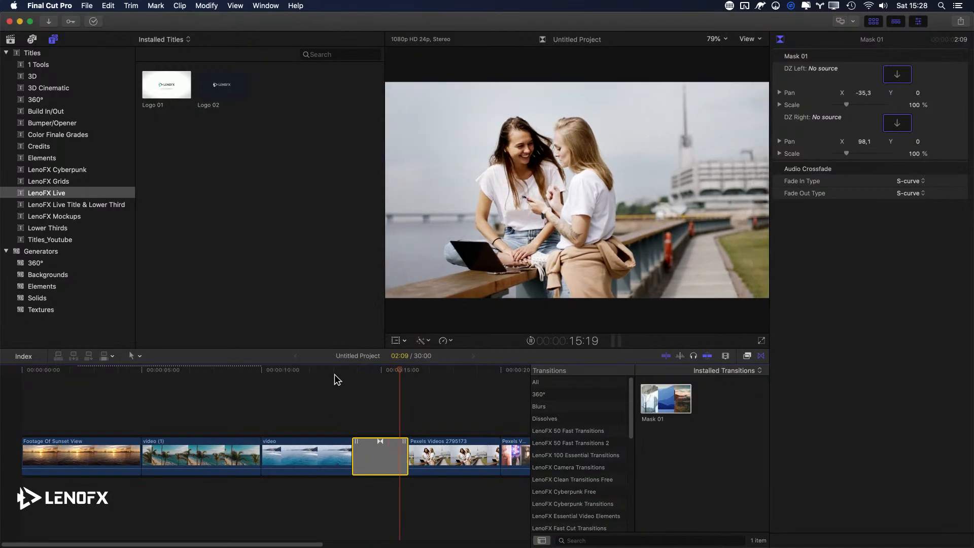
{"action": "key", "text": "space"}
{"action": "key", "text": "space"}
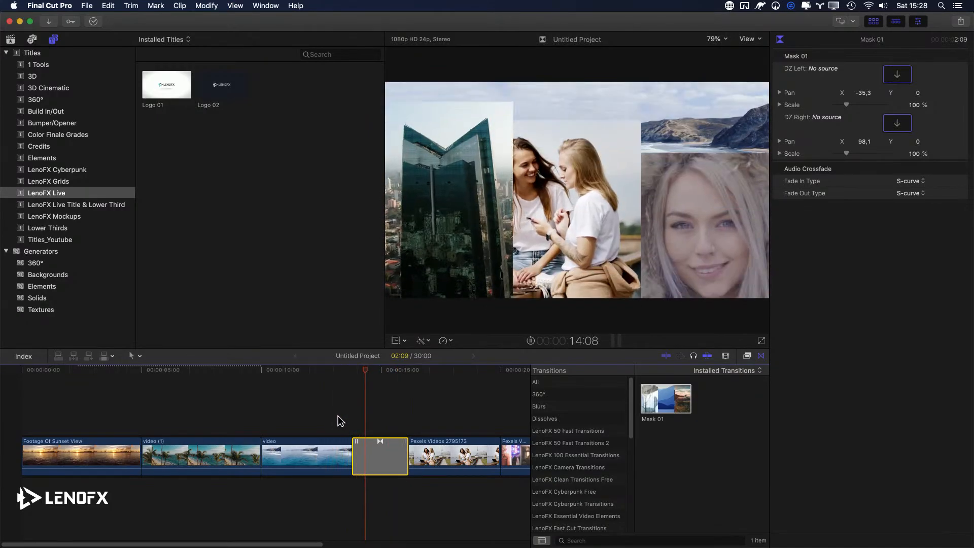
{"action": "key", "text": "space"}
{"action": "key", "text": "space"}
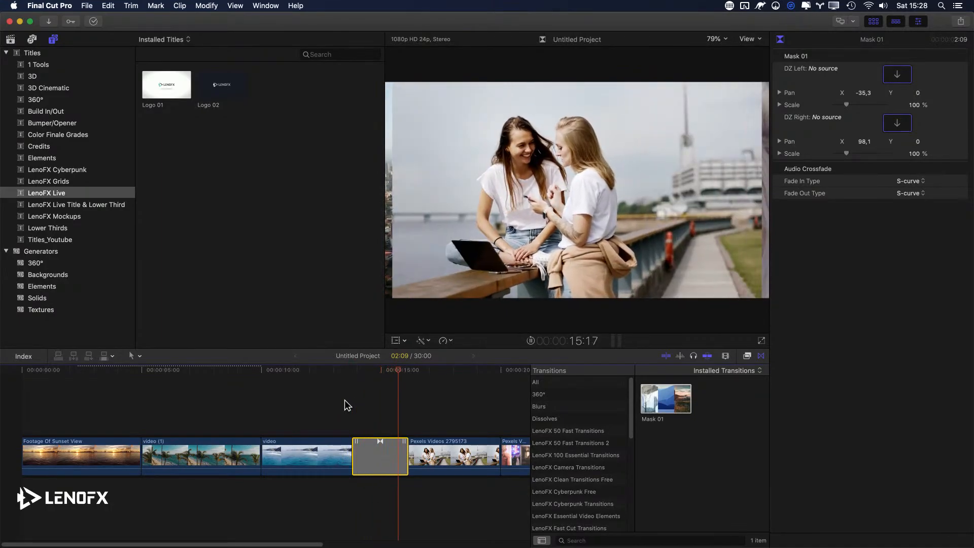
{"action": "key", "text": "space"}
{"action": "key", "text": "space"}
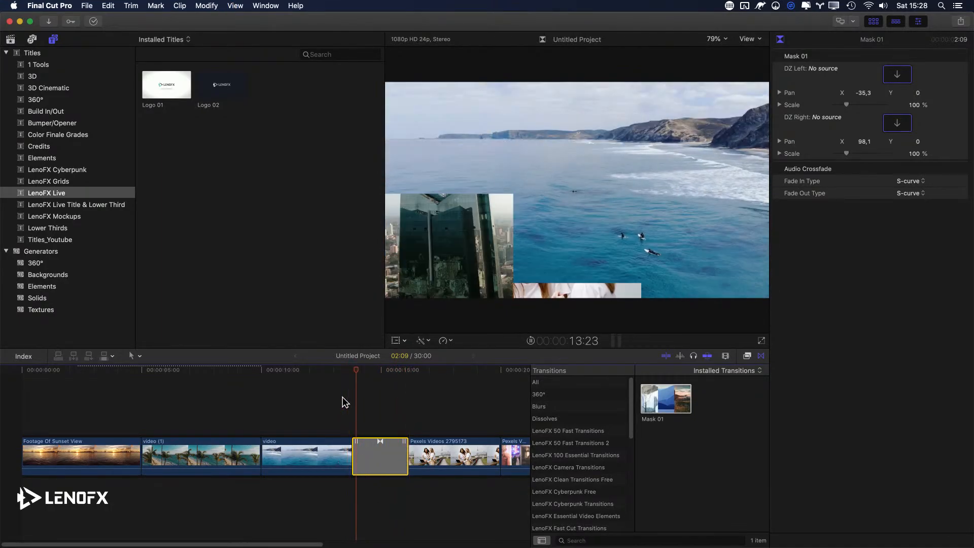
{"action": "key", "text": "space"}
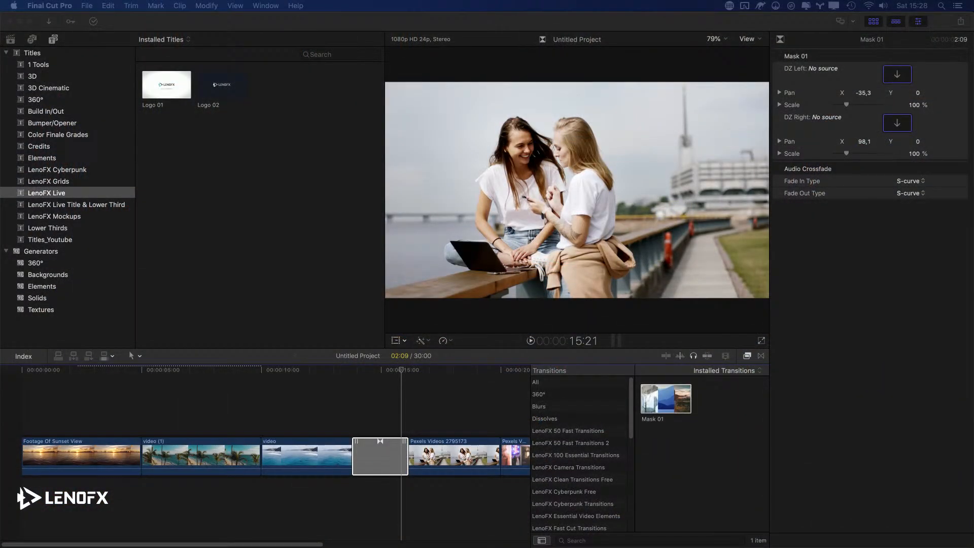
Open the Mask 01 transition in Motion from Final Cut Pro and move the playhead to 1:03.
{"action": "right_click", "coordinate": [666, 396]}
{"action": "left_click", "coordinate": [698, 409]}
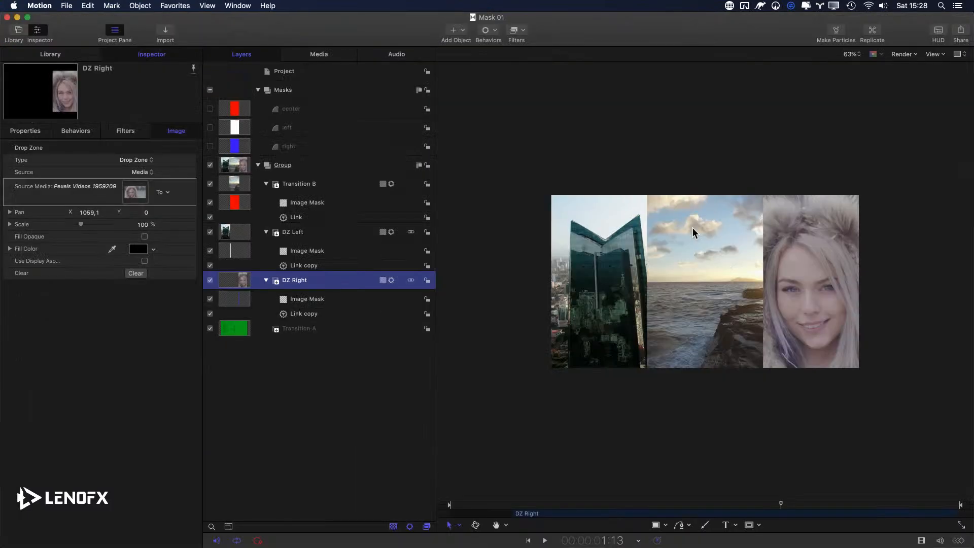
{"action": "left_click", "coordinate": [477, 506]}
{"action": "left_click_drag", "start_coordinate": [477, 506], "coordinate": [693, 513]}
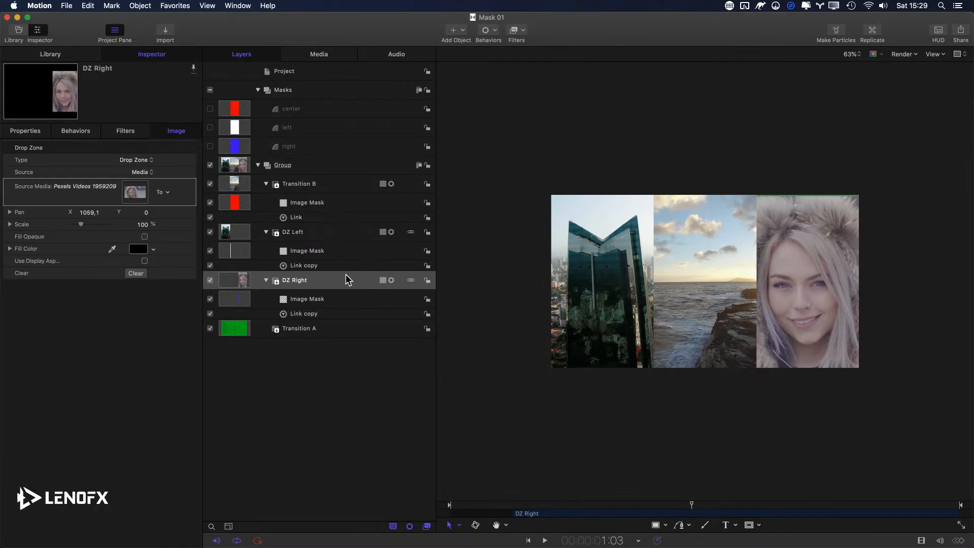
{"action": "left_click", "coordinate": [294, 128]}
{"action": "left_click", "coordinate": [297, 108]}
{"action": "left_click", "coordinate": [297, 232]}
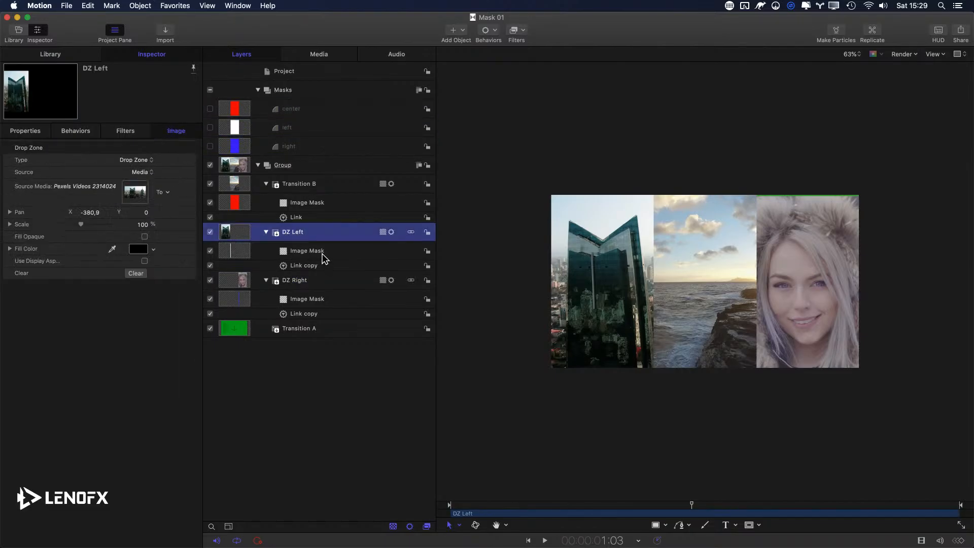
{"action": "left_click", "coordinate": [306, 167]}
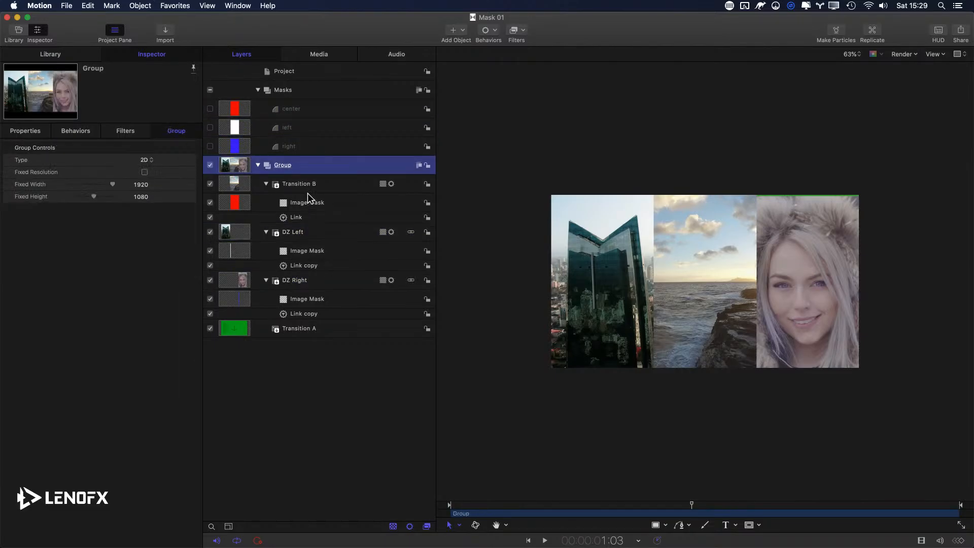
{"action": "left_click", "coordinate": [309, 184]}
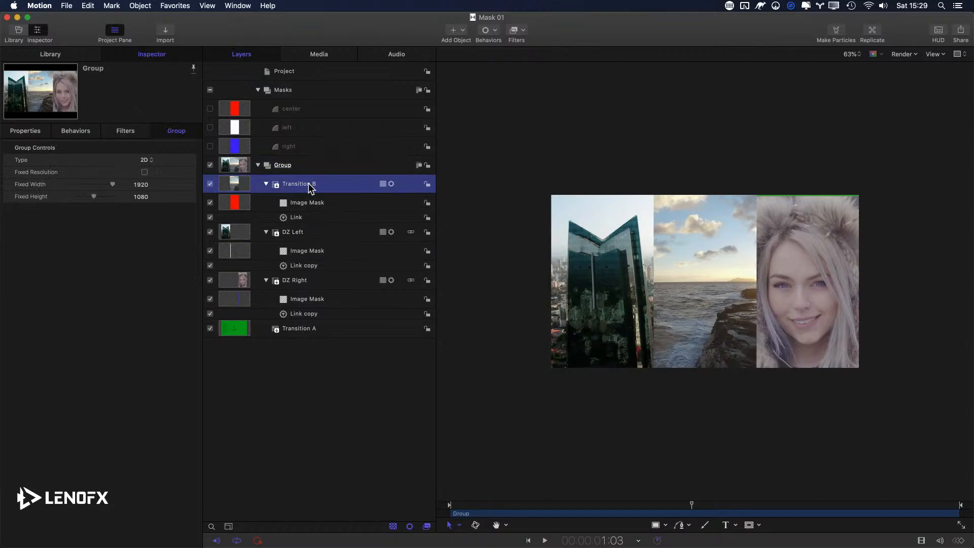
Try a drop shadow on DZ Left with 100% opacity and a blur of 41.
{"action": "left_click", "coordinate": [304, 232]}
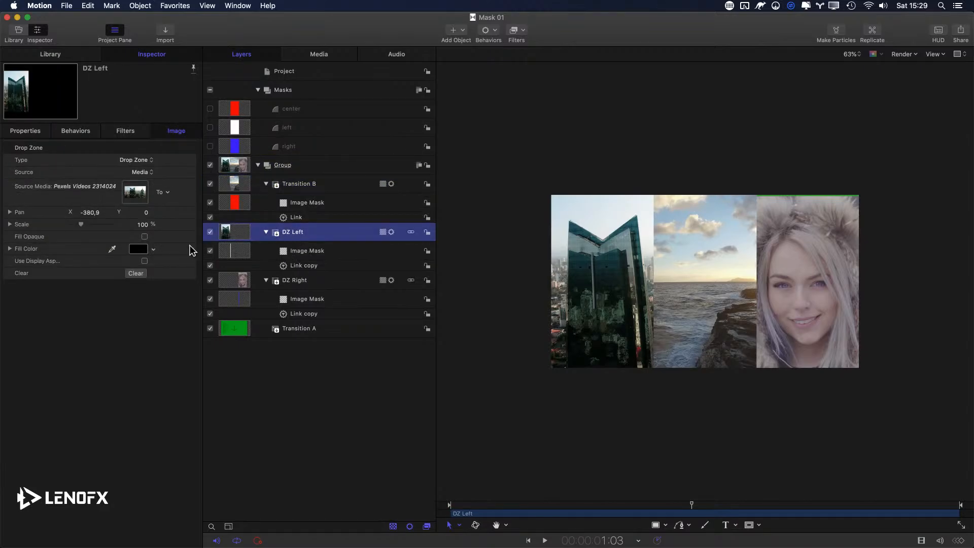
{"action": "key", "text": "F1"}
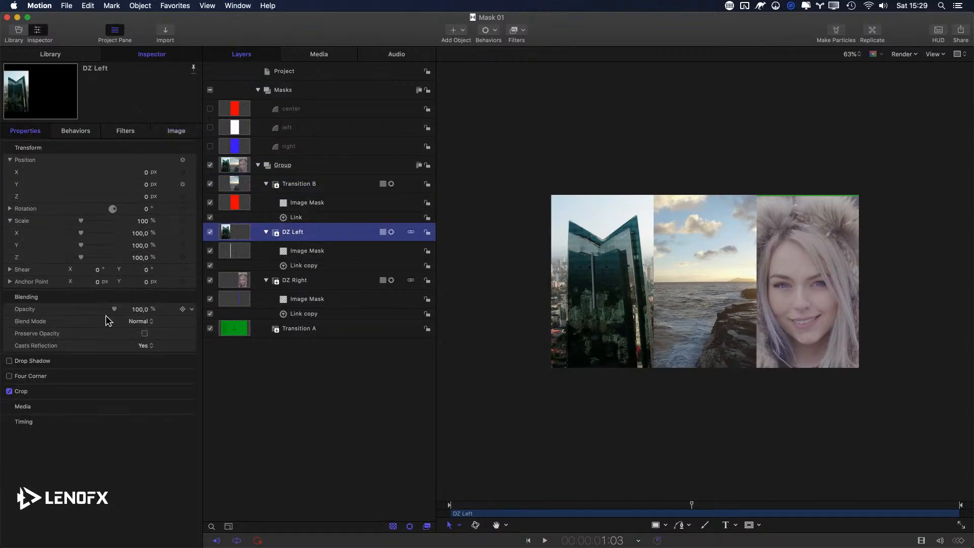
{"action": "left_click", "coordinate": [9, 360]}
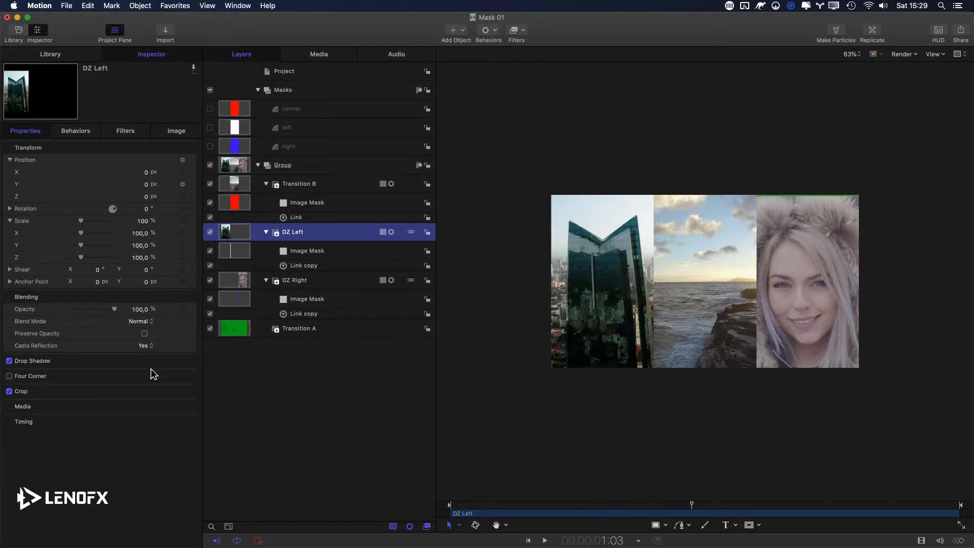
{"action": "left_click", "coordinate": [178, 361]}
{"action": "left_click_drag", "start_coordinate": [103, 385], "coordinate": [87, 397]}
{"action": "left_click_drag", "start_coordinate": [653, 240], "coordinate": [679, 254]}
{"action": "left_click_drag", "start_coordinate": [659, 298], "coordinate": [651, 297]}
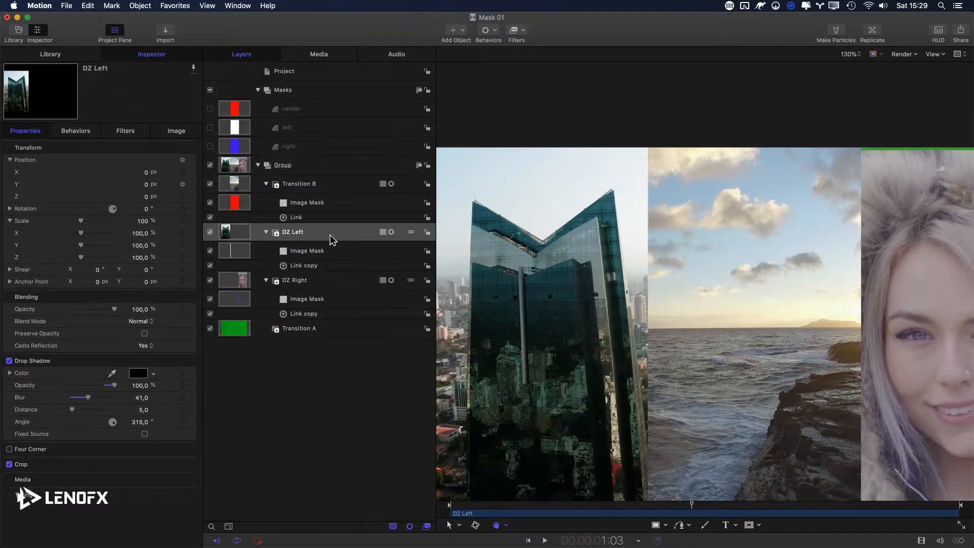
Adjust DZ Left's drop shadow to a blur of 48, a distance of 27 and an angle of 0°.
{"action": "left_click_drag", "start_coordinate": [71, 410], "coordinate": [140, 422]}
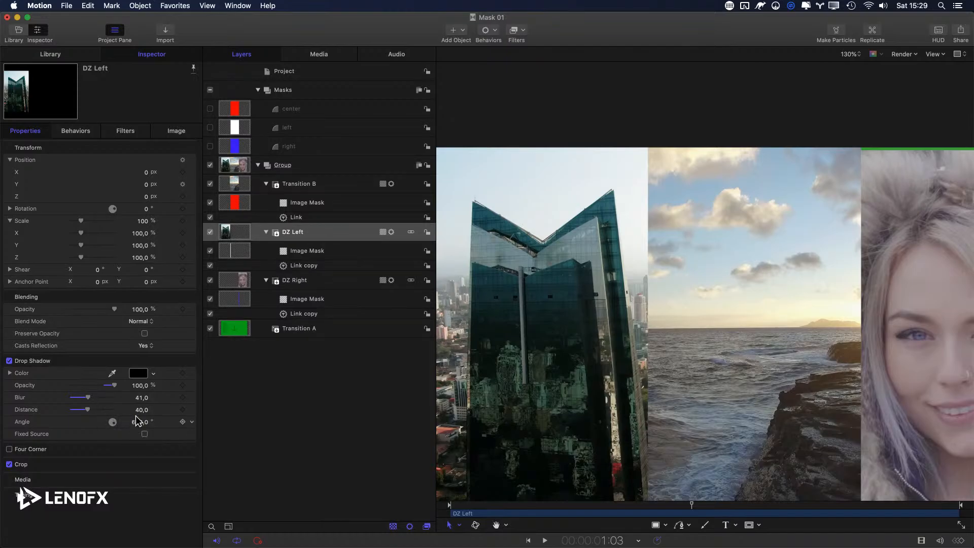
{"action": "left_click", "coordinate": [140, 424]}
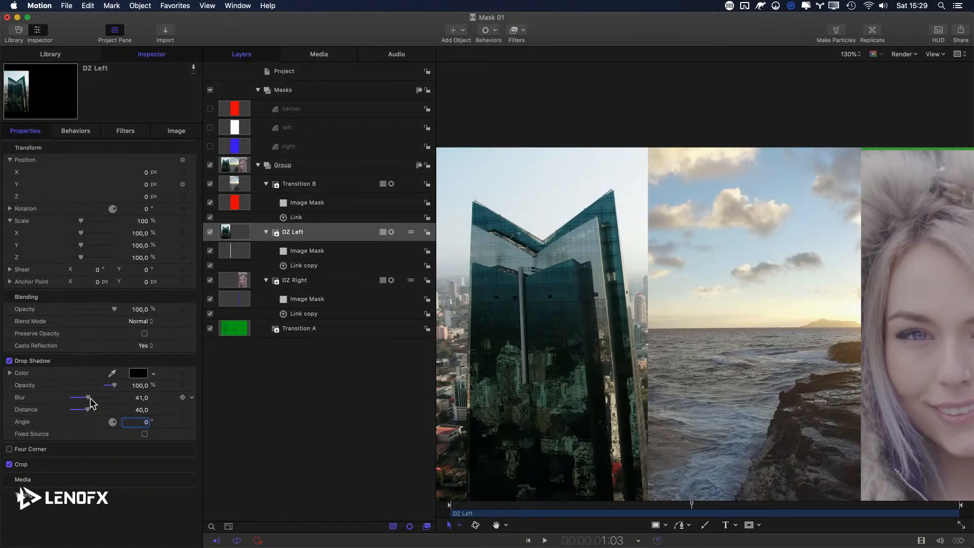
{"action": "mouse_move", "coordinate": [87, 398]}
{"action": "left_mouse_down"}
{"action": "mouse_move", "coordinate": [73, 397]}
{"action": "mouse_move", "coordinate": [70, 410]}
{"action": "mouse_move", "coordinate": [119, 399]}
{"action": "mouse_move", "coordinate": [91, 399]}
{"action": "left_mouse_up"}
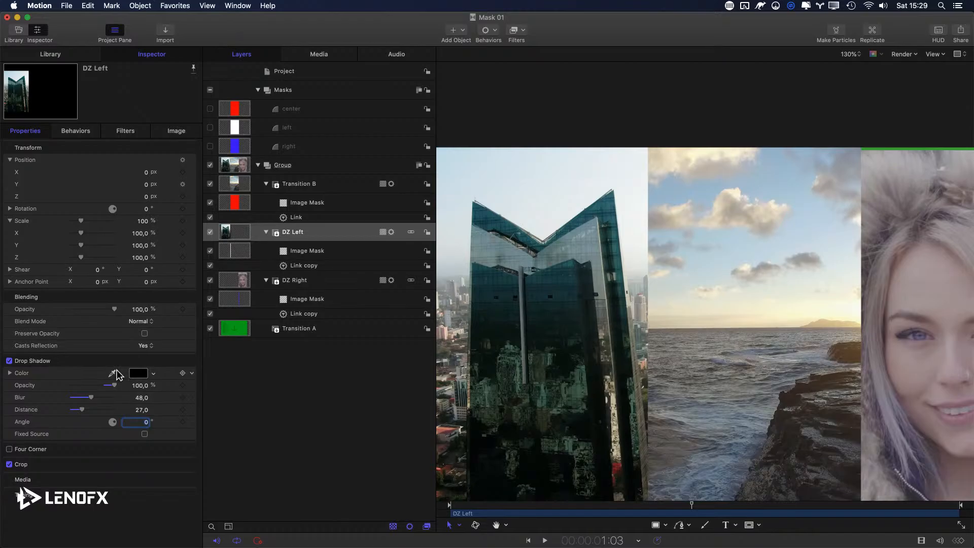
{"action": "left_click", "coordinate": [266, 233]}
{"action": "left_click", "coordinate": [266, 232]}
{"action": "left_click", "coordinate": [516, 30]}
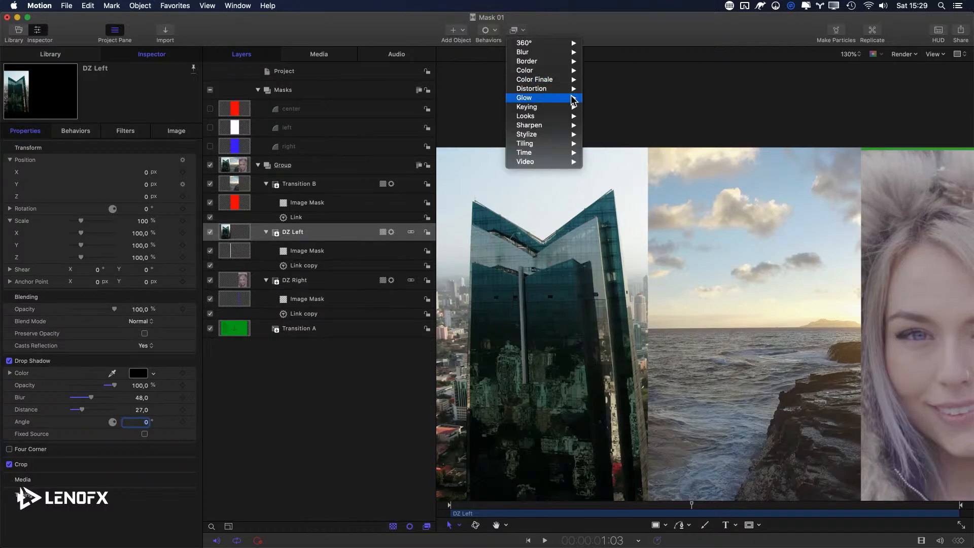
{"action": "mouse_move", "coordinate": [555, 136]}
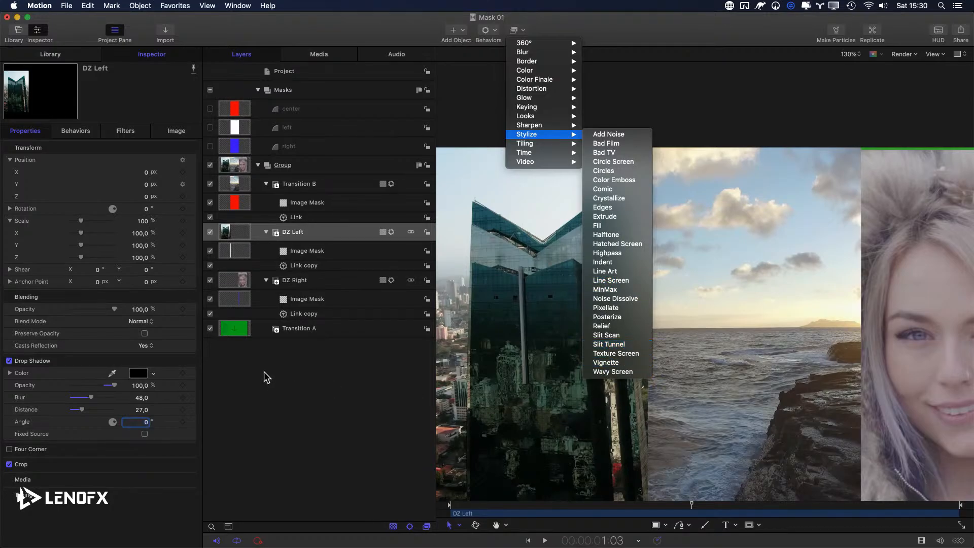
{"action": "left_click", "coordinate": [291, 378]}
Try a yellow-green drop shadow with a blur of 67 on DZ Left, and inspect the layer's Image Mask.
{"action": "left_click", "coordinate": [153, 374]}
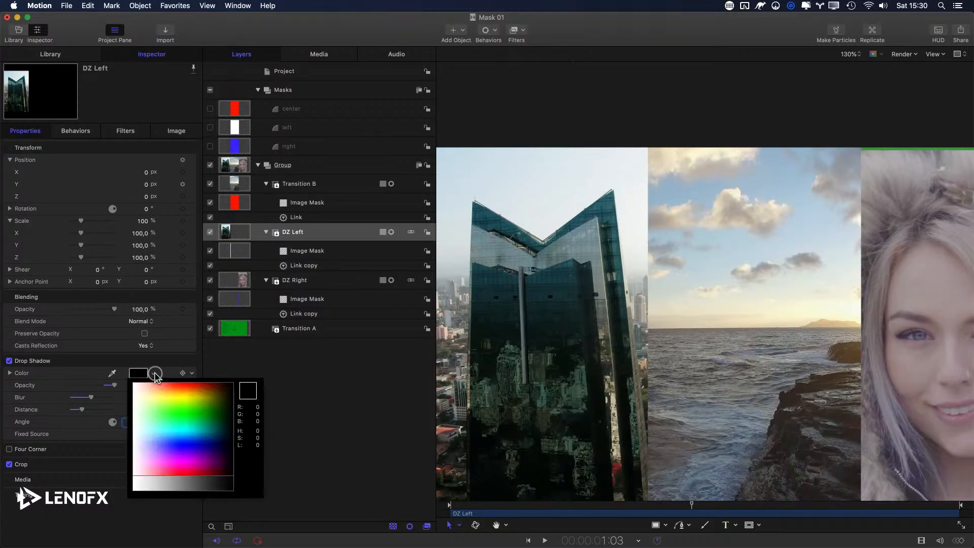
{"action": "left_click", "coordinate": [179, 407]}
{"action": "mouse_move", "coordinate": [90, 399]}
{"action": "left_mouse_down"}
{"action": "mouse_move", "coordinate": [127, 410]}
{"action": "mouse_move", "coordinate": [99, 401]}
{"action": "left_mouse_up"}
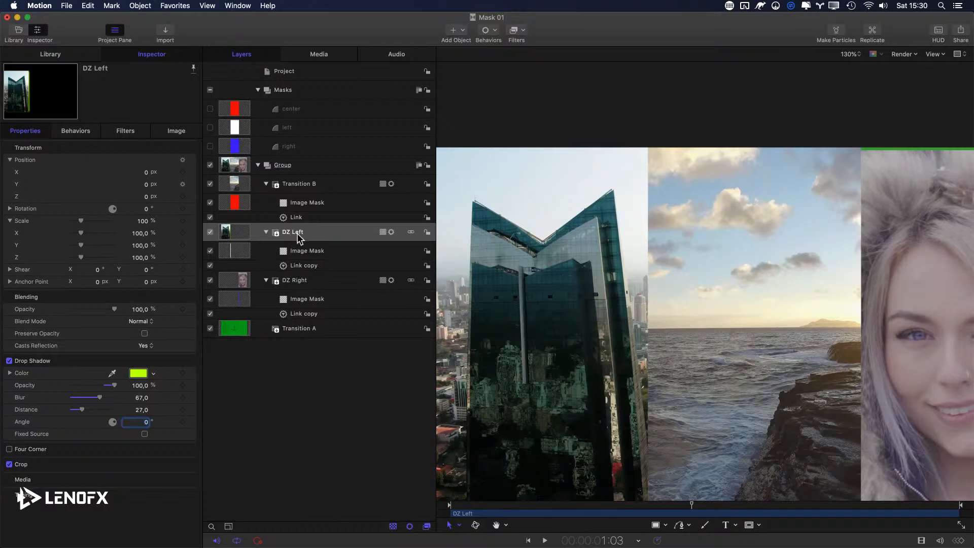
{"action": "left_click", "coordinate": [307, 251]}
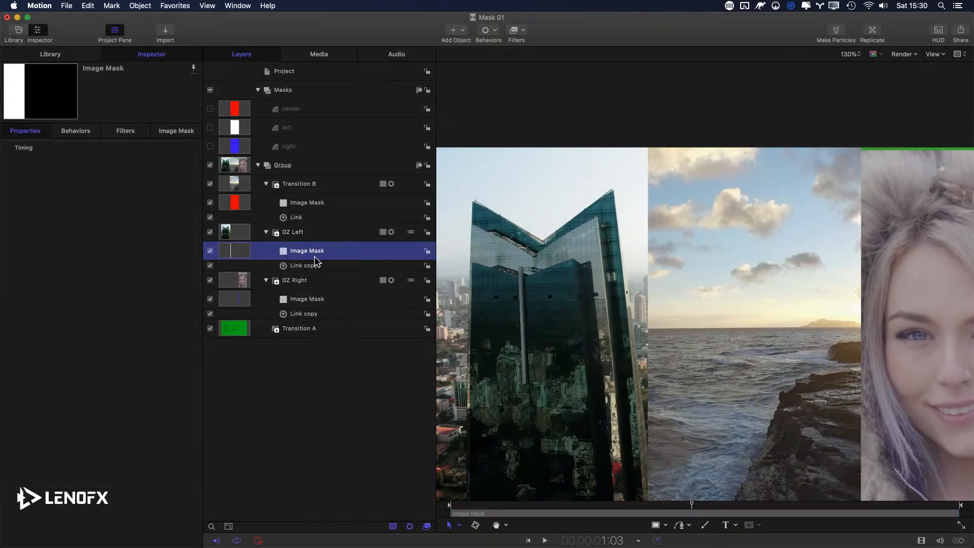
Add three new empty groups directly above DZ Left inside the main Group.
{"action": "left_click", "coordinate": [295, 235]}
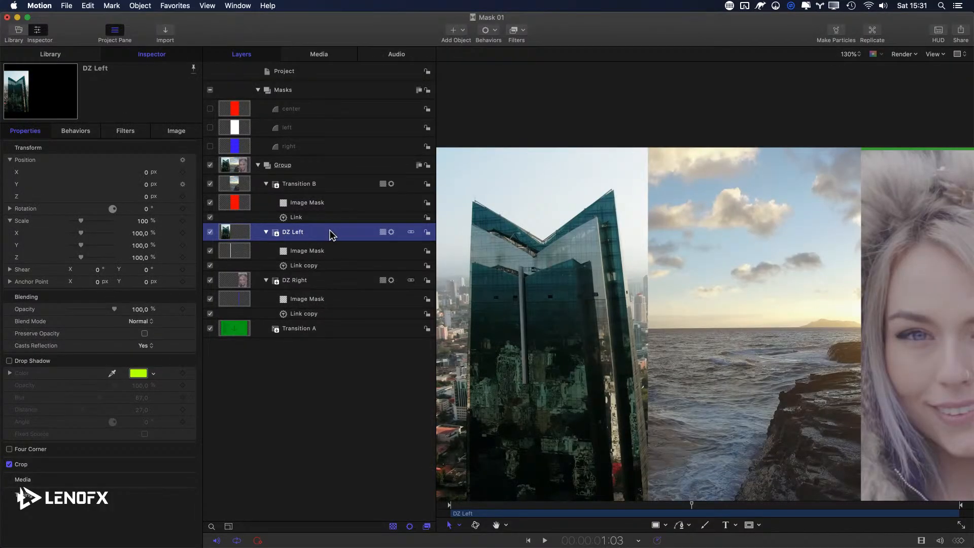
{"action": "key", "text": "super+shift+n"}
{"action": "key", "text": "super+shift+n"}
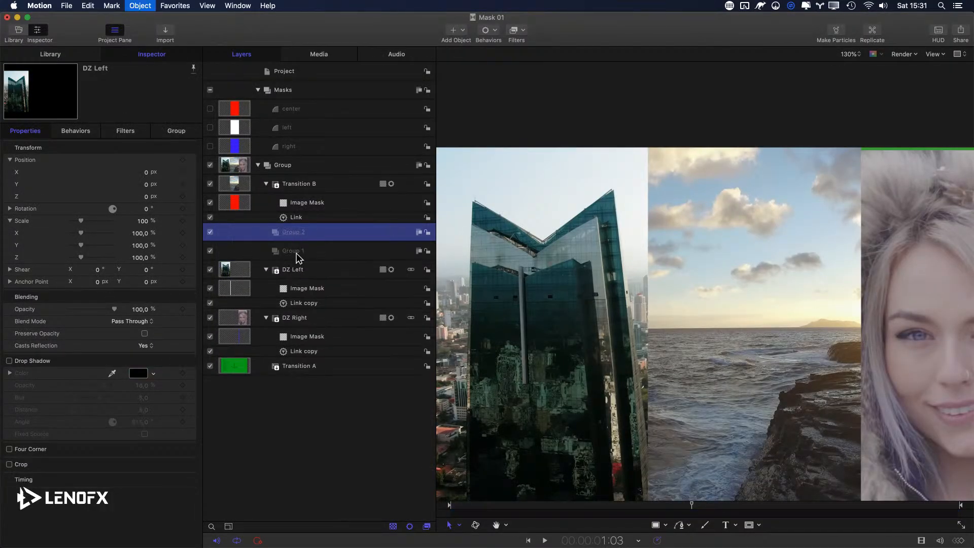
{"action": "key", "text": "super+shift+n"}
Rename the three empty groups as Left, Right and Center, in order from top to bottom.
{"action": "double_click", "coordinate": [297, 231]}
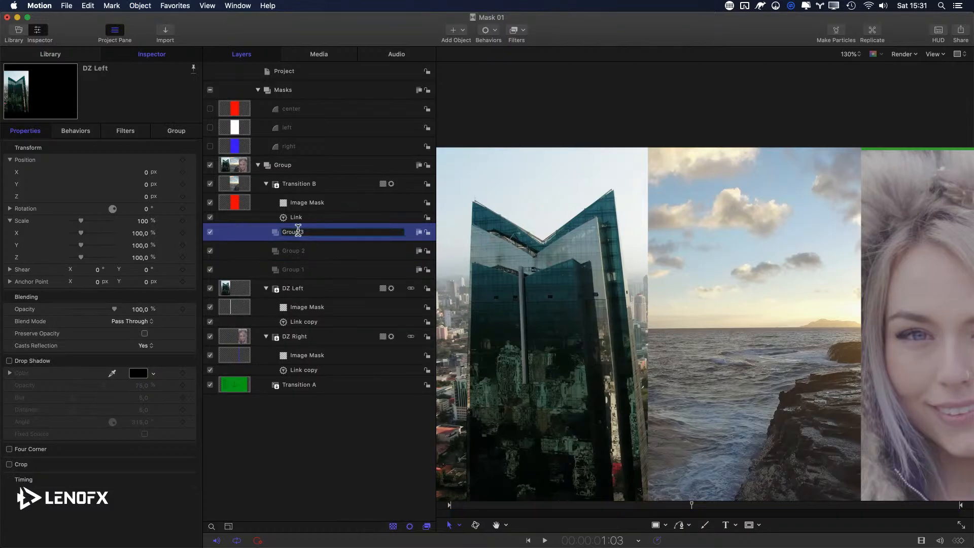
{"action": "type", "text": "Left"}
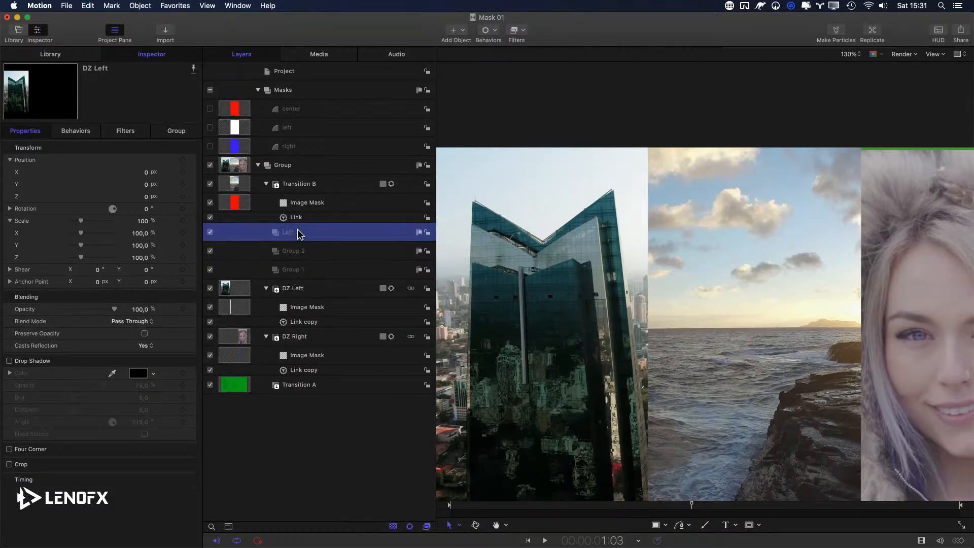
{"action": "key", "text": "Tab"}
{"action": "type", "text": "Right"}
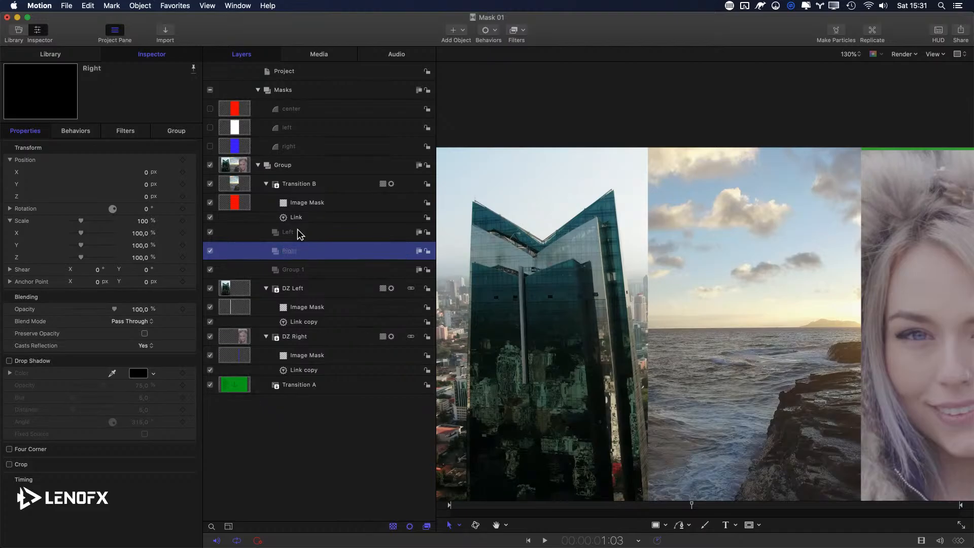
{"action": "key", "text": "Tab"}
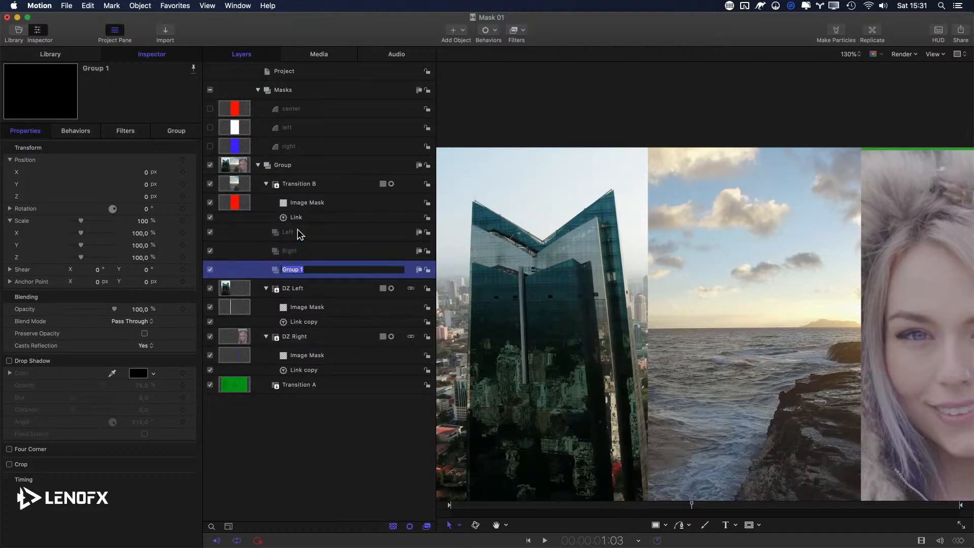
{"action": "type", "text": "Center"}
{"action": "key", "text": "Return"}
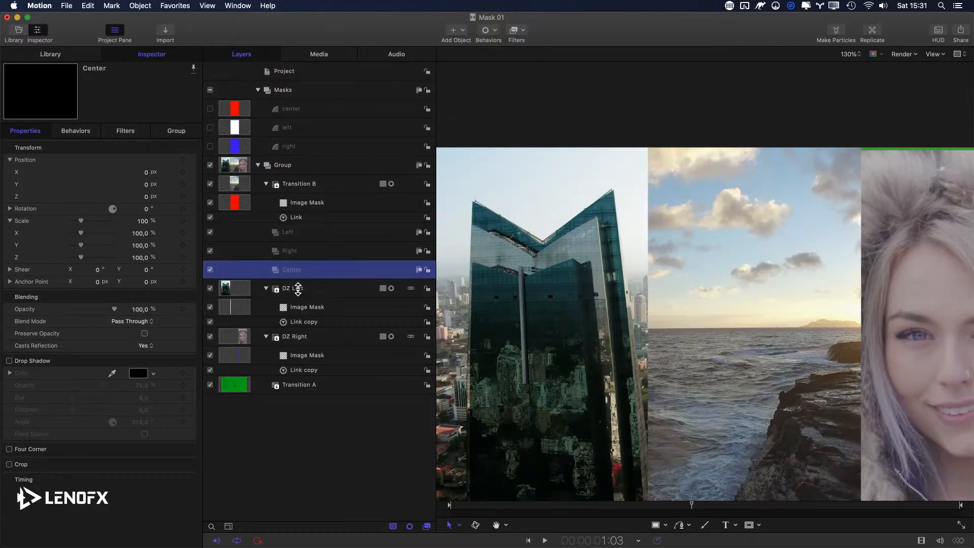
Put DZ Left into Left, DZ Right into Right and Transition B into Center, with Center above the other two groups.
{"action": "left_click_drag", "start_coordinate": [298, 289], "coordinate": [294, 233]}
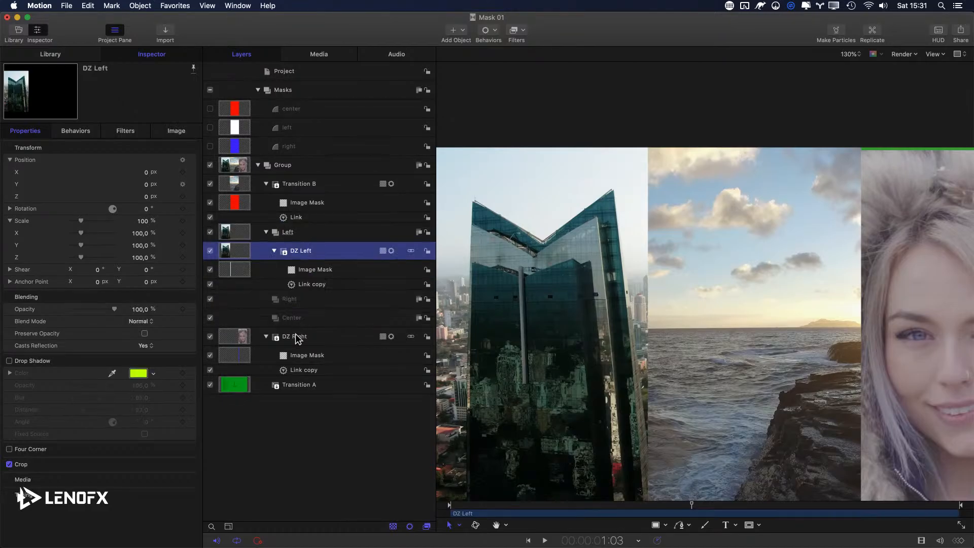
{"action": "left_click_drag", "start_coordinate": [298, 339], "coordinate": [291, 299]}
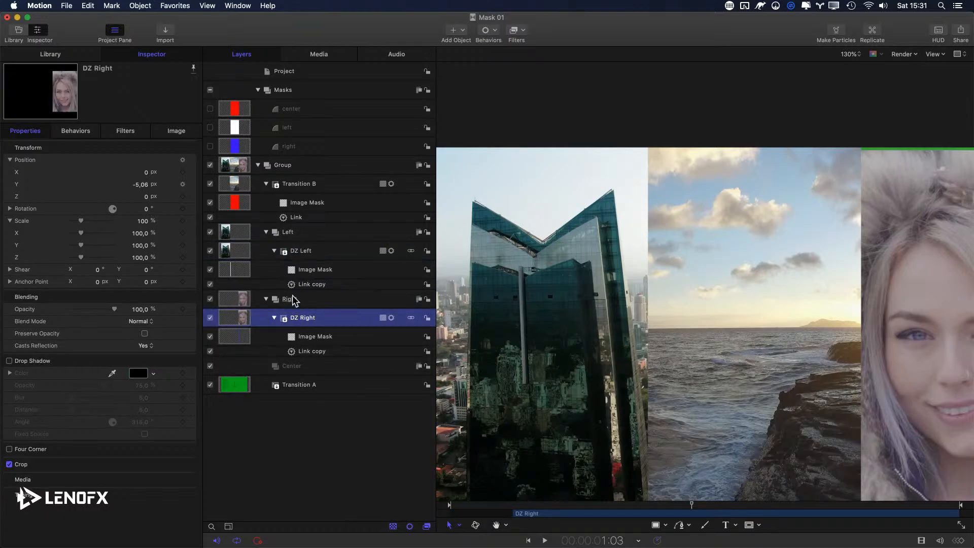
{"action": "left_click", "coordinate": [289, 374]}
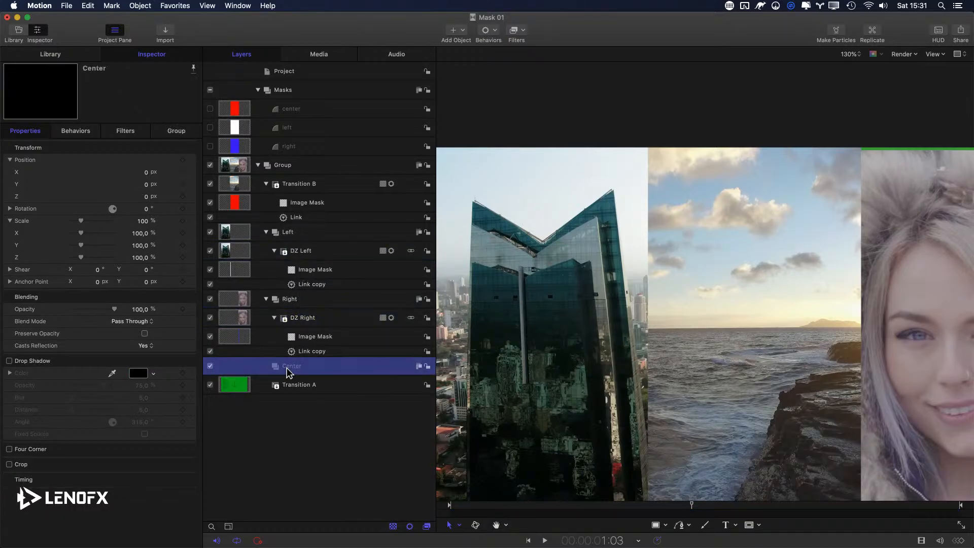
{"action": "left_click_drag", "start_coordinate": [288, 373], "coordinate": [298, 232]}
{"action": "left_click_drag", "start_coordinate": [299, 185], "coordinate": [297, 233]}
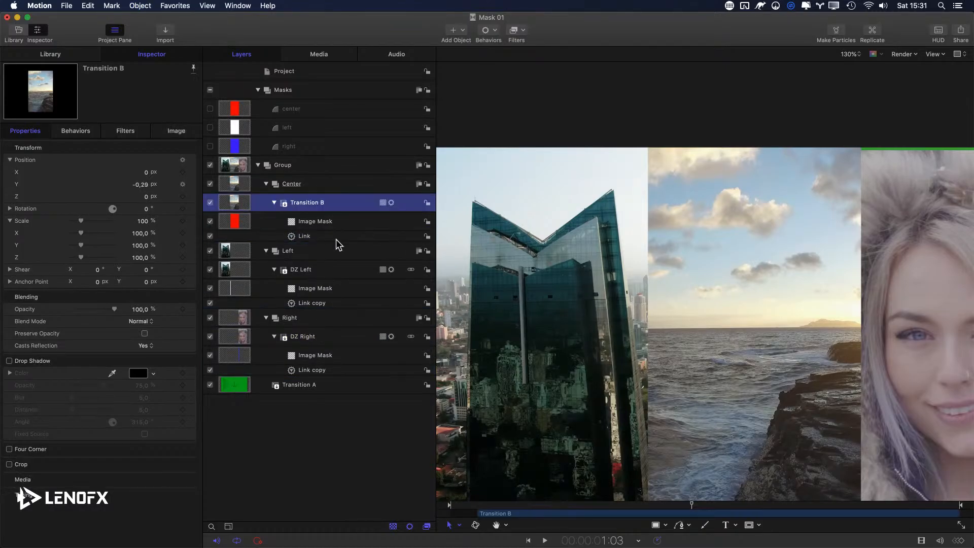
Give the Center group a black drop shadow with 100% opacity, a blur of 30 and a distance of 0.
{"action": "left_click", "coordinate": [301, 186]}
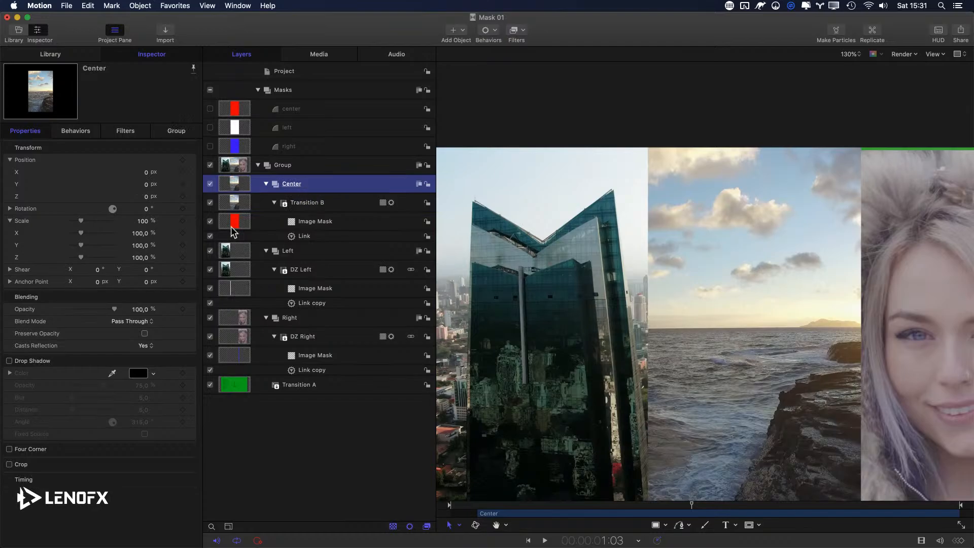
{"action": "left_click", "coordinate": [9, 360]}
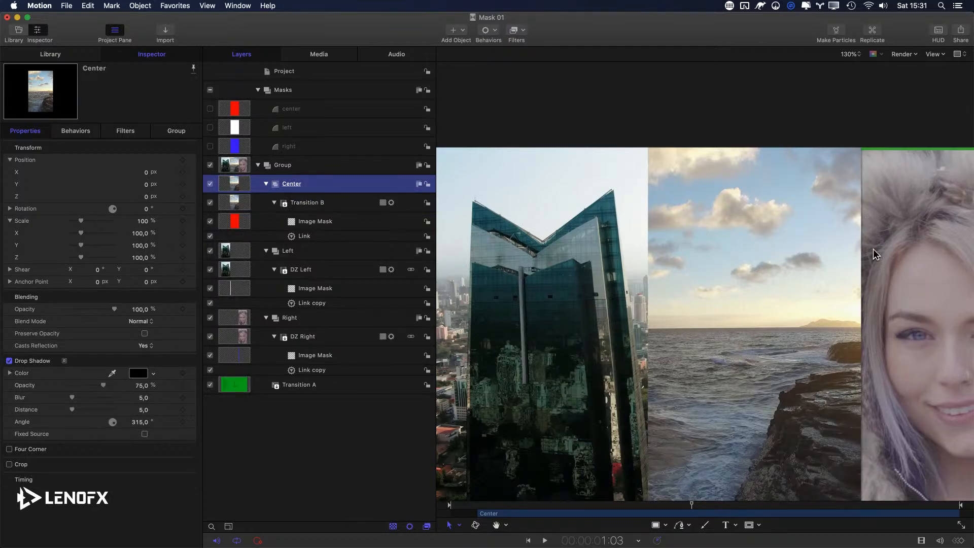
{"action": "key", "text": "shift+z"}
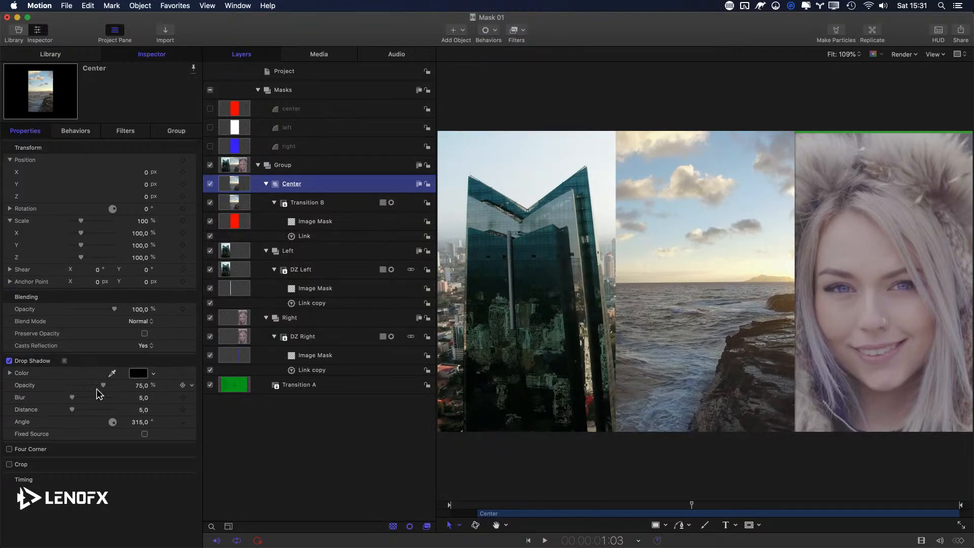
{"action": "left_click_drag", "start_coordinate": [103, 387], "coordinate": [83, 397]}
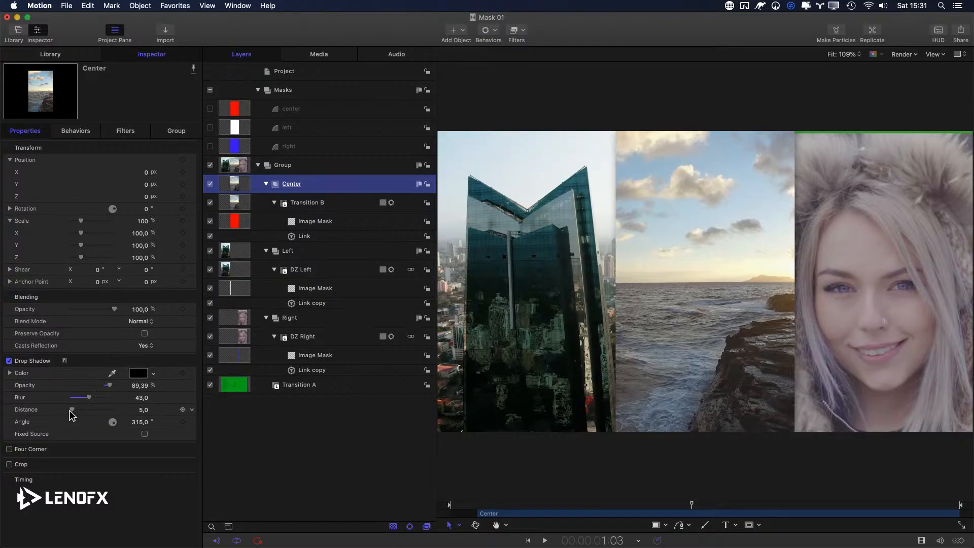
{"action": "mouse_move", "coordinate": [70, 411]}
{"action": "left_mouse_down"}
{"action": "mouse_move", "coordinate": [102, 414]}
{"action": "mouse_move", "coordinate": [58, 419]}
{"action": "left_mouse_up"}
{"action": "mouse_move", "coordinate": [108, 385]}
{"action": "left_mouse_down"}
{"action": "mouse_move", "coordinate": [87, 384]}
{"action": "mouse_move", "coordinate": [114, 386]}
{"action": "left_mouse_up"}
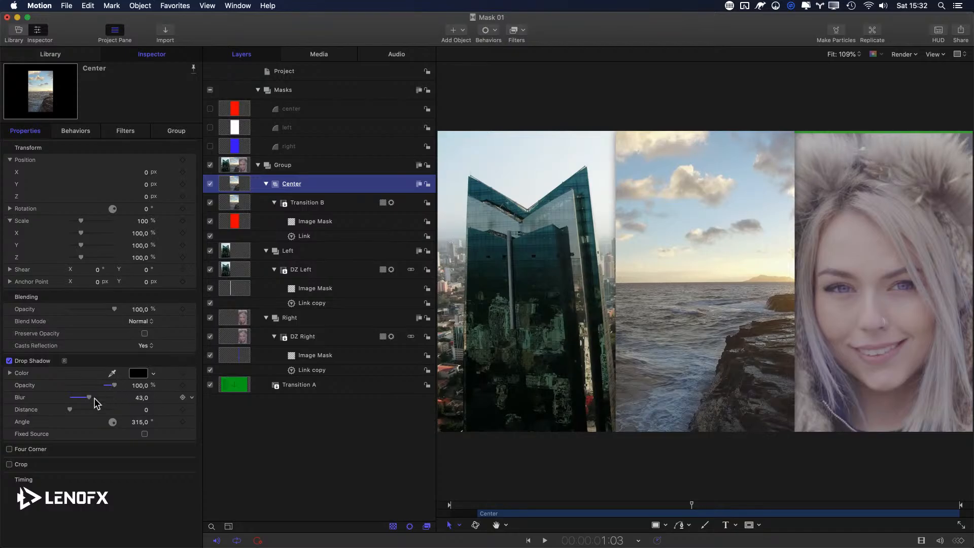
{"action": "mouse_move", "coordinate": [87, 398]}
{"action": "left_mouse_down"}
{"action": "mouse_move", "coordinate": [73, 401]}
{"action": "mouse_move", "coordinate": [84, 398]}
{"action": "left_mouse_up"}
Add an empty group directly below Center and draw a tall rectangle over the middle panel.
{"action": "key", "text": "super+shift+n"}
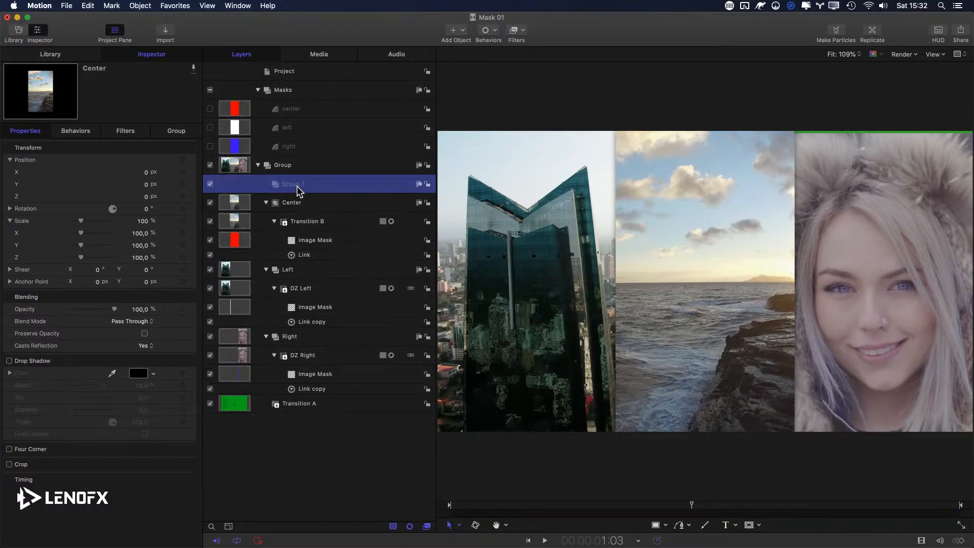
{"action": "key", "text": "super+bracketleft"}
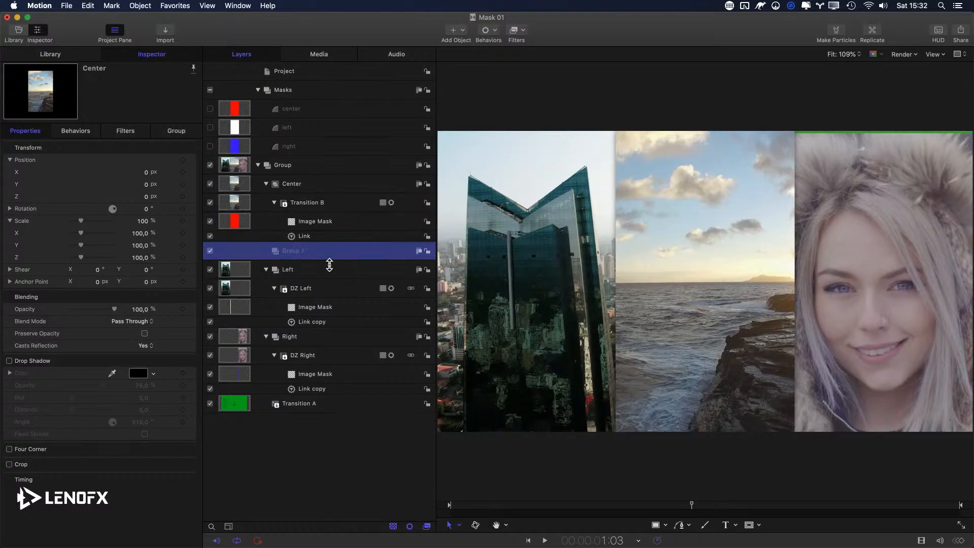
{"action": "key", "text": "r"}
{"action": "left_click_drag", "start_coordinate": [623, 107], "coordinate": [786, 479]}
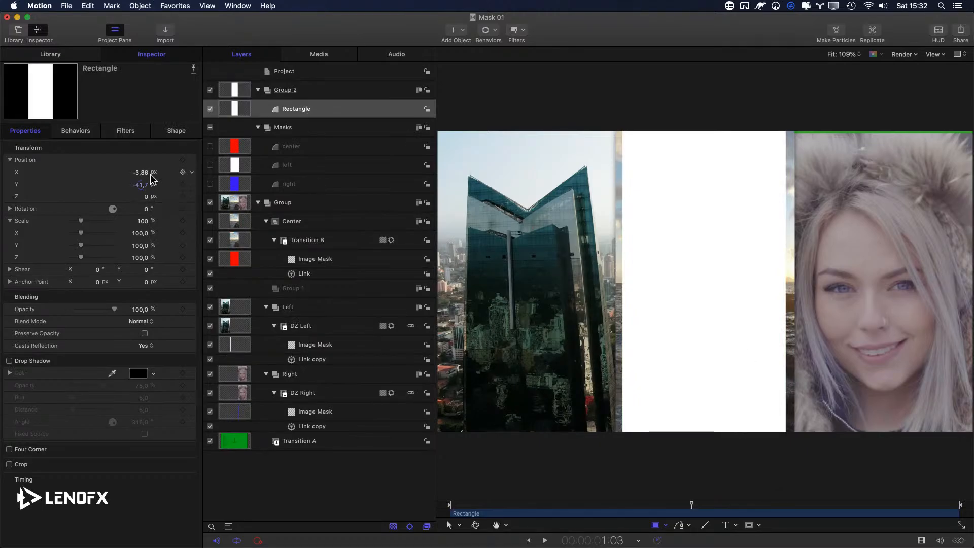
Fill the rectangle with near-black and move it into the empty group below Center.
{"action": "key", "text": "F4"}
{"action": "left_click", "coordinate": [153, 195]}
{"action": "left_click", "coordinate": [229, 306]}
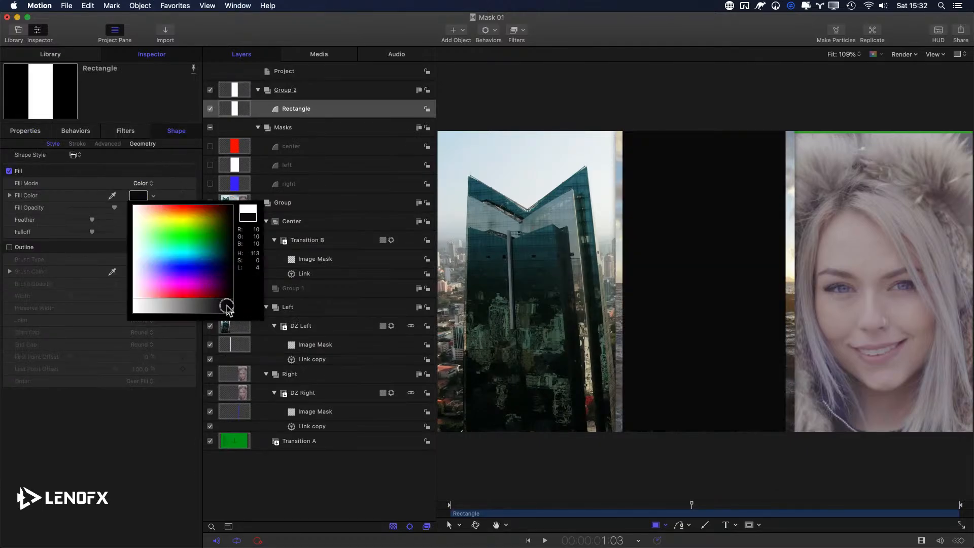
{"action": "left_click_drag", "start_coordinate": [288, 110], "coordinate": [290, 285]}
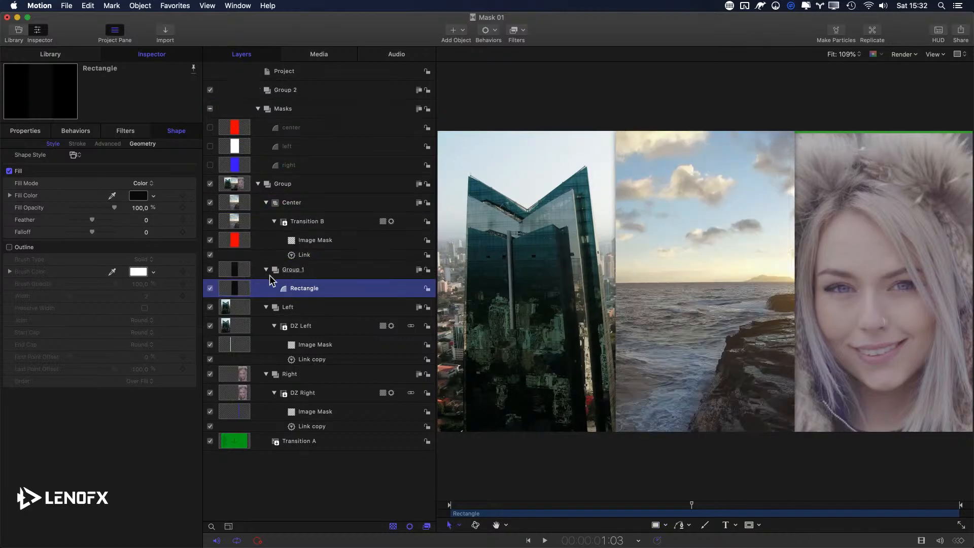
Try a feather of 79 and a fill opacity of 62.63% on the rectangle, comparing it switched on and off.
{"action": "left_click_drag", "start_coordinate": [146, 220], "coordinate": [147, 221]}
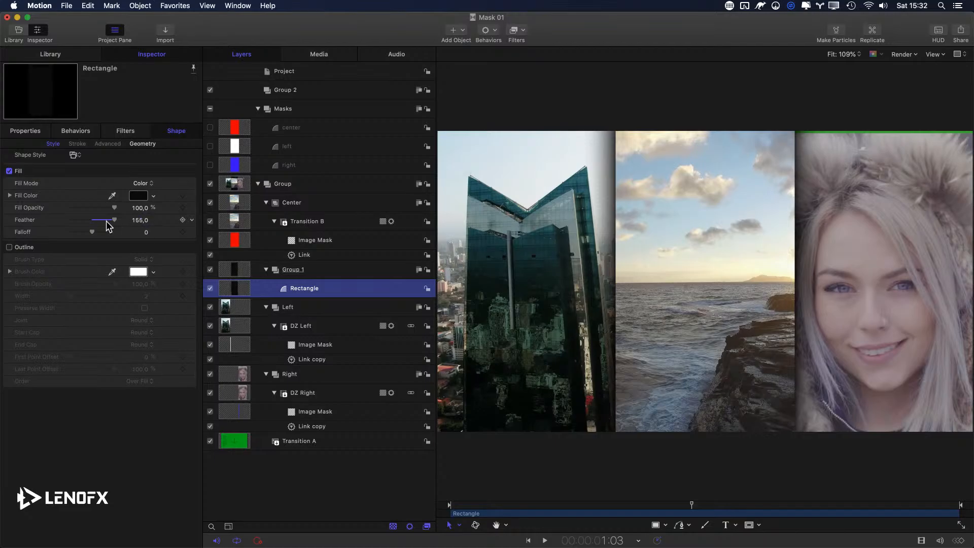
{"action": "left_click_drag", "start_coordinate": [114, 209], "coordinate": [137, 223]}
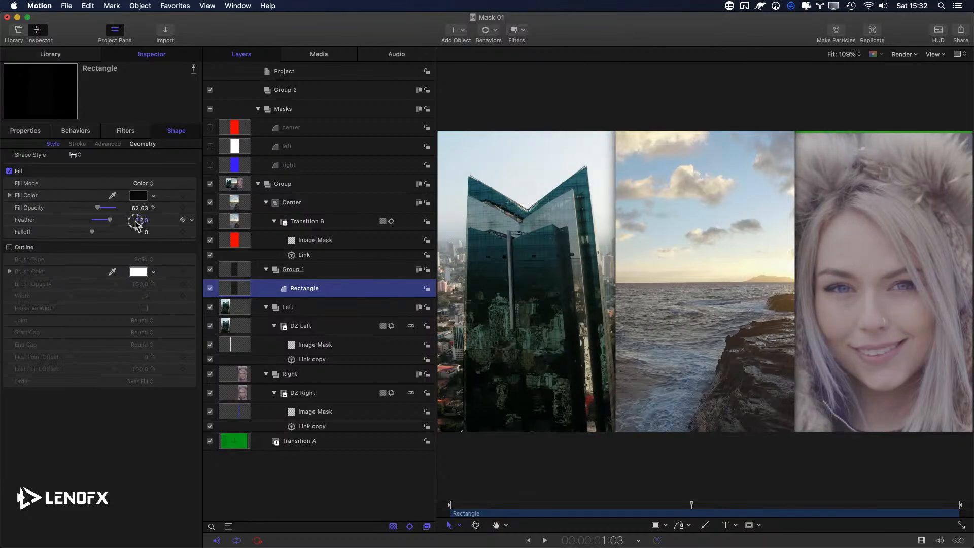
{"action": "key", "text": "ctrl+t"}
{"action": "key", "text": "ctrl+t"}
{"action": "key", "text": "ctrl+t"}
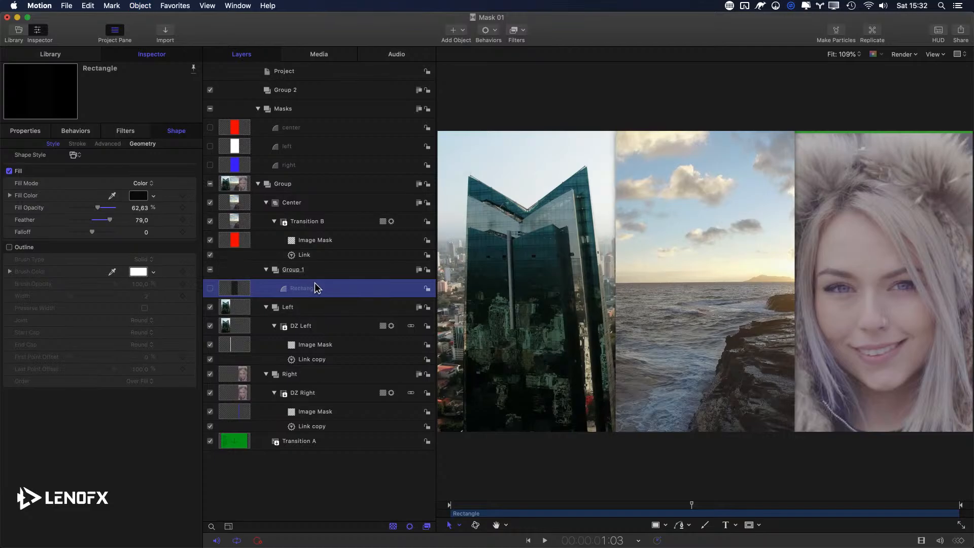
Delete the black rectangle and its containing group below Center.
{"action": "key", "text": "Delete"}
{"action": "left_click", "coordinate": [291, 270]}
{"action": "key", "text": "Delete"}
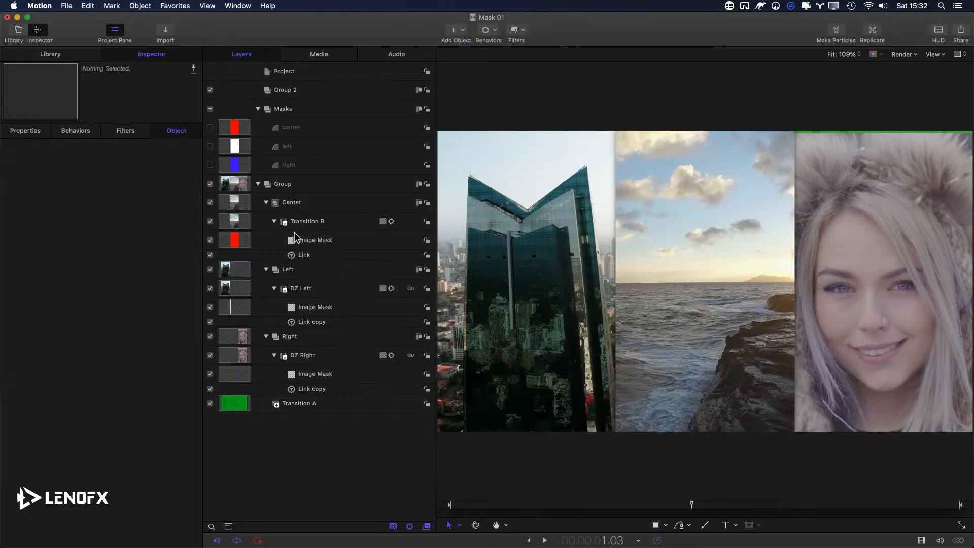
Set the blur of the Center group's drop shadow to 33.
{"action": "left_click", "coordinate": [303, 222]}
{"action": "left_click", "coordinate": [301, 241]}
{"action": "left_click", "coordinate": [288, 185]}
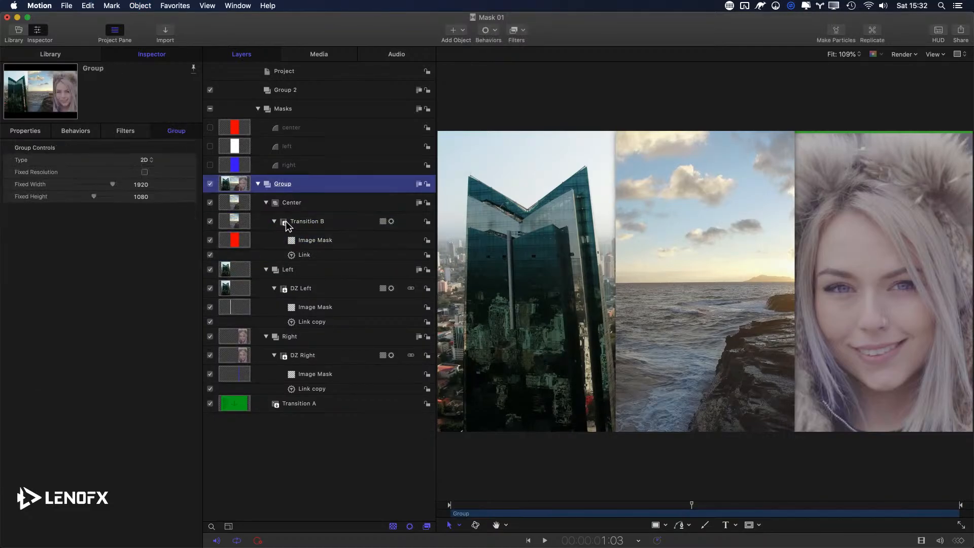
{"action": "left_click", "coordinate": [293, 205]}
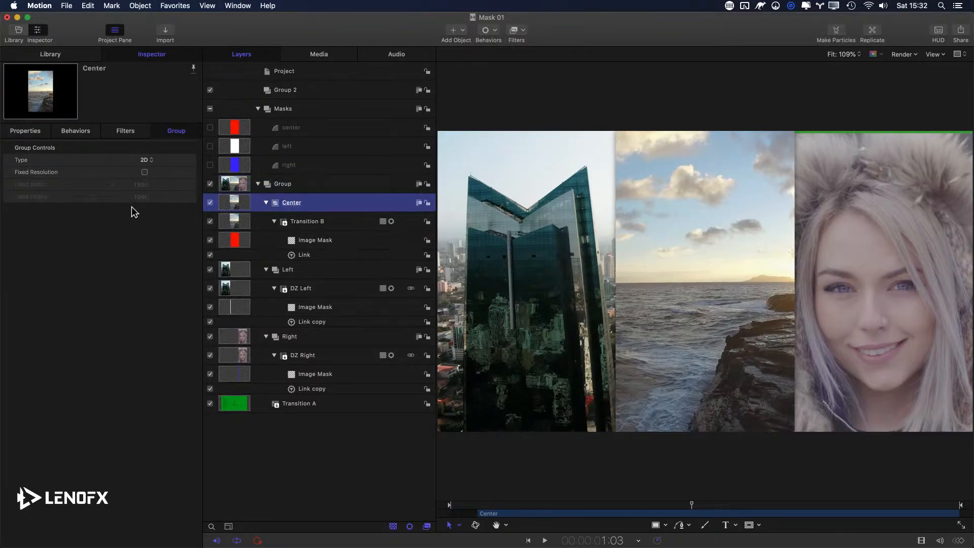
{"action": "key", "text": "F1"}
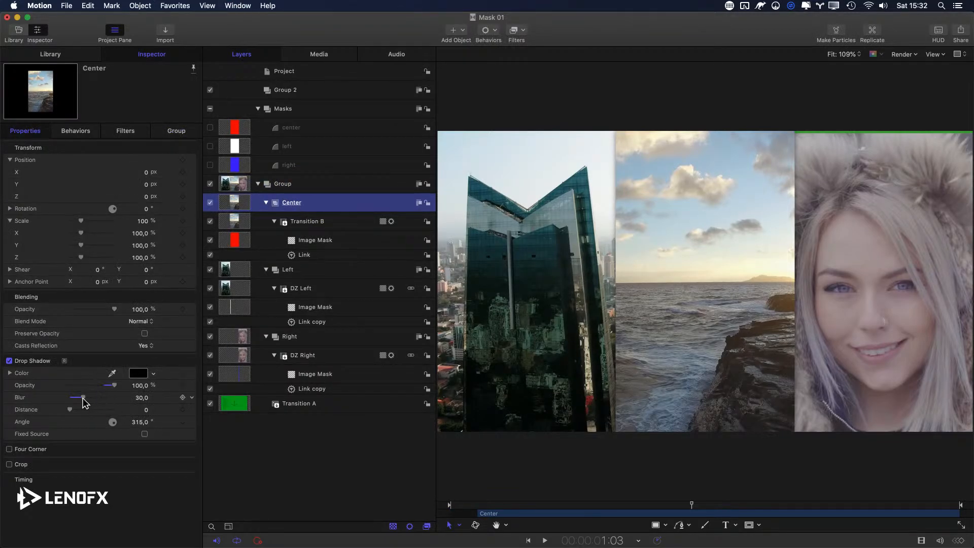
{"action": "left_click_drag", "start_coordinate": [103, 403], "coordinate": [64, 406]}
Play the transition, return to its first frame and play it again to review the shadow.
{"action": "key", "text": "space"}
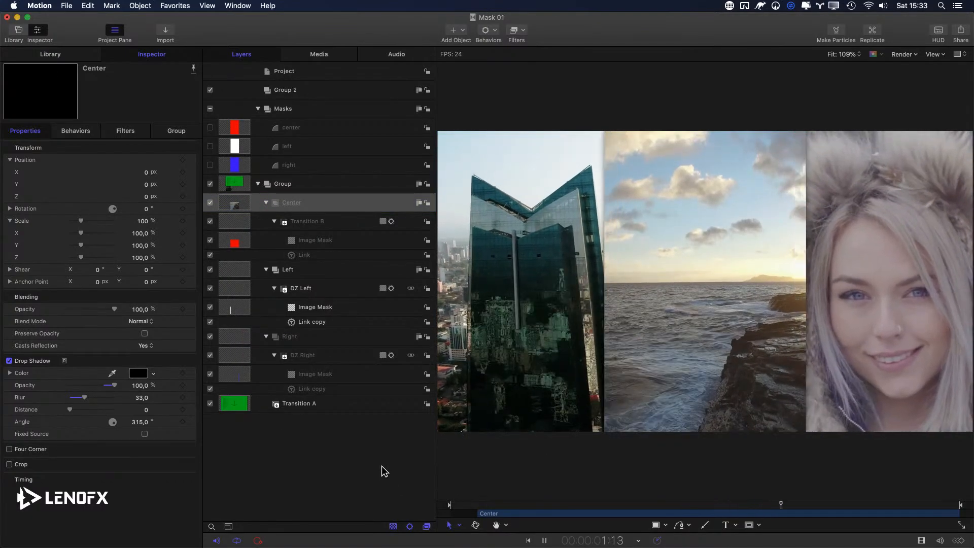
{"action": "key", "text": "space"}
{"action": "left_click_drag", "start_coordinate": [479, 505], "coordinate": [315, 491]}
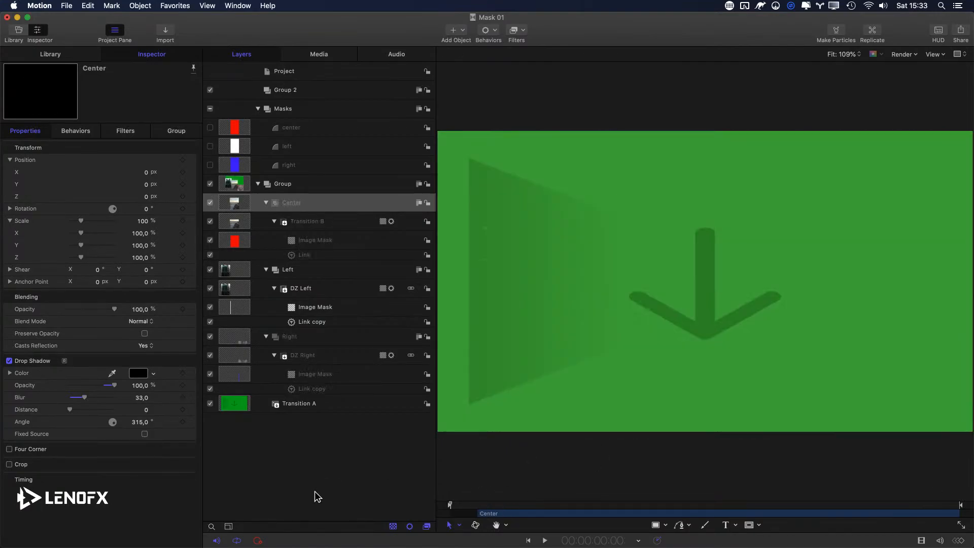
{"action": "key", "text": "space"}
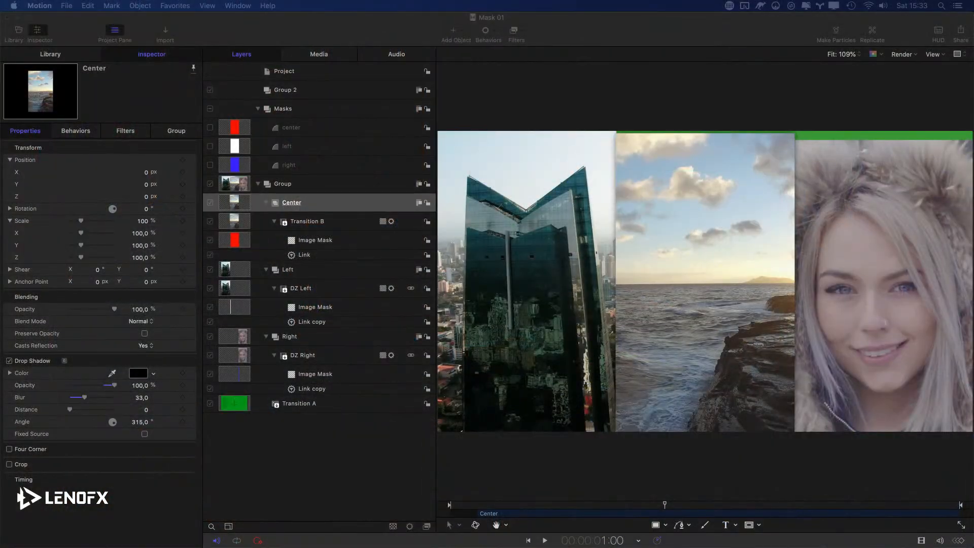
Switch to Google Chrome, open youtube.com/lenofx in a new tab and view the channel's uploaded videos.
{"action": "key", "text": "super+Tab"}
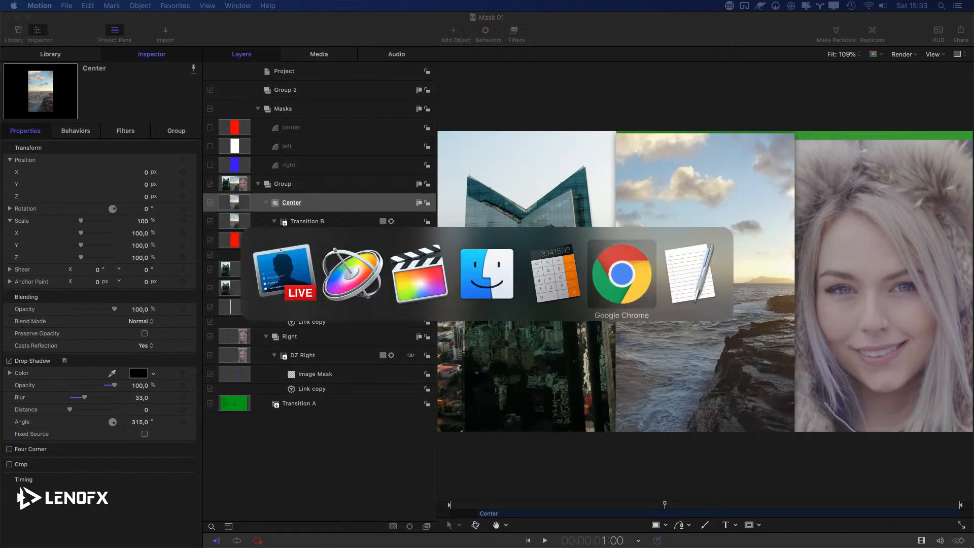
{"action": "key", "text": "super+t"}
{"action": "type", "text": "youtube.com"}
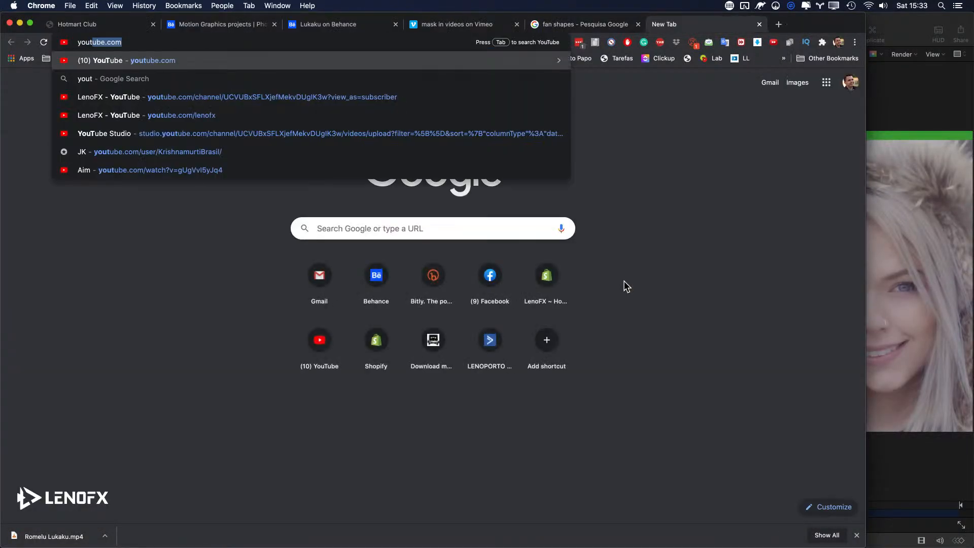
{"action": "type", "text": "/lenofx"}
{"action": "key", "text": "Return"}
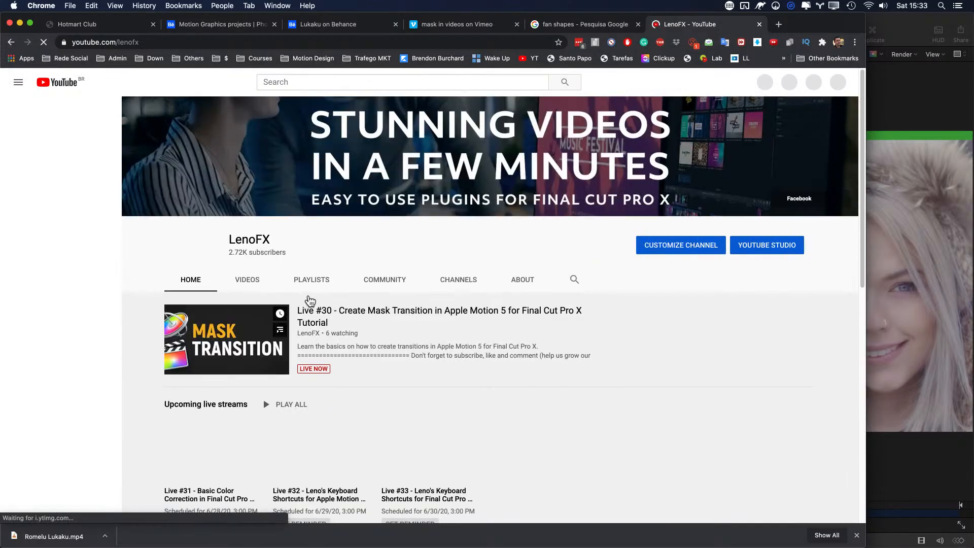
{"action": "left_click", "coordinate": [239, 279]}
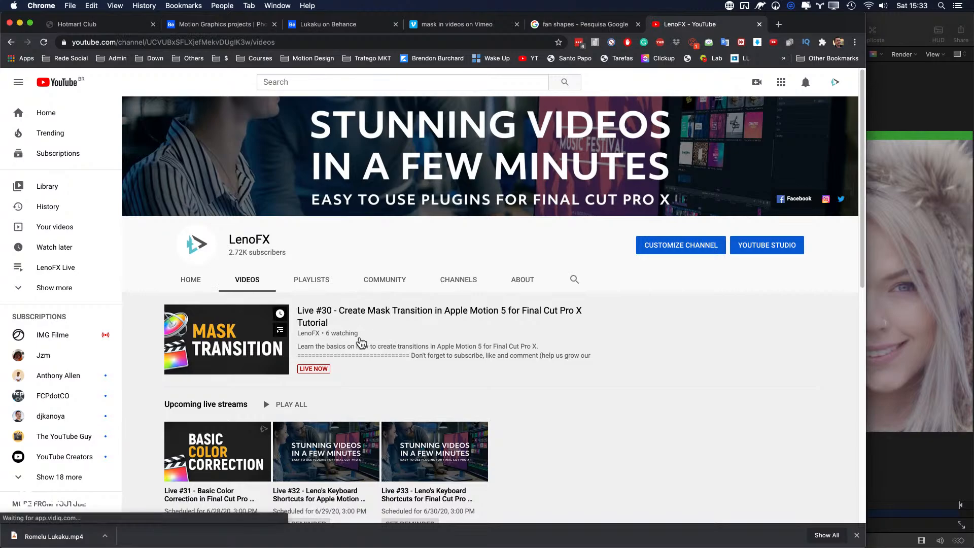
{"action": "left_click", "coordinate": [249, 282]}
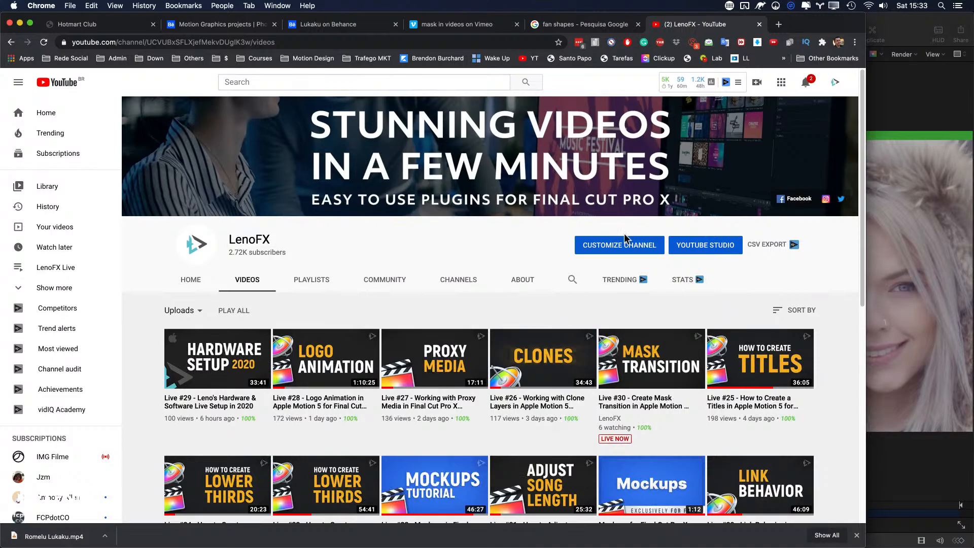
Close the YouTube tab, return to Motion and play the transition again.
{"action": "key", "text": "super+w"}
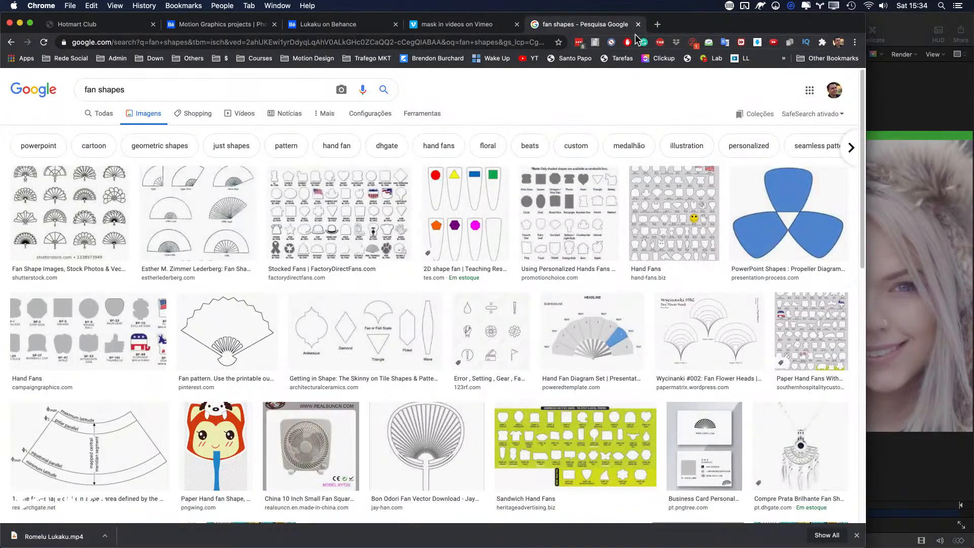
{"action": "left_click", "coordinate": [882, 98]}
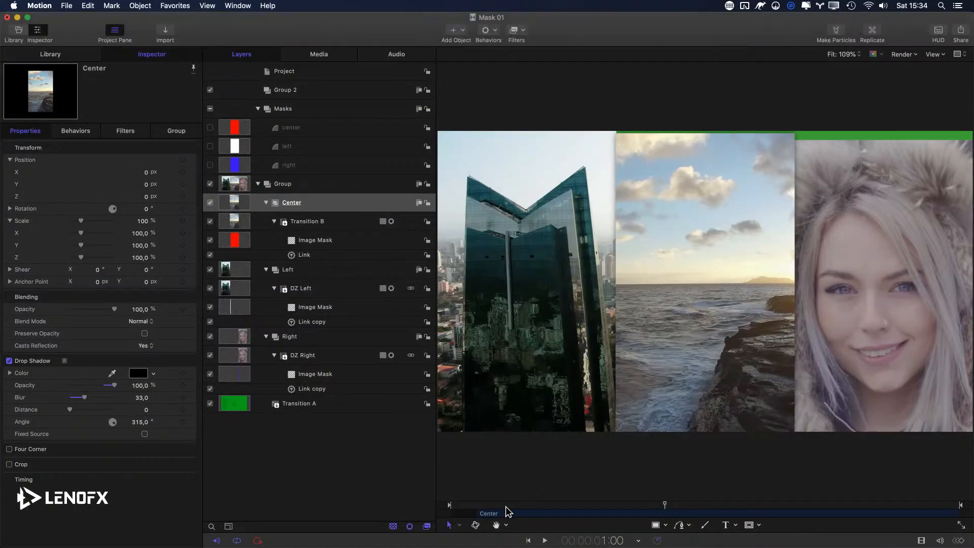
{"action": "key", "text": "space"}
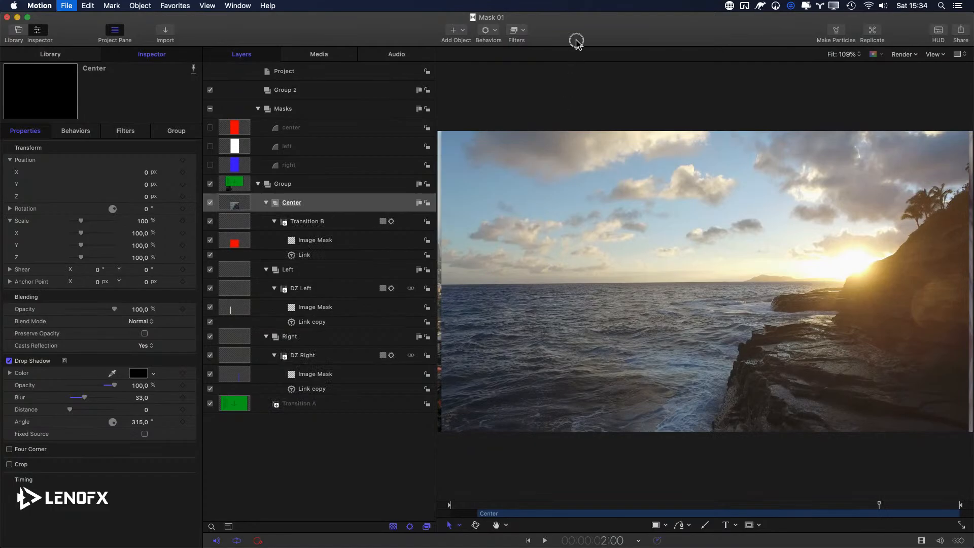
Switch to Final Cut Pro and play through the transition between the video and Pexels Videos 2795173 clips.
{"action": "key", "text": "super+Tab"}
{"action": "key", "text": "super+Tab"}
{"action": "key", "text": "super+Tab"}
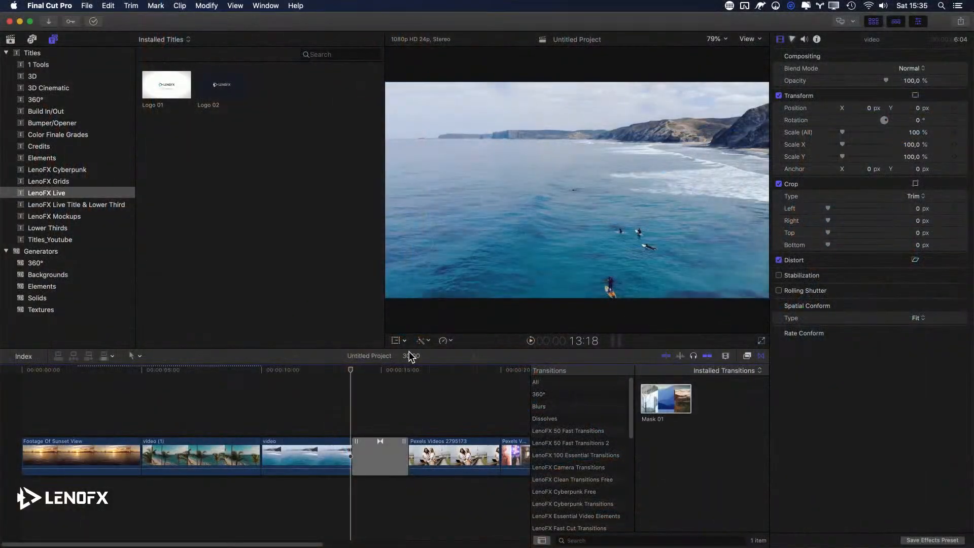
{"action": "key", "text": "space"}
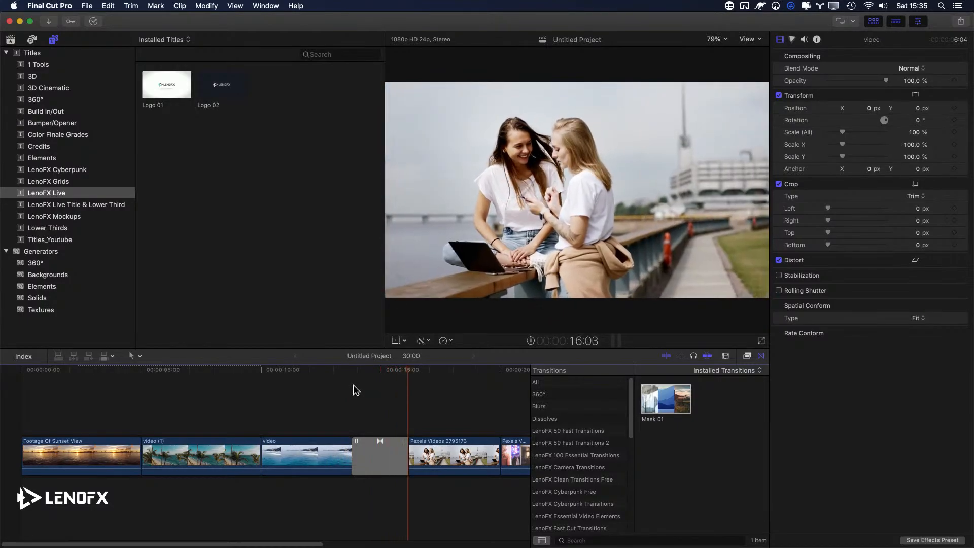
{"action": "key", "text": "space"}
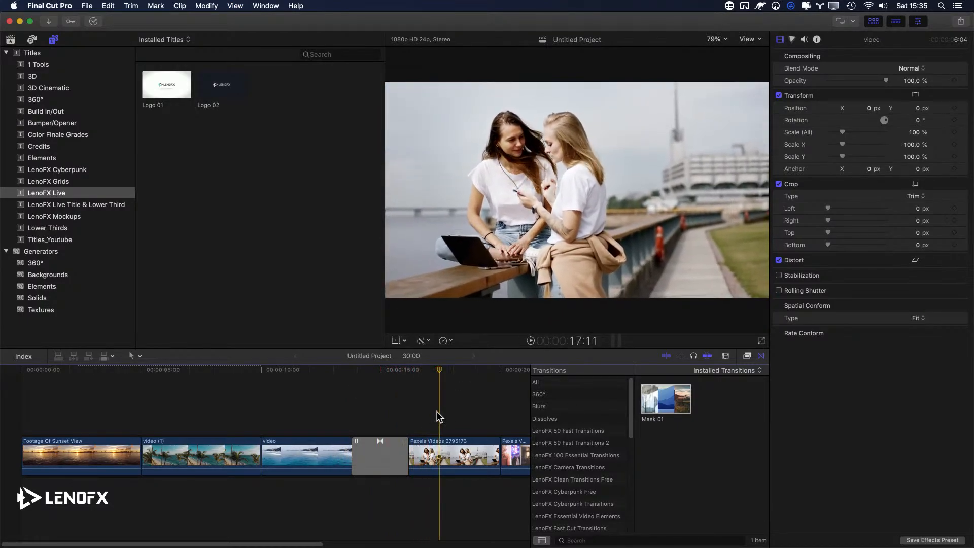